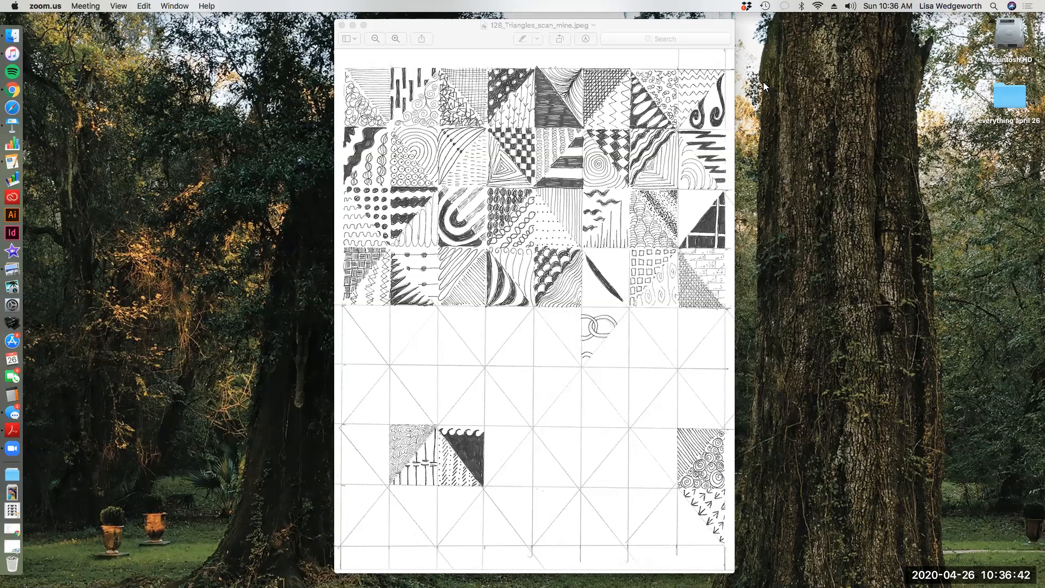
{"action": "left_click_drag", "start_coordinate": [714, 28], "coordinate": [323, 29]}
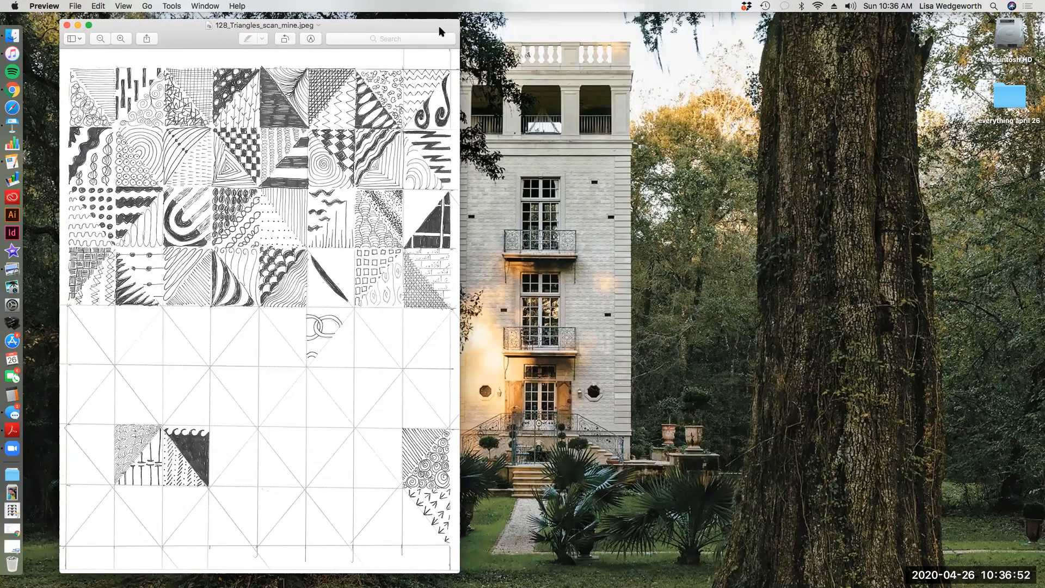
{"action": "left_click_drag", "start_coordinate": [411, 25], "coordinate": [664, 23]}
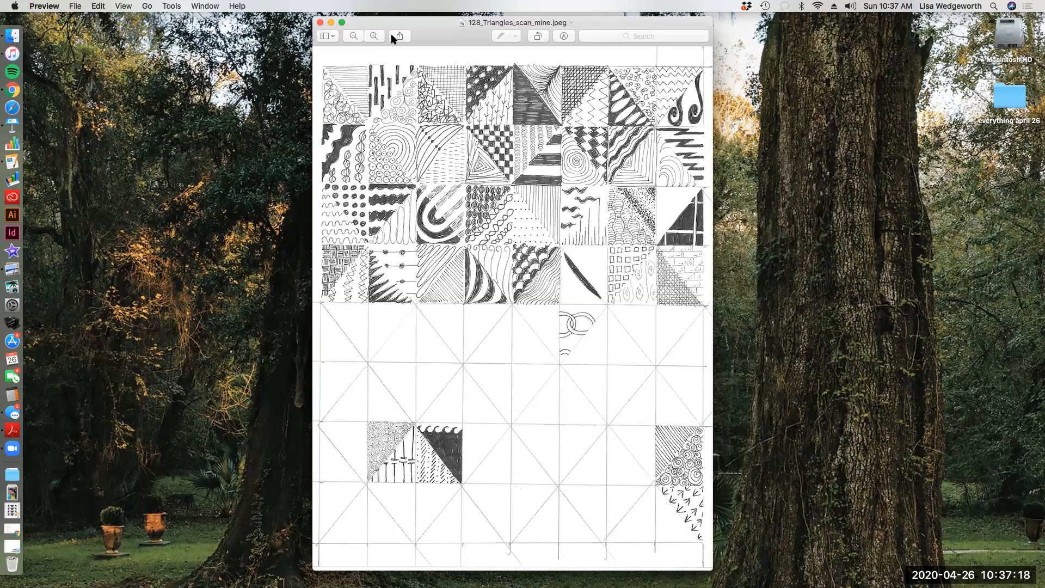
{"action": "left_click_drag", "start_coordinate": [603, 20], "coordinate": [602, 23]}
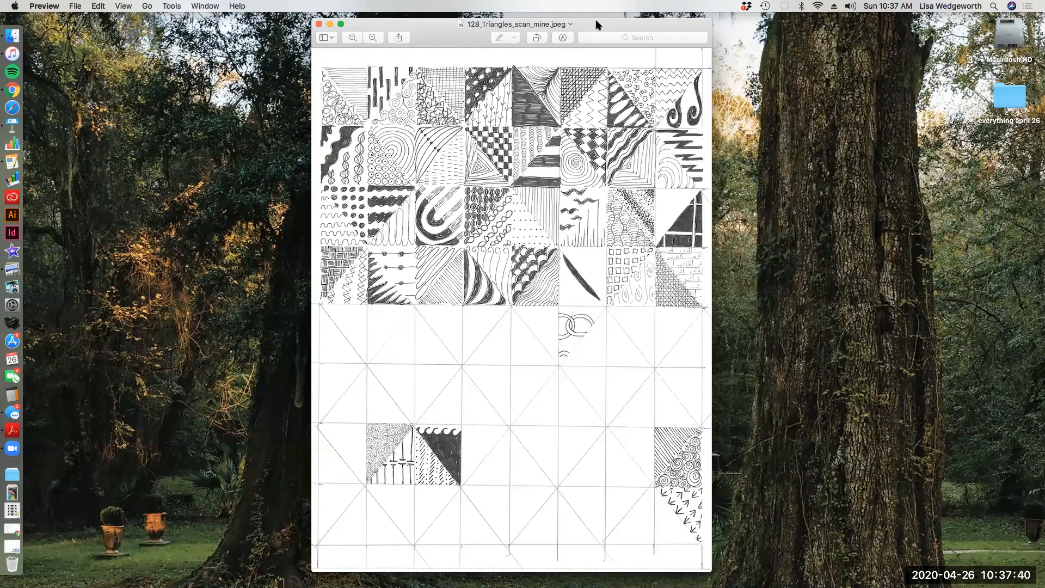
Duplicate the 128_Triangles_scan_mine.jpeg image and move the copy's window so the original can be reached
{"action": "left_click", "coordinate": [169, 7]}
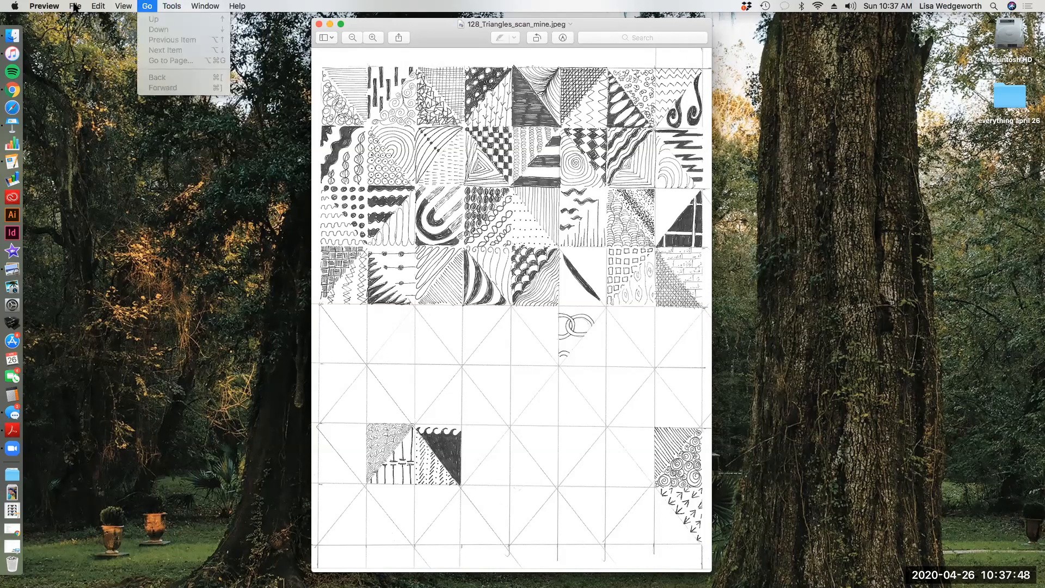
{"action": "mouse_move", "coordinate": [76, 7]}
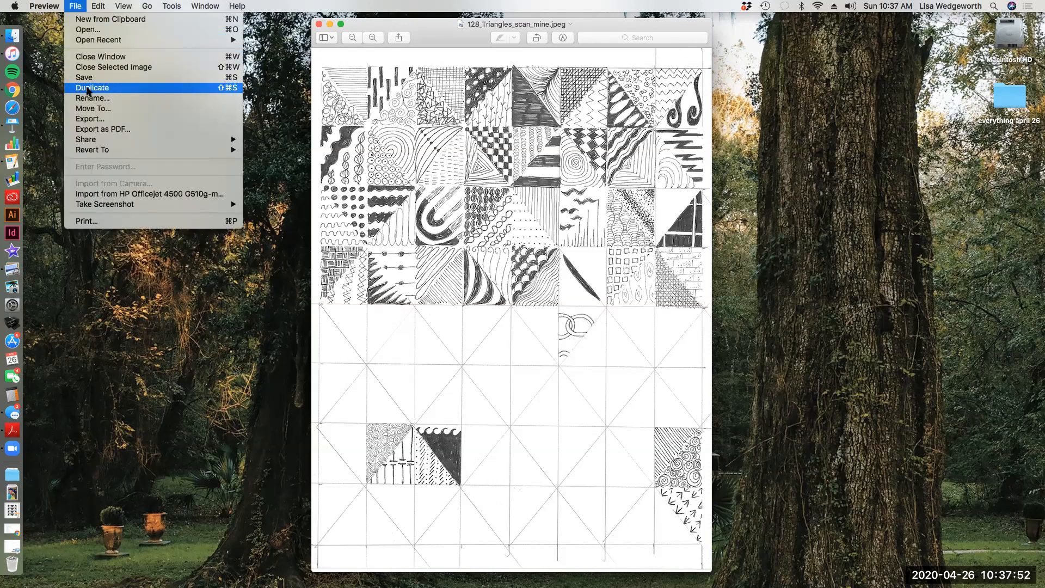
{"action": "left_click", "coordinate": [87, 91]}
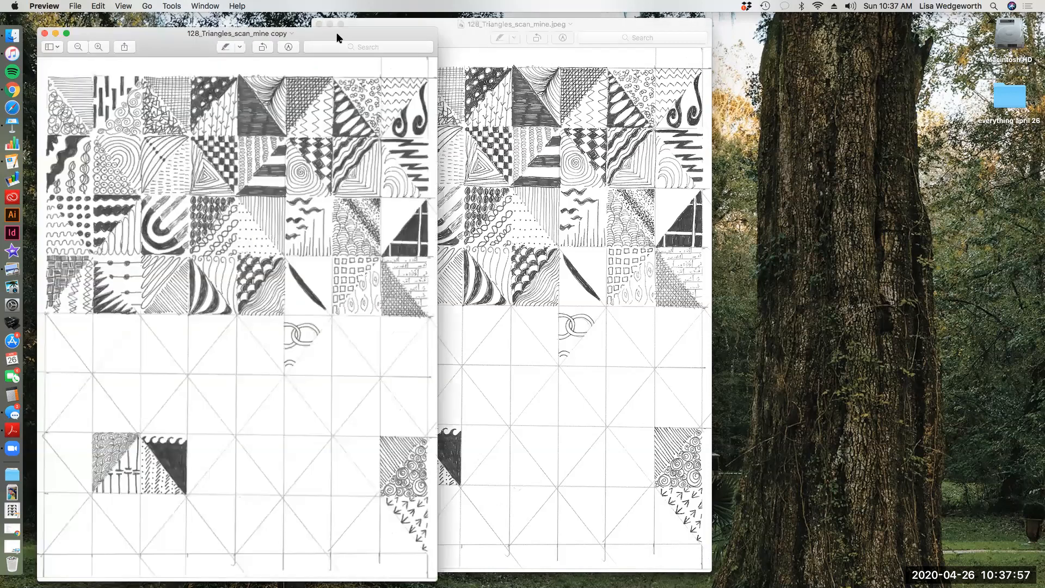
{"action": "left_click_drag", "start_coordinate": [336, 33], "coordinate": [435, 36]}
{"action": "left_click_drag", "start_coordinate": [346, 39], "coordinate": [444, 23]}
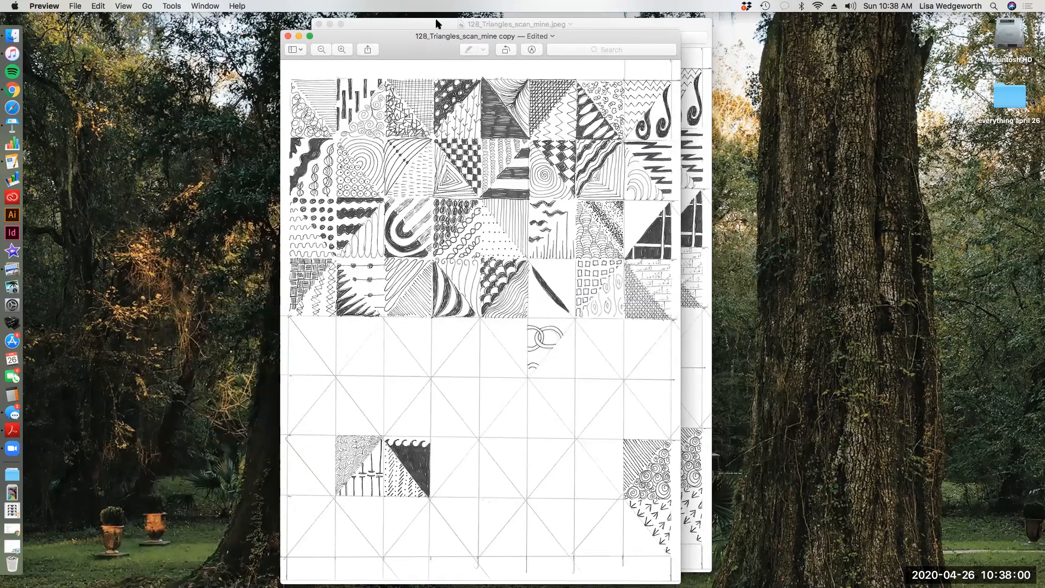
Close the original 128_Triangles_scan_mine.jpeg and place the copy's window in the middle of the screen
{"action": "left_click", "coordinate": [427, 25]}
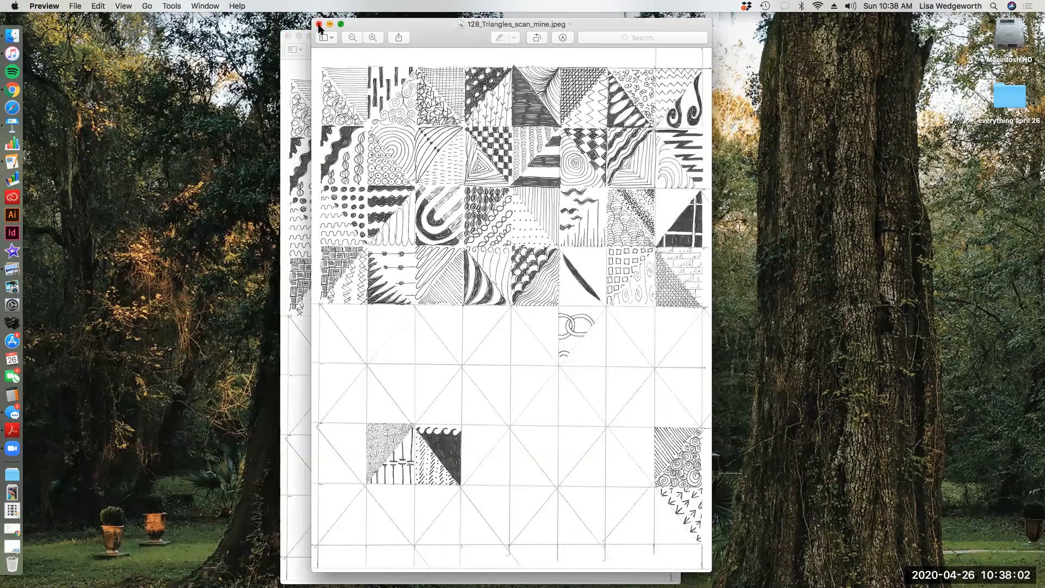
{"action": "left_click", "coordinate": [319, 25]}
{"action": "left_click_drag", "start_coordinate": [428, 53], "coordinate": [459, 41]}
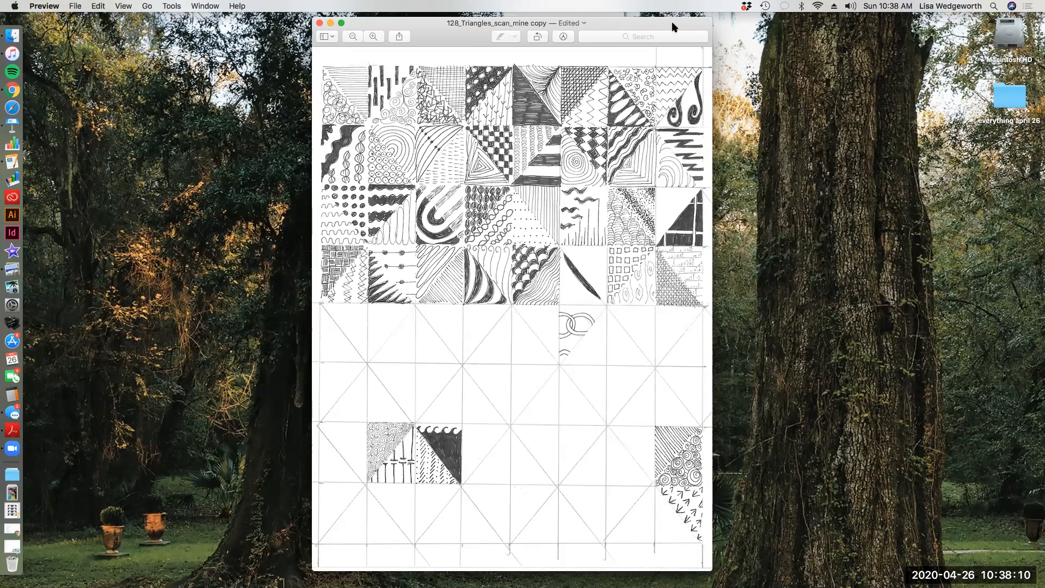
{"action": "left_click_drag", "start_coordinate": [673, 27], "coordinate": [715, 27]}
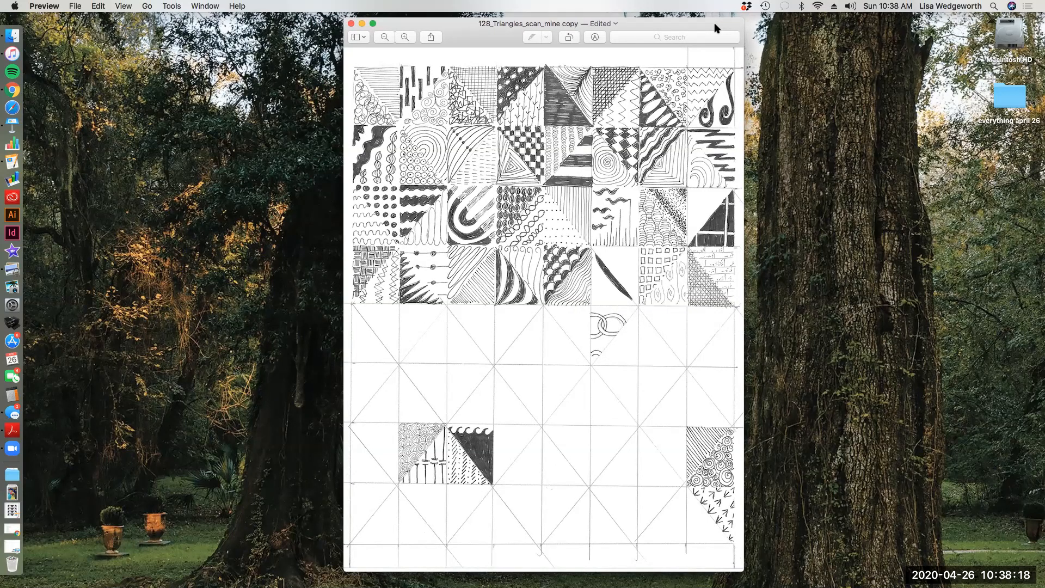
{"action": "left_click_drag", "start_coordinate": [715, 28], "coordinate": [710, 26]}
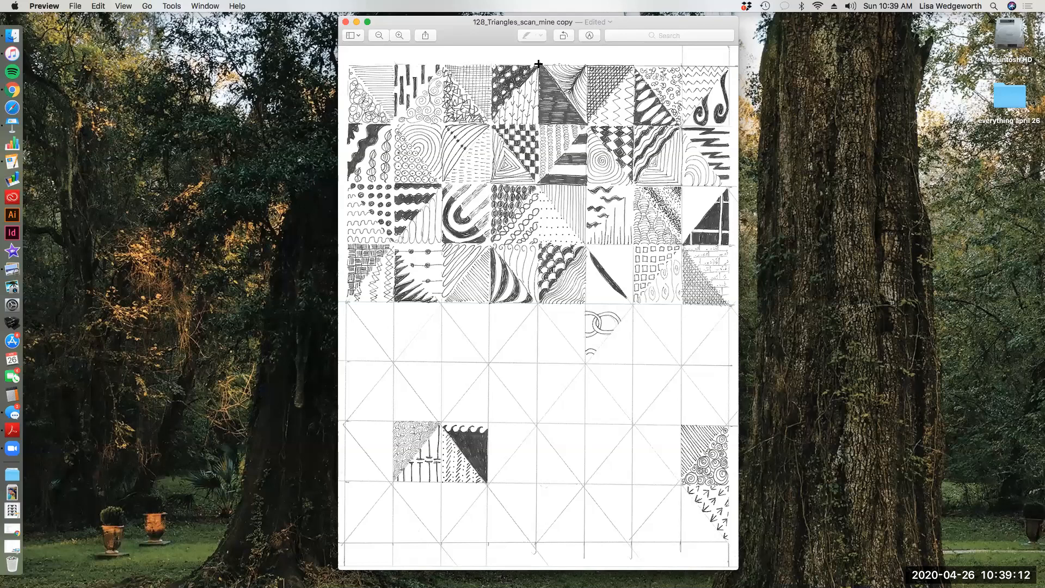
Crop the copied scan to the fifth square of the top row, the one with the dark triangle and curved lines
{"action": "left_click_drag", "start_coordinate": [538, 63], "coordinate": [539, 63]}
{"action": "left_click_drag", "start_coordinate": [540, 64], "coordinate": [563, 91]}
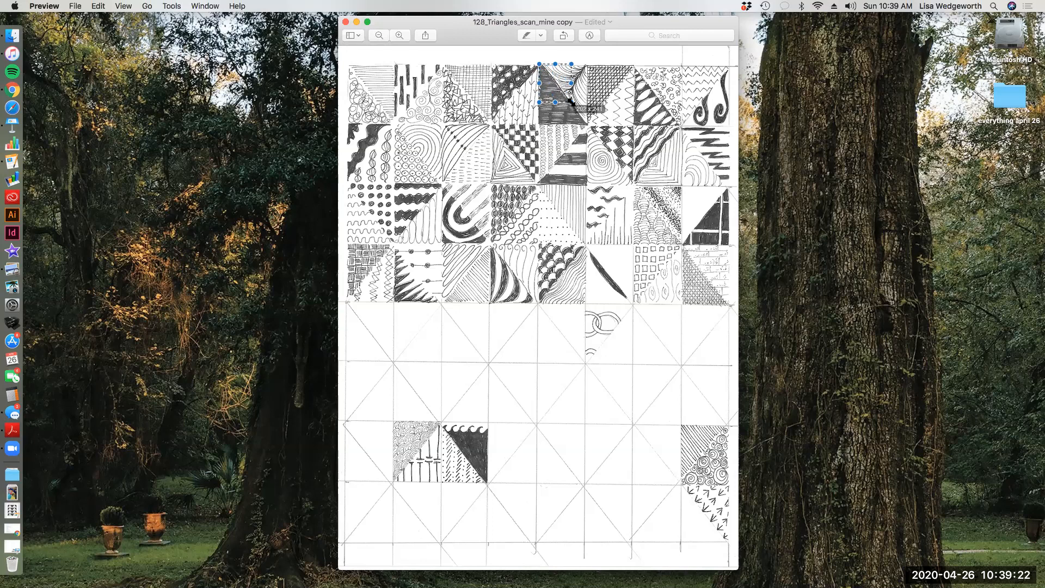
{"action": "left_click_drag", "start_coordinate": [587, 125], "coordinate": [587, 124]}
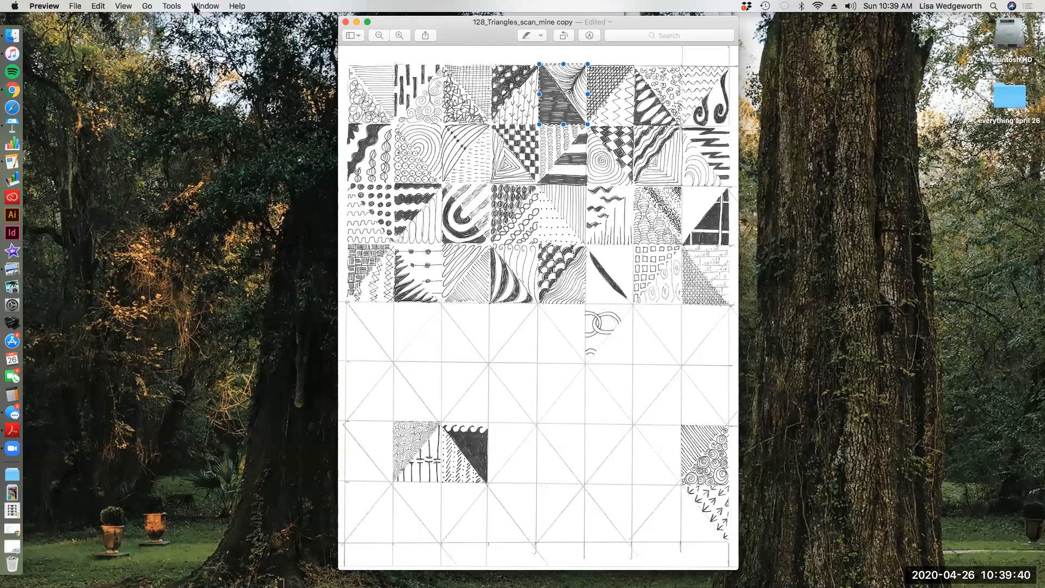
{"action": "left_click", "coordinate": [171, 7]}
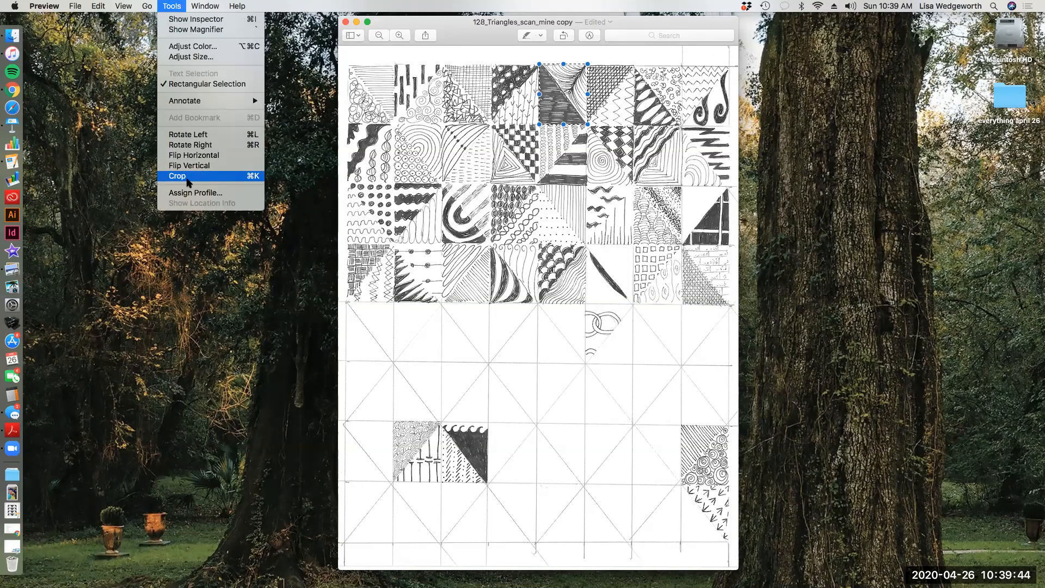
{"action": "left_click", "coordinate": [188, 180]}
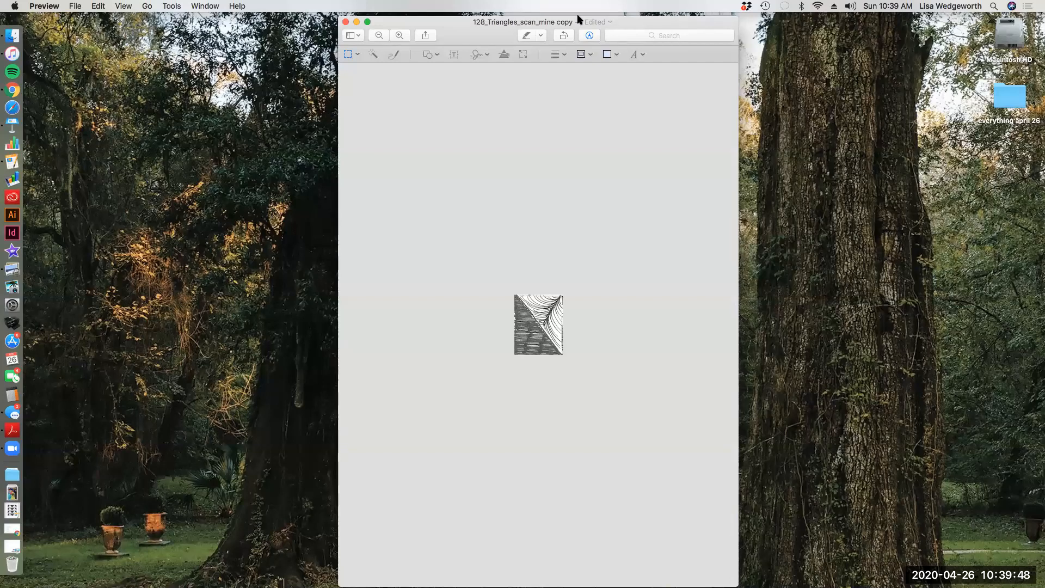
Rename the cropped image as Element 1, set its location to Desktop, and close it
{"action": "double_click", "coordinate": [605, 22]}
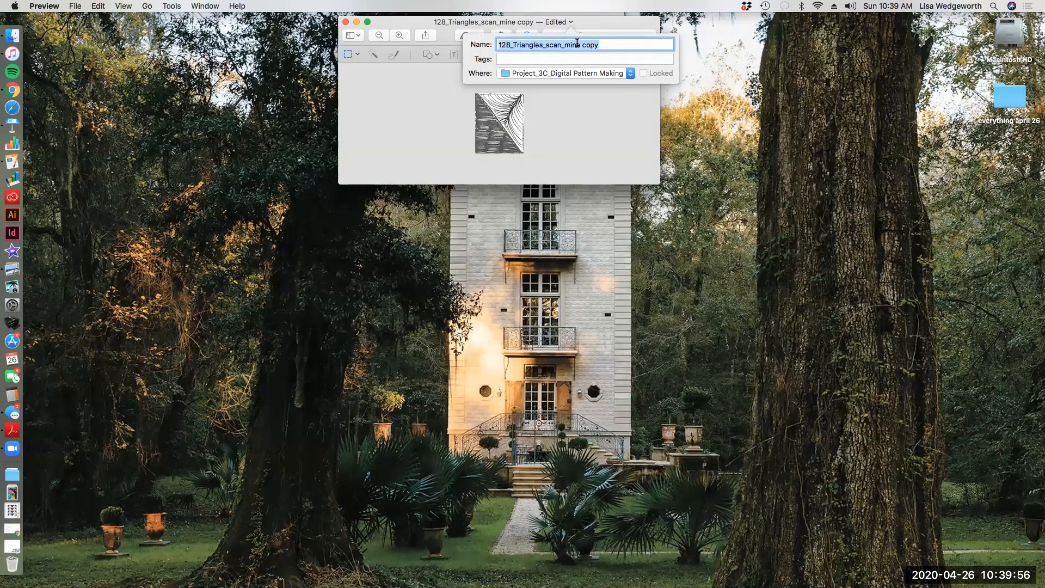
{"action": "type", "text": "Elem"}
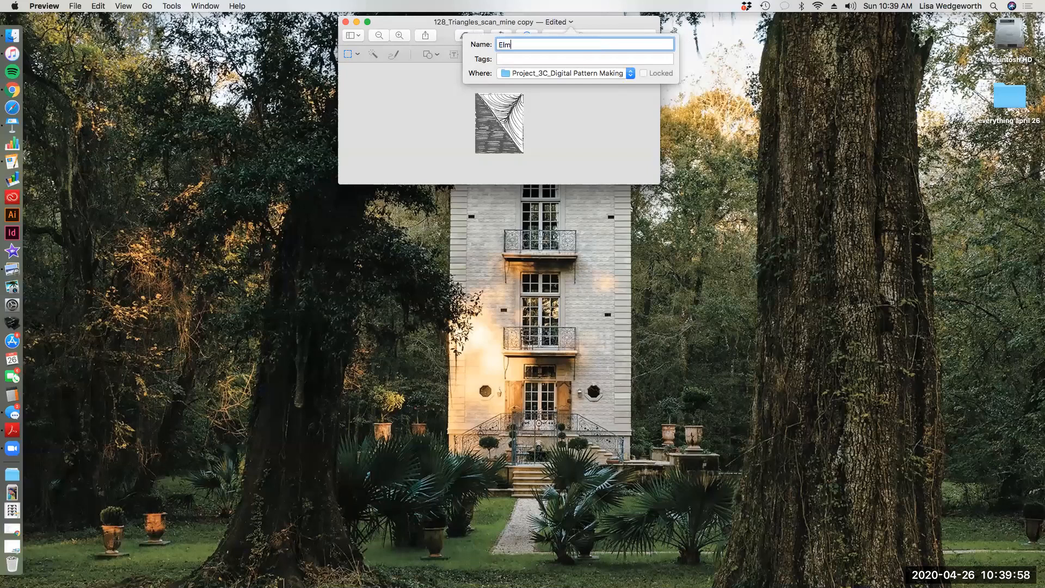
{"action": "type", "text": "ent 1"}
{"action": "left_click", "coordinate": [630, 74]}
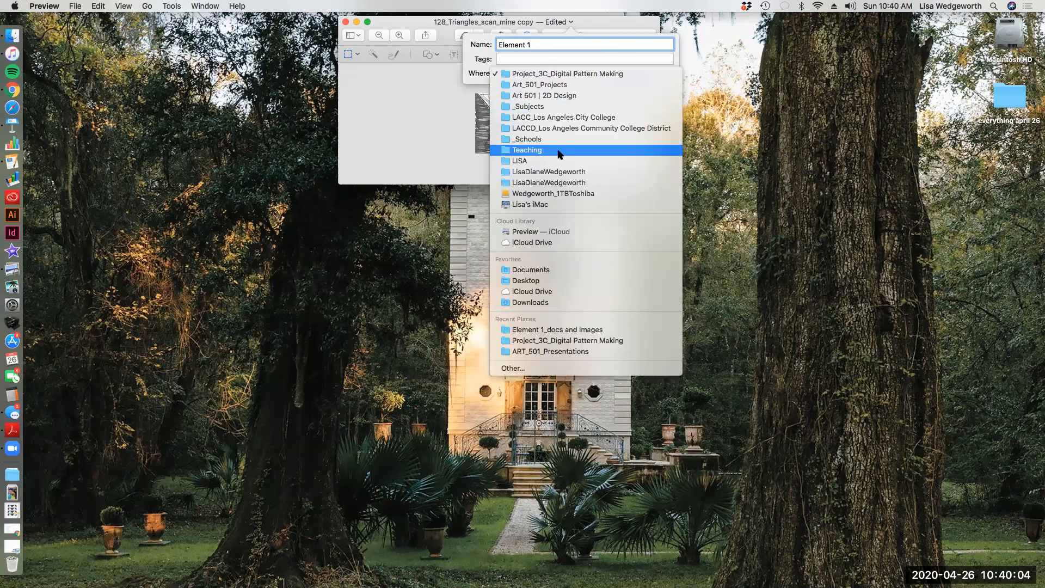
{"action": "left_click", "coordinate": [536, 281]}
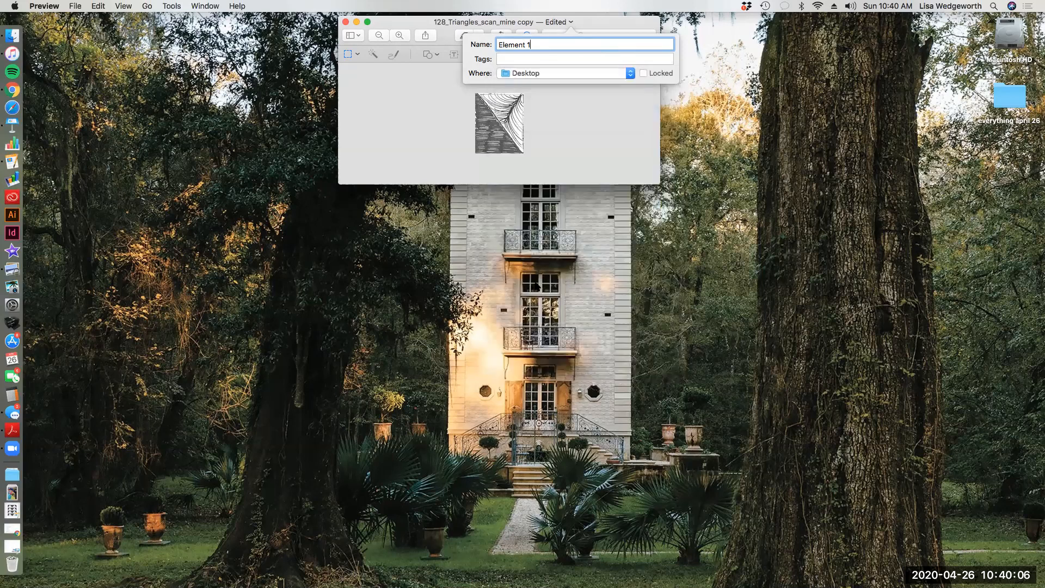
{"action": "key", "text": "Return"}
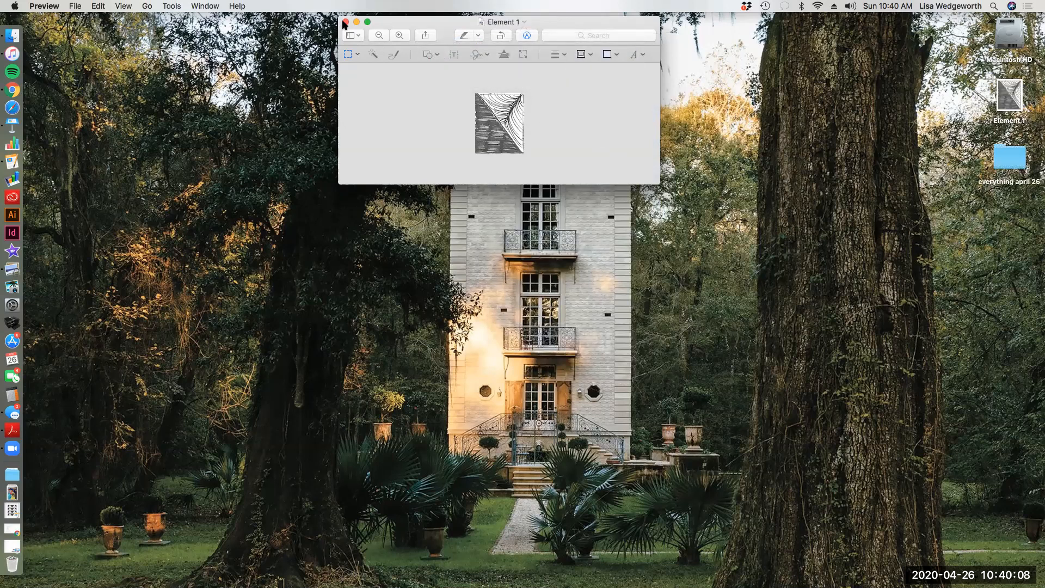
{"action": "left_click", "coordinate": [345, 22]}
Reopen Element 1 from the desktop and enlarge its window for a closer view
{"action": "left_click", "coordinate": [1012, 98]}
{"action": "double_click", "coordinate": [1012, 101]}
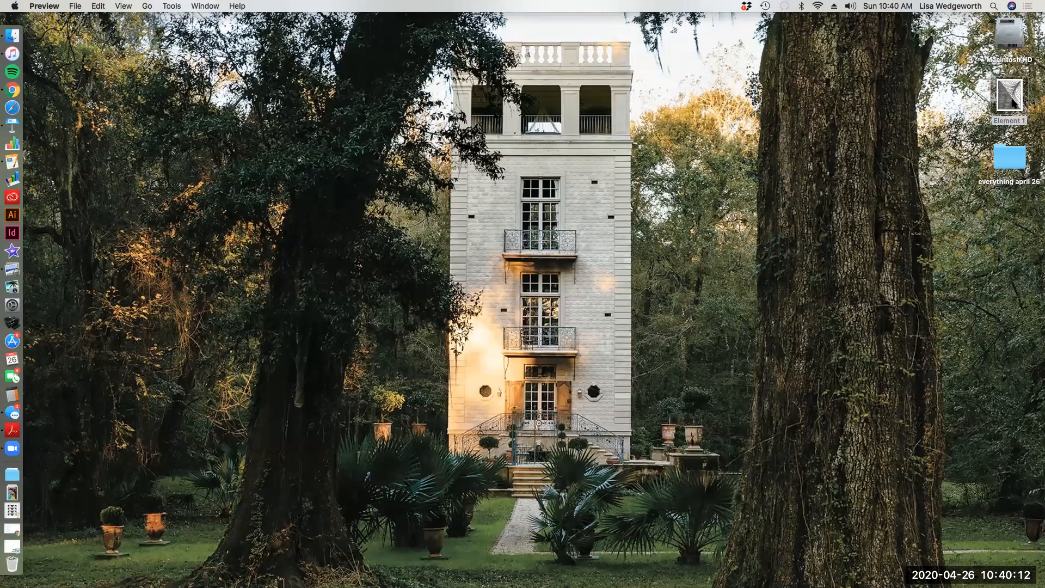
{"action": "left_click_drag", "start_coordinate": [277, 18], "coordinate": [659, 128]}
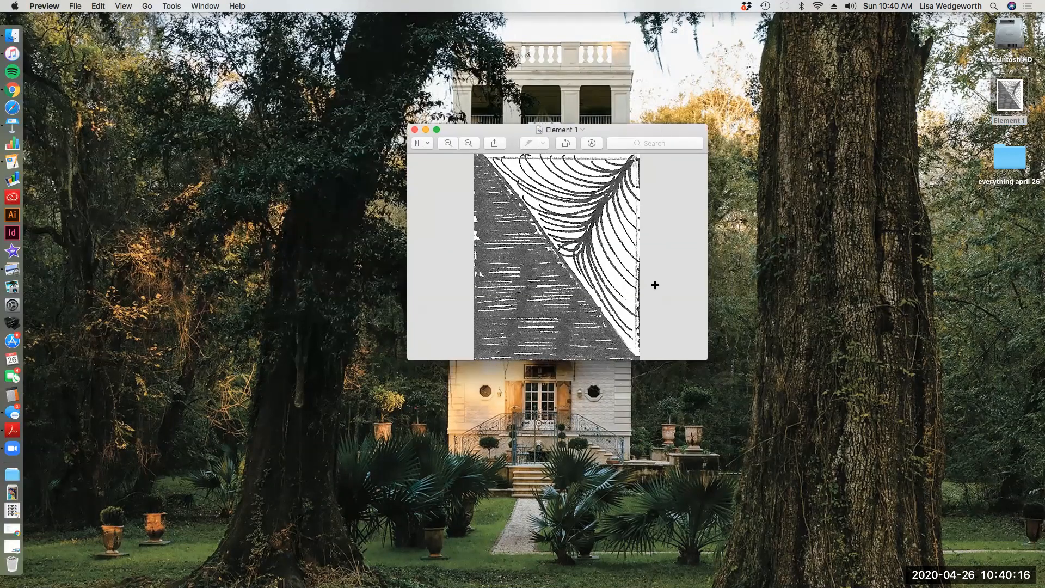
{"action": "left_click_drag", "start_coordinate": [707, 359], "coordinate": [837, 505]}
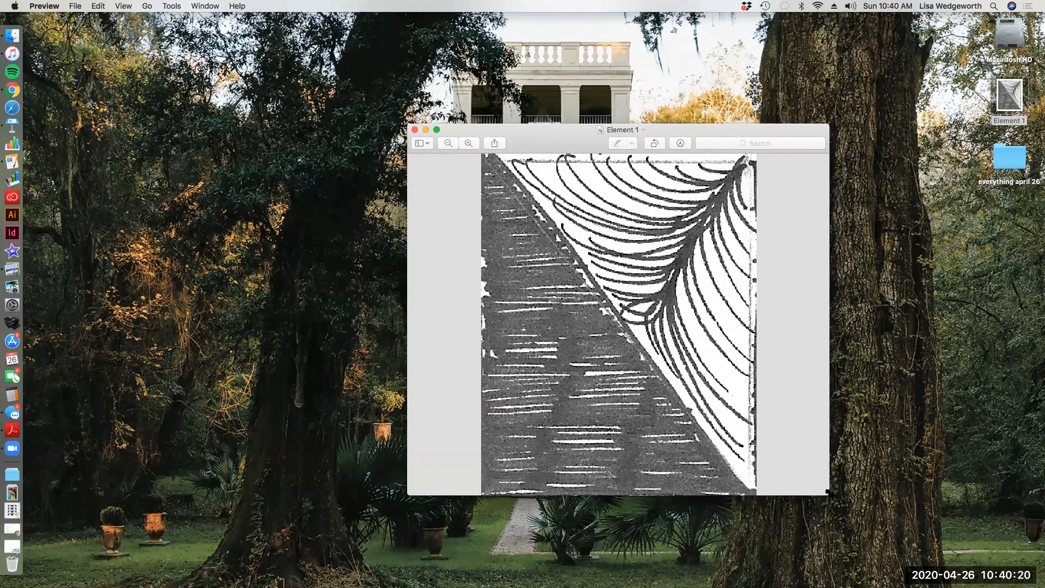
{"action": "left_click_drag", "start_coordinate": [801, 130], "coordinate": [761, 124]}
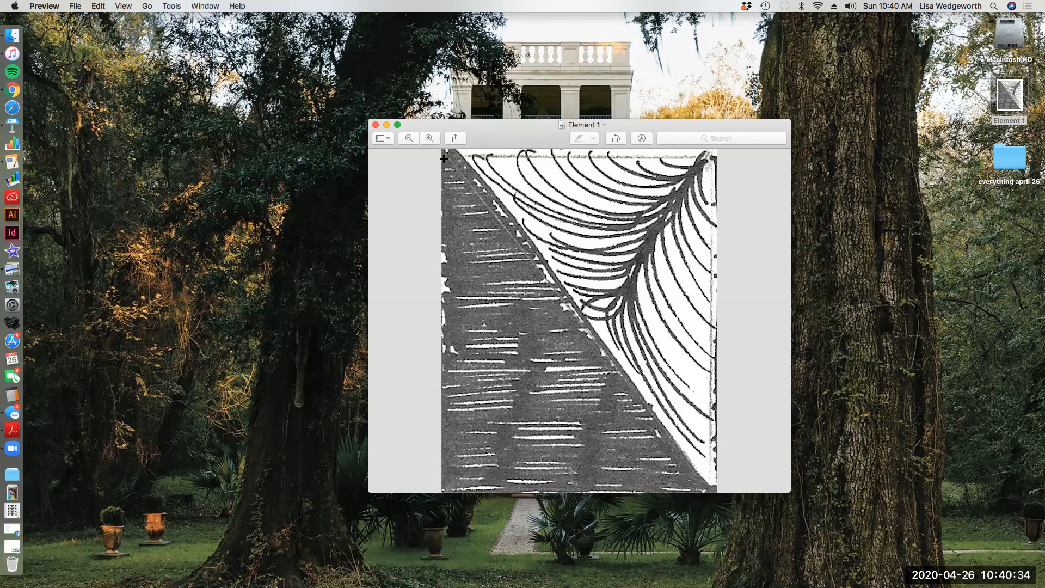
Crop Element 1 tightly inside its drawn border, trimming the stray edges at the top and right, and close it
{"action": "left_click_drag", "start_coordinate": [443, 157], "coordinate": [708, 490]}
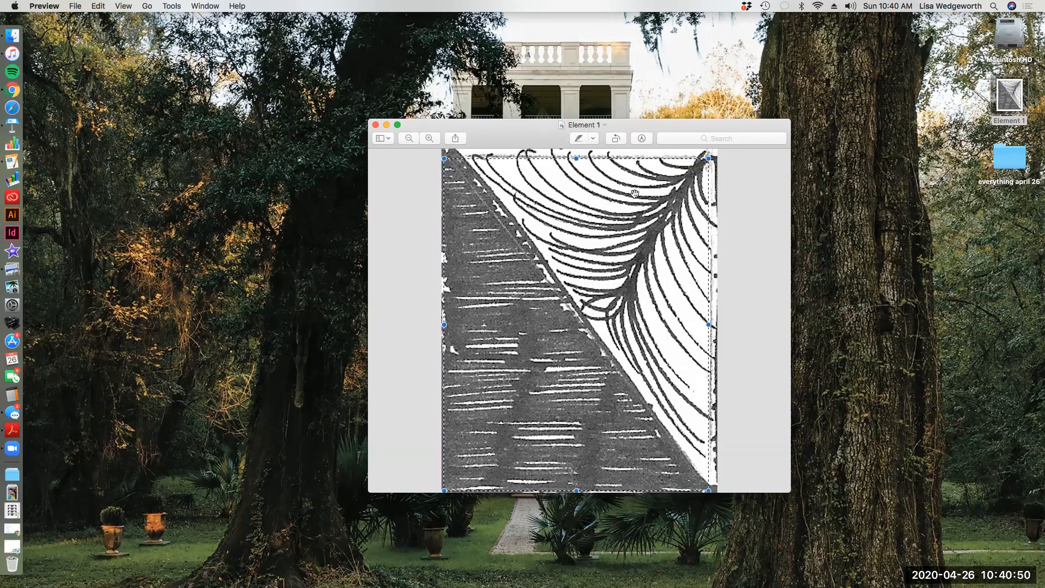
{"action": "left_click_drag", "start_coordinate": [577, 159], "coordinate": [575, 159]}
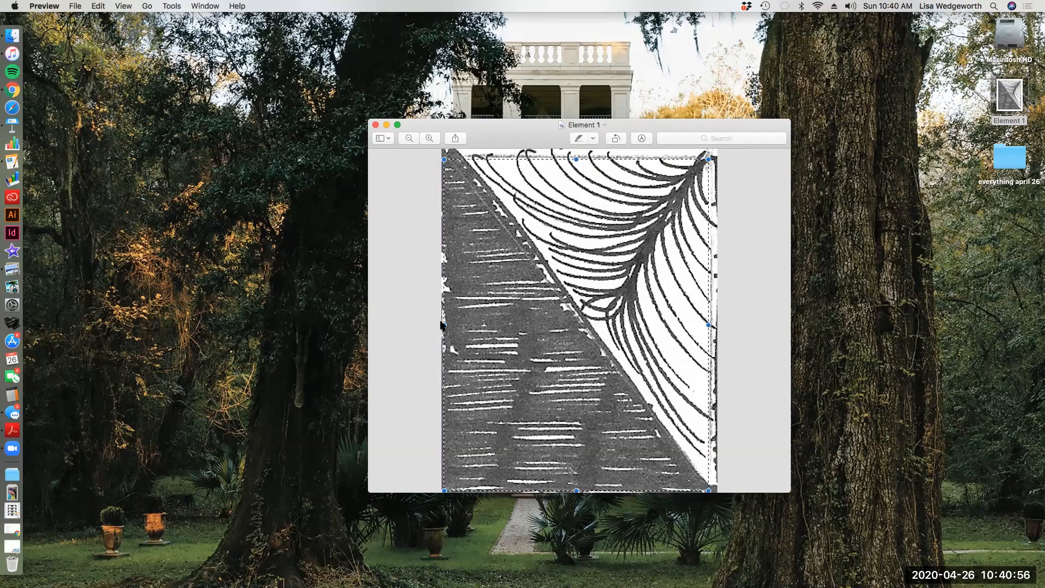
{"action": "left_click_drag", "start_coordinate": [443, 325], "coordinate": [451, 325]}
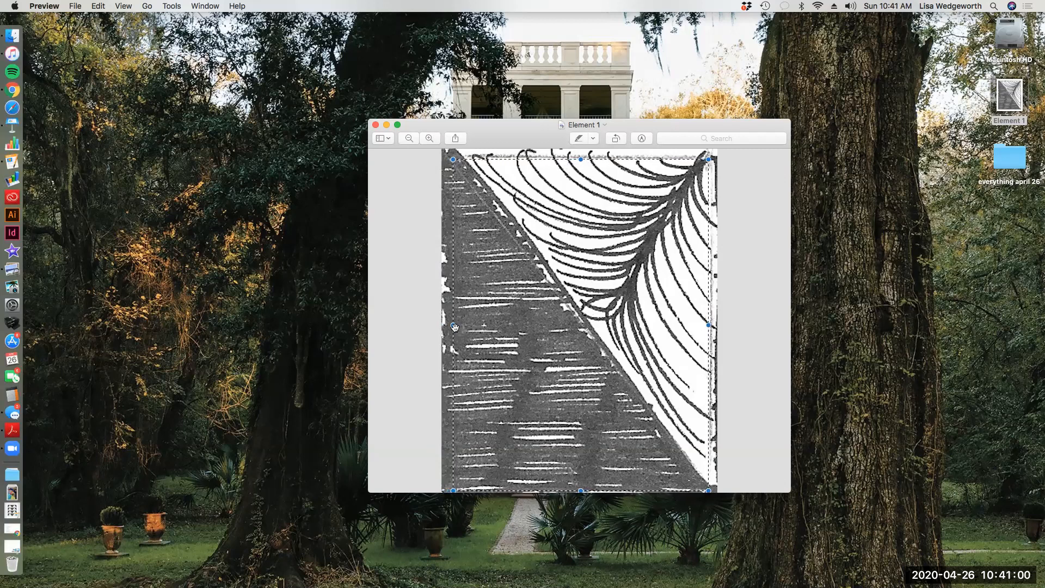
{"action": "left_click_drag", "start_coordinate": [455, 326], "coordinate": [461, 325]}
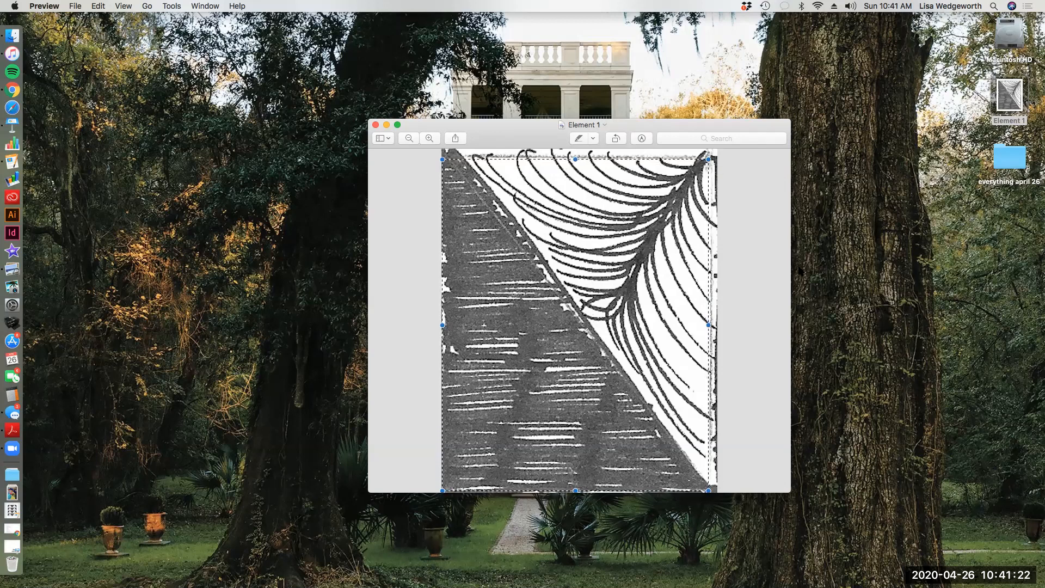
{"action": "left_click", "coordinate": [169, 6]}
{"action": "left_click", "coordinate": [184, 175]}
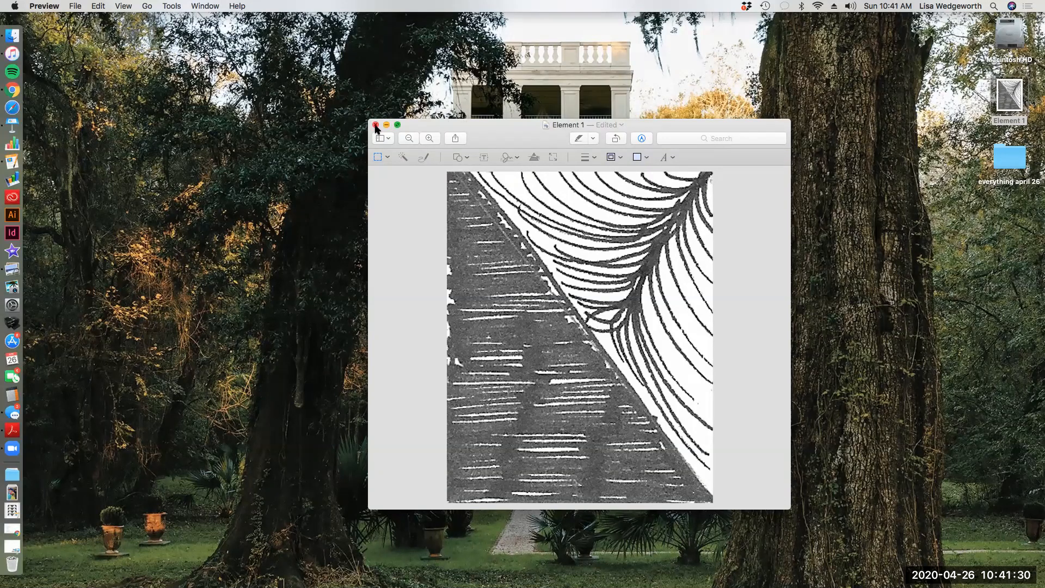
{"action": "left_click", "coordinate": [376, 126]}
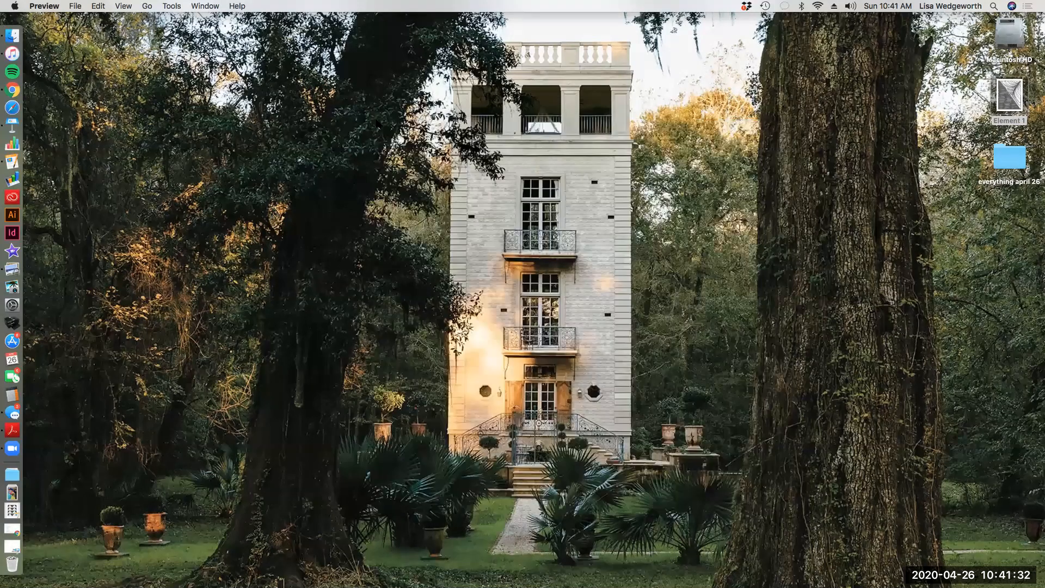
Switch to the minimized untitled Keynote presentation, widen its window and position it beside the desktop files
{"action": "left_click", "coordinate": [15, 548]}
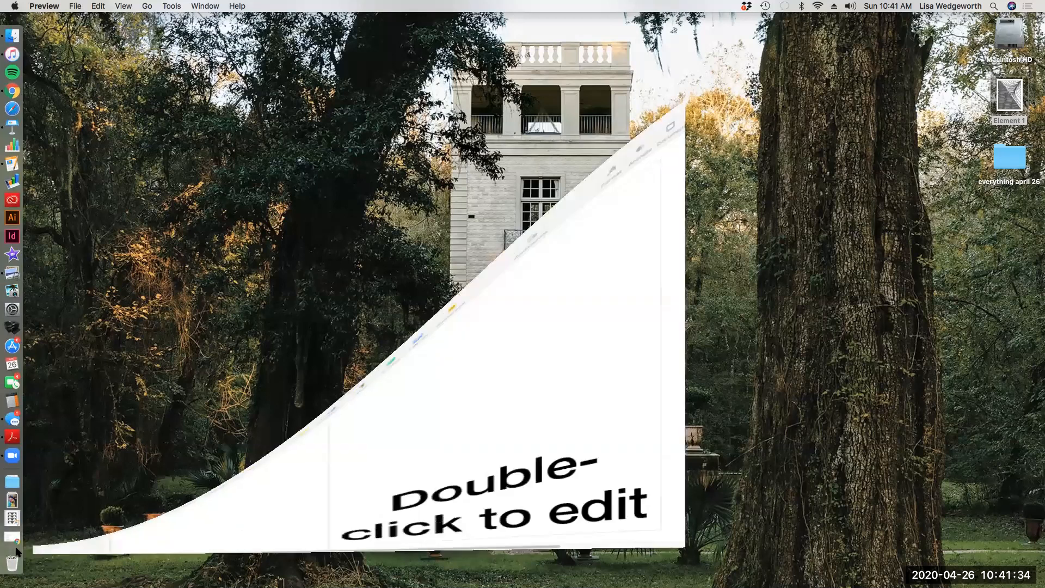
{"action": "left_click_drag", "start_coordinate": [729, 17], "coordinate": [520, 19]}
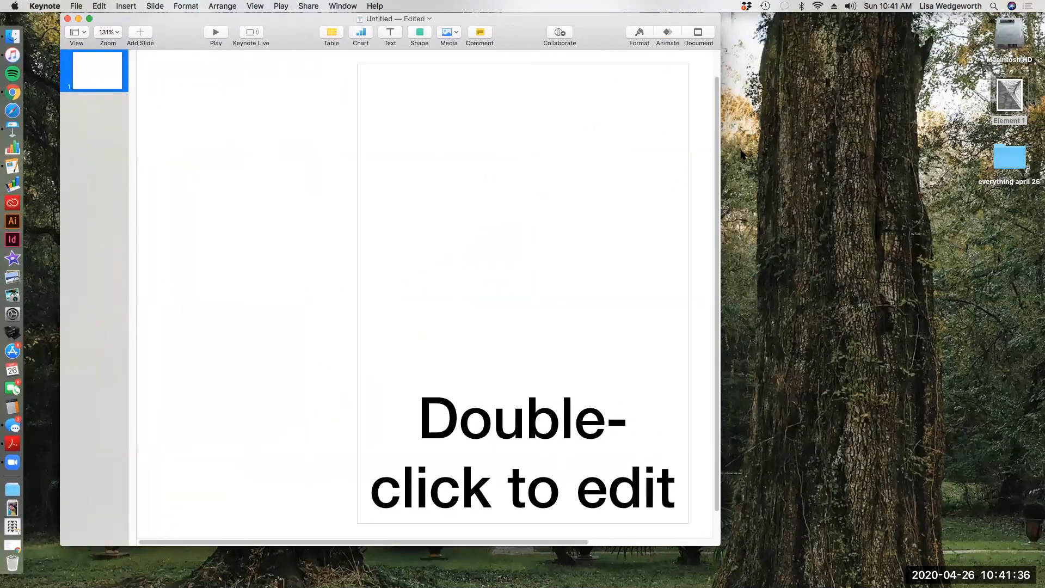
{"action": "left_click_drag", "start_coordinate": [722, 139], "coordinate": [939, 148]}
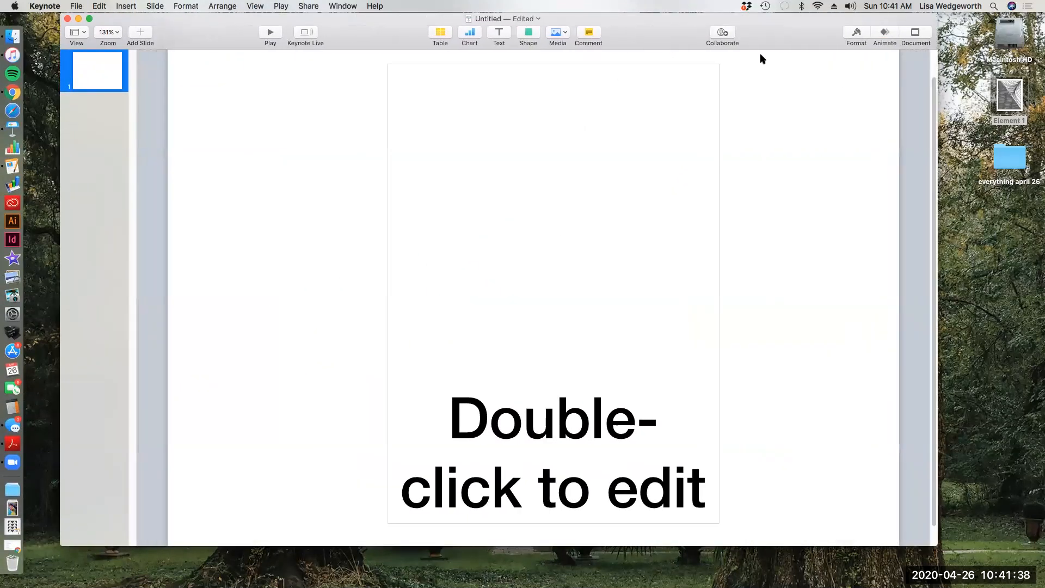
{"action": "left_click_drag", "start_coordinate": [749, 17], "coordinate": [748, 47]}
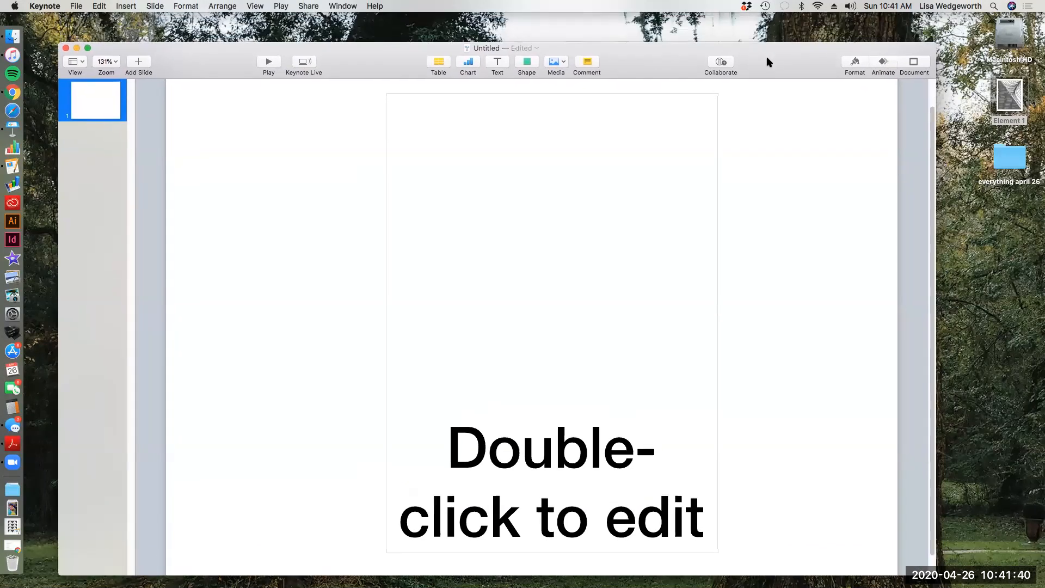
Apply a custom slide size of 792 by 612 points and display the slide at 100%
{"action": "left_click", "coordinate": [110, 62]}
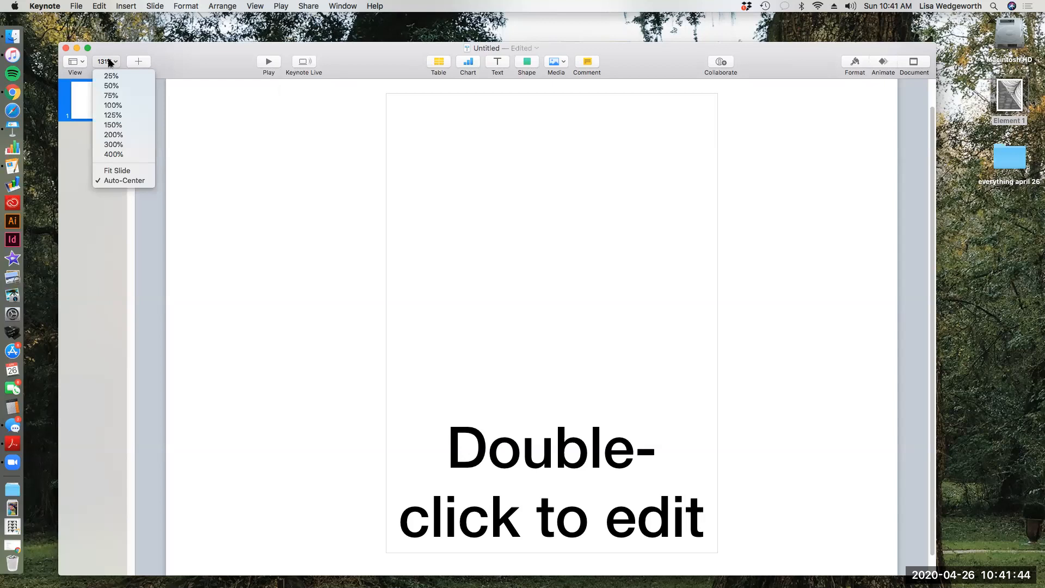
{"action": "left_click", "coordinate": [108, 105]}
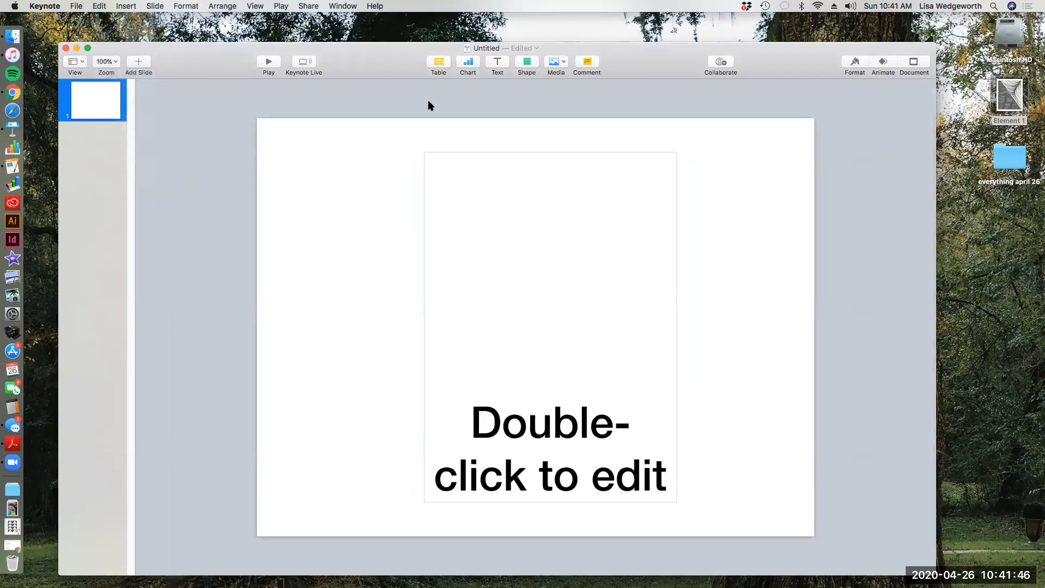
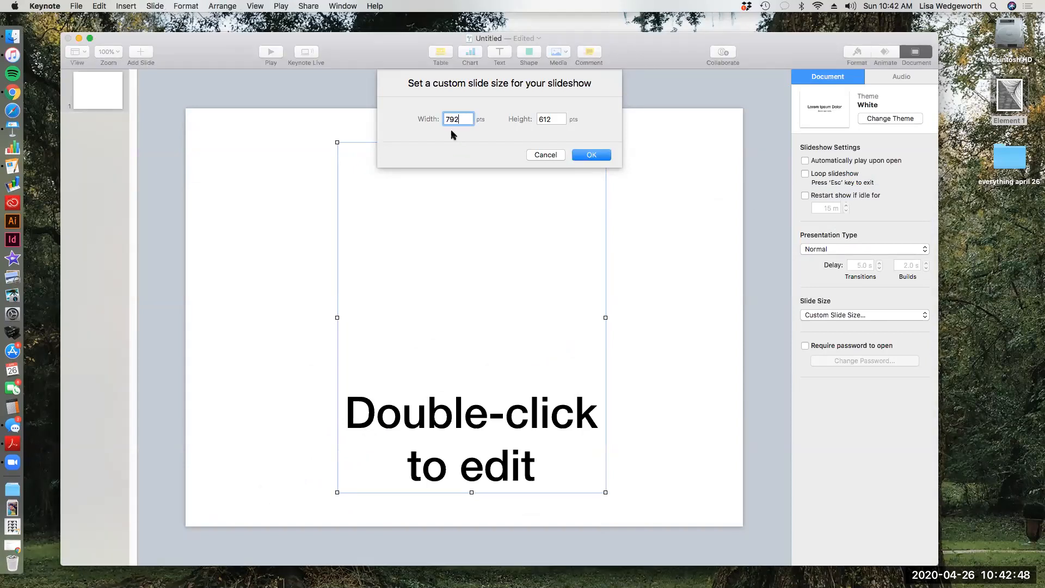
{"action": "left_click", "coordinate": [591, 154]}
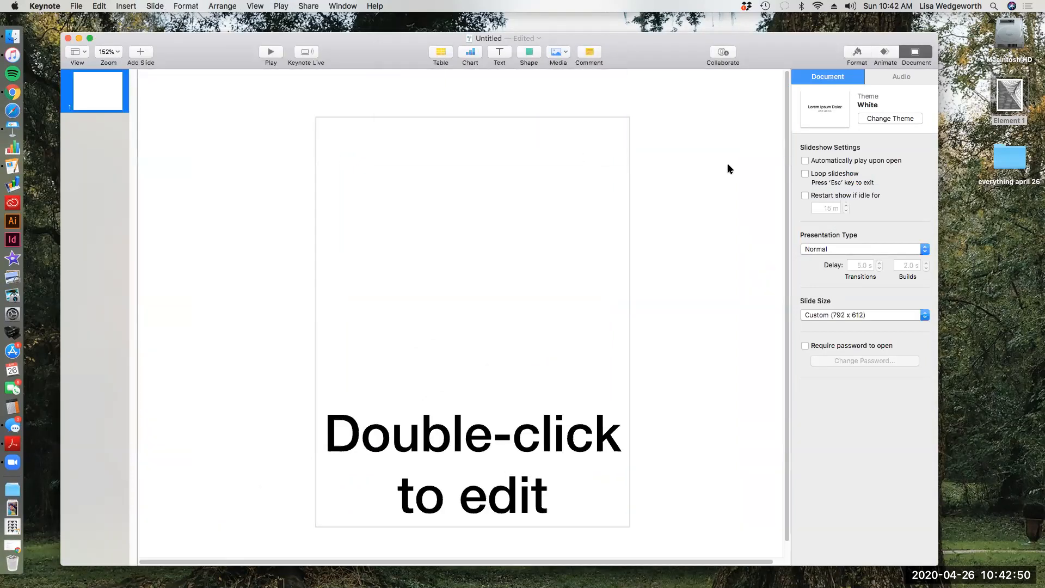
{"action": "left_click", "coordinate": [109, 52]}
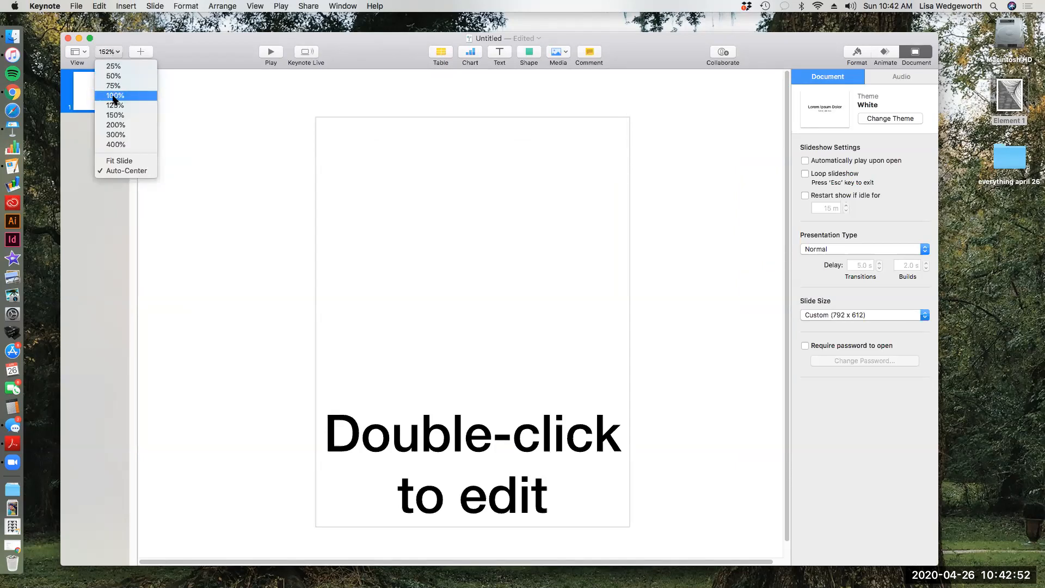
{"action": "left_click", "coordinate": [115, 95]}
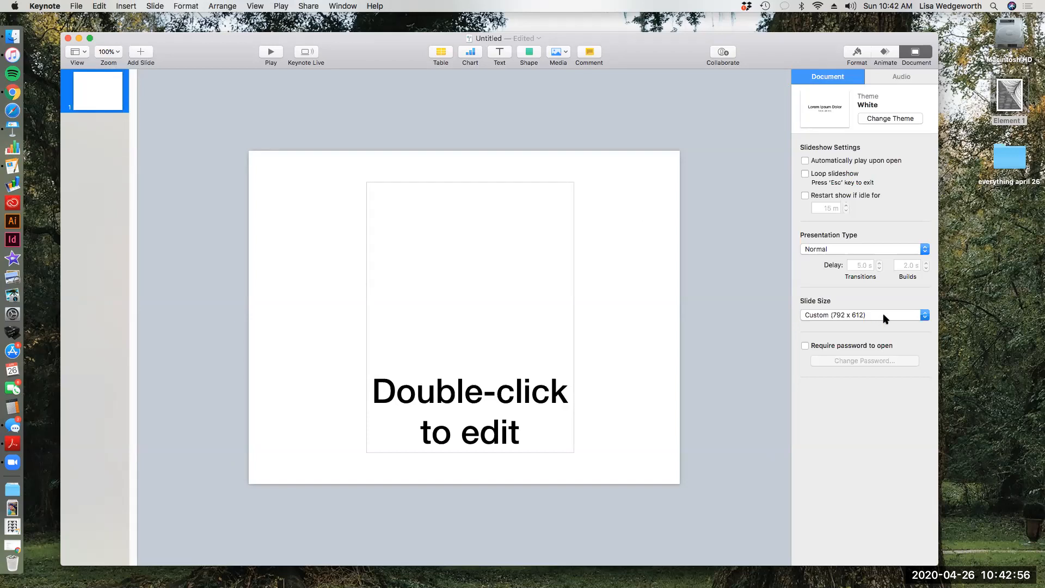
Change the custom slide size to 612 points wide by 792 points high and display the slide at 100%
{"action": "left_click", "coordinate": [924, 314]}
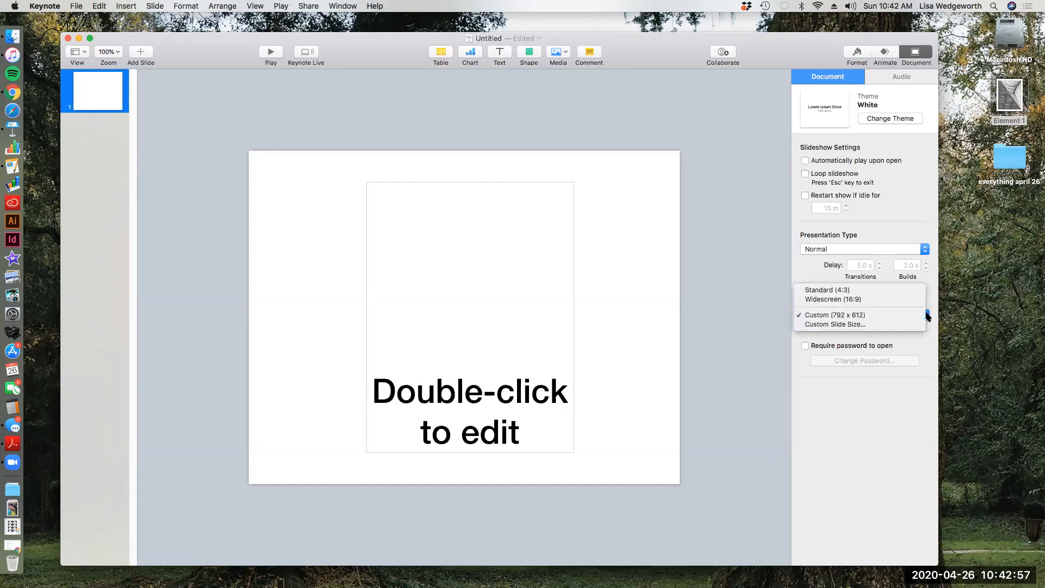
{"action": "left_click", "coordinate": [867, 324]}
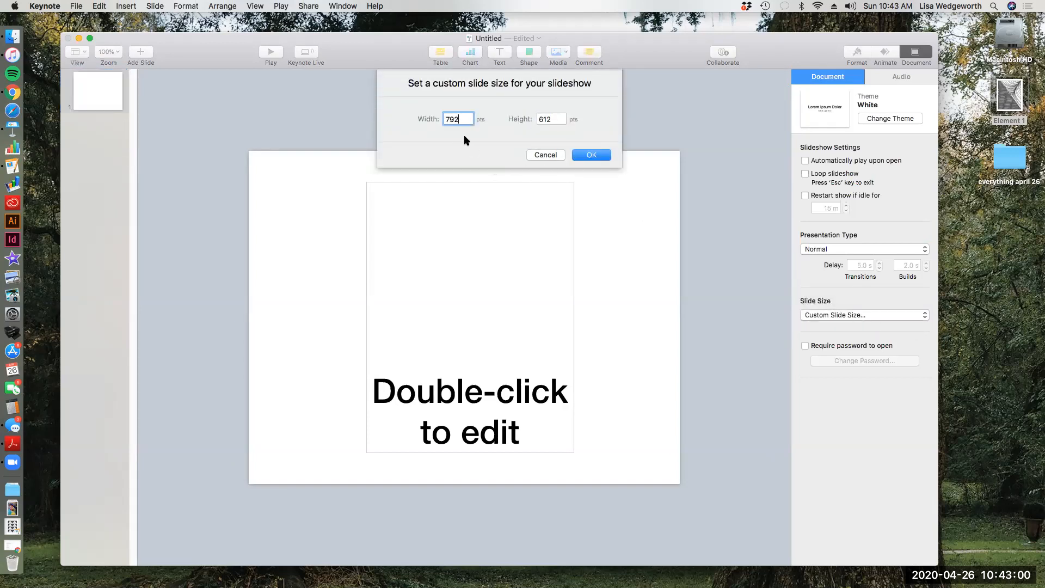
{"action": "double_click", "coordinate": [552, 118]}
{"action": "type", "text": "792"}
{"action": "double_click", "coordinate": [472, 118]}
{"action": "type", "text": "612"}
{"action": "left_click", "coordinate": [601, 154]}
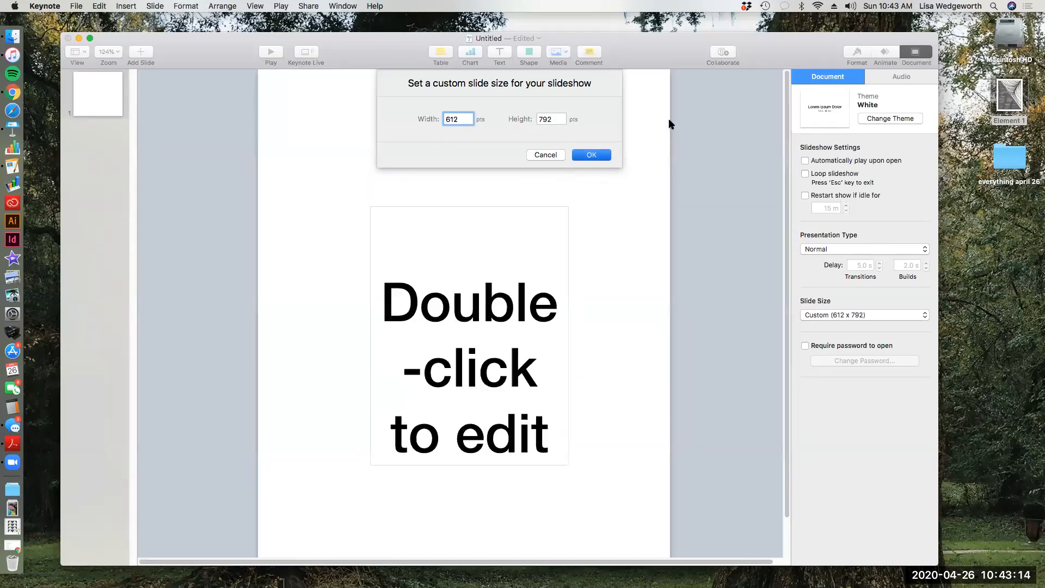
{"action": "left_click", "coordinate": [108, 52]}
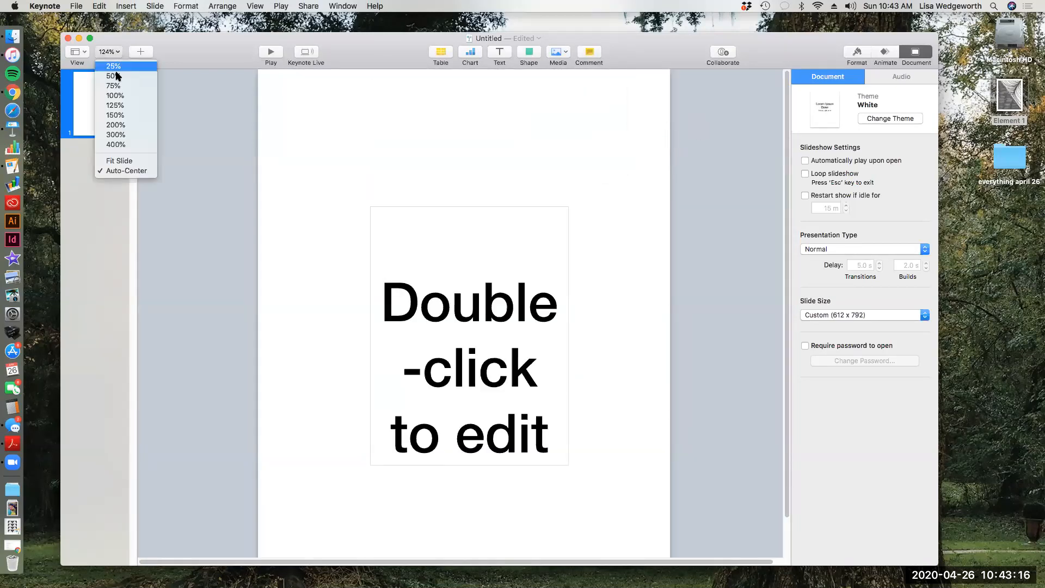
{"action": "left_click", "coordinate": [116, 96]}
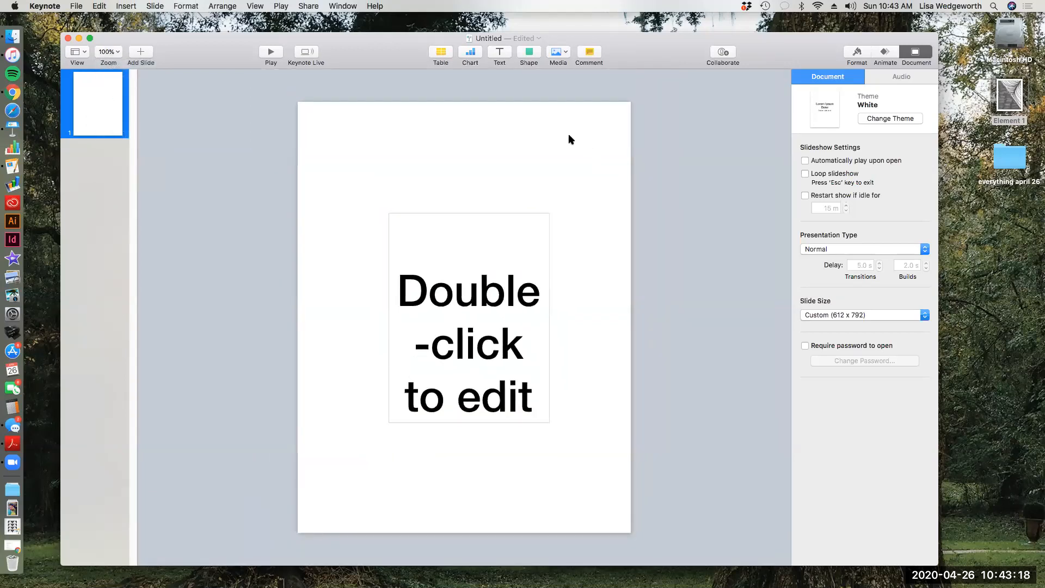
Stretch the title placeholder on all four sides until it nearly fills the portrait slide
{"action": "left_click", "coordinate": [506, 240]}
{"action": "left_click_drag", "start_coordinate": [469, 213], "coordinate": [464, 133]}
{"action": "left_click_drag", "start_coordinate": [389, 277], "coordinate": [322, 277]}
{"action": "left_click_drag", "start_coordinate": [549, 278], "coordinate": [603, 281]}
{"action": "left_click_drag", "start_coordinate": [462, 422], "coordinate": [465, 517]}
{"action": "double_click", "coordinate": [467, 496]}
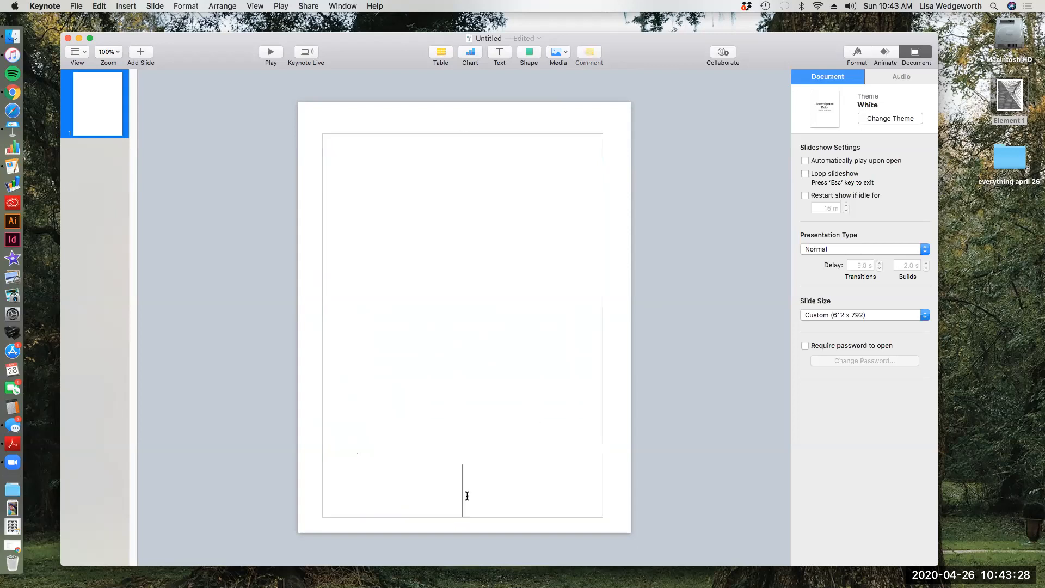
{"action": "left_click", "coordinate": [614, 454]}
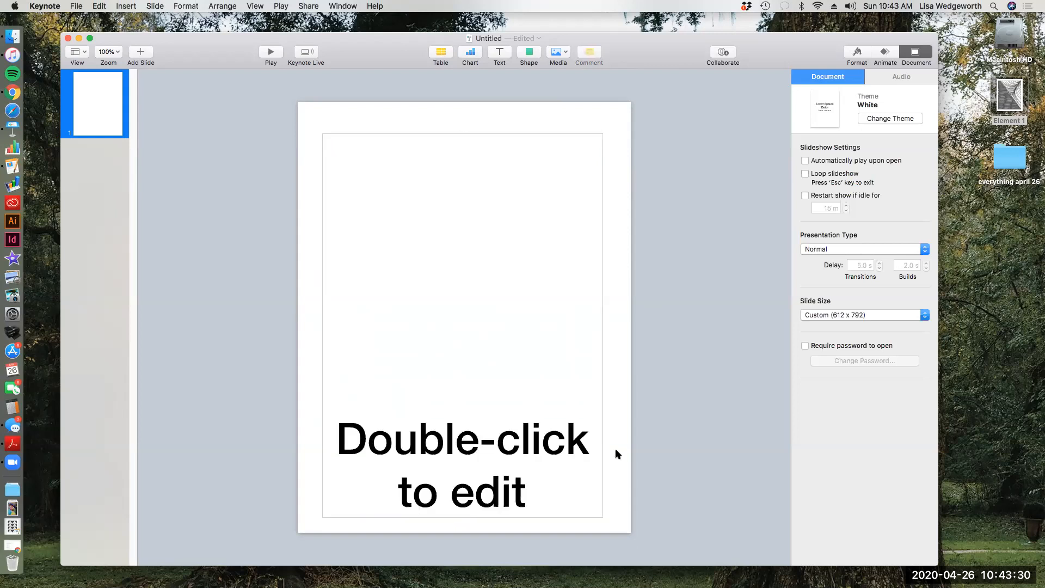
Trim the placeholder's left and bottom edges inward and centre the box on the slide
{"action": "left_click", "coordinate": [466, 469]}
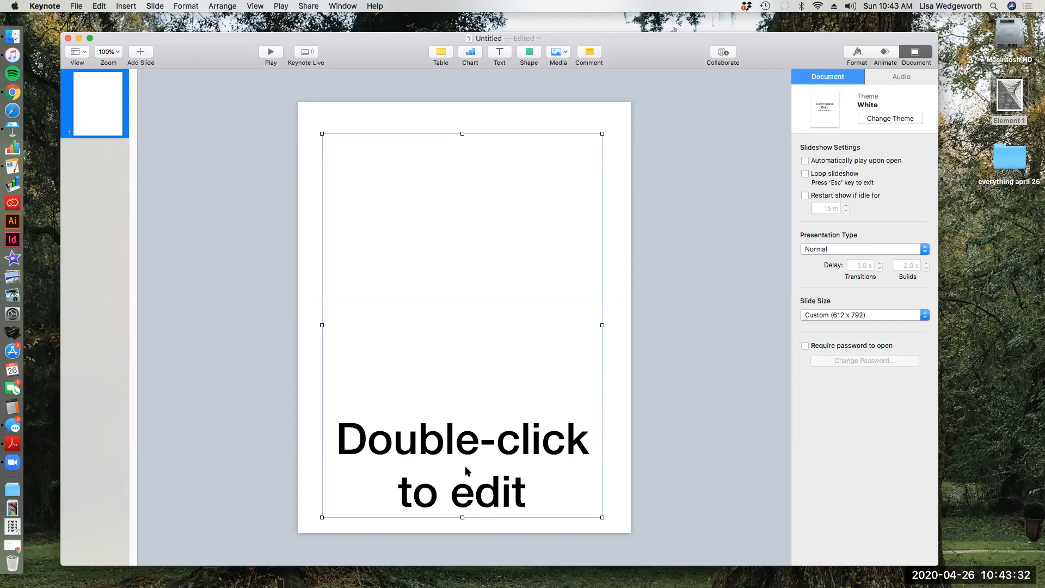
{"action": "left_click_drag", "start_coordinate": [322, 326], "coordinate": [332, 327]}
{"action": "left_click_drag", "start_coordinate": [466, 515], "coordinate": [467, 501]}
{"action": "left_click_drag", "start_coordinate": [485, 355], "coordinate": [486, 358]}
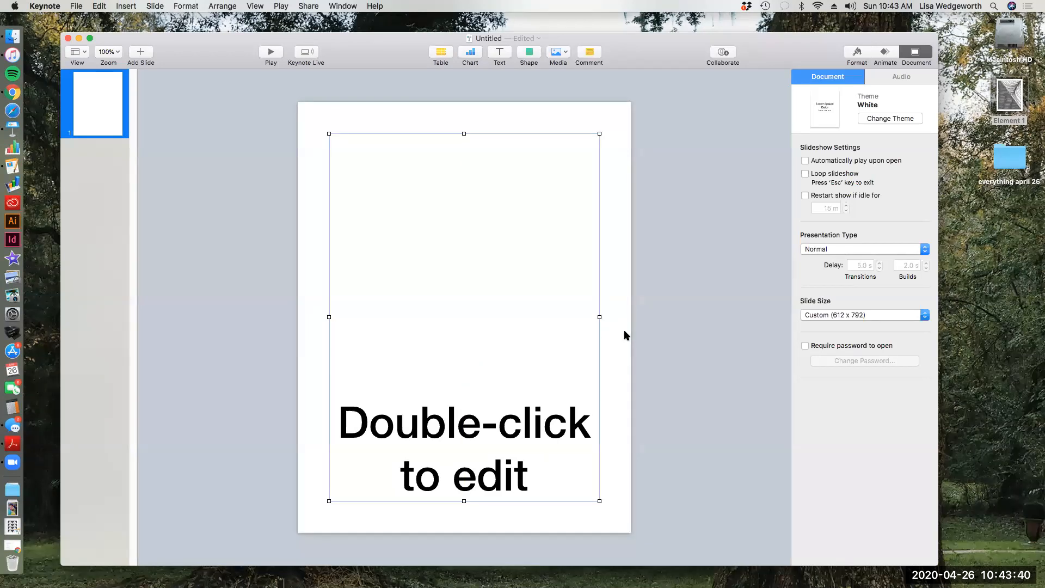
Add a slide with the Blank layout after the first slide and compare it with slide 1
{"action": "left_click", "coordinate": [110, 123]}
{"action": "left_click", "coordinate": [141, 53]}
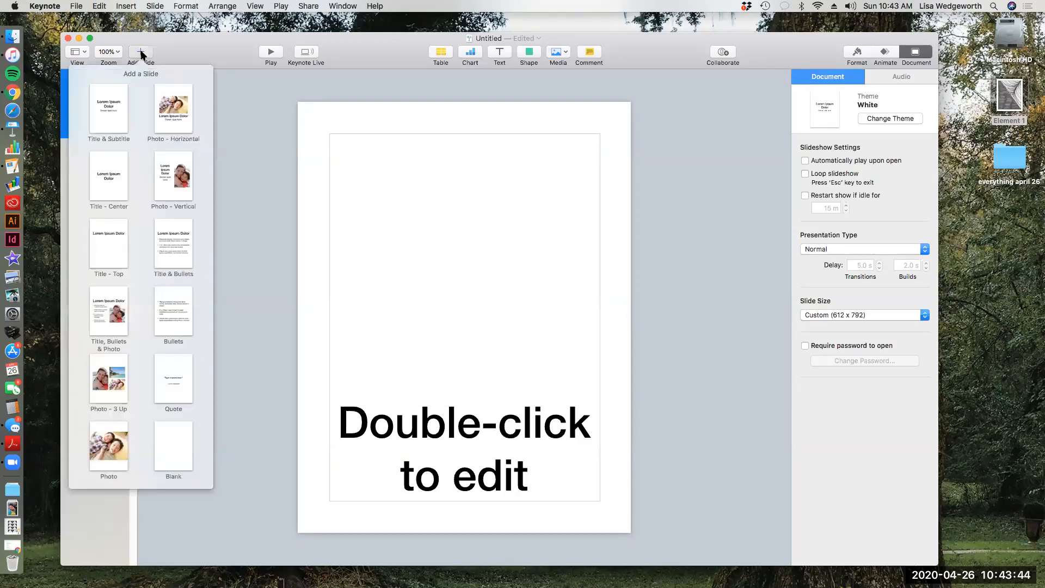
{"action": "left_click", "coordinate": [174, 433]}
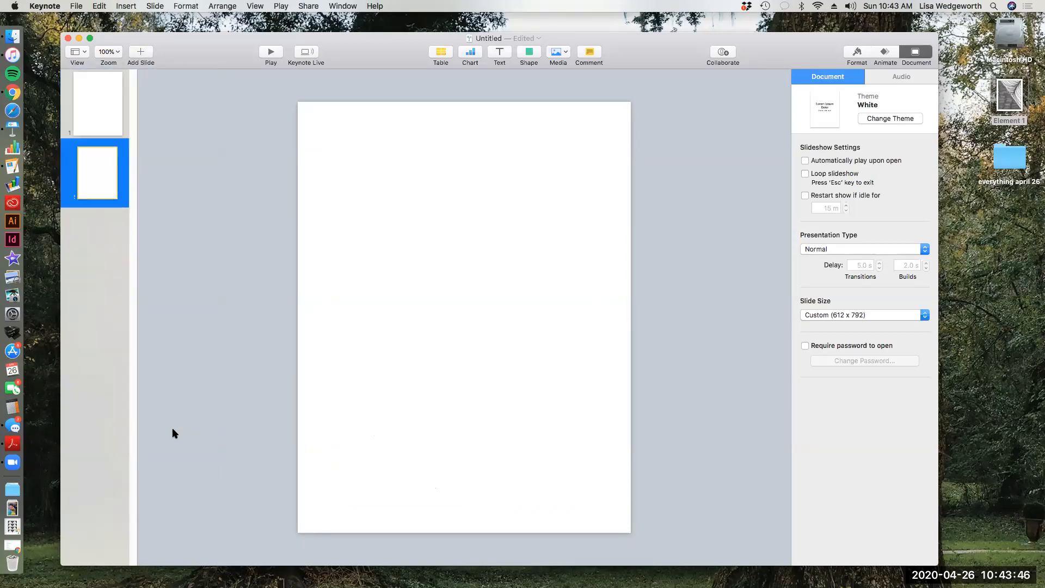
{"action": "left_click", "coordinate": [96, 129]}
{"action": "left_click", "coordinate": [98, 179]}
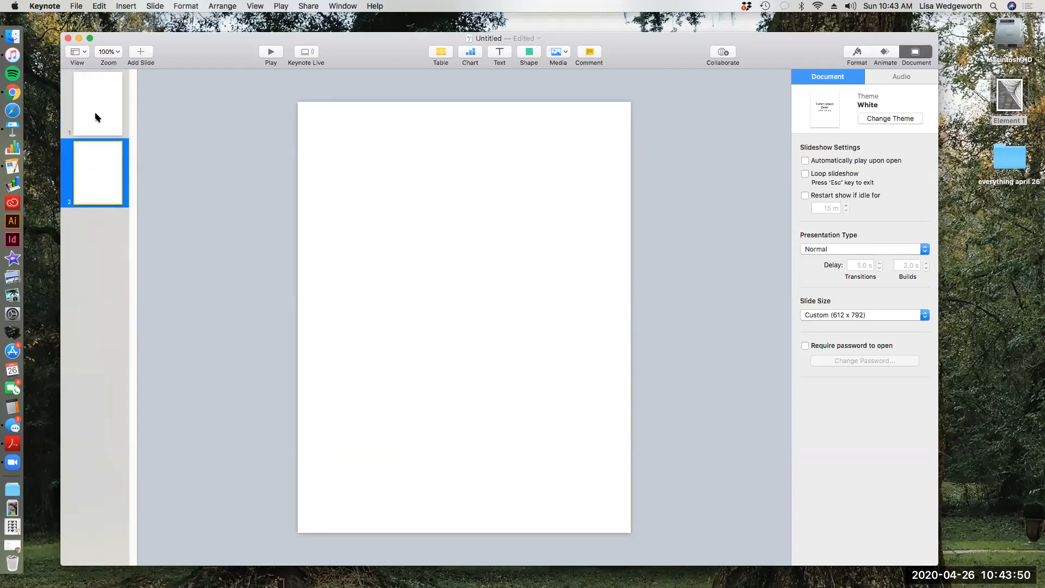
{"action": "left_click", "coordinate": [97, 115]}
{"action": "left_click", "coordinate": [96, 165]}
Add four more slides with the title placeholder layout directly after slide 1
{"action": "left_click", "coordinate": [100, 116]}
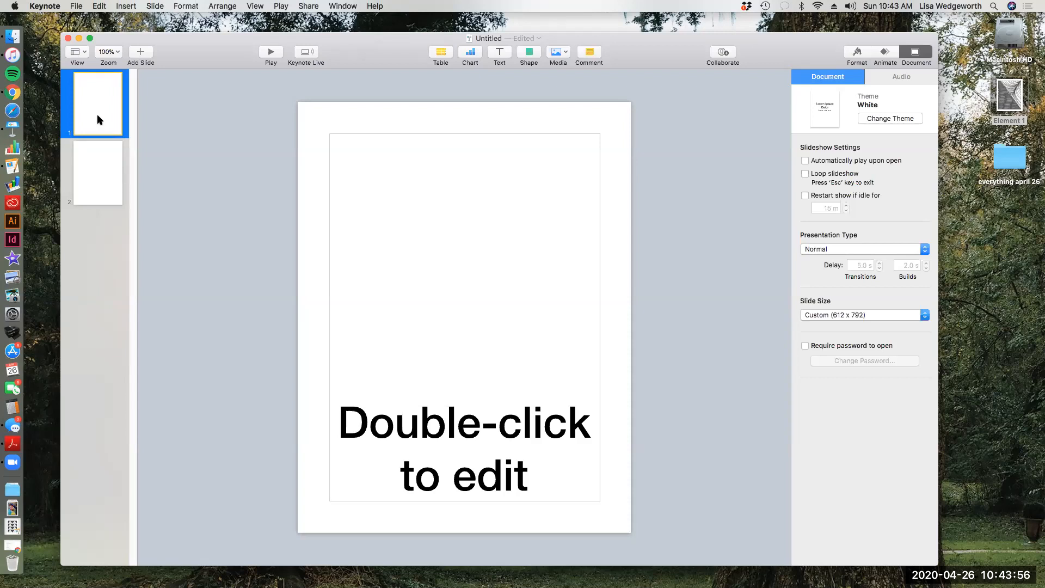
{"action": "key", "text": "Return"}
{"action": "key", "text": "Return"}
{"action": "key", "text": "Return"}
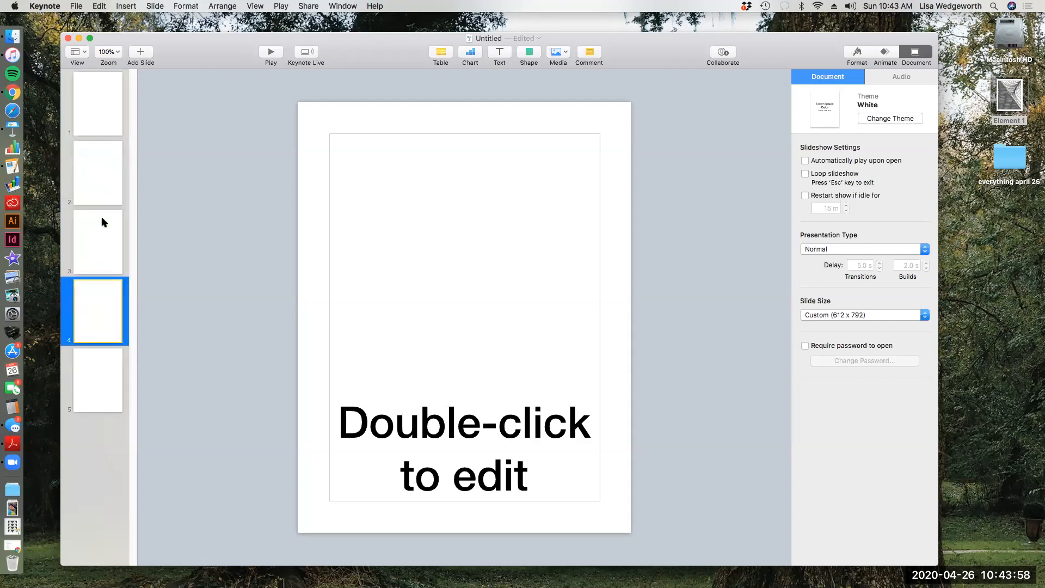
{"action": "key", "text": "Return"}
{"action": "left_click", "coordinate": [97, 309]}
{"action": "left_click", "coordinate": [105, 422]}
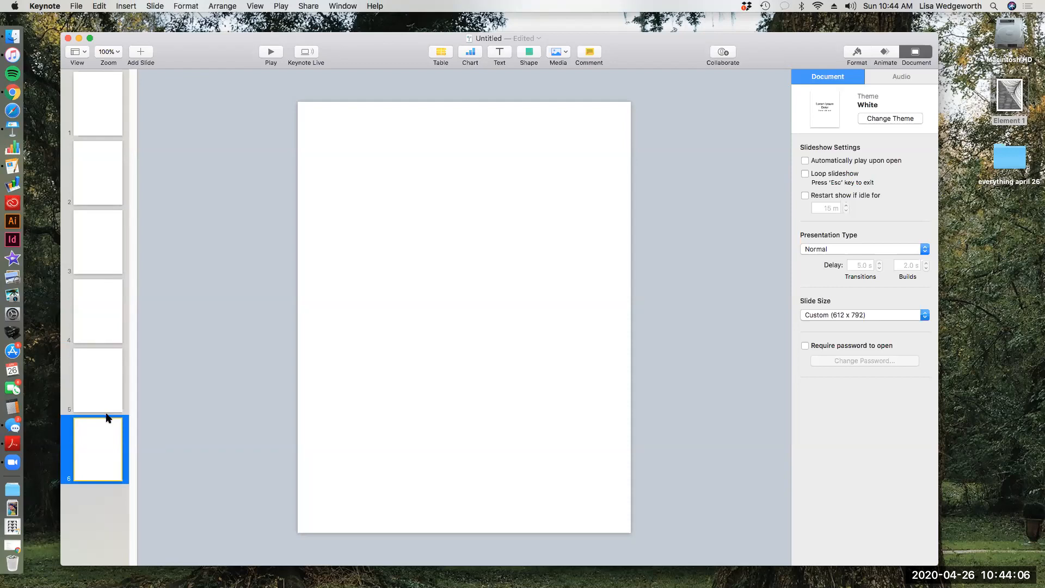
Add two more blank slides at the end of the presentation and go back to slide 1
{"action": "key", "text": "Return"}
{"action": "key", "text": "Return"}
{"action": "left_click", "coordinate": [85, 474]}
{"action": "left_click", "coordinate": [86, 404]}
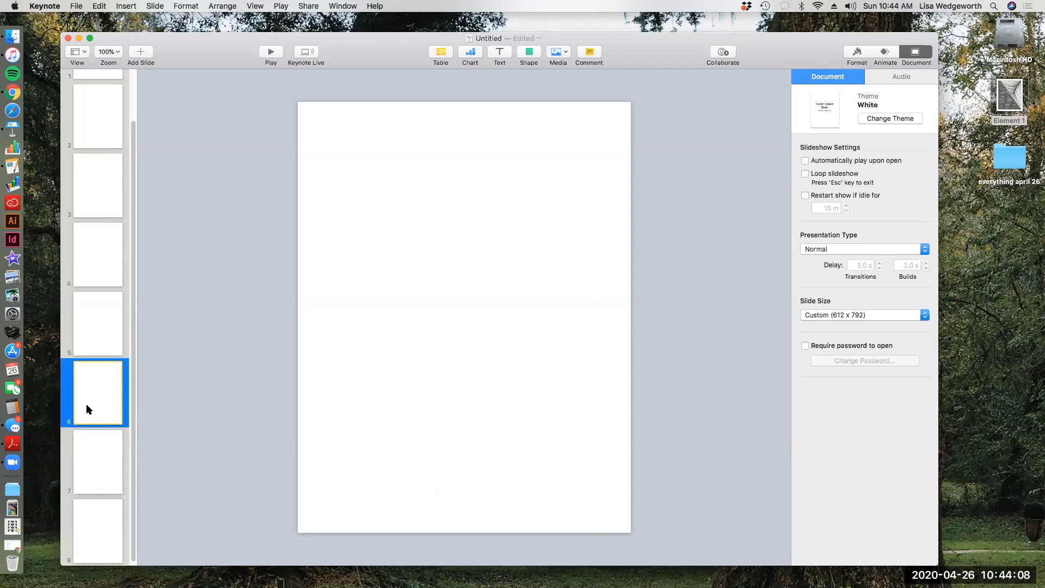
{"action": "left_click", "coordinate": [106, 121]}
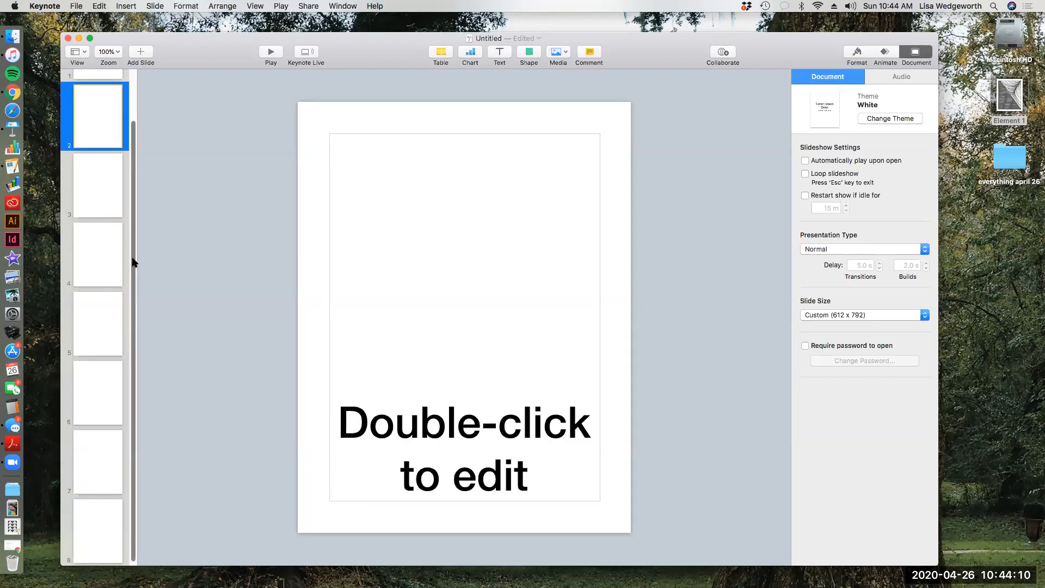
{"action": "left_click_drag", "start_coordinate": [133, 261], "coordinate": [131, 161]}
{"action": "left_click", "coordinate": [107, 133]}
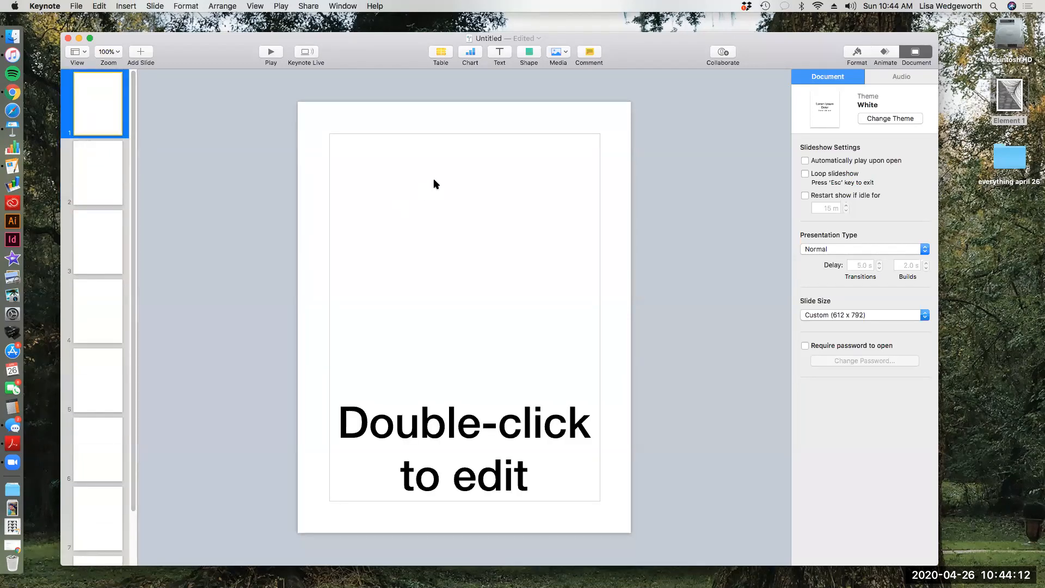
Lower the placeholder's top edge on slide 1 and add a text box above it starting with "How To Create A"
{"action": "left_click", "coordinate": [439, 135]}
{"action": "left_click_drag", "start_coordinate": [464, 134], "coordinate": [463, 175]}
{"action": "left_click", "coordinate": [499, 52]}
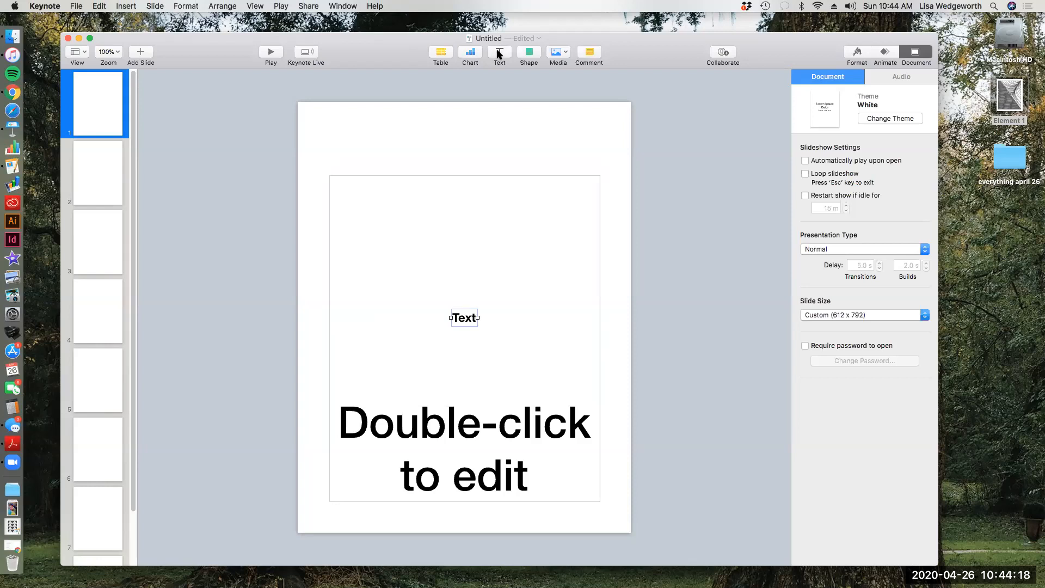
{"action": "left_click_drag", "start_coordinate": [466, 318], "coordinate": [378, 147]}
{"action": "double_click", "coordinate": [425, 147]}
{"action": "type", "text": "How To Create A"}
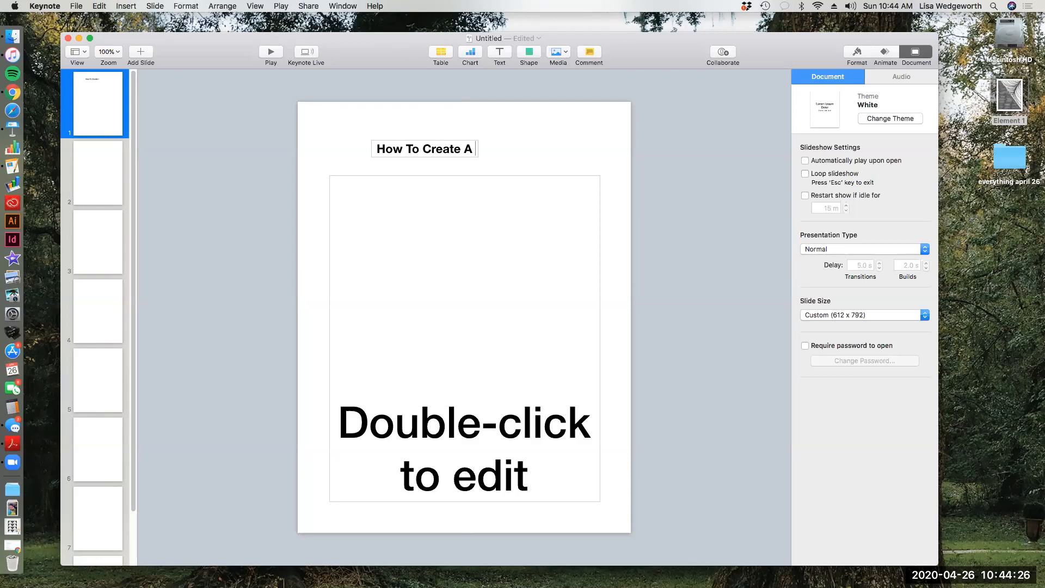
Complete the heading as "How To Create A Digital Pattern", widen its text box to fit one line and centre it above the placeholder
{"action": "key", "text": "Escape"}
{"action": "left_click_drag", "start_coordinate": [485, 149], "coordinate": [553, 149]}
{"action": "left_click", "coordinate": [520, 150]}
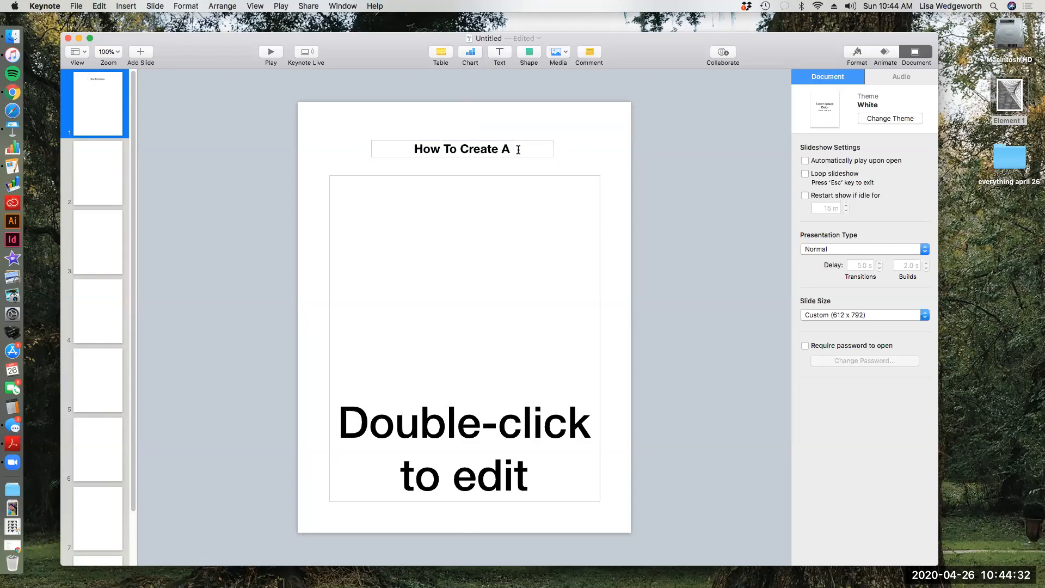
{"action": "type", "text": "Digital "}
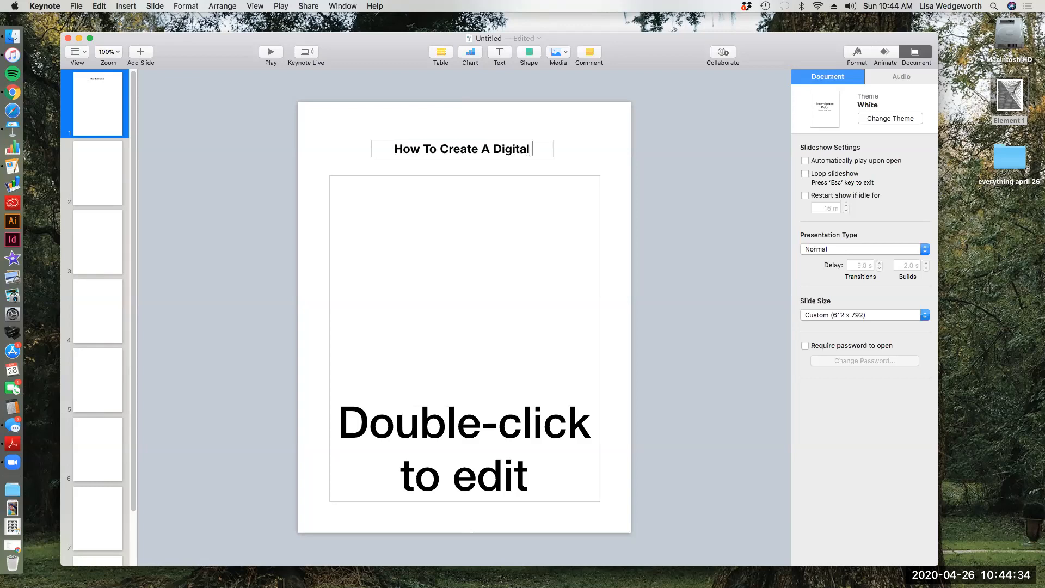
{"action": "type", "text": "Pattern"}
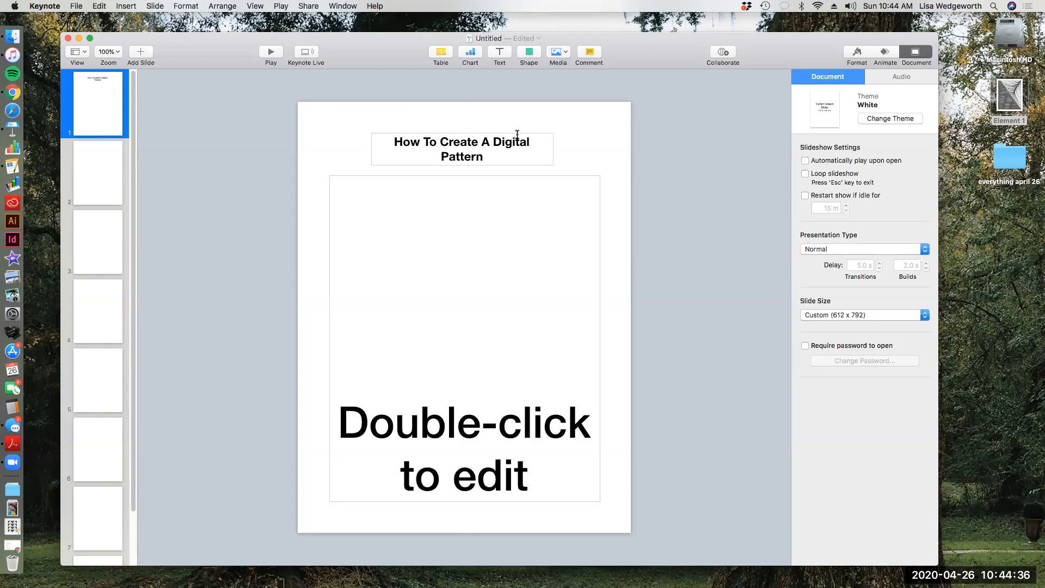
{"action": "left_click", "coordinate": [560, 152]}
{"action": "left_click", "coordinate": [497, 144]}
{"action": "left_click_drag", "start_coordinate": [553, 148], "coordinate": [577, 148]}
{"action": "left_click_drag", "start_coordinate": [490, 147], "coordinate": [480, 140]}
Place the Element 1 image from the desktop on slide 1 and shrink it to a small tile in the placeholder's upper left area
{"action": "left_click", "coordinate": [470, 215]}
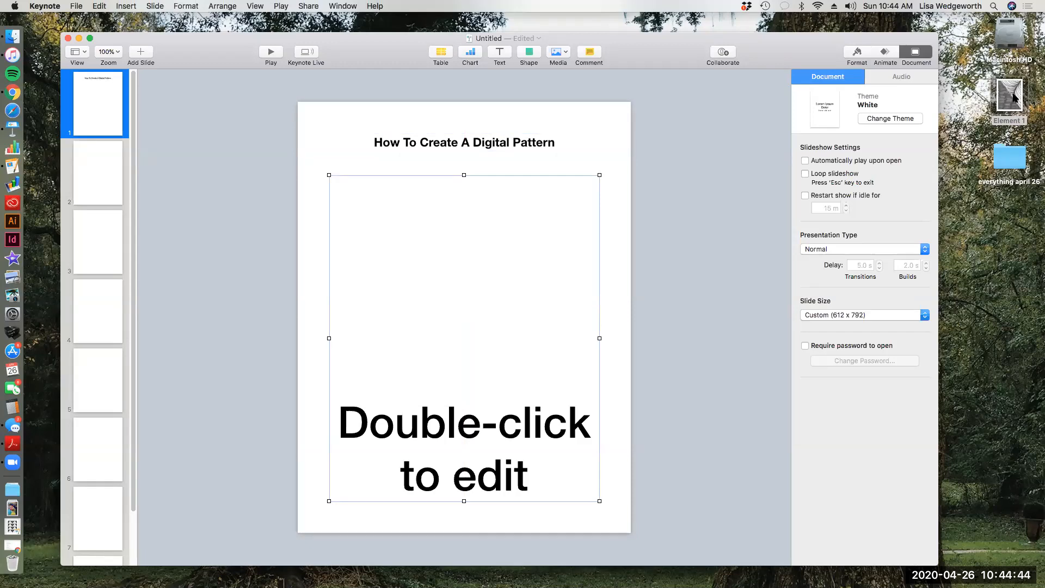
{"action": "left_click_drag", "start_coordinate": [1014, 98], "coordinate": [410, 220]}
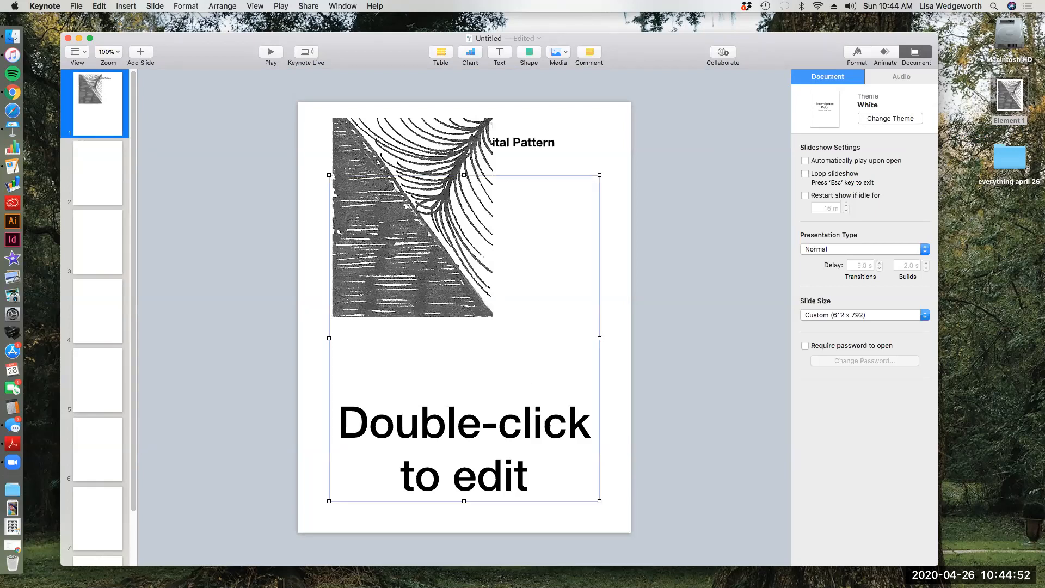
{"action": "left_click_drag", "start_coordinate": [434, 254], "coordinate": [431, 313]}
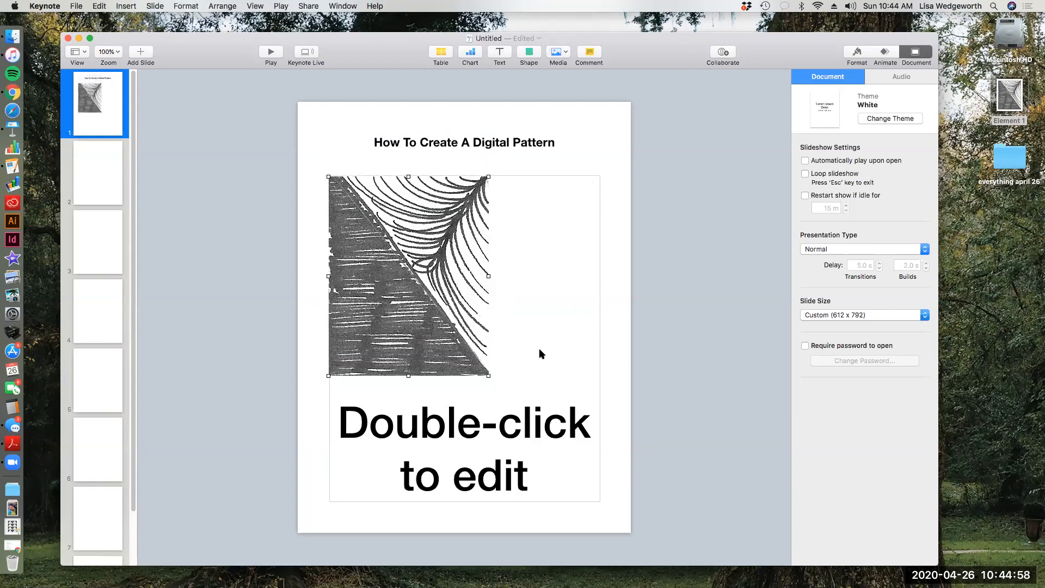
{"action": "left_click_drag", "start_coordinate": [488, 376], "coordinate": [365, 252]}
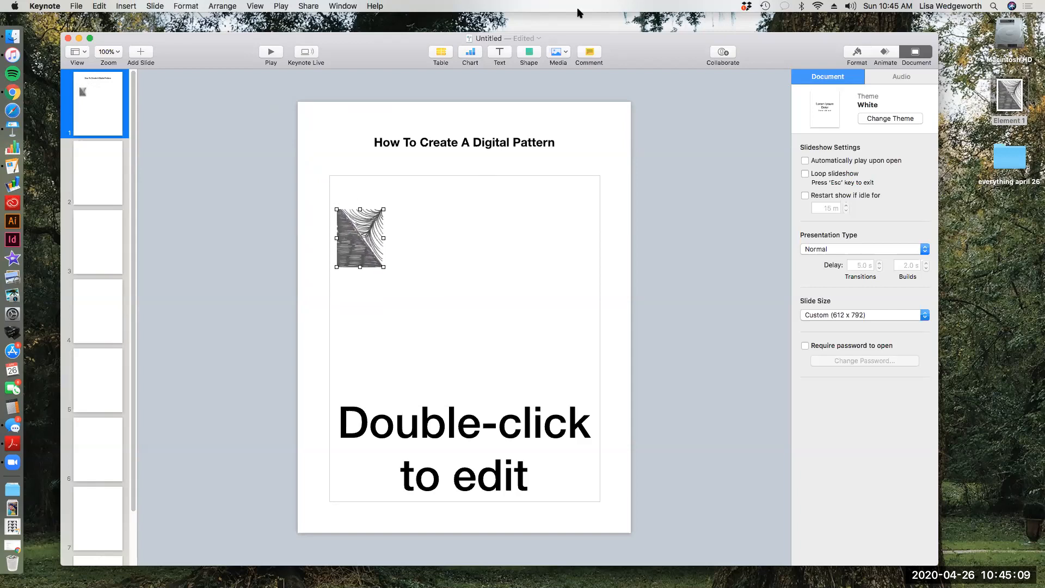
Add a text box reading "Single Element" in the middle of slide 1, correcting the spelling, and select its text
{"action": "left_click", "coordinate": [500, 55]}
{"action": "double_click", "coordinate": [469, 317]}
{"action": "key", "text": "BackSpace"}
{"action": "type", "text": "Single Elment"}
{"action": "key", "text": "BackSpace"}
{"action": "key", "text": "BackSpace"}
{"action": "key", "text": "BackSpace"}
{"action": "key", "text": "BackSpace"}
{"action": "key", "text": "BackSpace"}
{"action": "type", "text": "lment"}
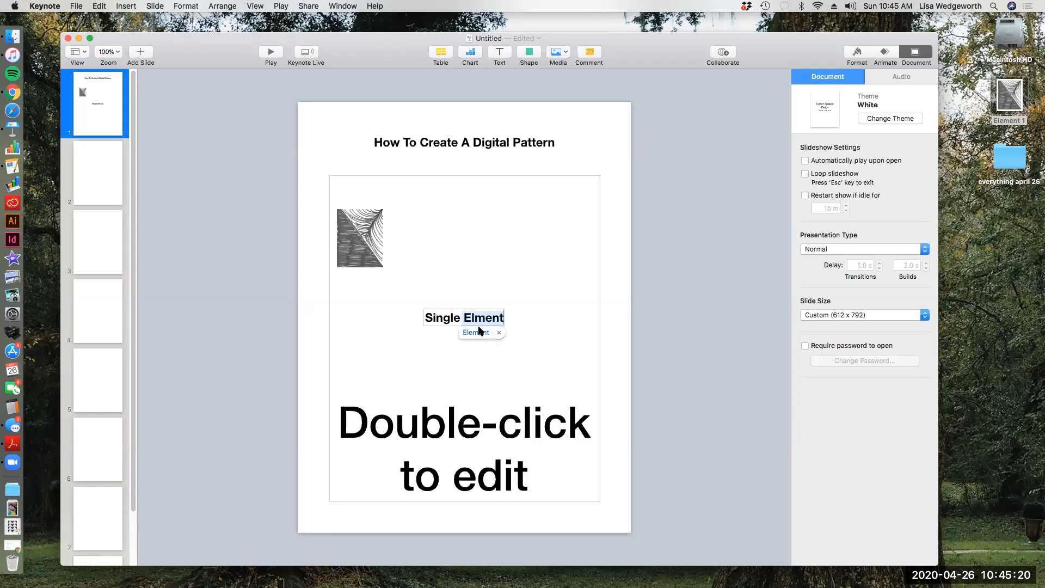
{"action": "left_click", "coordinate": [477, 332]}
{"action": "triple_click", "coordinate": [491, 321]}
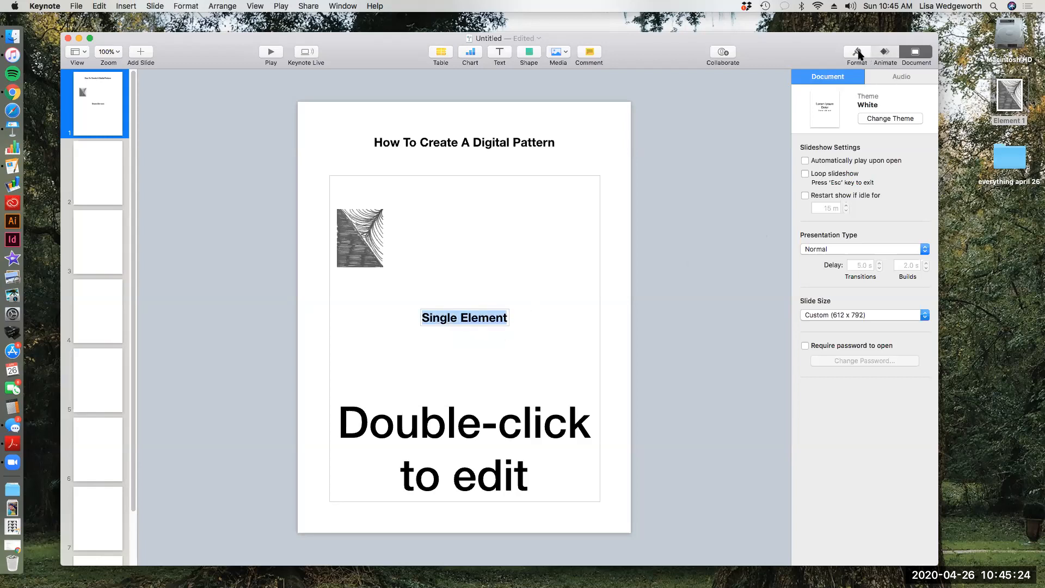
Set the "Single Element" label to 12 pt and remove its bold formatting
{"action": "left_click", "coordinate": [858, 54]}
{"action": "left_click", "coordinate": [857, 54]}
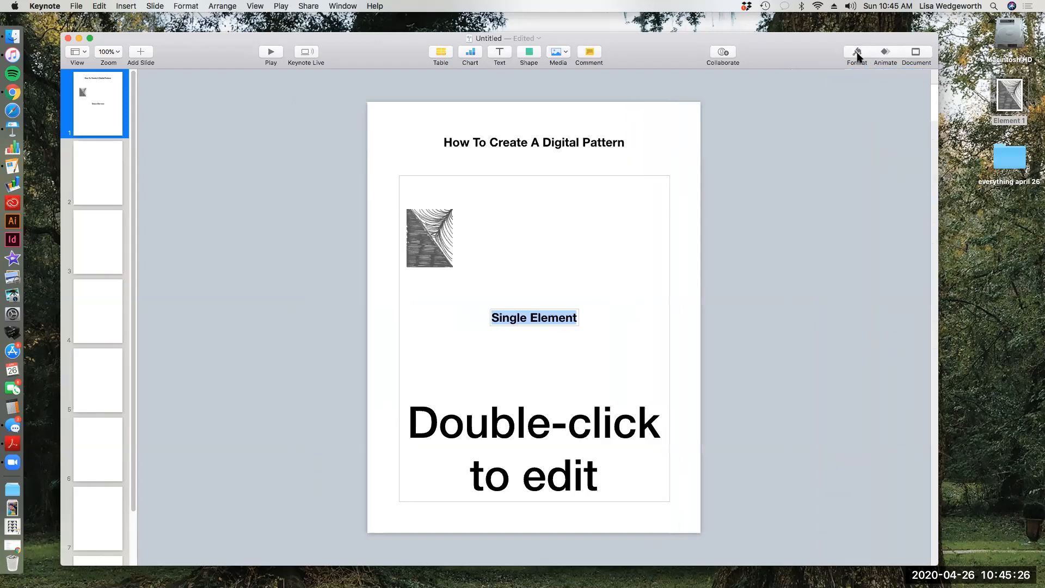
{"action": "left_click", "coordinate": [858, 53]}
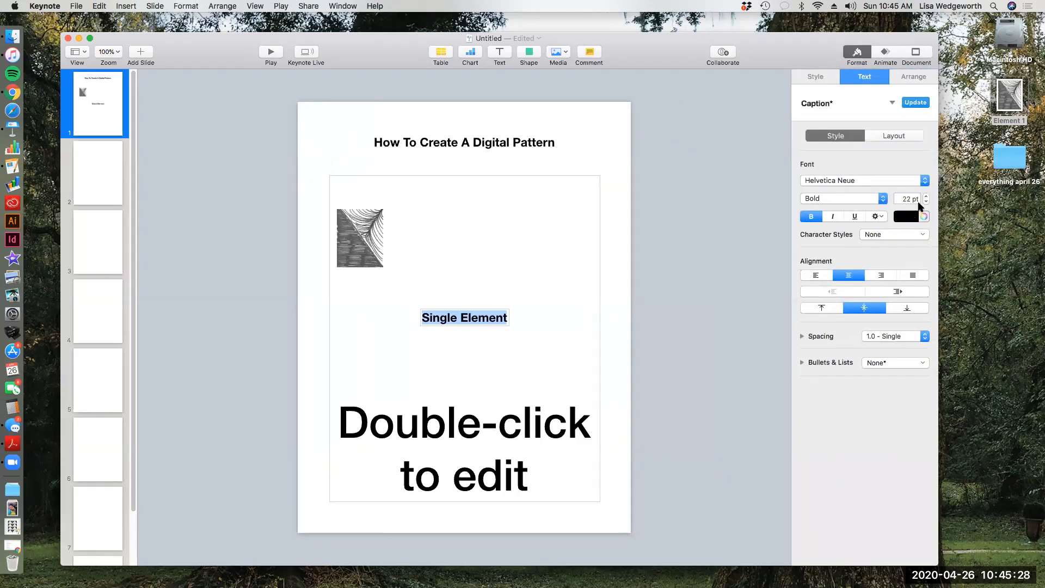
{"action": "left_click", "coordinate": [926, 202]}
{"action": "left_click", "coordinate": [927, 201]}
{"action": "left_click", "coordinate": [927, 201]}
{"action": "left_click", "coordinate": [926, 202]}
{"action": "left_click", "coordinate": [926, 202]}
{"action": "left_click", "coordinate": [926, 201]}
{"action": "left_click", "coordinate": [927, 202]}
{"action": "left_click", "coordinate": [927, 202]}
{"action": "left_click", "coordinate": [927, 202]}
{"action": "left_click", "coordinate": [927, 202]}
{"action": "left_click", "coordinate": [809, 217]}
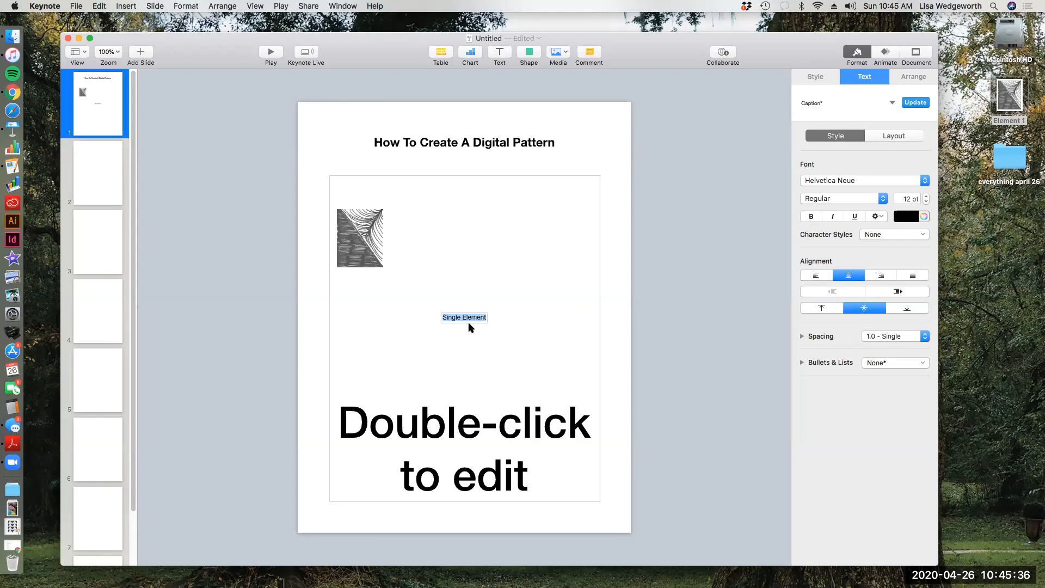
Move the "Single Element" label above the small tile and lower the tile slightly beneath it
{"action": "left_click", "coordinate": [496, 308]}
{"action": "left_click_drag", "start_coordinate": [466, 318], "coordinate": [362, 242]}
{"action": "left_click", "coordinate": [495, 244]}
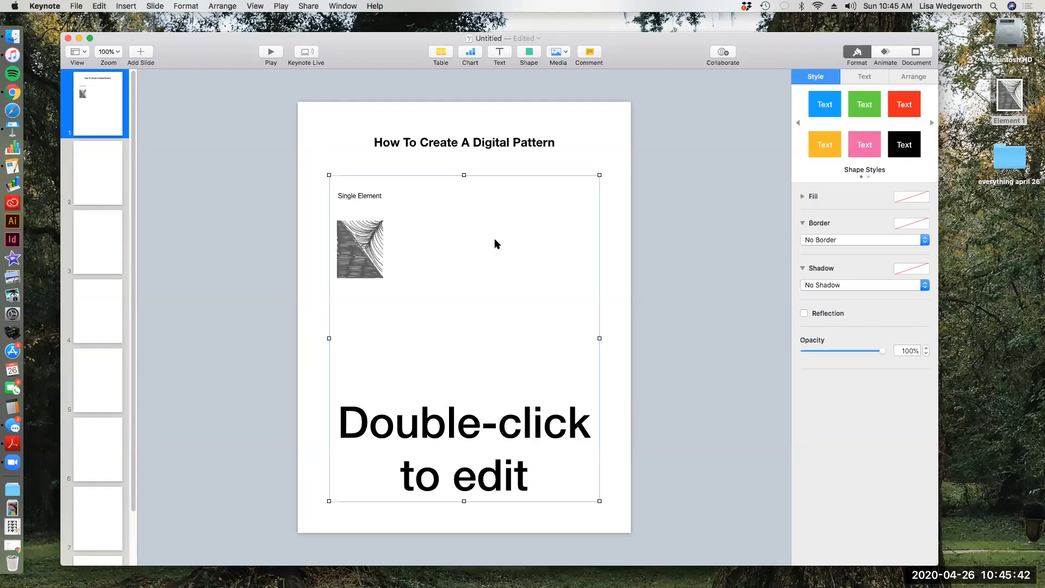
Copy the small tile and place the duplicate to its right, level with the original
{"action": "left_click", "coordinate": [370, 250]}
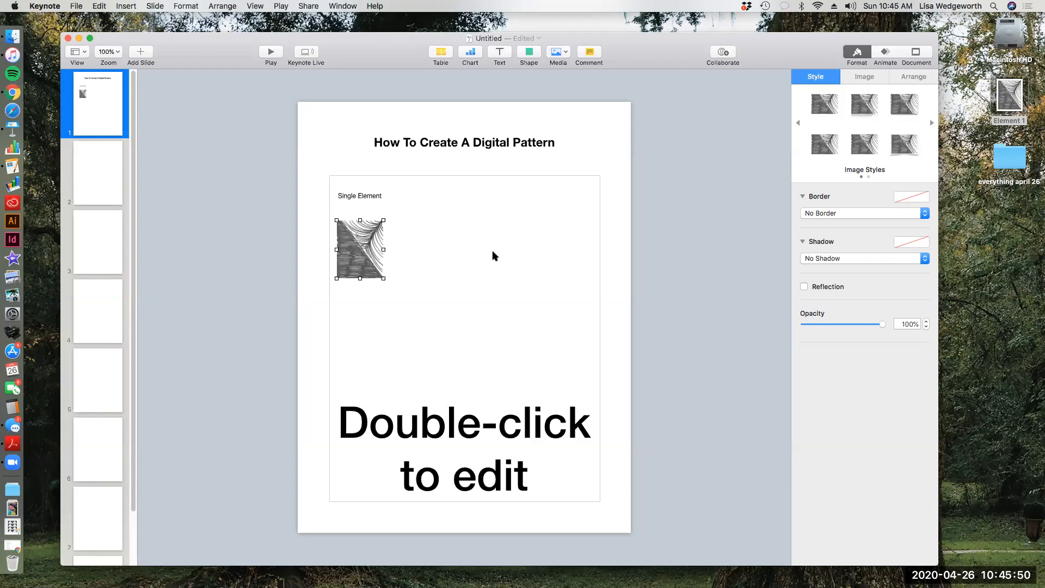
{"action": "left_click", "coordinate": [188, 7]}
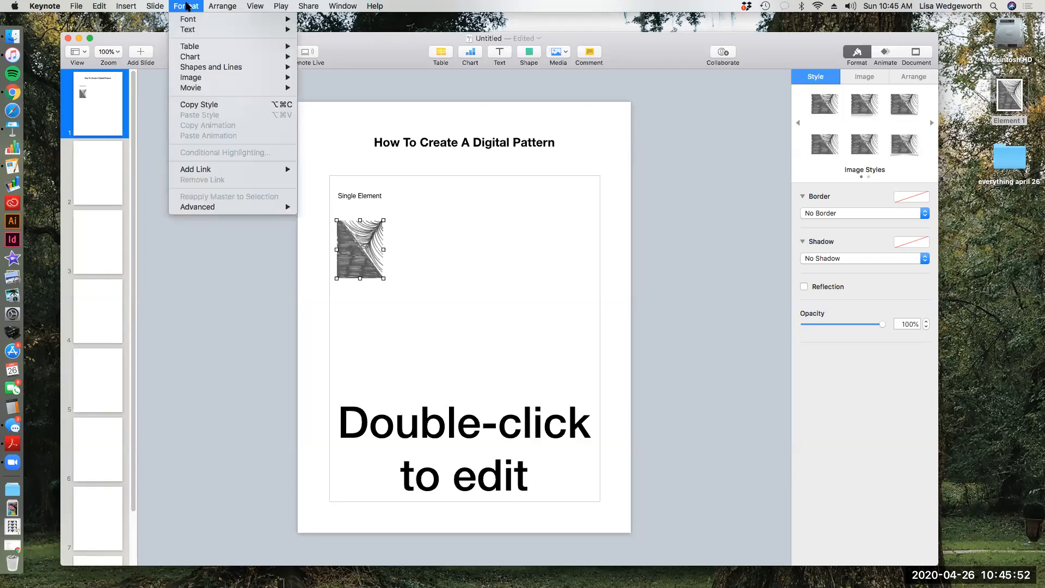
{"action": "mouse_move", "coordinate": [102, 6]}
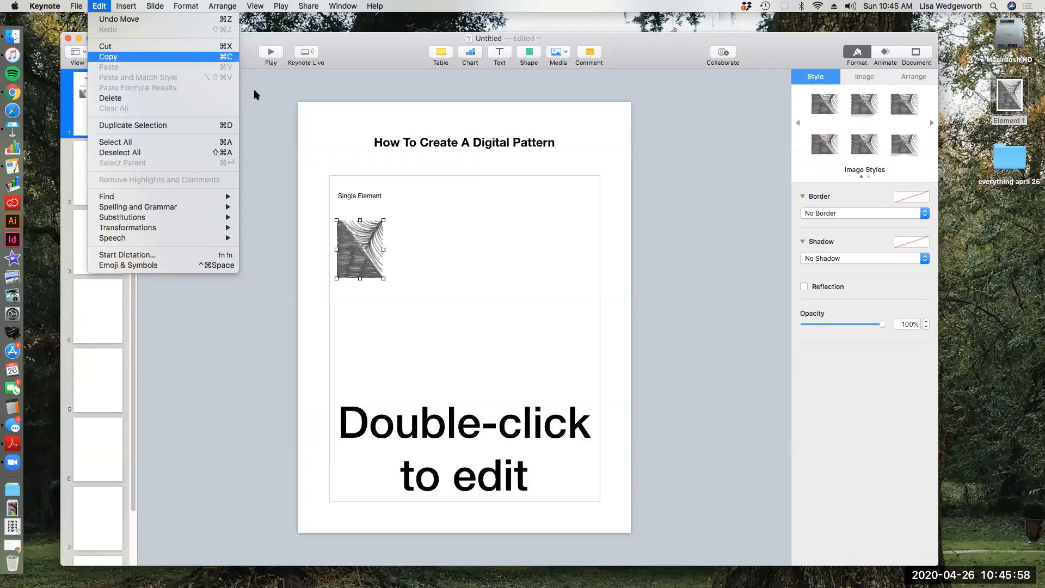
{"action": "left_click", "coordinate": [380, 251]}
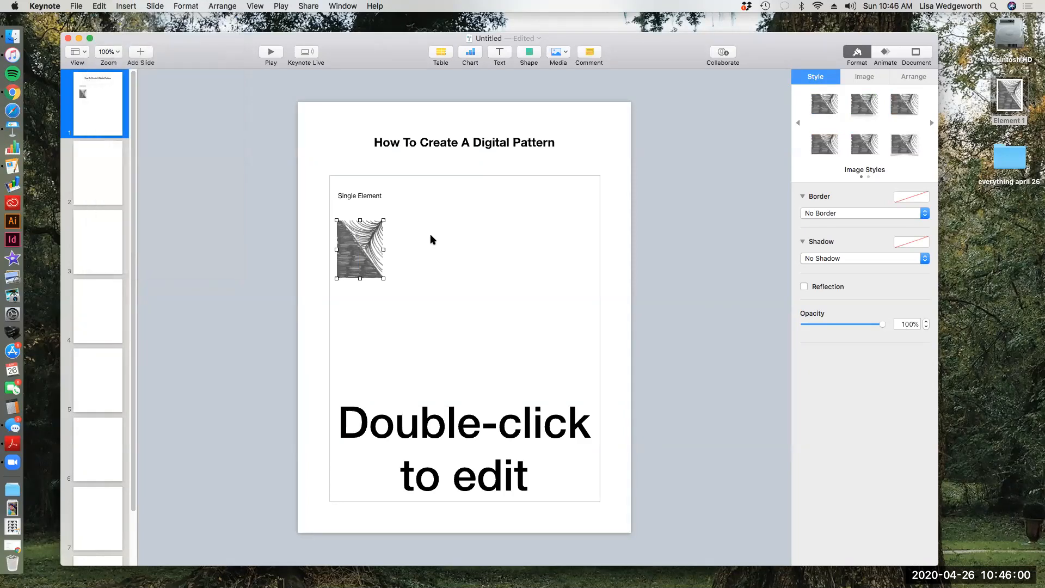
{"action": "key", "text": "super+v"}
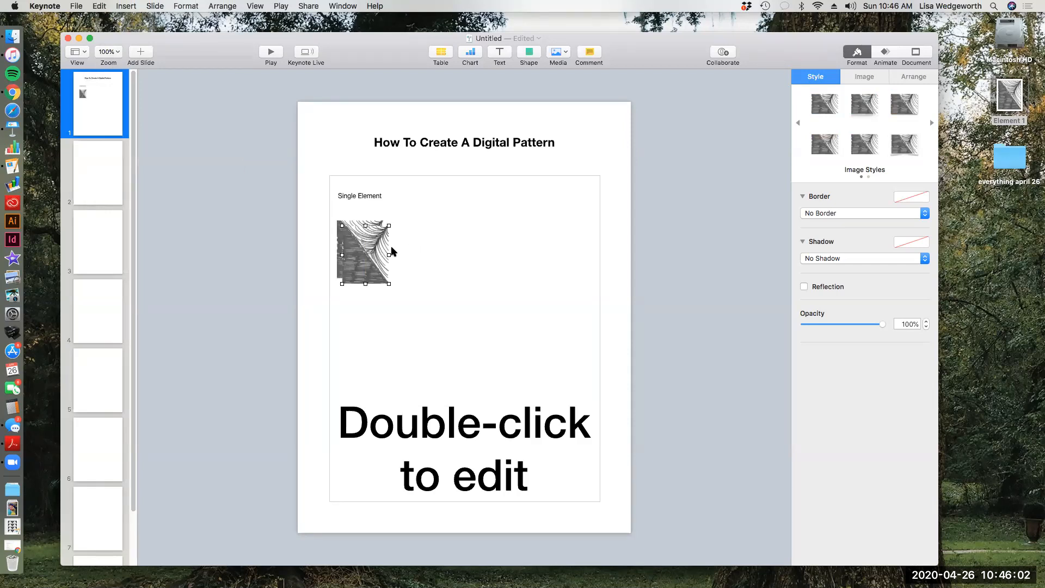
{"action": "left_click_drag", "start_coordinate": [381, 247], "coordinate": [468, 246]}
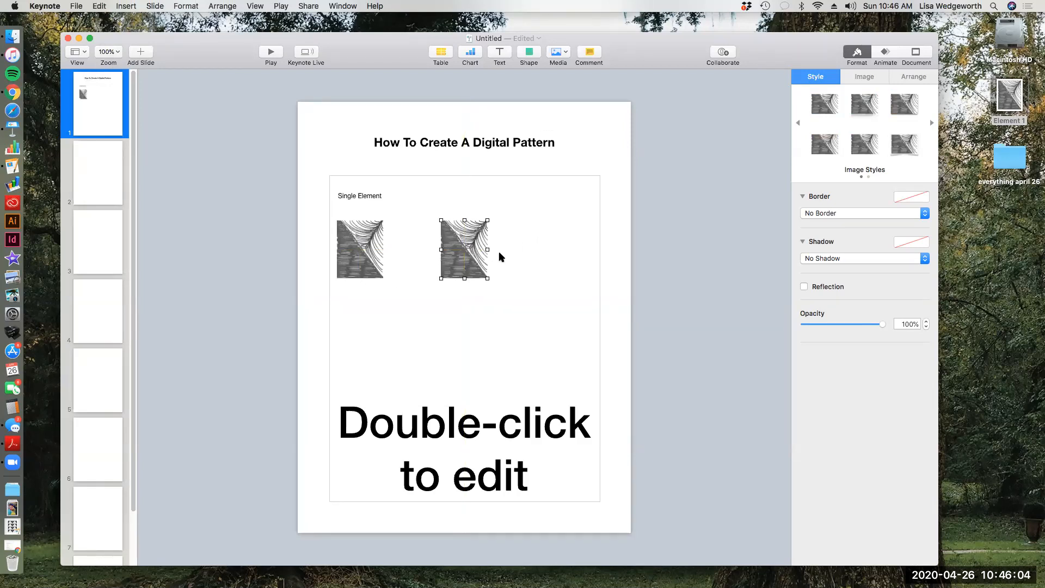
Add another copy of the tile directly against the right edge of the duplicate
{"action": "left_click_drag", "start_coordinate": [467, 251], "coordinate": [515, 251]}
{"action": "left_click", "coordinate": [549, 240]}
{"action": "left_click", "coordinate": [486, 244]}
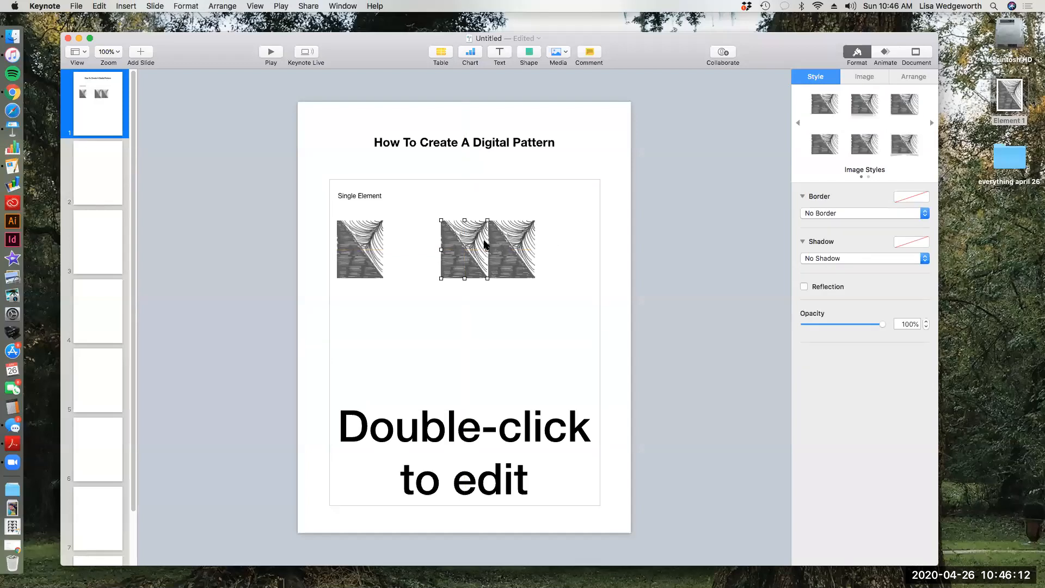
{"action": "left_click", "coordinate": [552, 235]}
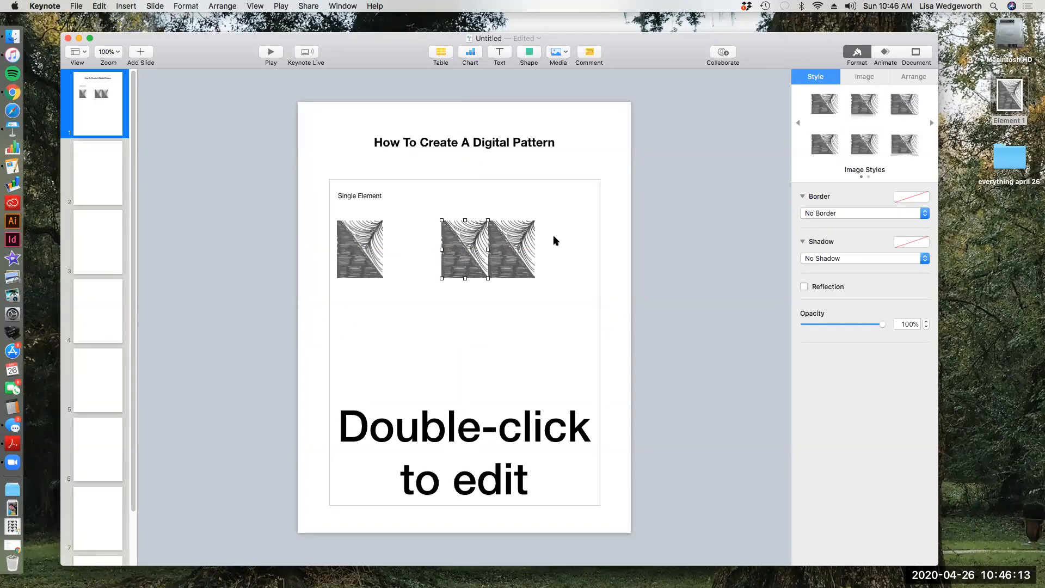
Nudge the left tile of the repeated pair sideways until its edge meets the neighbouring tile
{"action": "left_click", "coordinate": [475, 244]}
{"action": "key", "text": "Left"}
{"action": "key", "text": "Left"}
{"action": "key", "text": "Left"}
{"action": "key", "text": "Left"}
{"action": "key", "text": "Left"}
{"action": "key", "text": "Left"}
{"action": "key", "text": "Right"}
{"action": "key", "text": "Right"}
{"action": "key", "text": "Right"}
{"action": "key", "text": "Right"}
{"action": "key", "text": "Right"}
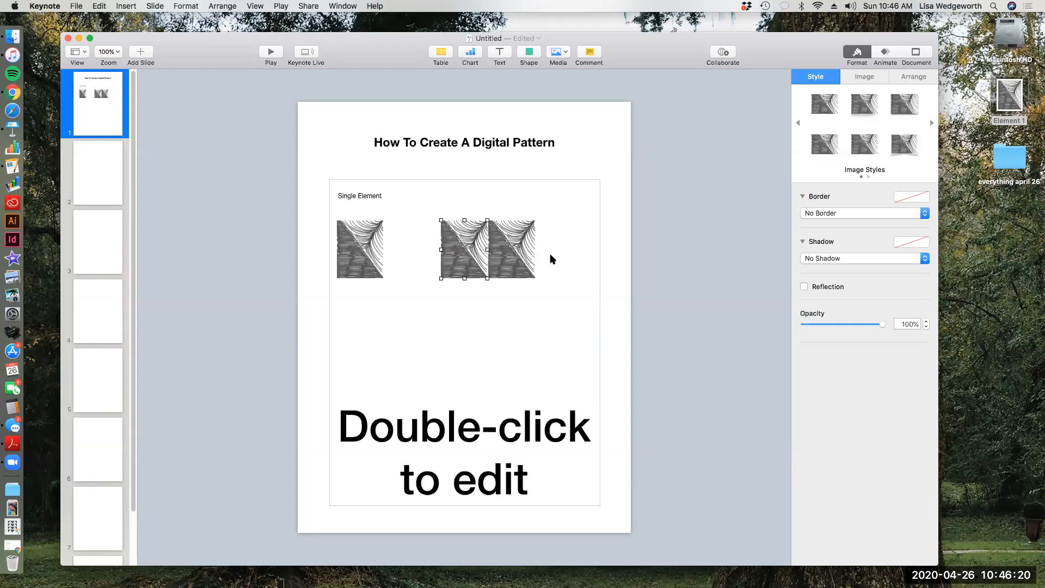
{"action": "key", "text": "Right"}
Select both tiles of the repeated pair and align them by their middles
{"action": "left_click", "coordinate": [506, 255]}
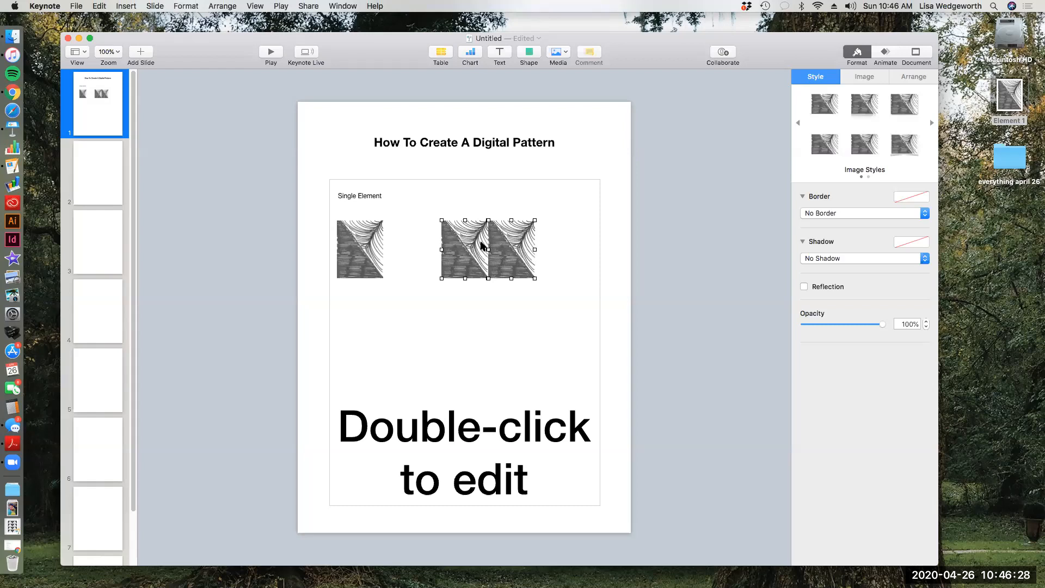
{"action": "left_click", "coordinate": [228, 6]}
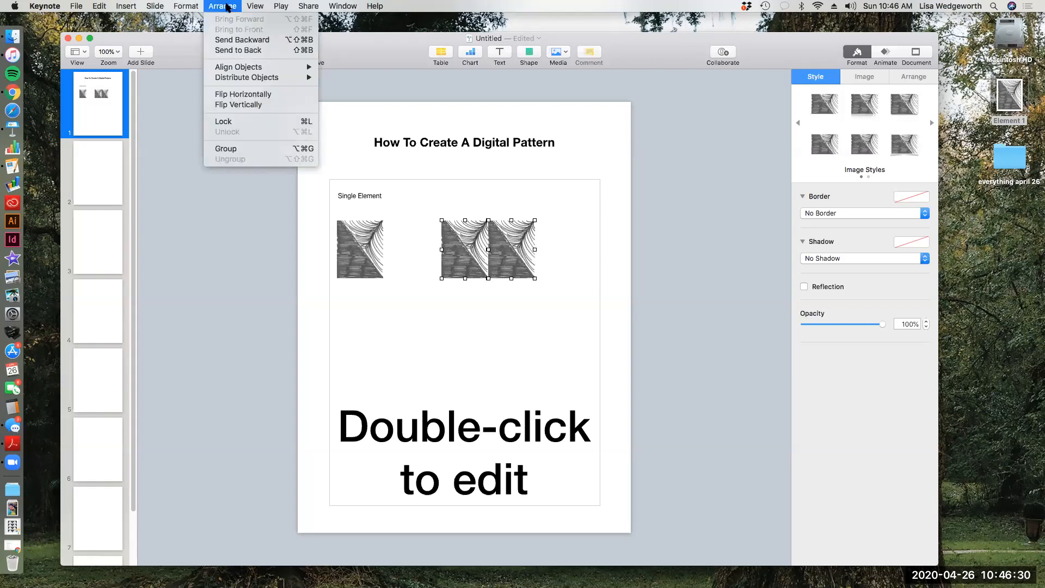
{"action": "mouse_move", "coordinate": [228, 69]}
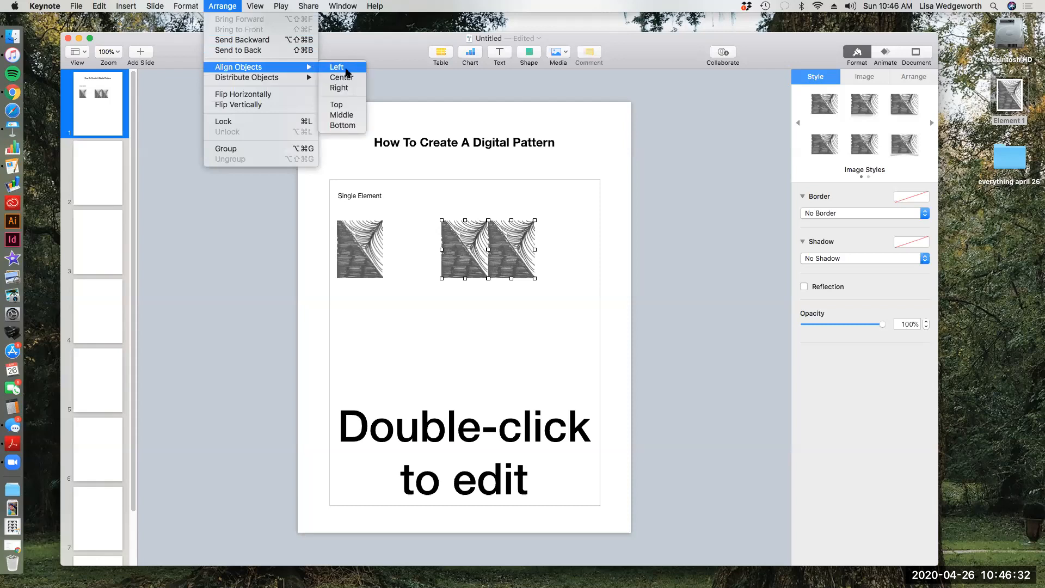
{"action": "left_click", "coordinate": [340, 115]}
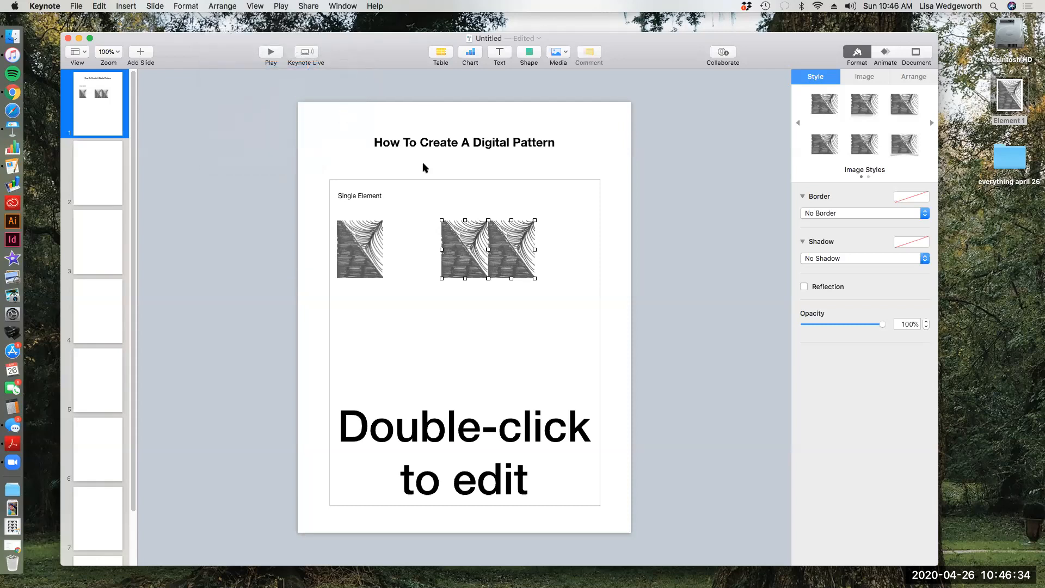
Group the two adjoining tiles and shift the group slightly to the right in the same row
{"action": "left_click", "coordinate": [577, 267]}
{"action": "left_click", "coordinate": [482, 257]}
{"action": "left_click", "coordinate": [218, 8]}
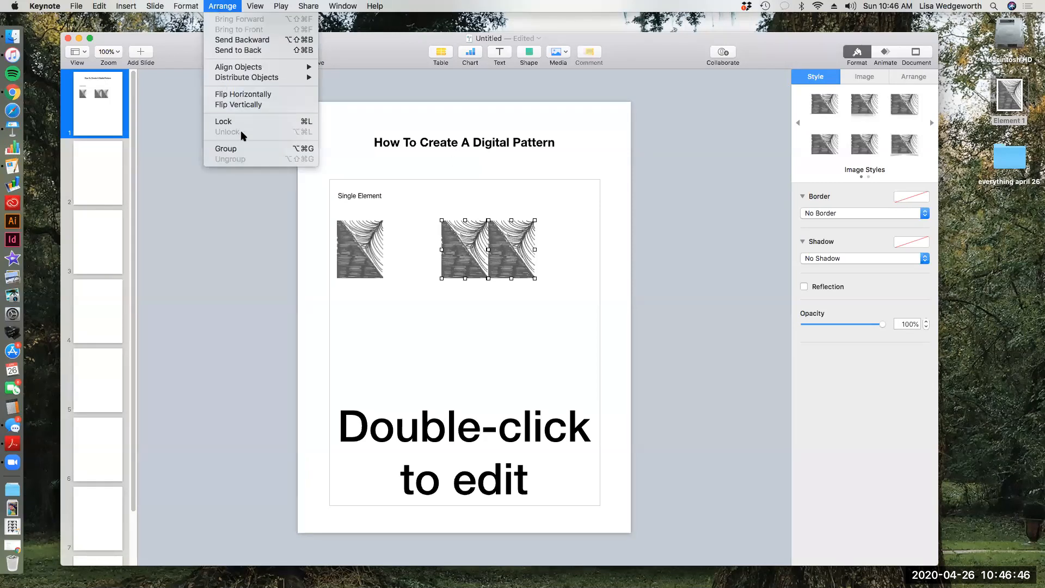
{"action": "left_click", "coordinate": [245, 149]}
{"action": "left_click_drag", "start_coordinate": [507, 250], "coordinate": [532, 264]}
{"action": "left_click", "coordinate": [558, 261]}
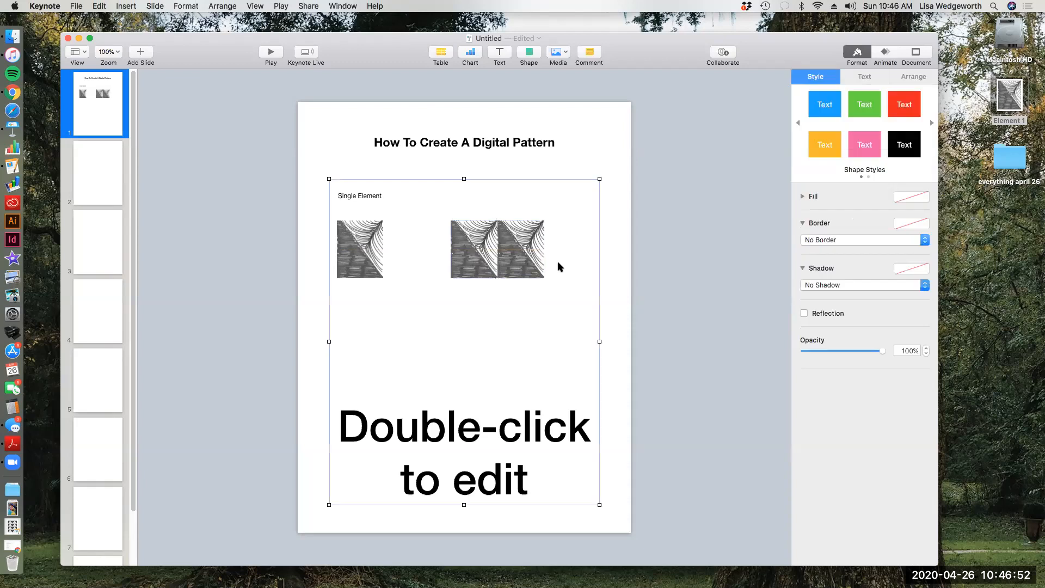
Add a text box reading "Single Element" with "(with repeat)" on a second line
{"action": "left_click", "coordinate": [496, 54]}
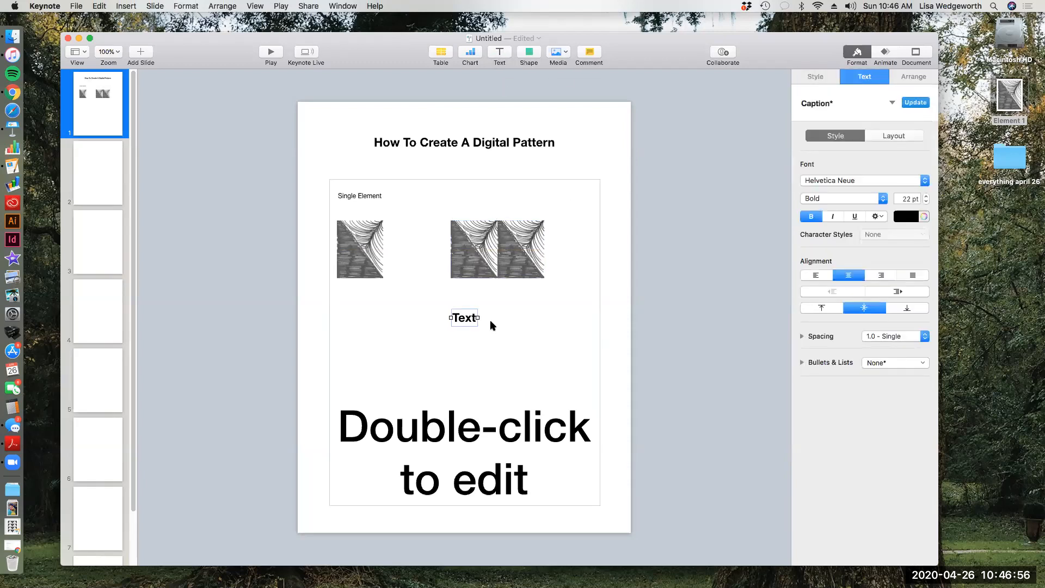
{"action": "double_click", "coordinate": [466, 321]}
{"action": "type", "text": "Single Wlem"}
{"action": "key", "text": "BackSpace"}
{"action": "key", "text": "BackSpace"}
{"action": "key", "text": "BackSpace"}
{"action": "key", "text": "BackSpace"}
{"action": "type", "text": "Element"}
{"action": "key", "text": "Return"}
{"action": "type", "text": "(with rep"}
{"action": "type", "text": "eat"}
{"action": "type", "text": "0"}
{"action": "key", "text": "BackSpace"}
{"action": "type", "text": ")"}
Remove the bold from the "Single Element (with repeat)" text and set it to 12 pt
{"action": "left_click_drag", "start_coordinate": [499, 326], "coordinate": [412, 309]}
{"action": "left_click", "coordinate": [811, 216]}
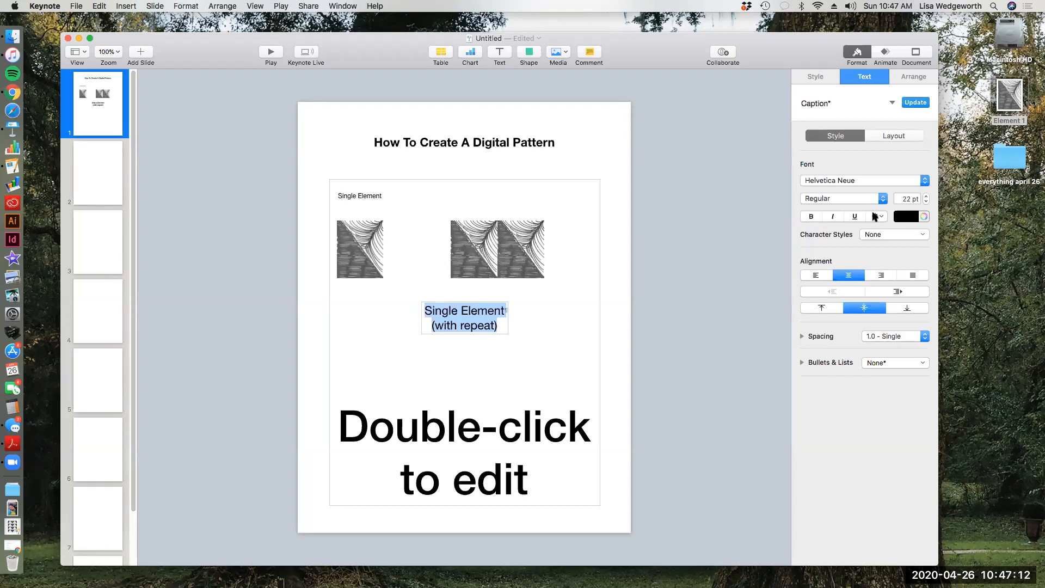
{"action": "left_click", "coordinate": [926, 203]}
{"action": "left_click", "coordinate": [911, 197]}
{"action": "left_click_drag", "start_coordinate": [911, 197], "coordinate": [900, 197]}
{"action": "type", "text": "12"}
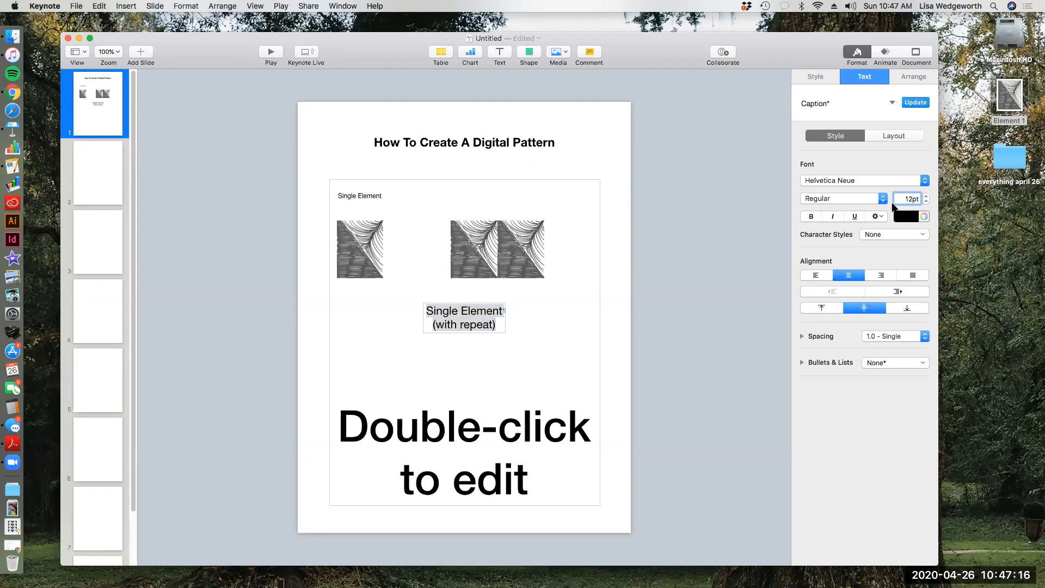
{"action": "key", "text": "Return"}
Centre the "Single Element (with repeat)" label above the tile pair and lower the "Single Element" label level with it
{"action": "left_click", "coordinate": [487, 327]}
{"action": "left_click_drag", "start_coordinate": [487, 327], "coordinate": [499, 204]}
{"action": "left_click_drag", "start_coordinate": [371, 197], "coordinate": [370, 205]}
{"action": "left_click_drag", "start_coordinate": [507, 204], "coordinate": [509, 208]}
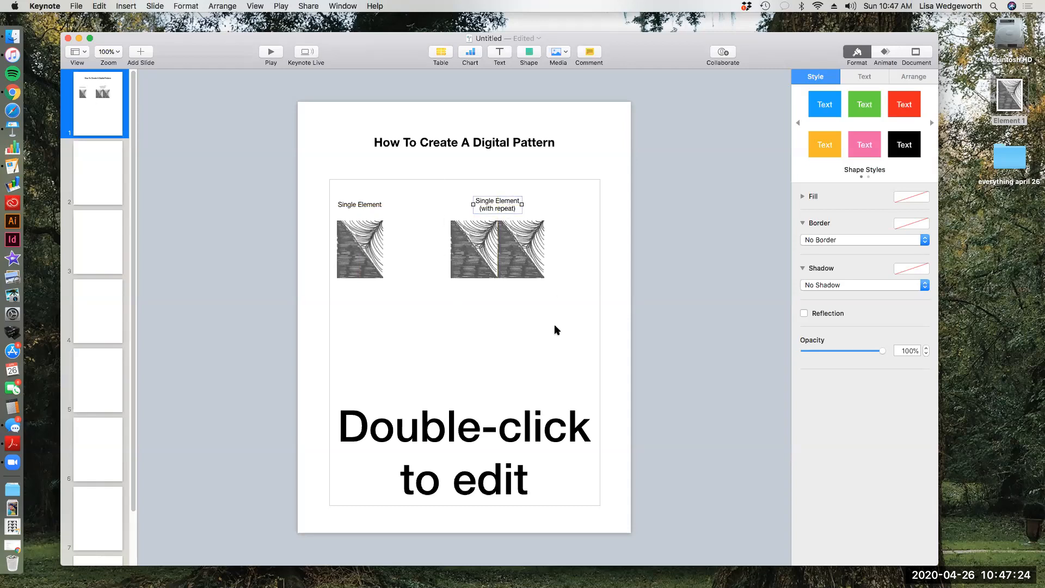
Group the single tile with its "Single Element" label and move the group slightly right
{"action": "left_click", "coordinate": [358, 267]}
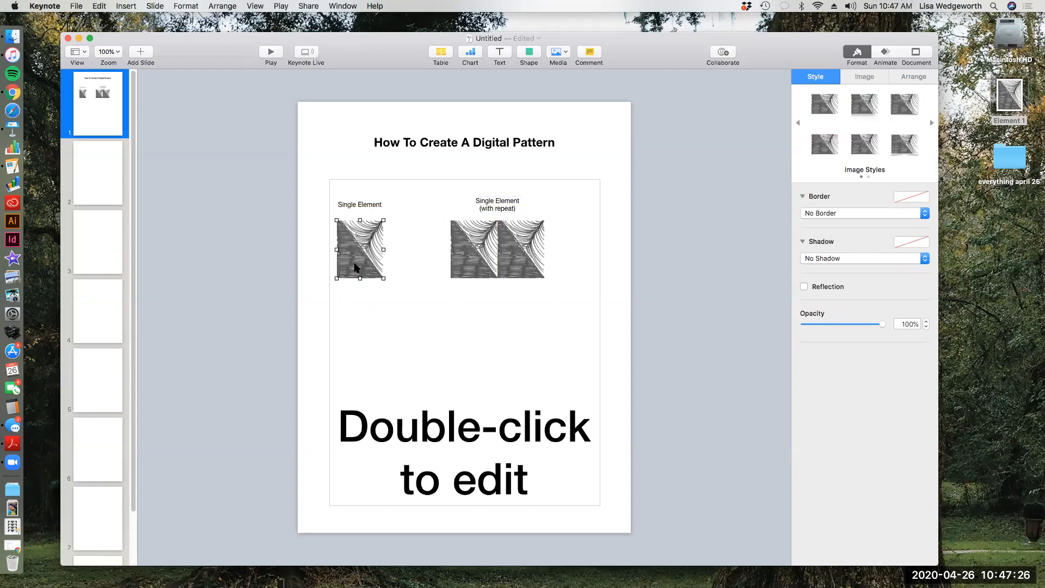
{"action": "left_click", "coordinate": [357, 206], "text": "shift"}
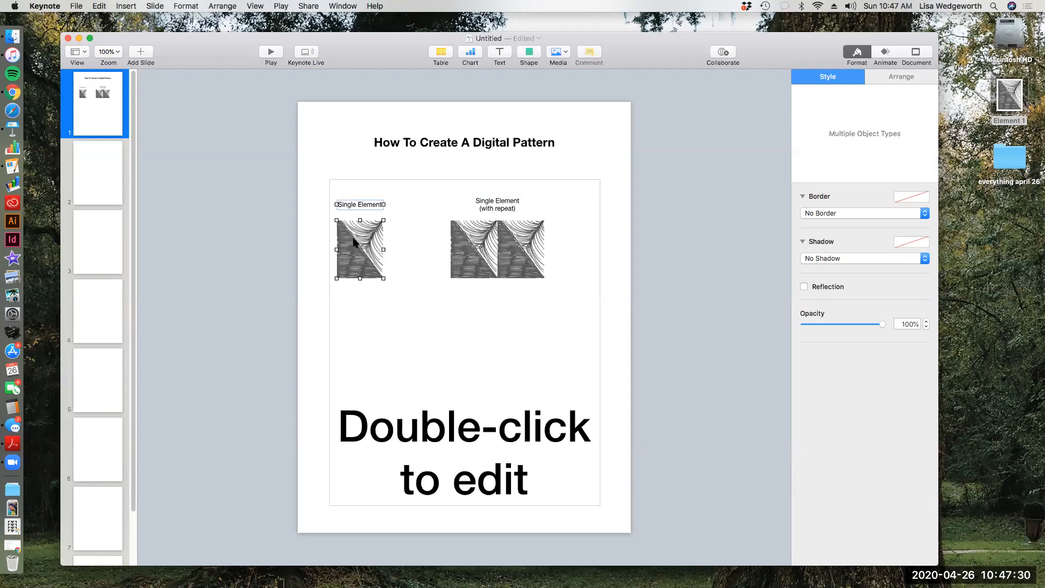
{"action": "left_click", "coordinate": [220, 6]}
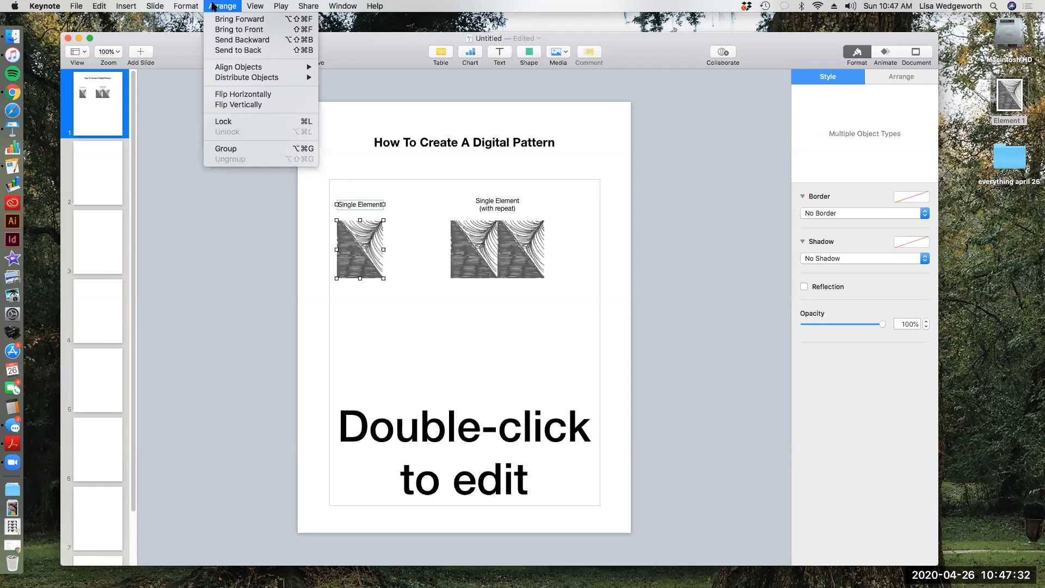
{"action": "left_click", "coordinate": [242, 152]}
{"action": "mouse_move", "coordinate": [359, 249]}
{"action": "left_mouse_down"}
{"action": "mouse_move", "coordinate": [384, 249]}
{"action": "mouse_move", "coordinate": [365, 250]}
{"action": "left_mouse_up"}
Group the repeated tile pair with its "Single Element (with repeat)" label
{"action": "left_click", "coordinate": [490, 252]}
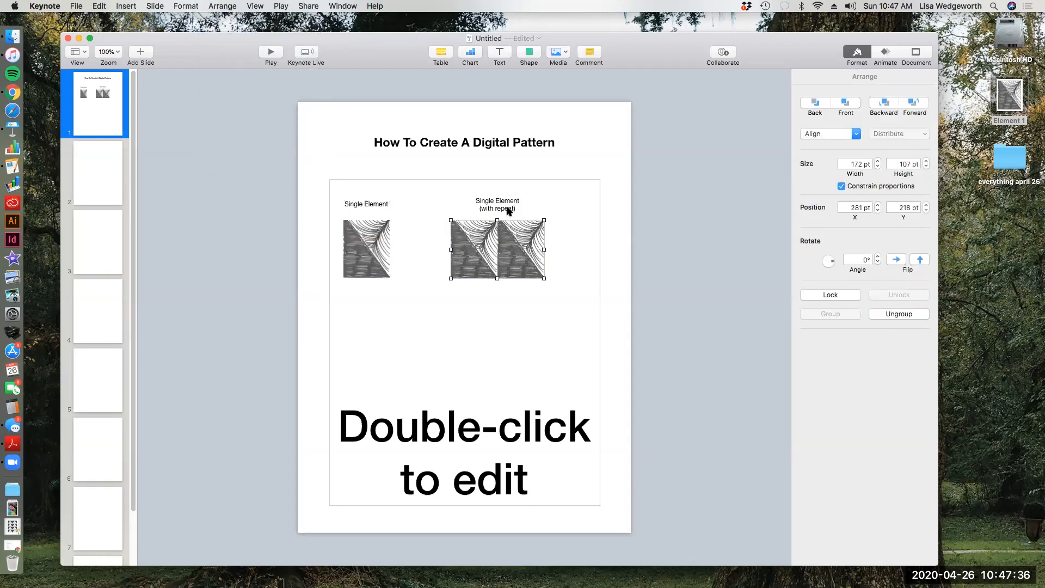
{"action": "left_click", "coordinate": [505, 207], "text": "shift"}
{"action": "left_click", "coordinate": [222, 6]}
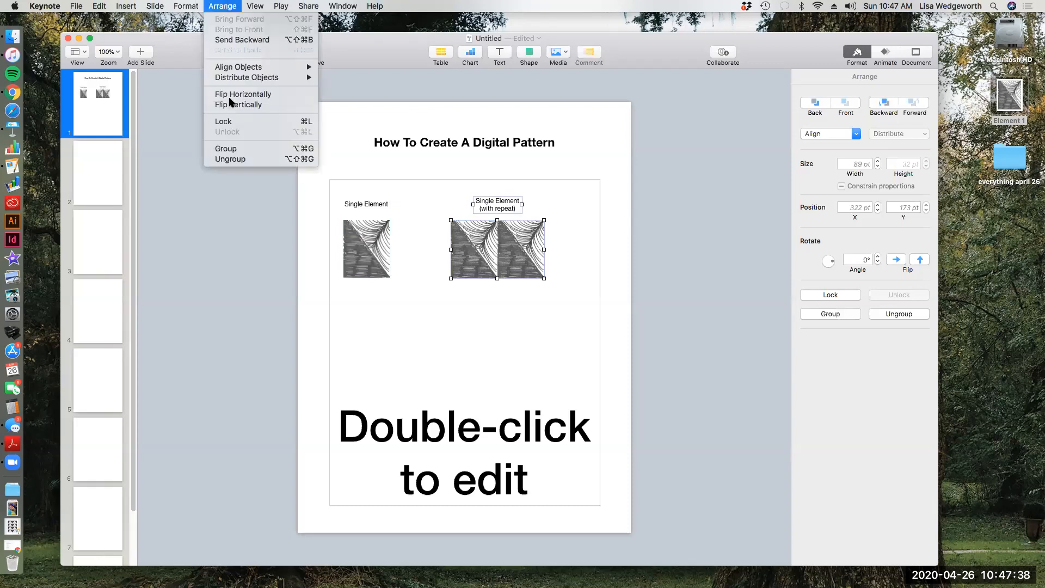
{"action": "left_click", "coordinate": [231, 149]}
{"action": "left_click", "coordinate": [474, 369]}
Ungroup the single tile from its "Single Element" label
{"action": "left_click", "coordinate": [374, 266]}
{"action": "left_click", "coordinate": [220, 6]}
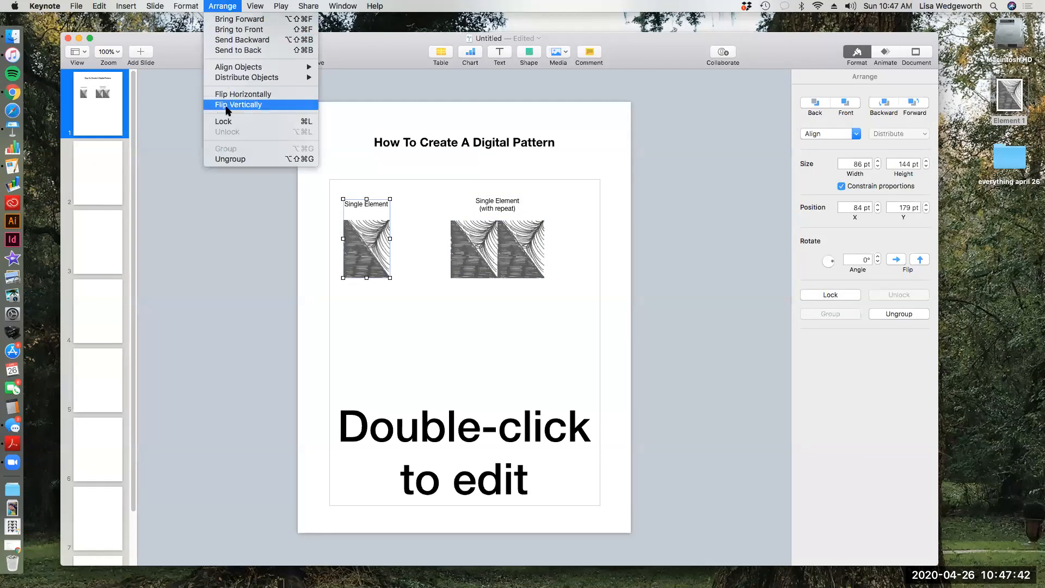
{"action": "left_click", "coordinate": [238, 159]}
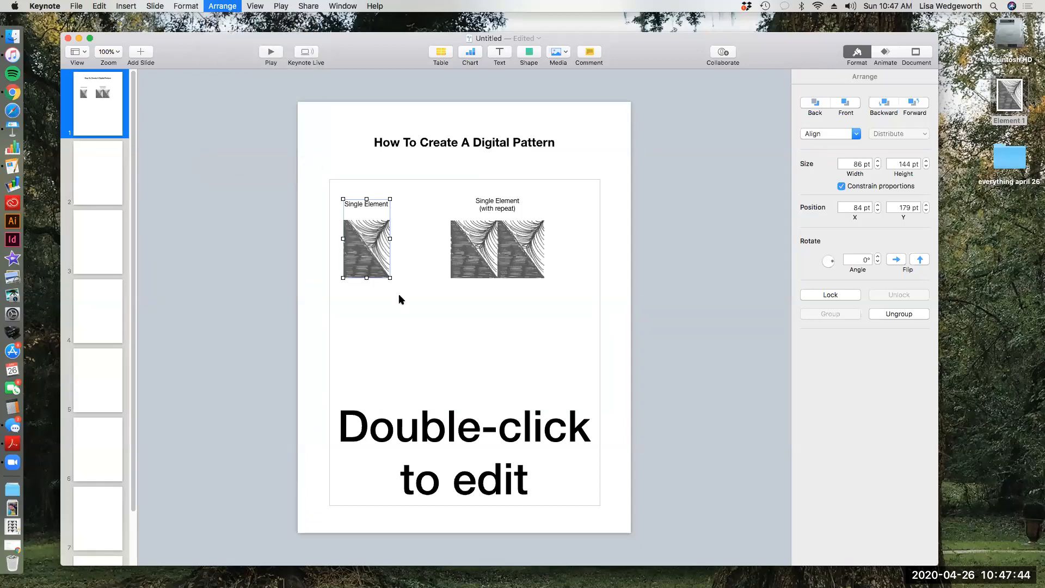
{"action": "left_click", "coordinate": [402, 300]}
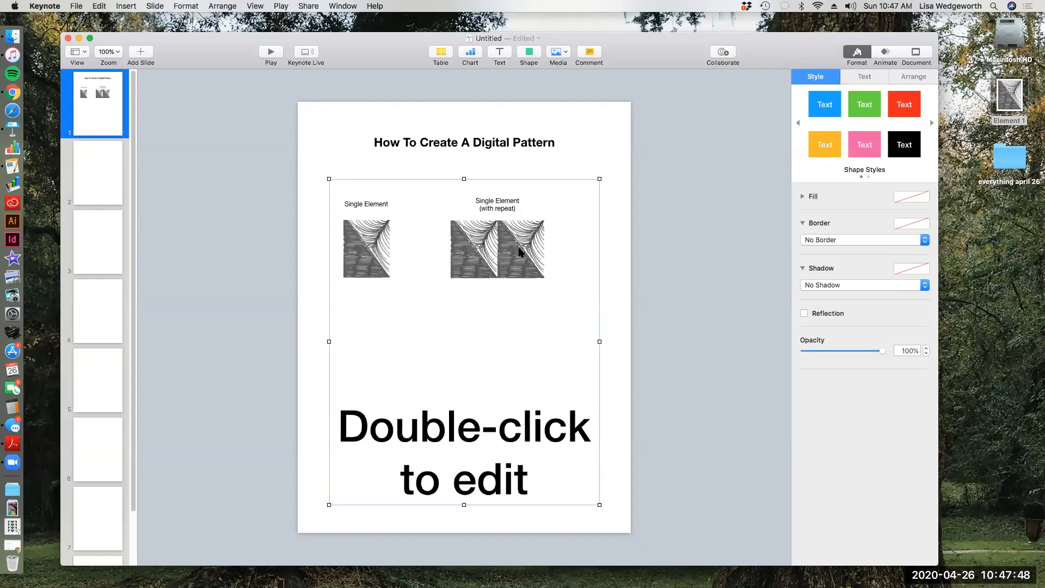
Place two copies of the single tile side by side in a new row beneath it and flip the second copy horizontally
{"action": "left_click", "coordinate": [365, 249]}
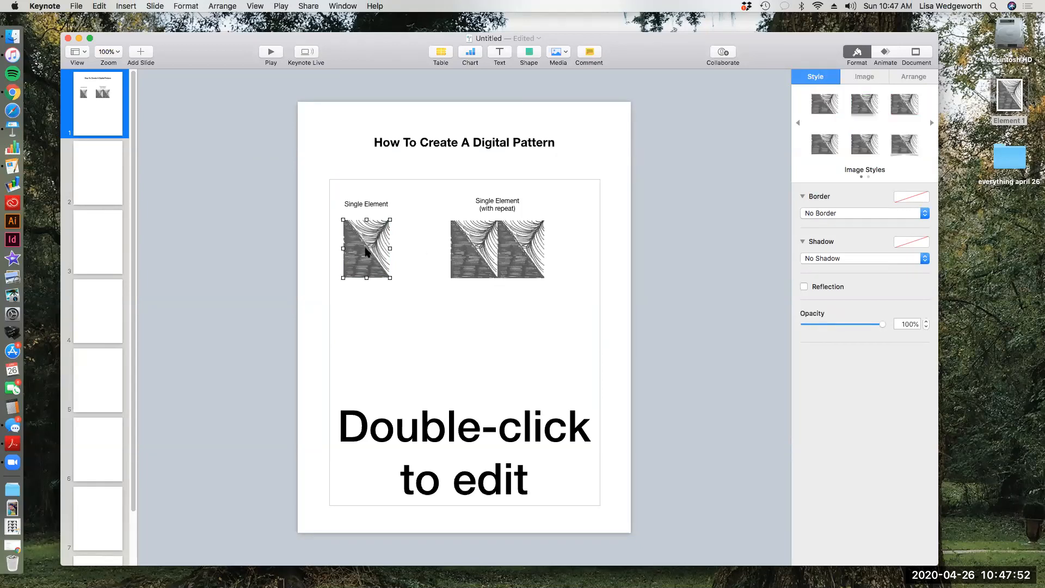
{"action": "left_click_drag", "start_coordinate": [368, 252], "coordinate": [402, 331]}
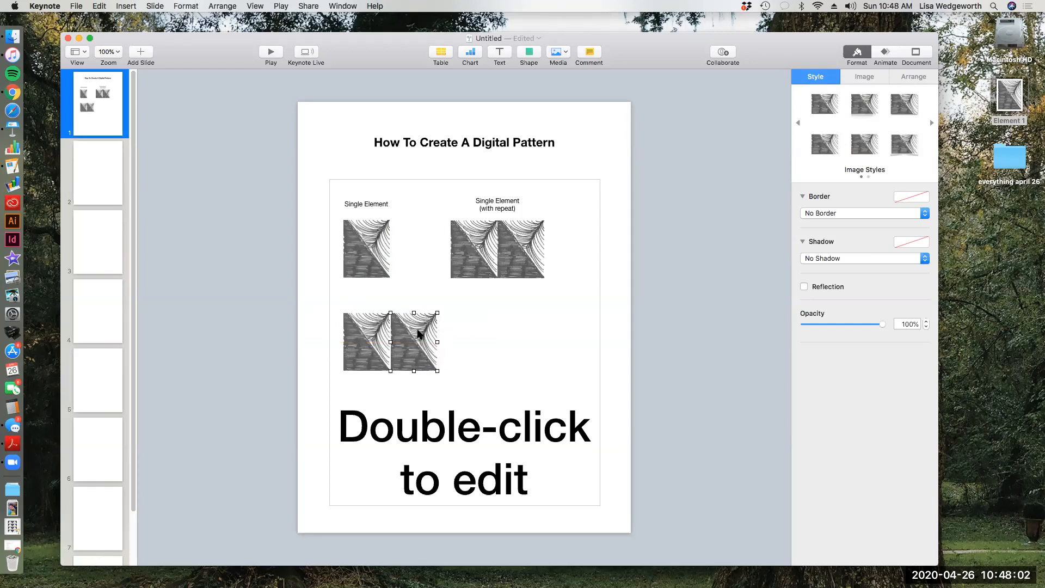
{"action": "left_click", "coordinate": [195, 6]}
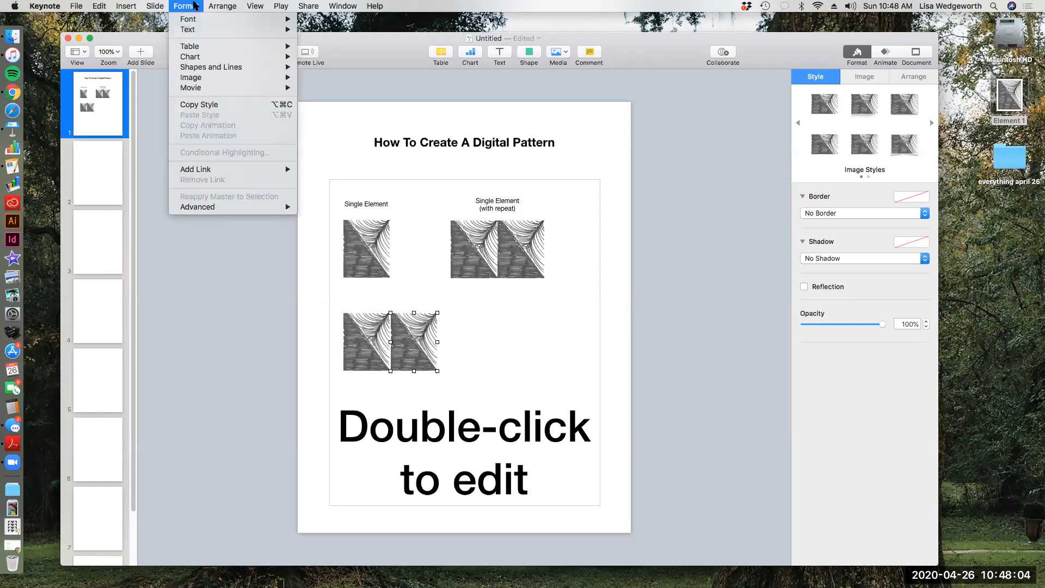
{"action": "mouse_move", "coordinate": [215, 5]}
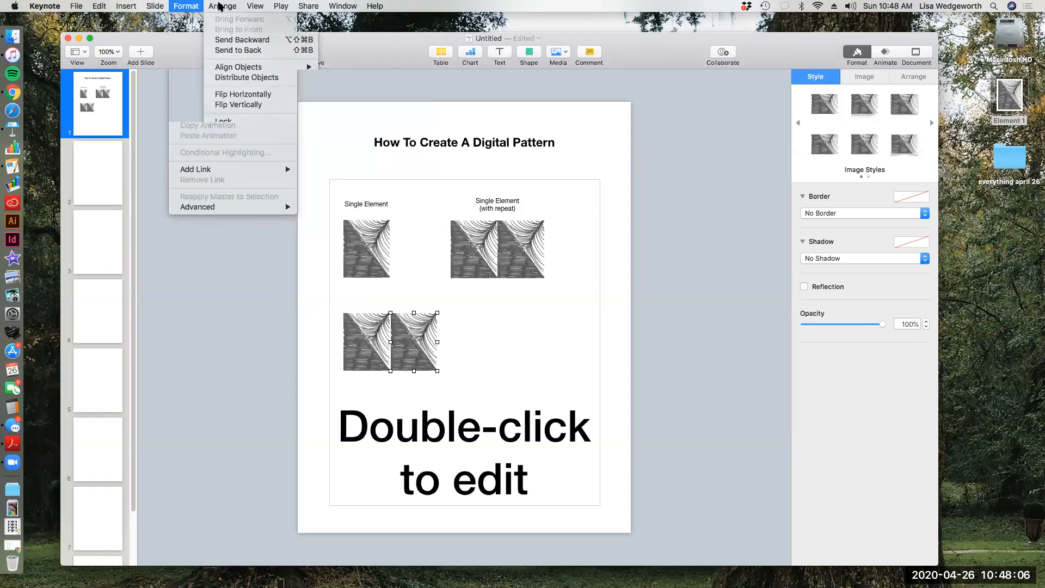
{"action": "left_click", "coordinate": [226, 94]}
Nudge the flipped tile left until it meets its neighbour without a gap
{"action": "left_click", "coordinate": [476, 335]}
{"action": "left_click", "coordinate": [426, 341]}
{"action": "key", "text": "Left"}
{"action": "key", "text": "Left"}
{"action": "left_click", "coordinate": [511, 346]}
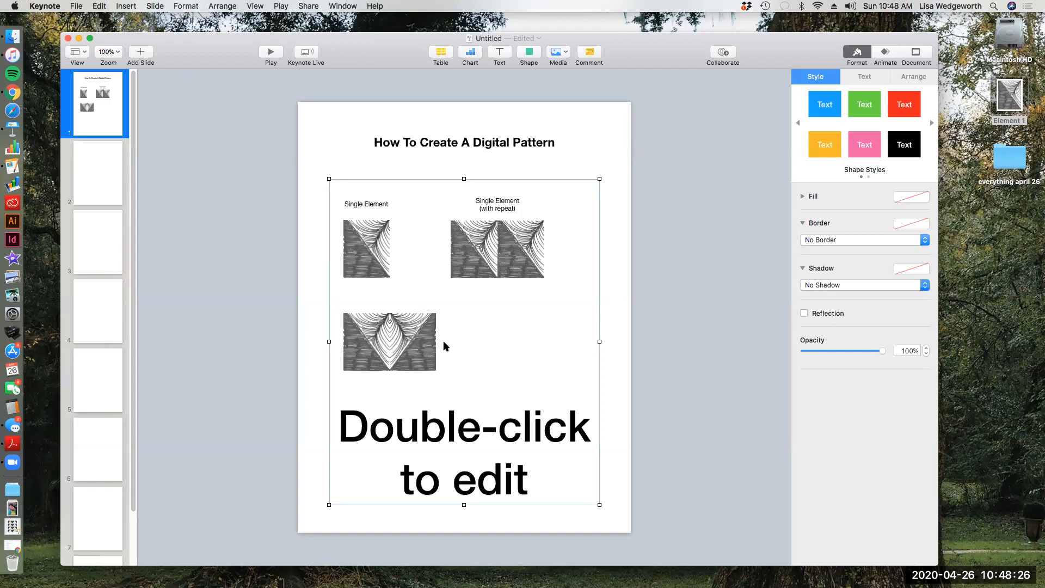
Group the mirrored tile pair and move it slightly down and left to leave room for a label
{"action": "left_click", "coordinate": [379, 341], "text": "shift"}
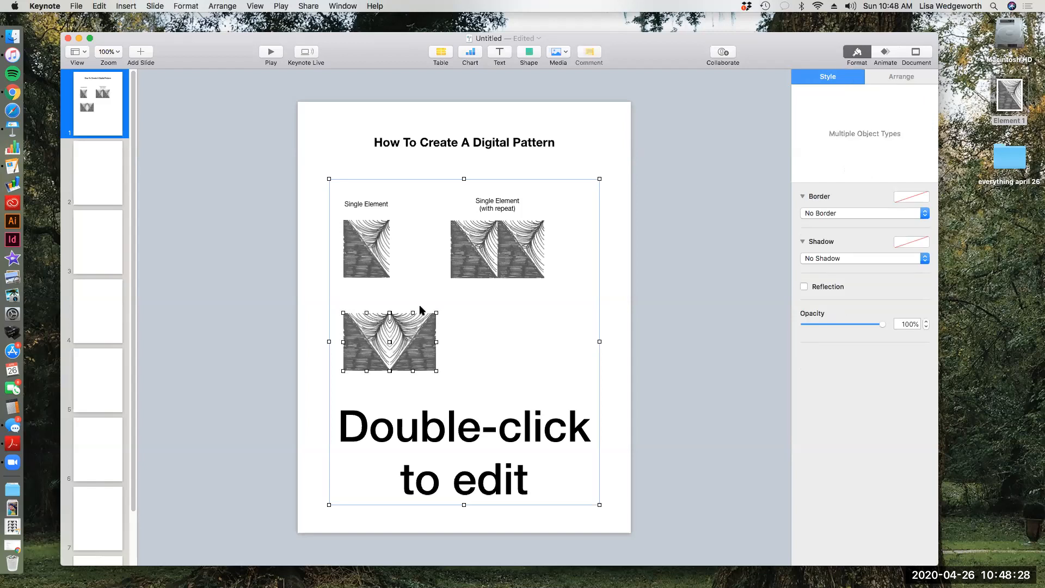
{"action": "left_click", "coordinate": [222, 7]}
{"action": "left_click", "coordinate": [226, 148]}
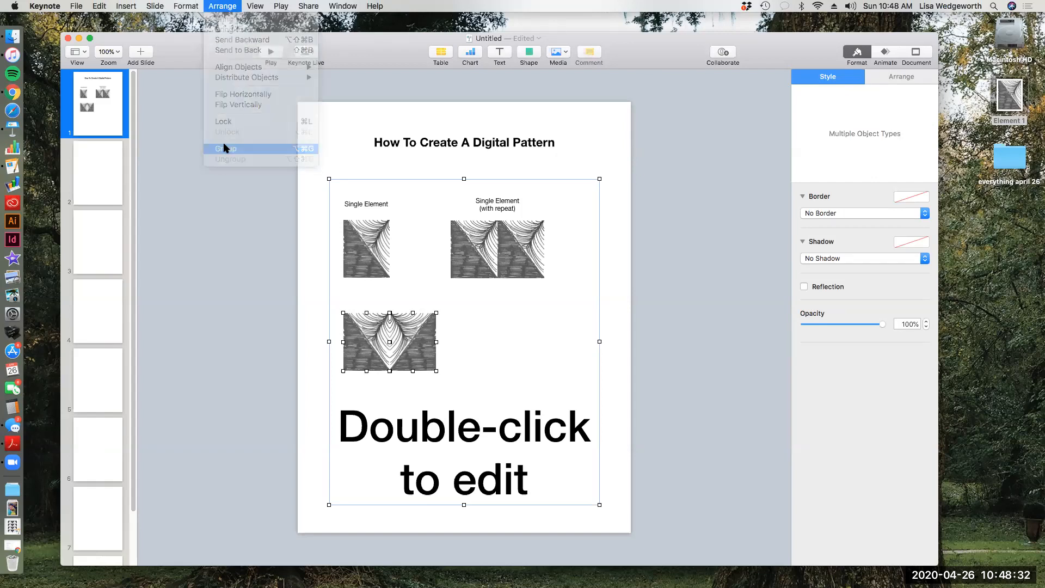
{"action": "left_click_drag", "start_coordinate": [412, 332], "coordinate": [408, 344]}
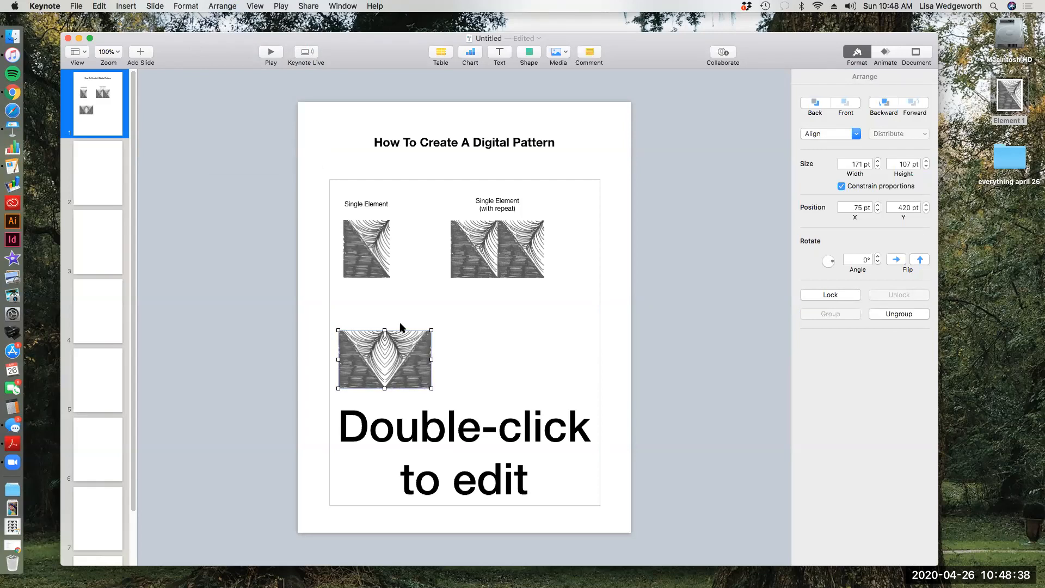
{"action": "left_click", "coordinate": [384, 317]}
{"action": "left_click", "coordinate": [499, 53]}
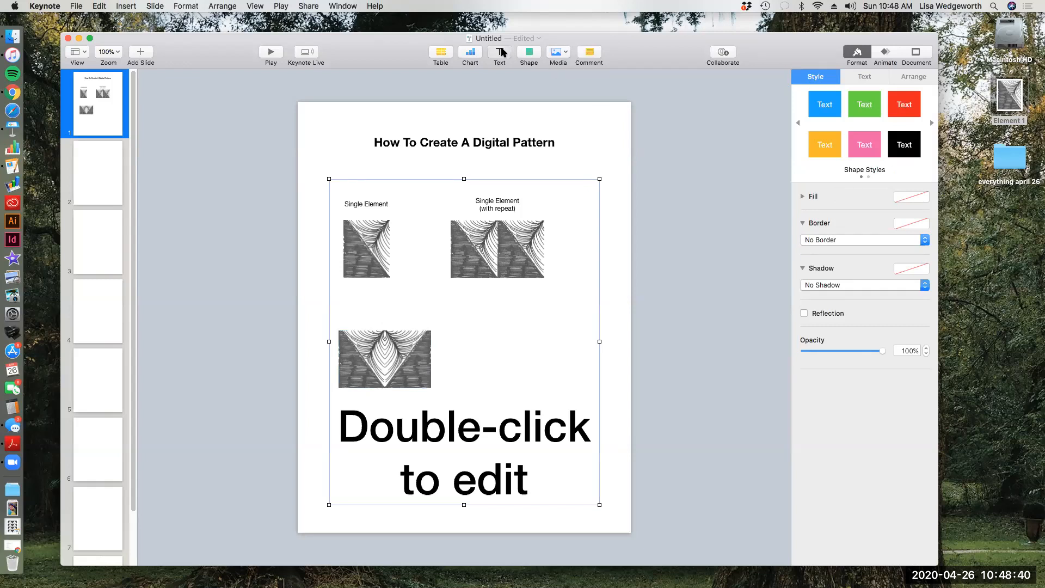
{"action": "left_click", "coordinate": [471, 315]}
{"action": "left_click", "coordinate": [470, 316]}
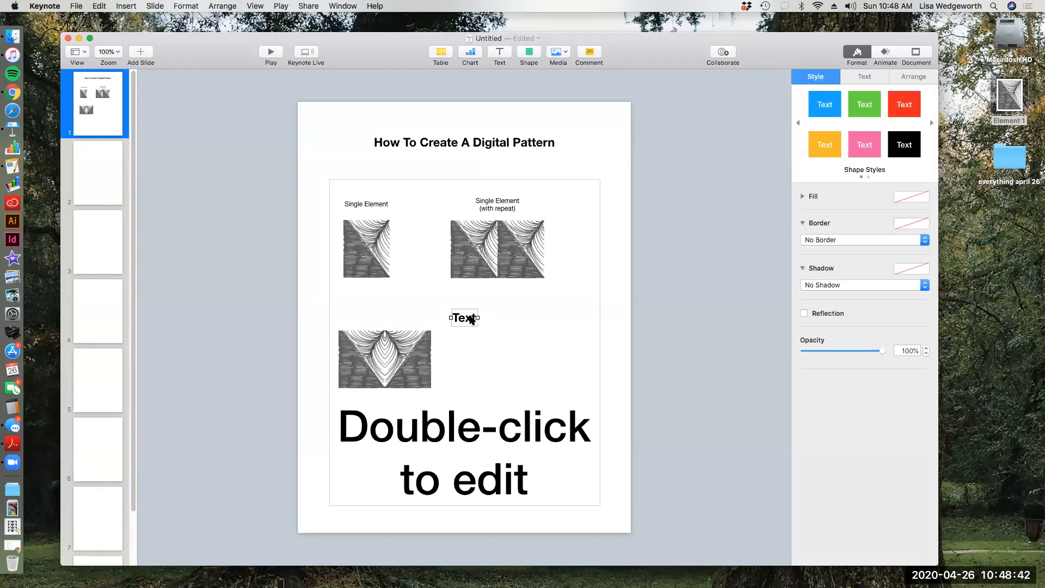
{"action": "key", "text": "BackSpace"}
Duplicate the "Single Element" label and place the copy above the mirrored pair
{"action": "left_click", "coordinate": [502, 205]}
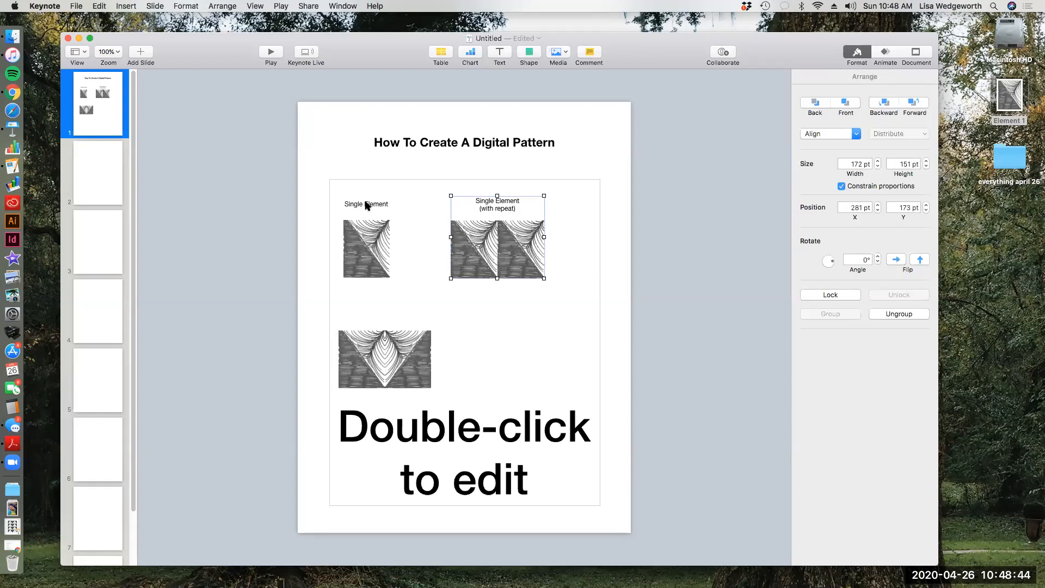
{"action": "left_click", "coordinate": [365, 204]}
{"action": "key", "text": "super+d"}
{"action": "left_click_drag", "start_coordinate": [373, 210], "coordinate": [443, 304]}
Add the second line "(with repeat, horizontal flip)" to the copied label and centre it above the mirrored pair
{"action": "key", "text": "Return"}
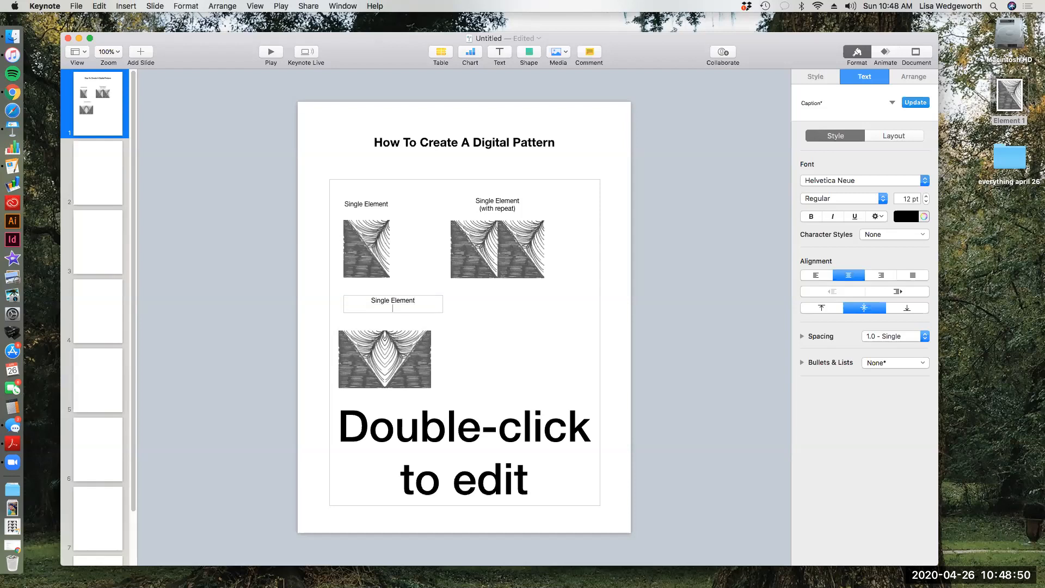
{"action": "type", "text": "(wtih"}
{"action": "type", "text": " repeat"}
{"action": "type", "text": ", horizonta"}
{"action": "type", "text": "l flip"}
{"action": "double_click", "coordinate": [368, 308]}
{"action": "type", "text": "with"}
{"action": "left_click", "coordinate": [438, 321]}
{"action": "left_click_drag", "start_coordinate": [404, 305], "coordinate": [395, 308]}
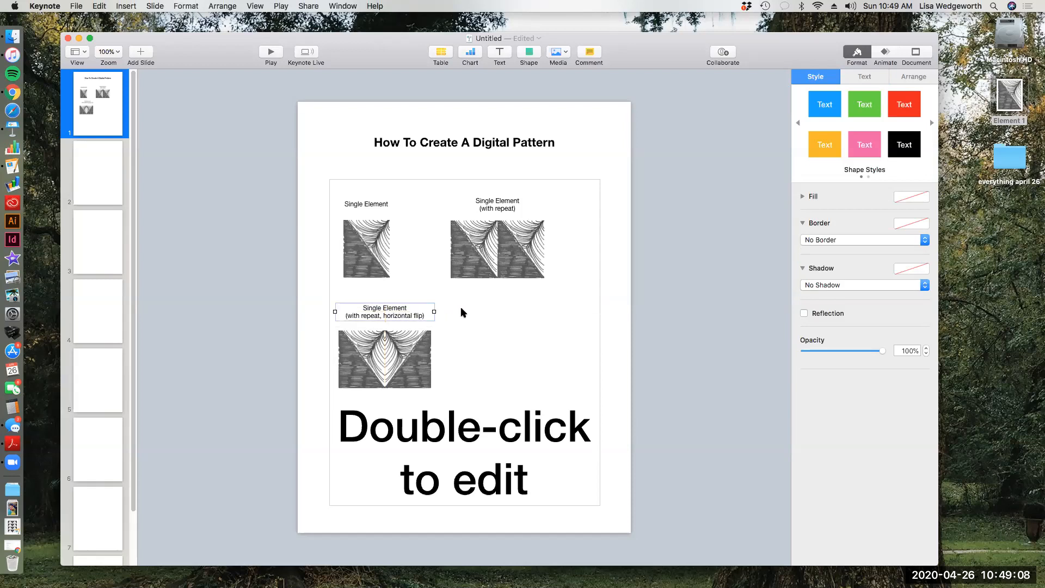
Copy the single tile into the empty space beside the mirrored pair
{"action": "left_click", "coordinate": [378, 241]}
{"action": "left_click_drag", "start_coordinate": [381, 251], "coordinate": [500, 342]}
Move the labelled single tile and the labelled repeat pair up, and extend the empty body text box upward
{"action": "left_click", "coordinate": [375, 245]}
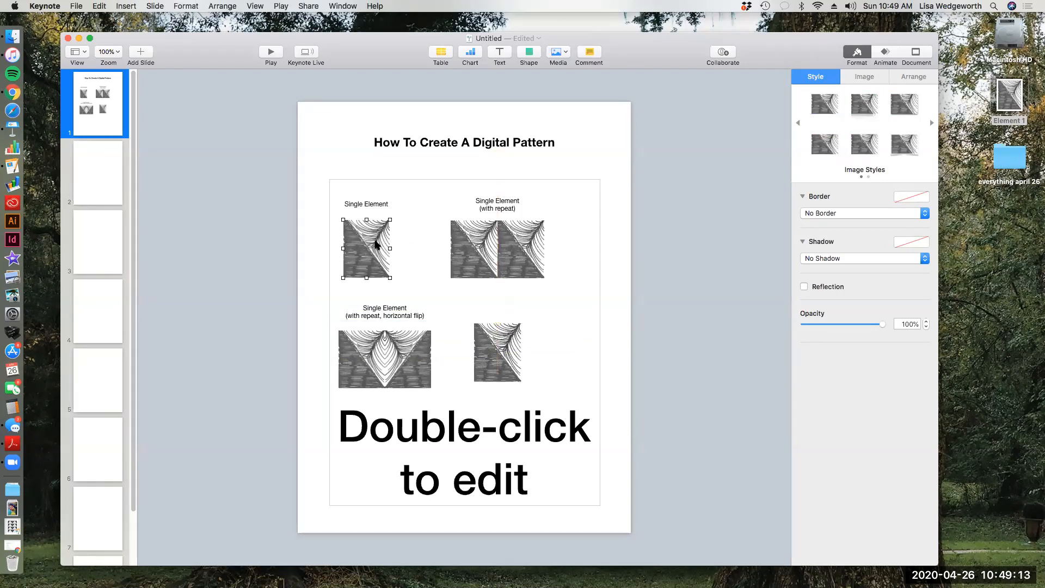
{"action": "left_click", "coordinate": [374, 210], "text": "shift"}
{"action": "left_click_drag", "start_coordinate": [372, 245], "coordinate": [372, 234]}
{"action": "left_click", "coordinate": [502, 245]}
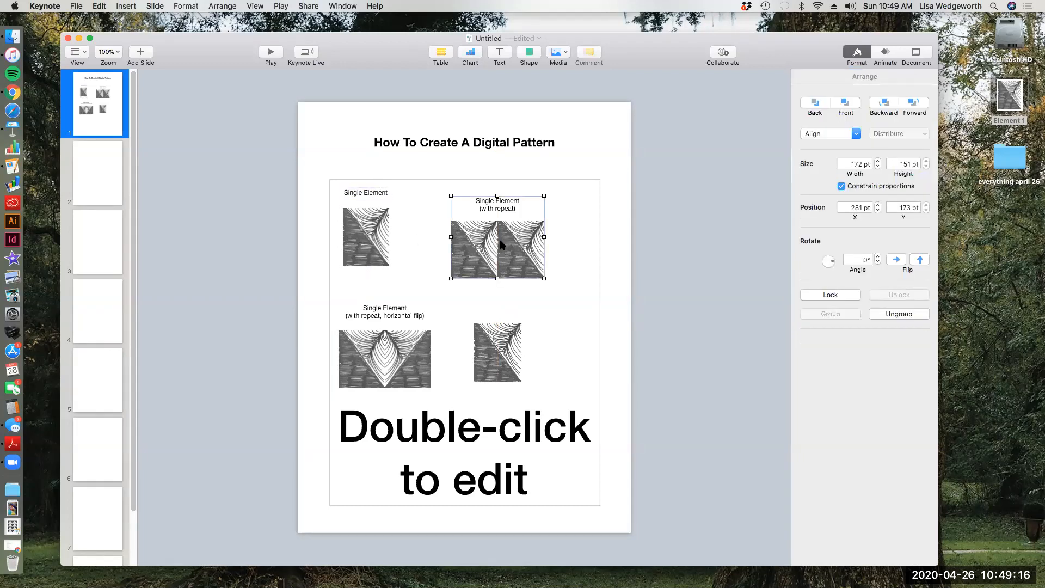
{"action": "left_click_drag", "start_coordinate": [501, 244], "coordinate": [502, 236]}
{"action": "left_click", "coordinate": [470, 182]}
{"action": "left_click_drag", "start_coordinate": [469, 177], "coordinate": [464, 165]}
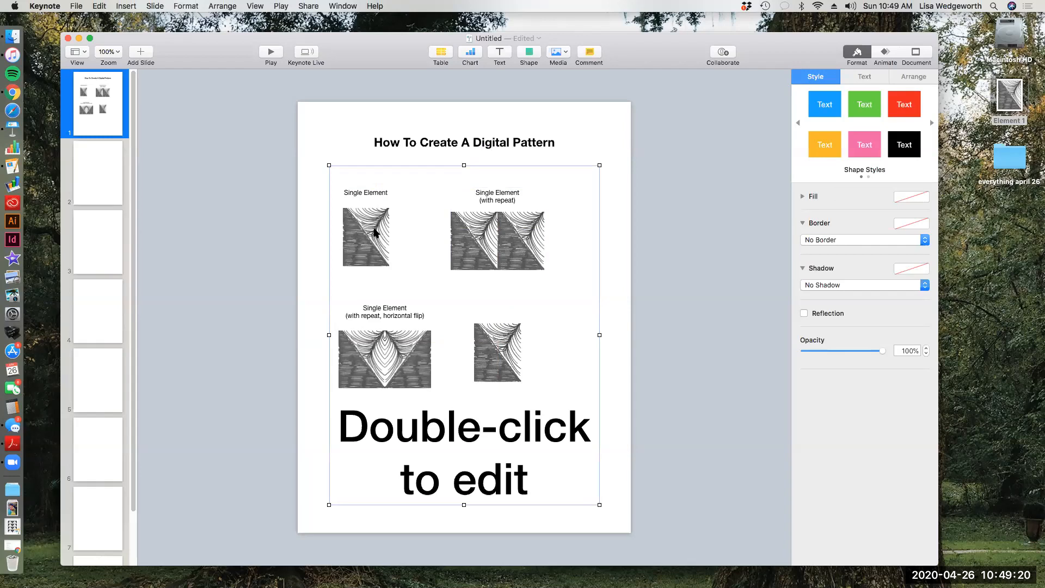
Raise the two labelled top-row elements further and move the horizontal-flip pair up with its label
{"action": "left_click", "coordinate": [375, 233]}
{"action": "left_click", "coordinate": [376, 192], "text": "shift"}
{"action": "left_click_drag", "start_coordinate": [376, 232], "coordinate": [376, 221]}
{"action": "left_click_drag", "start_coordinate": [491, 239], "coordinate": [496, 229]}
{"action": "left_click", "coordinate": [397, 333]}
{"action": "left_click", "coordinate": [395, 313], "text": "shift"}
Stack a copy directly beneath the unlabelled tile beside the mirrored pair, flip it vertically, and group the two tiles
{"action": "left_click_drag", "start_coordinate": [497, 354], "coordinate": [497, 387]}
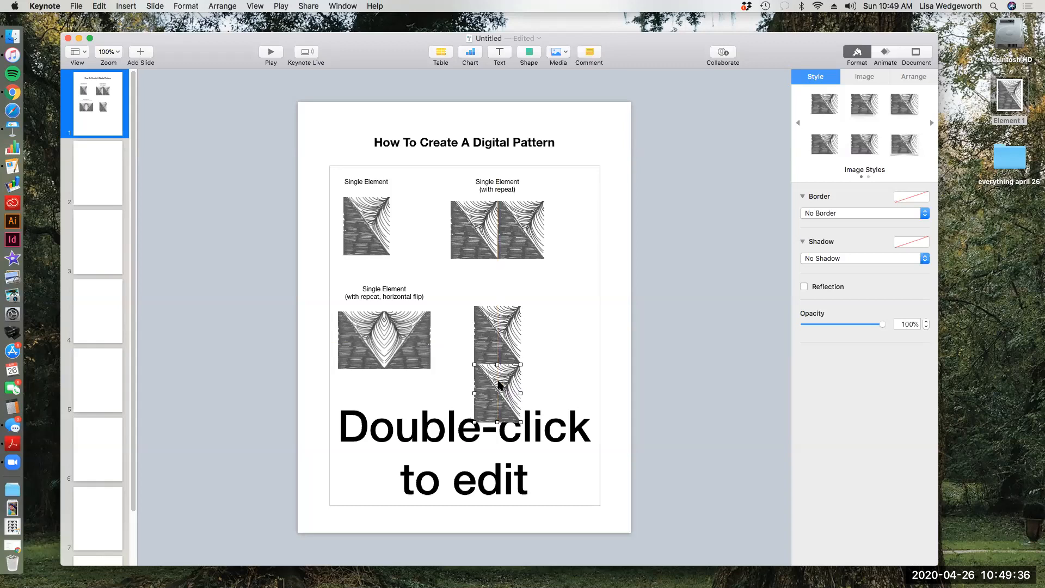
{"action": "left_click", "coordinate": [218, 6]}
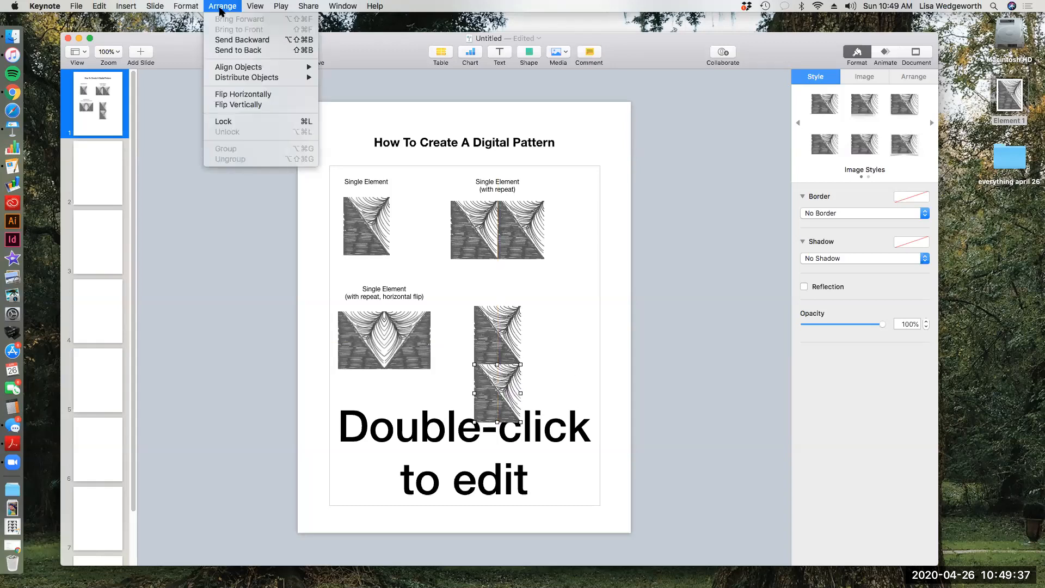
{"action": "left_click", "coordinate": [233, 104]}
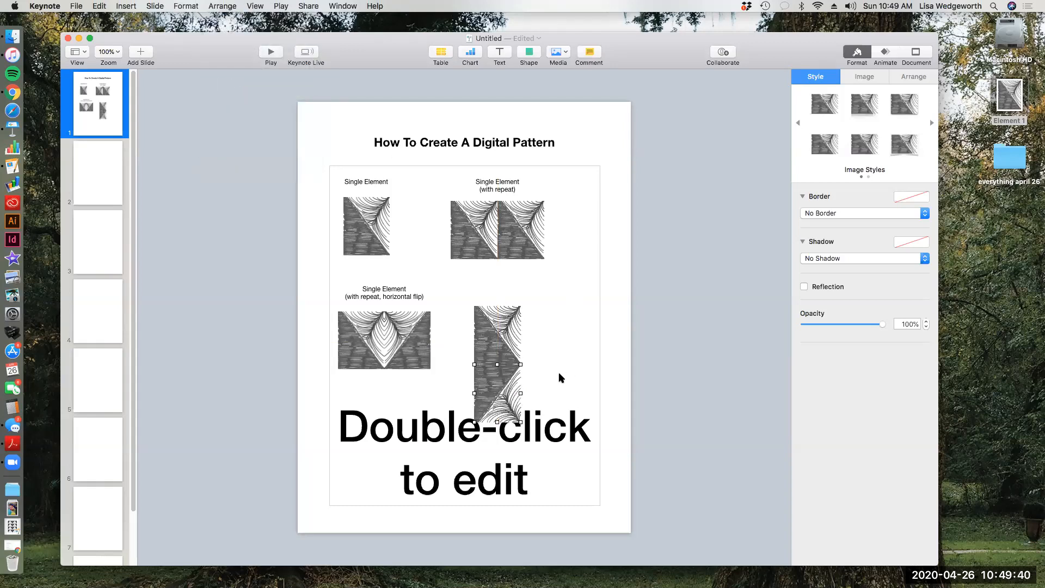
{"action": "left_click", "coordinate": [213, 7]}
{"action": "left_click", "coordinate": [241, 147]}
Stack two copies of the mirrored pair beneath the original and flip the lower copy vertically
{"action": "left_click", "coordinate": [411, 346]}
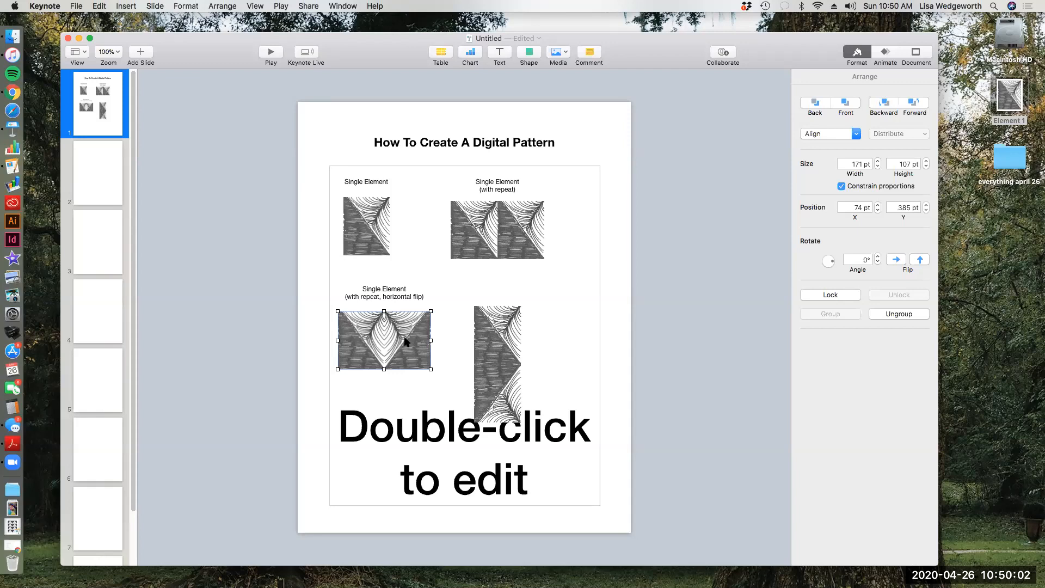
{"action": "left_click_drag", "start_coordinate": [401, 325], "coordinate": [407, 465]}
{"action": "left_click", "coordinate": [253, 6]}
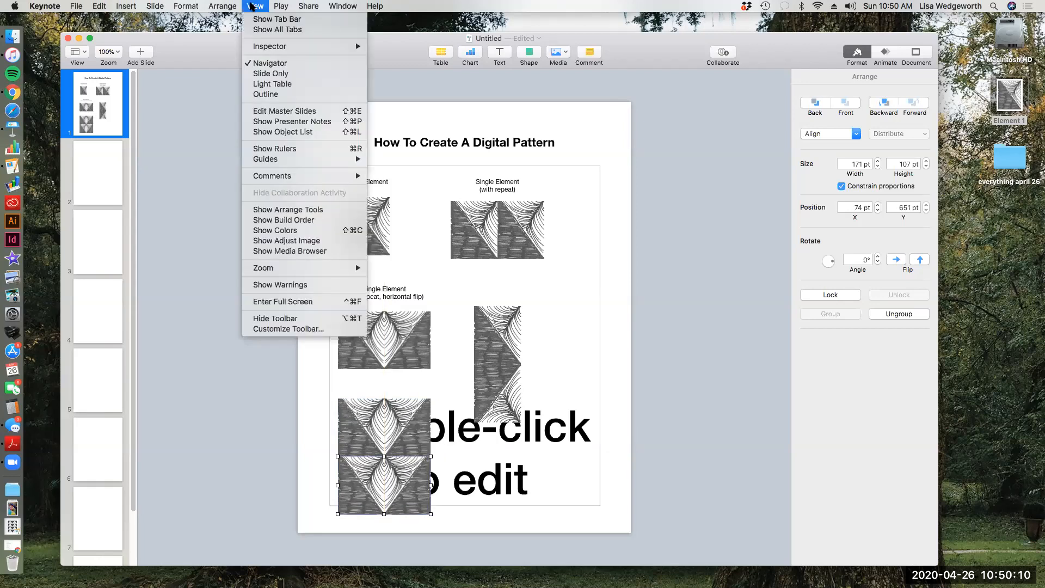
{"action": "mouse_move", "coordinate": [222, 6]}
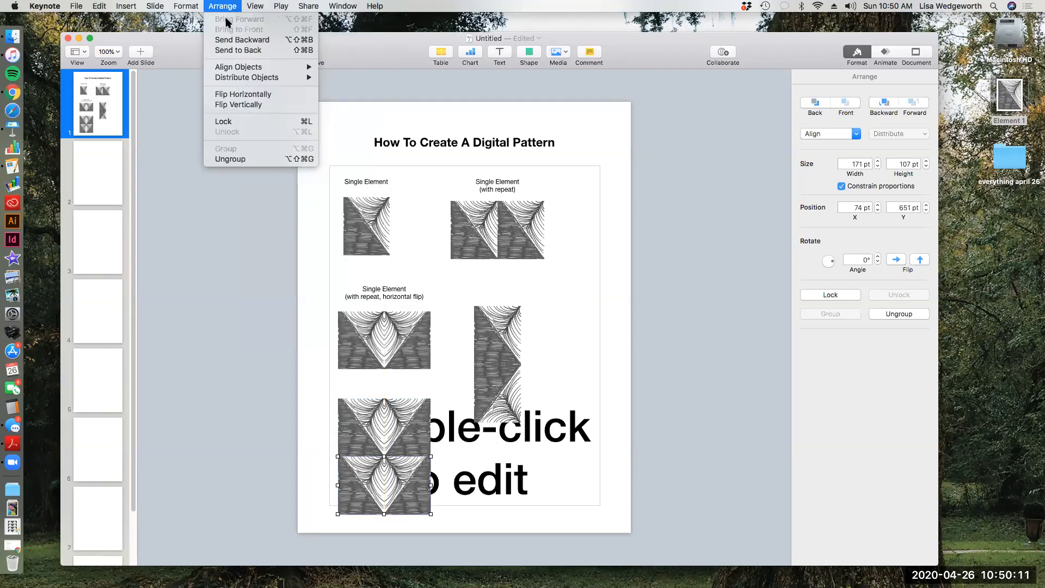
{"action": "left_click", "coordinate": [242, 105]}
Select both stacked mirrored pairs and move them up slightly so they fit within the body text box
{"action": "left_click", "coordinate": [398, 472], "text": "shift"}
{"action": "left_click", "coordinate": [399, 443], "text": "shift"}
{"action": "left_click", "coordinate": [399, 477], "text": "shift"}
{"action": "left_click_drag", "start_coordinate": [393, 443], "coordinate": [395, 434]}
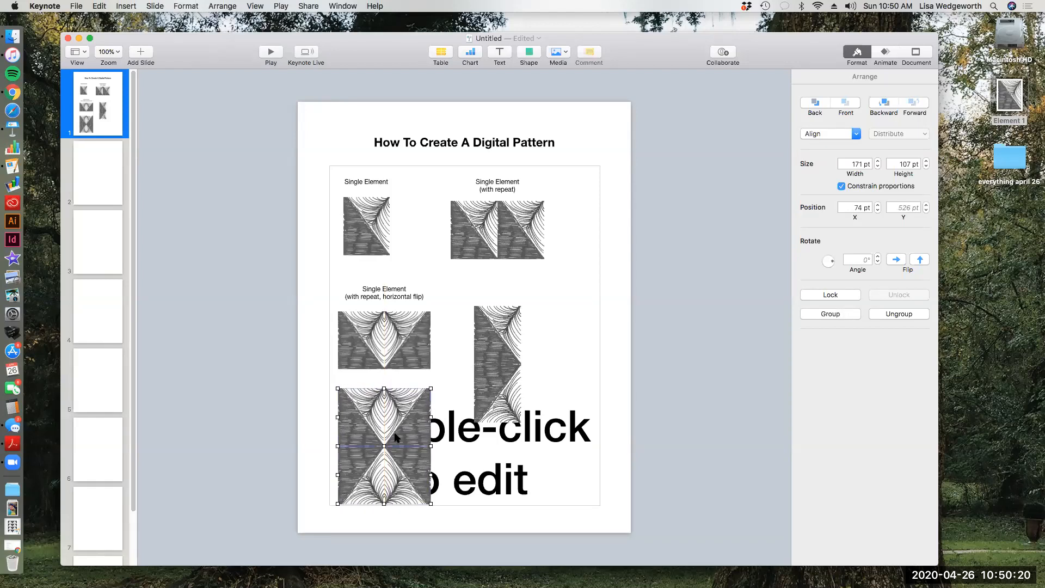
Raise the labelled horizontal-flip pair and the vertical tile pair slightly
{"action": "left_click", "coordinate": [386, 341]}
{"action": "left_click", "coordinate": [389, 294], "text": "shift"}
{"action": "left_click_drag", "start_coordinate": [389, 353], "coordinate": [390, 342]}
{"action": "left_click", "coordinate": [439, 289]}
{"action": "left_click_drag", "start_coordinate": [427, 287], "coordinate": [403, 283]}
{"action": "left_click_drag", "start_coordinate": [504, 374], "coordinate": [504, 369]}
Ungroup the two stacked mirrored pairs and regroup all four tiles as one block
{"action": "left_click", "coordinate": [384, 442]}
{"action": "left_click", "coordinate": [392, 469], "text": "shift"}
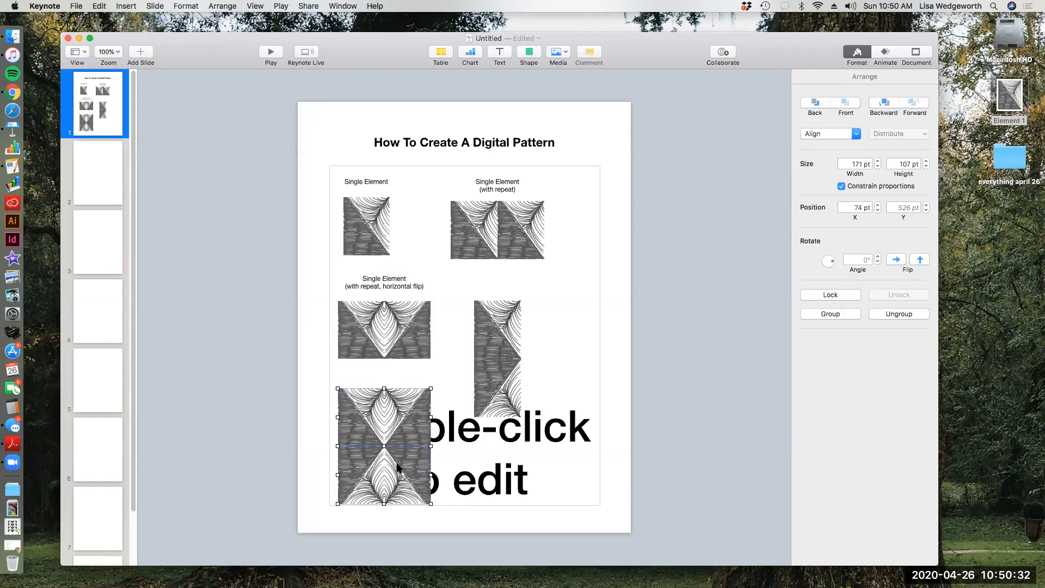
{"action": "left_click", "coordinate": [222, 6]}
{"action": "left_click", "coordinate": [223, 6]}
{"action": "left_click", "coordinate": [223, 6]}
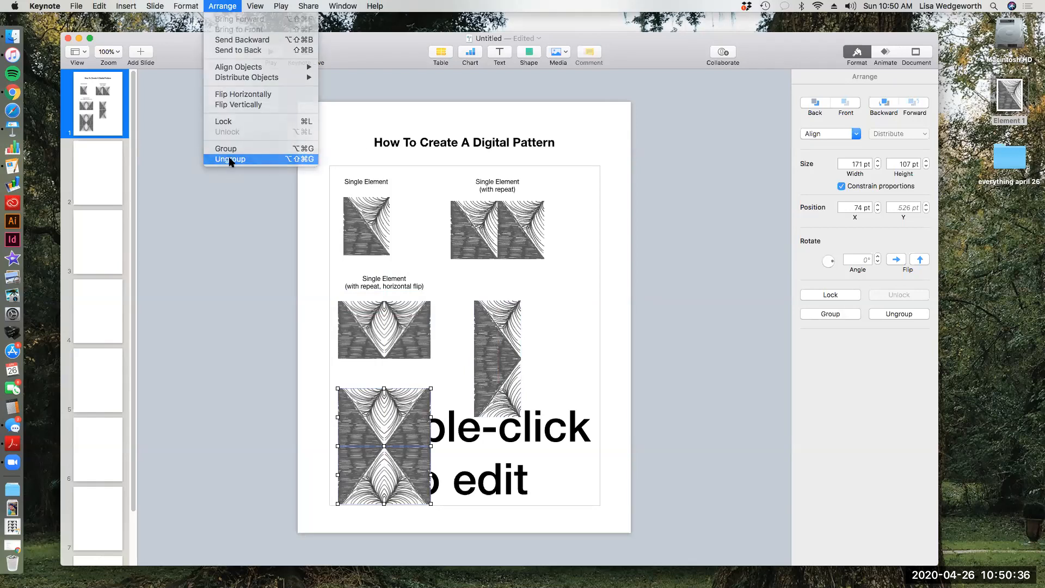
{"action": "left_click", "coordinate": [229, 158]}
{"action": "left_click", "coordinate": [228, 6]}
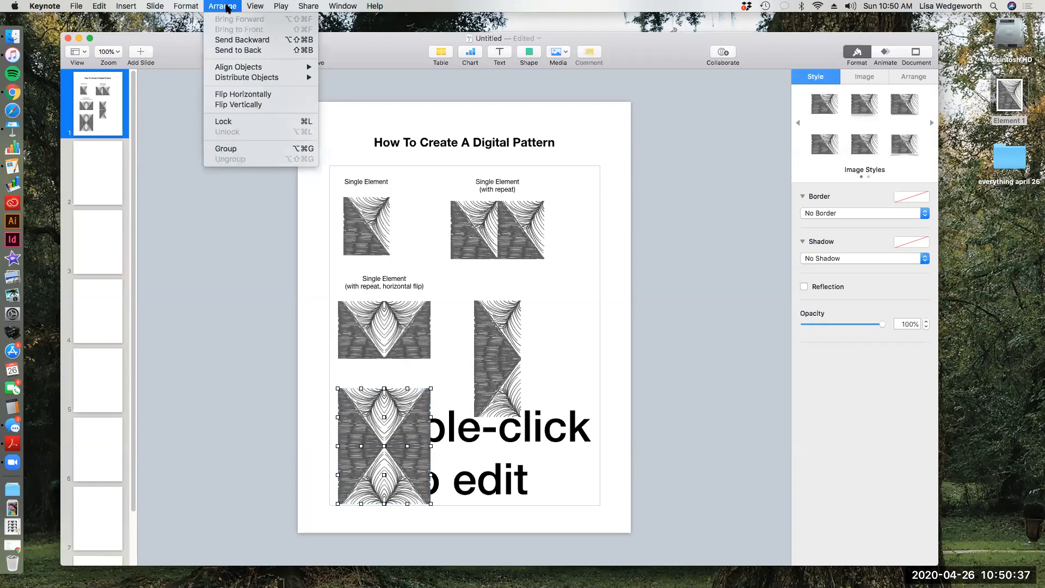
{"action": "left_click", "coordinate": [231, 148]}
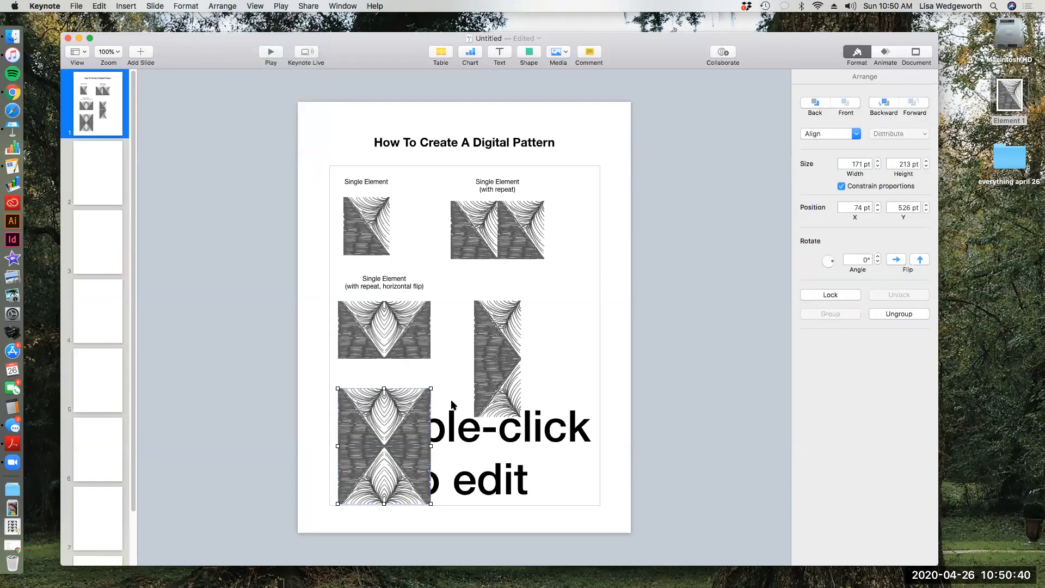
Move the vertical tile pair toward the slide's right edge and the mirrored four-tile block toward the centre
{"action": "left_click_drag", "start_coordinate": [510, 350], "coordinate": [572, 334]}
{"action": "left_click_drag", "start_coordinate": [397, 409], "coordinate": [492, 404]}
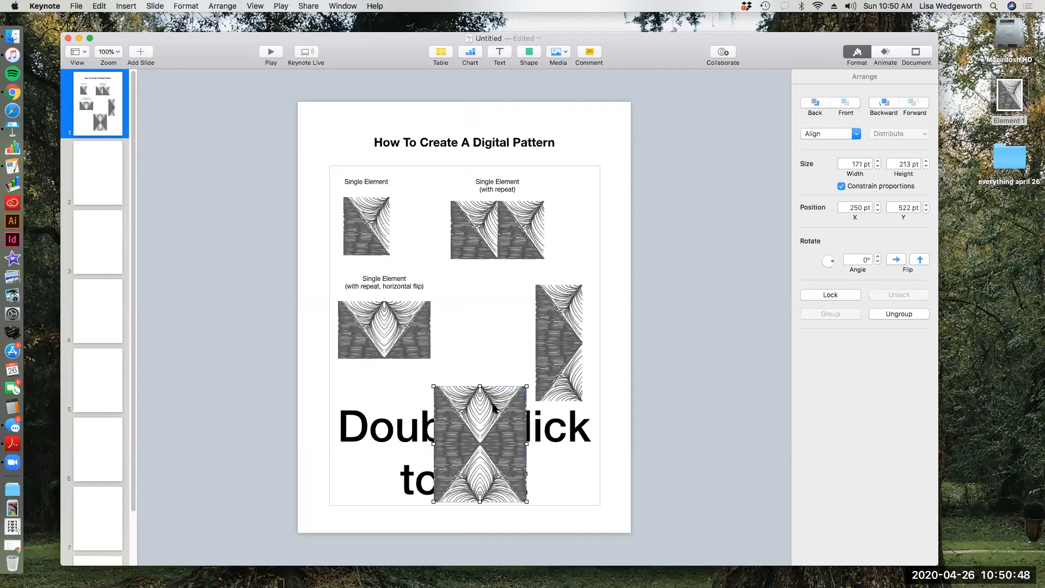
Place two unflipped copies of the single tile side by side at the slide's lower left and nudge the second one left
{"action": "left_click", "coordinate": [355, 239]}
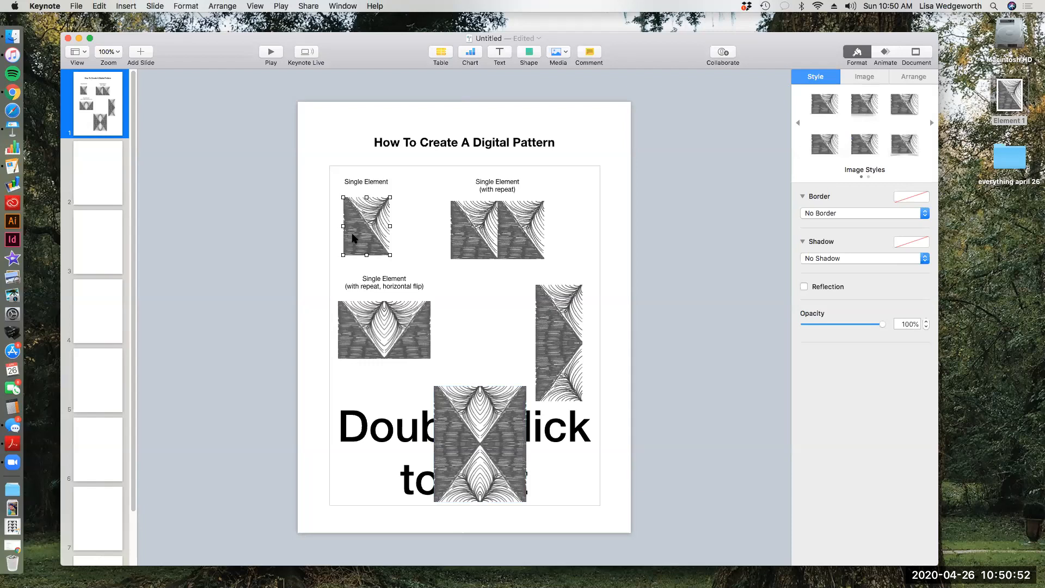
{"action": "left_click_drag", "start_coordinate": [354, 238], "coordinate": [395, 407]}
{"action": "key", "text": "Left"}
{"action": "key", "text": "Left"}
{"action": "key", "text": "Left"}
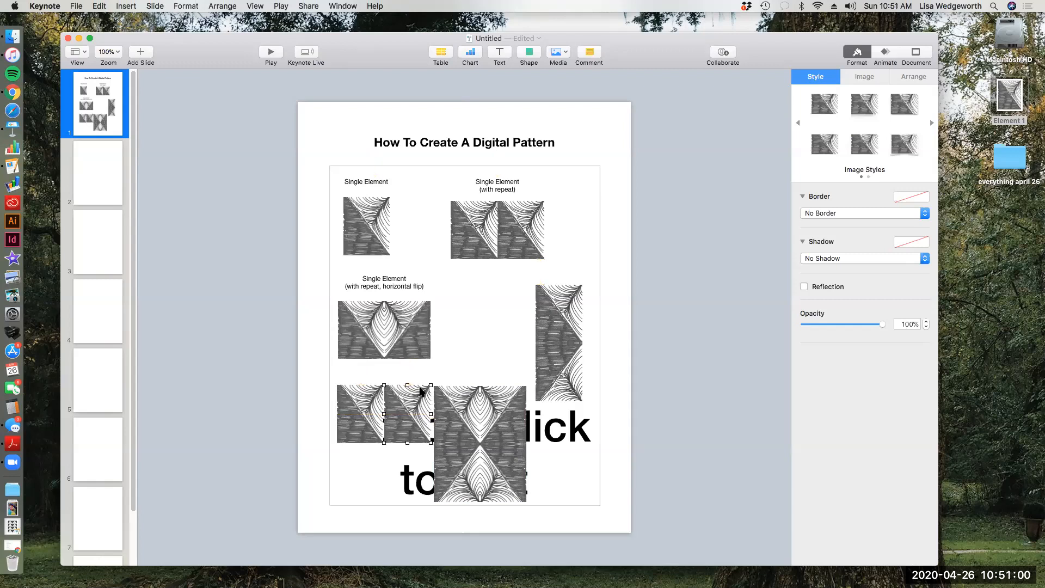
Duplicate the unflipped tile pair directly beneath itself to form a two-by-two block
{"action": "left_click", "coordinate": [358, 401], "text": "shift"}
{"action": "left_click_drag", "start_coordinate": [362, 400], "coordinate": [358, 449]}
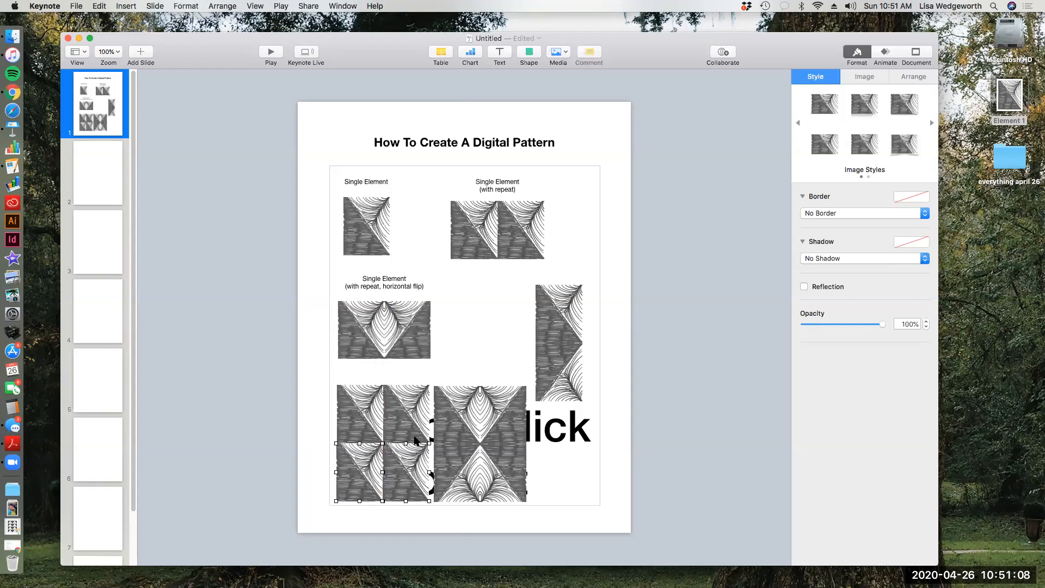
{"action": "left_click", "coordinate": [437, 372]}
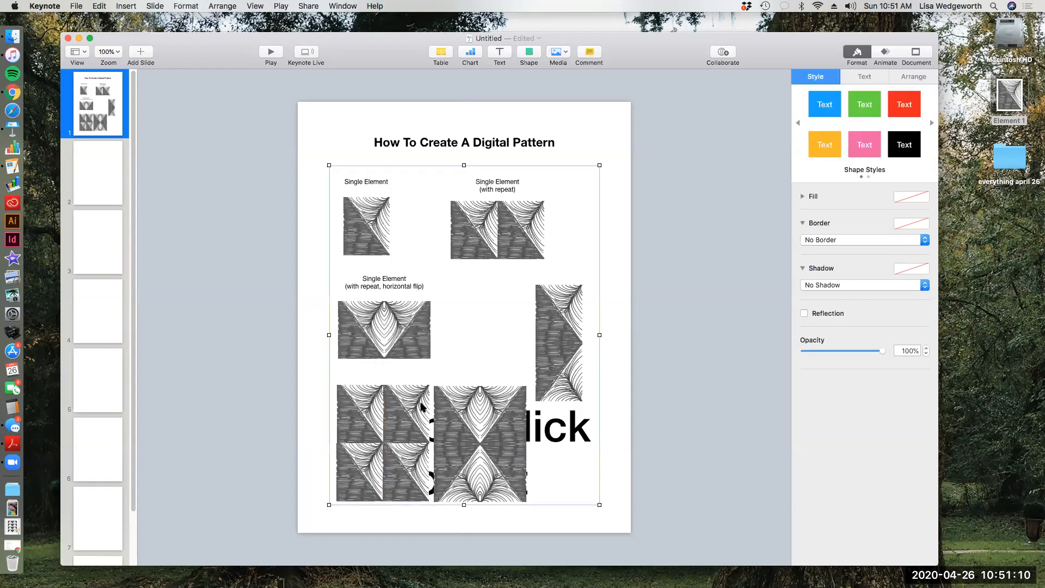
Group the four unflipped tiles at the slide's lower left into one block
{"action": "left_click", "coordinate": [354, 462]}
{"action": "left_click", "coordinate": [407, 460], "text": "shift"}
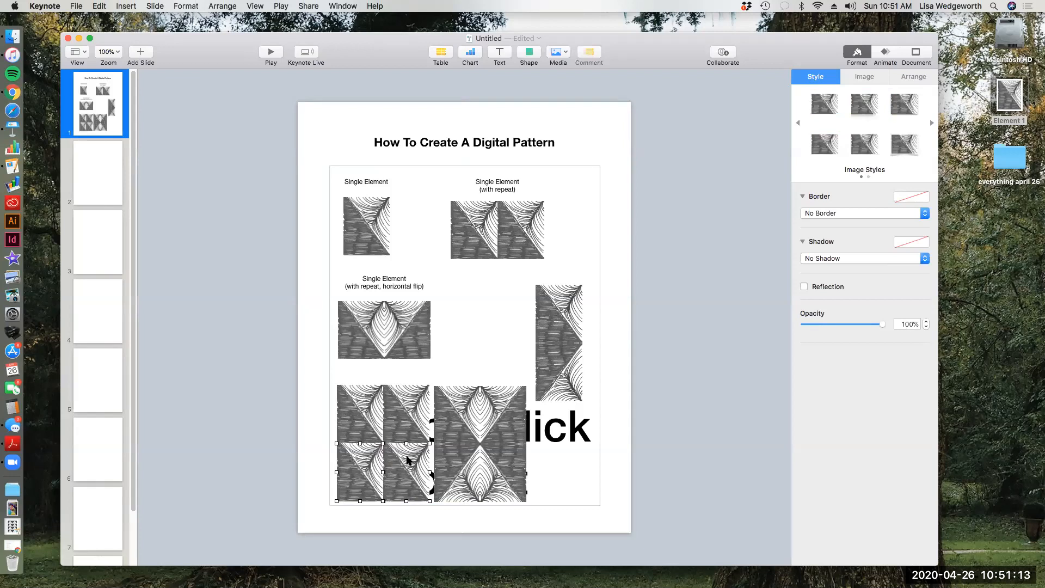
{"action": "left_click", "coordinate": [334, 406]}
{"action": "left_click", "coordinate": [356, 418], "text": "shift"}
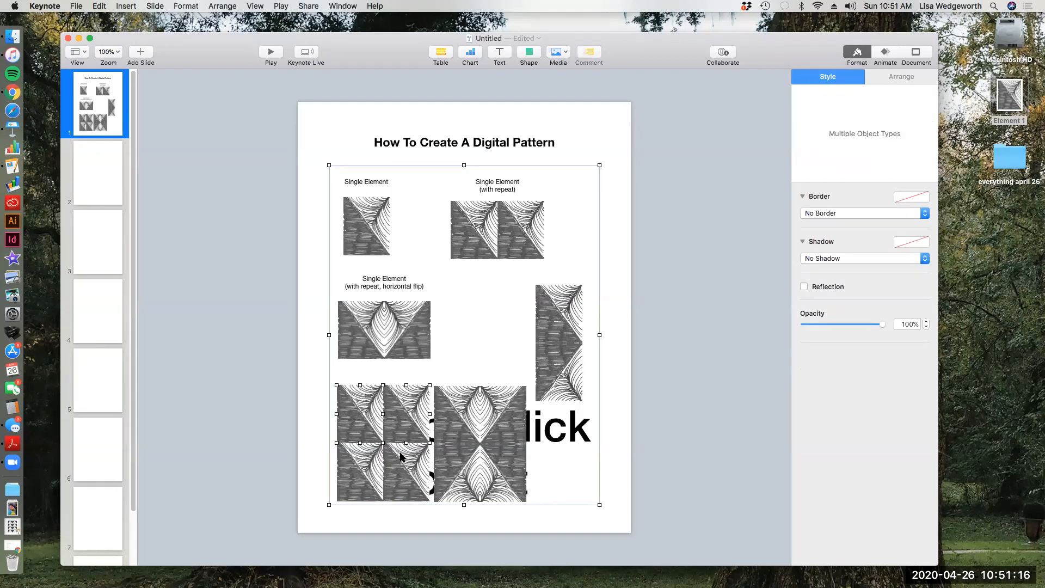
{"action": "left_click", "coordinate": [213, 6]}
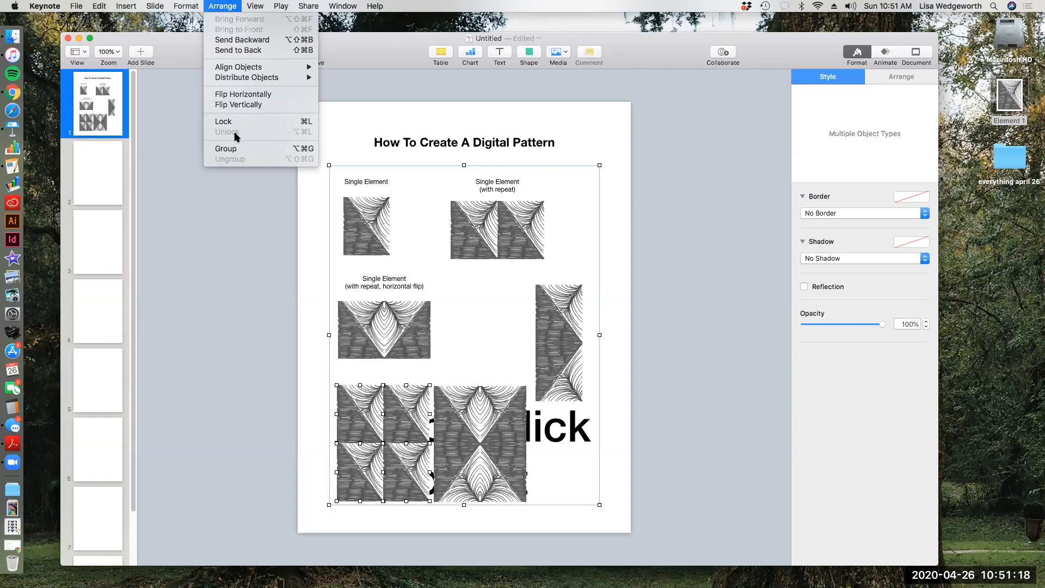
{"action": "left_click", "coordinate": [227, 148]}
Move the mirrored block and unflipped block rightward, the vertical pair to the slide's upper right, and the captioned repeat pair closer to the single tile
{"action": "left_click_drag", "start_coordinate": [479, 401], "coordinate": [500, 399]}
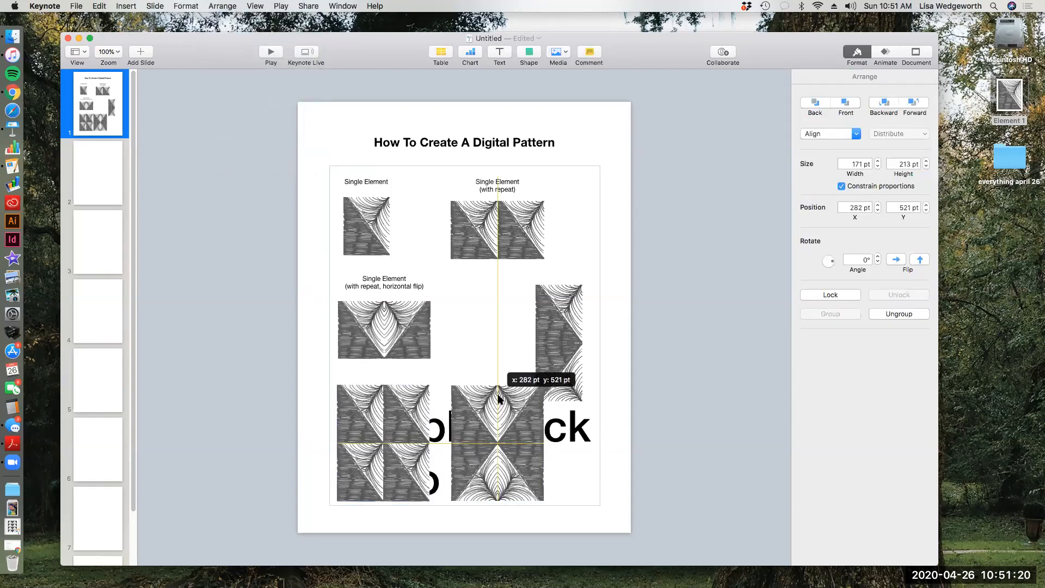
{"action": "left_click_drag", "start_coordinate": [572, 327], "coordinate": [579, 304]}
{"action": "left_click_drag", "start_coordinate": [506, 234], "coordinate": [461, 224]}
{"action": "left_click_drag", "start_coordinate": [568, 305], "coordinate": [562, 229]}
{"action": "left_click_drag", "start_coordinate": [507, 443], "coordinate": [536, 444]}
{"action": "left_click_drag", "start_coordinate": [396, 442], "coordinate": [411, 442]}
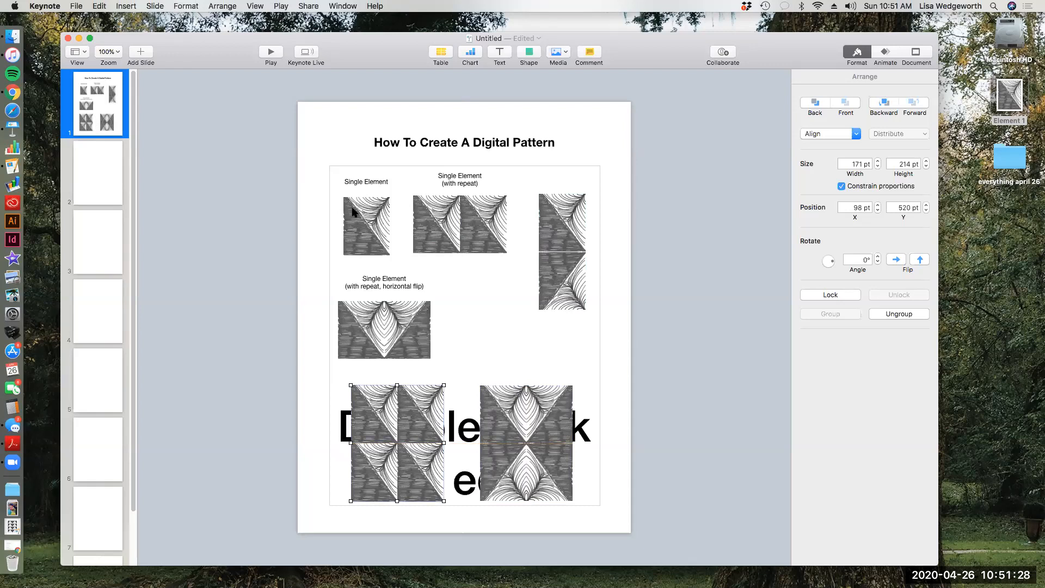
Group the "Single Element" caption with the single tile beneath it
{"action": "left_click", "coordinate": [362, 187]}
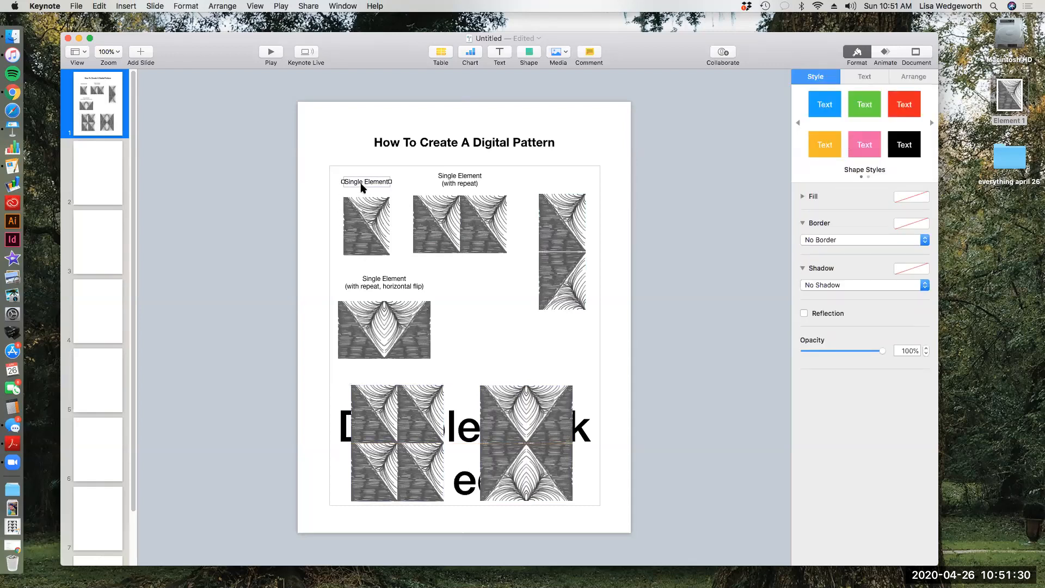
{"action": "left_click", "coordinate": [365, 212], "text": "shift"}
{"action": "left_click", "coordinate": [222, 6]}
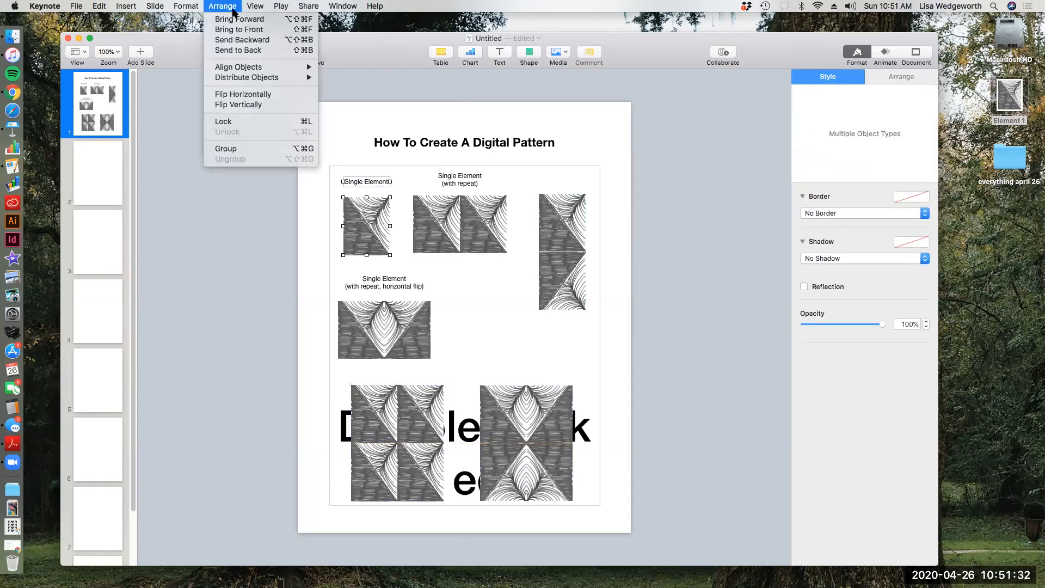
{"action": "left_click", "coordinate": [236, 152]}
Close the gap in the vertical tile pair by nudging its lower tile up, then regroup the pair and shift it slightly down
{"action": "left_click", "coordinate": [477, 203]}
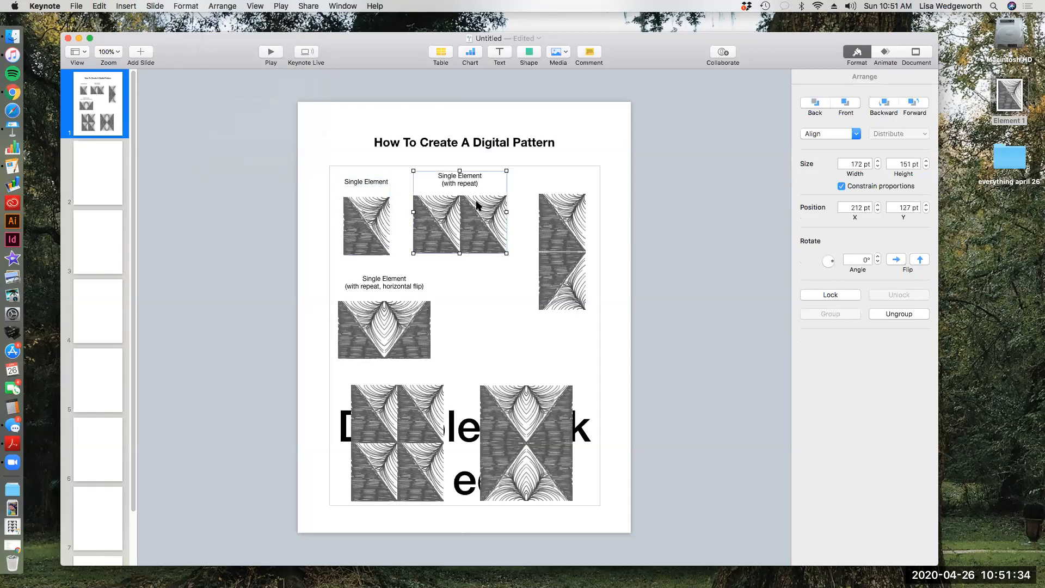
{"action": "left_click", "coordinate": [571, 267]}
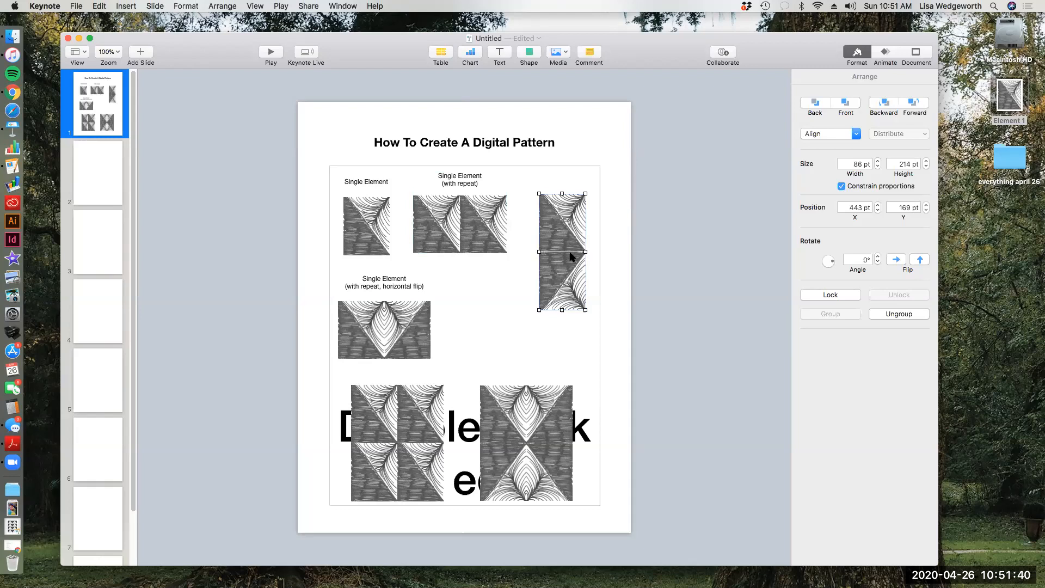
{"action": "left_click", "coordinate": [227, 6]}
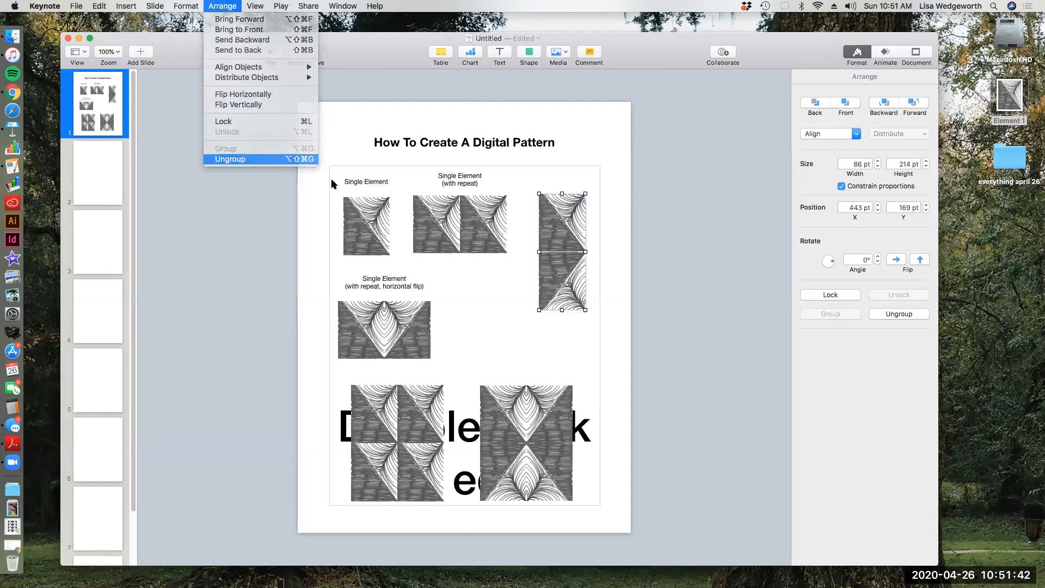
{"action": "left_click", "coordinate": [267, 159]}
{"action": "left_click", "coordinate": [593, 273]}
{"action": "left_click", "coordinate": [573, 273]}
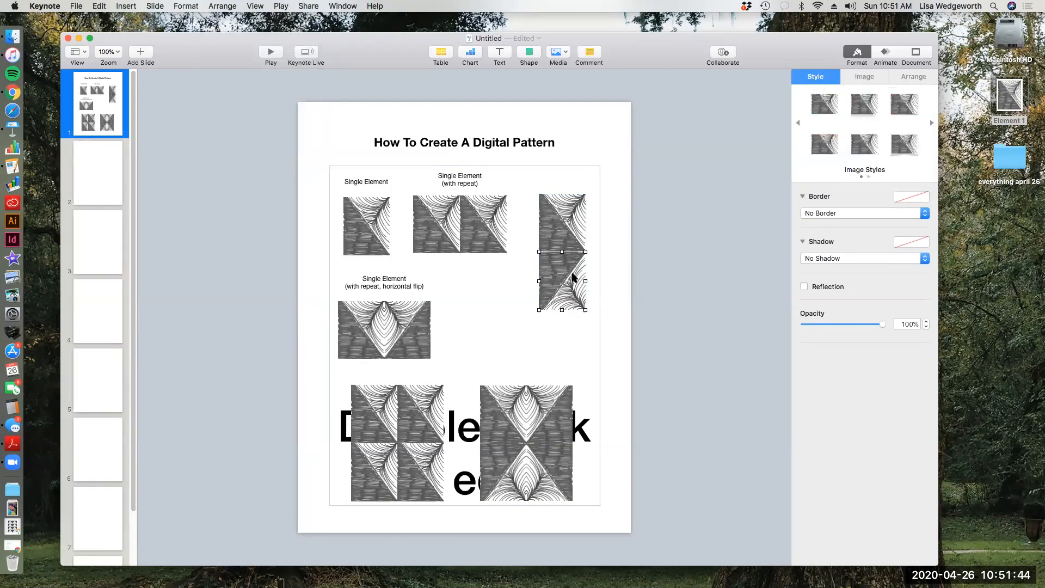
{"action": "key", "text": "Up"}
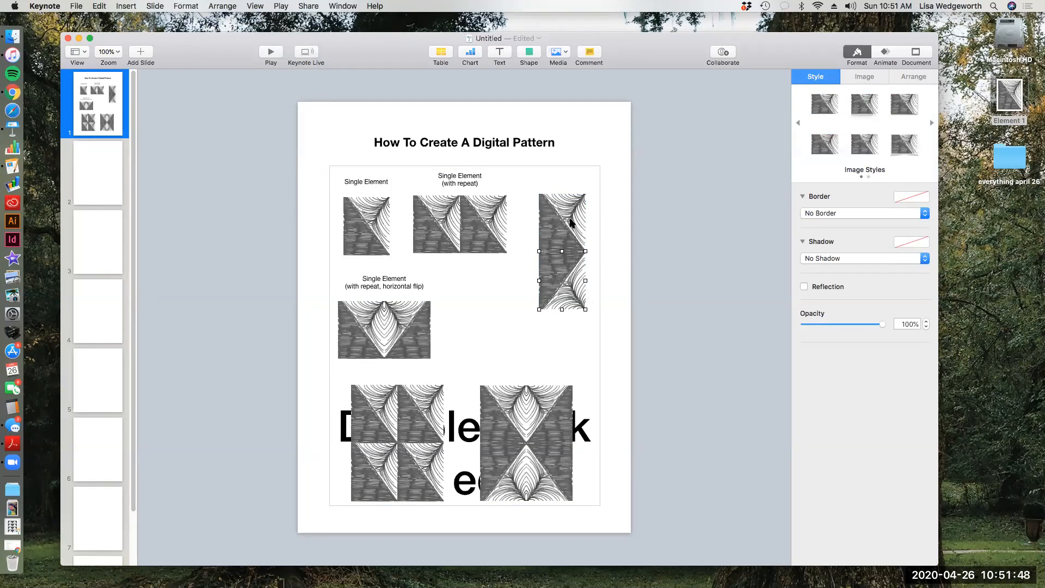
{"action": "left_click", "coordinate": [222, 6]}
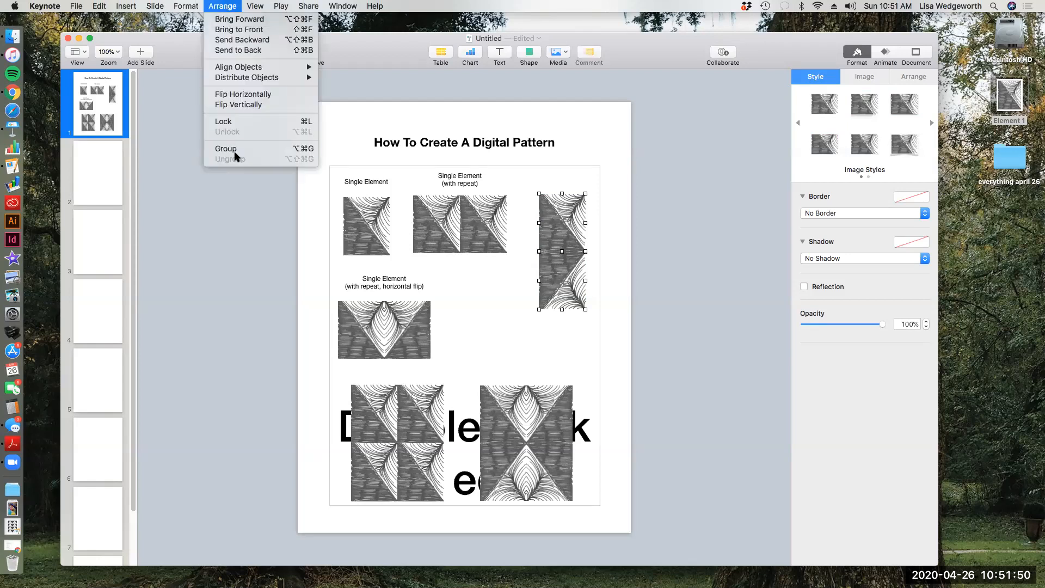
{"action": "left_click", "coordinate": [226, 148]}
{"action": "left_click_drag", "start_coordinate": [539, 201], "coordinate": [538, 208]}
Ungroup the "with repeat" caption from its tile pair and place a copy of it above the vertical pair
{"action": "left_click", "coordinate": [464, 178]}
{"action": "left_click", "coordinate": [220, 6]}
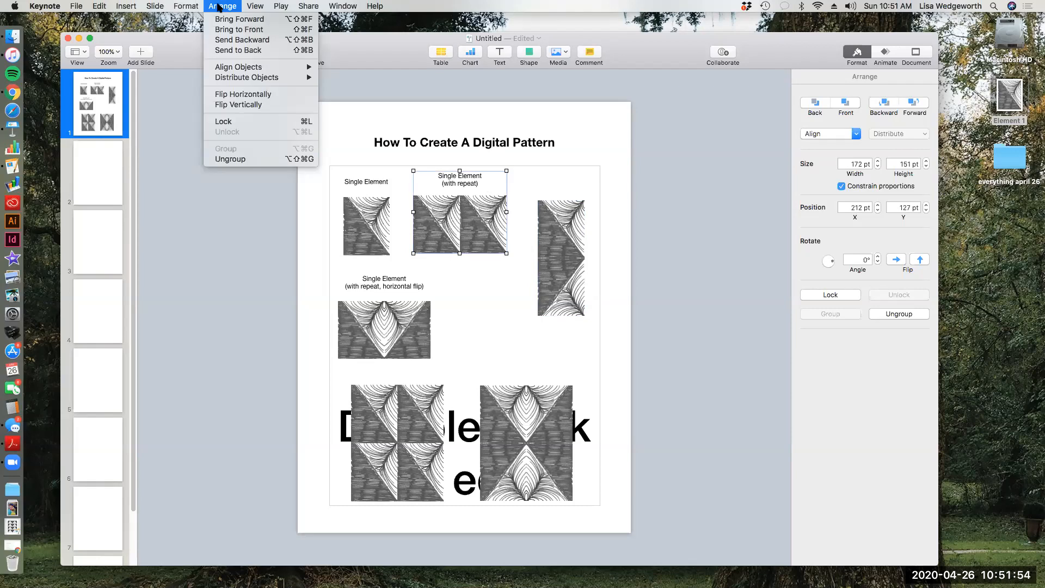
{"action": "left_click", "coordinate": [231, 159]}
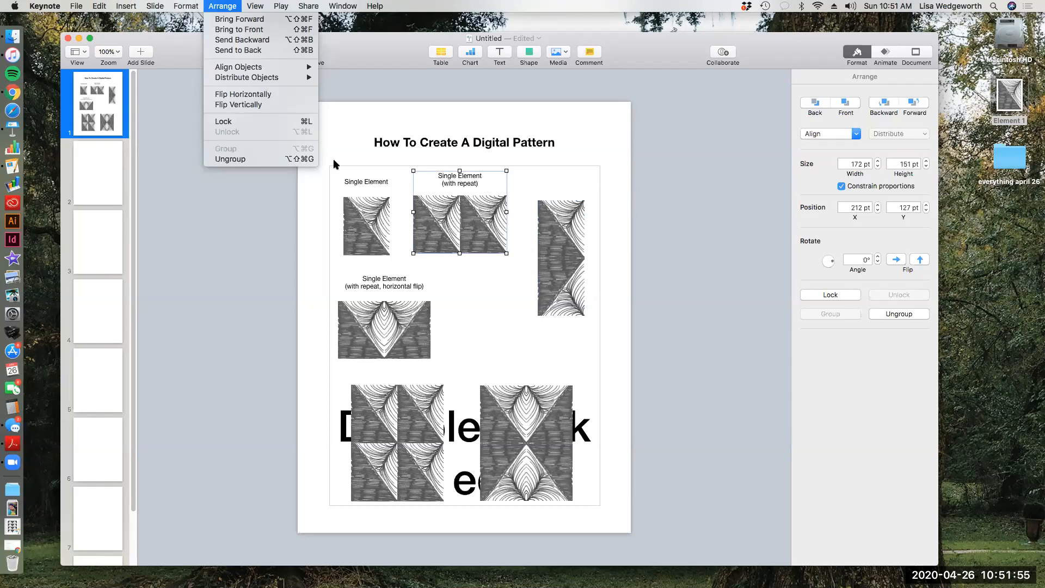
{"action": "left_click", "coordinate": [458, 176]}
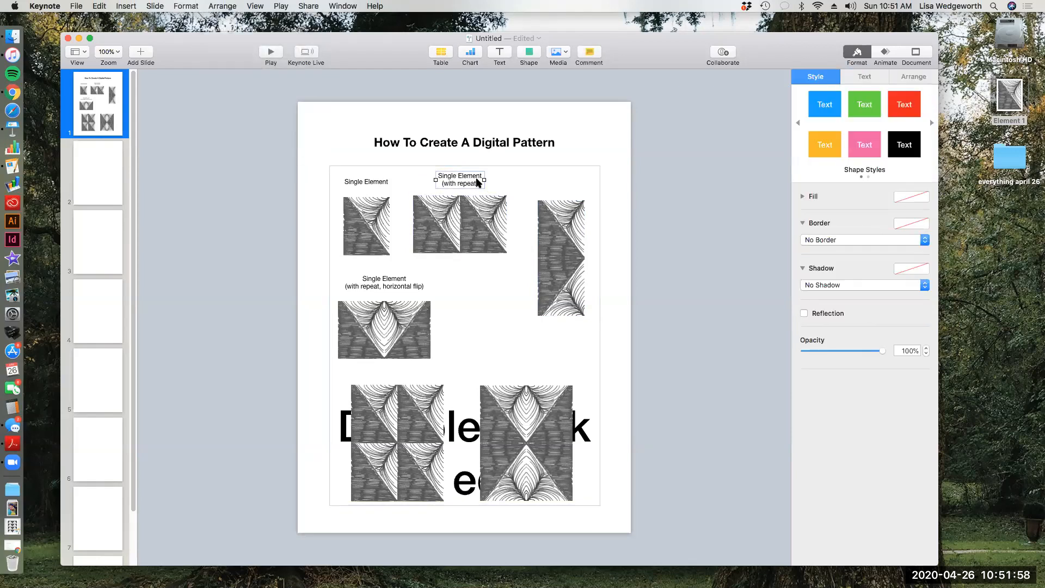
{"action": "left_click_drag", "start_coordinate": [461, 177], "coordinate": [563, 177]}
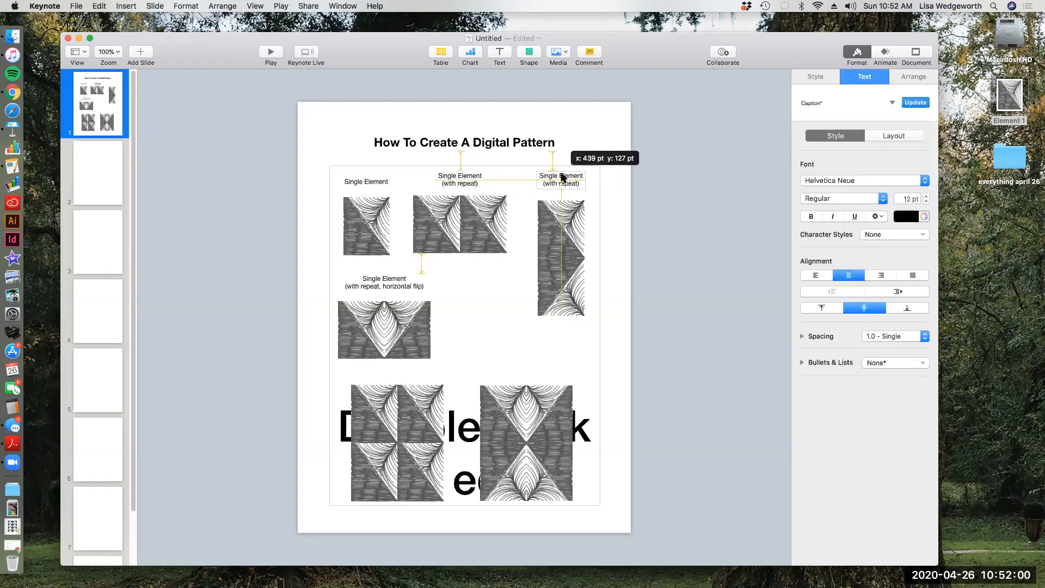
Regroup the horizontal repeat pair with its "Single Element (with repeat)" caption
{"action": "left_click", "coordinate": [463, 200]}
{"action": "left_click", "coordinate": [457, 177], "text": "shift"}
{"action": "left_click", "coordinate": [227, 6]}
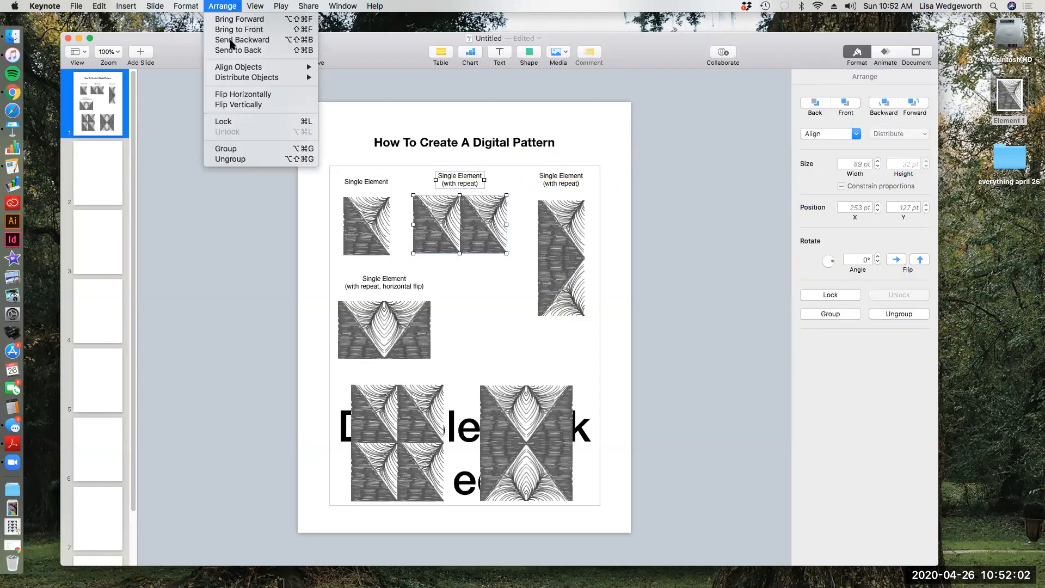
{"action": "left_click", "coordinate": [238, 149]}
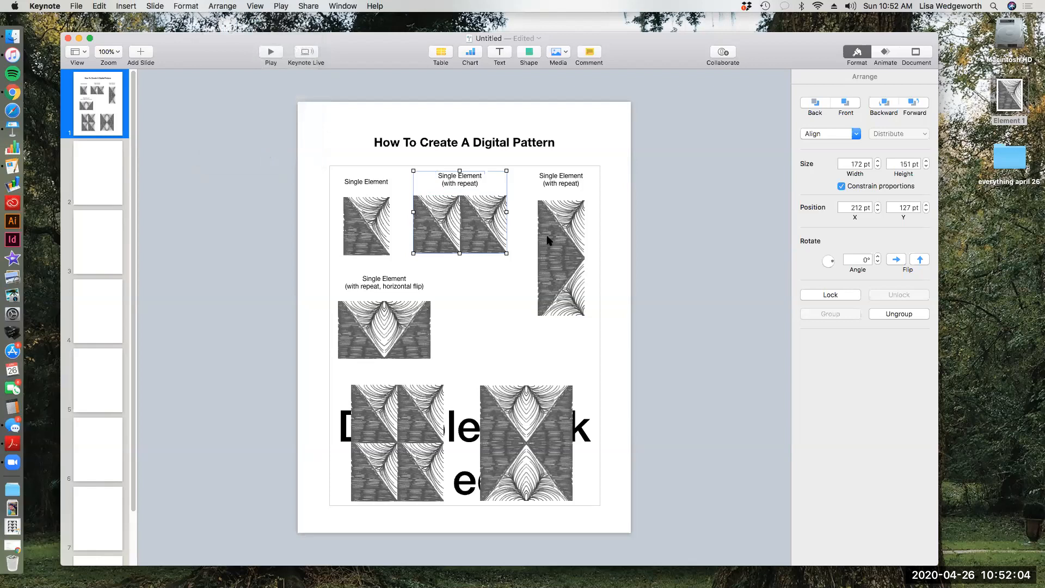
Change the vertical pair's caption to "Single Element (with repeat, vertical flip)" and widen and centre it so it fits on two lines above the pair
{"action": "left_click", "coordinate": [539, 219]}
{"action": "left_click", "coordinate": [562, 185]}
{"action": "left_click", "coordinate": [560, 183]}
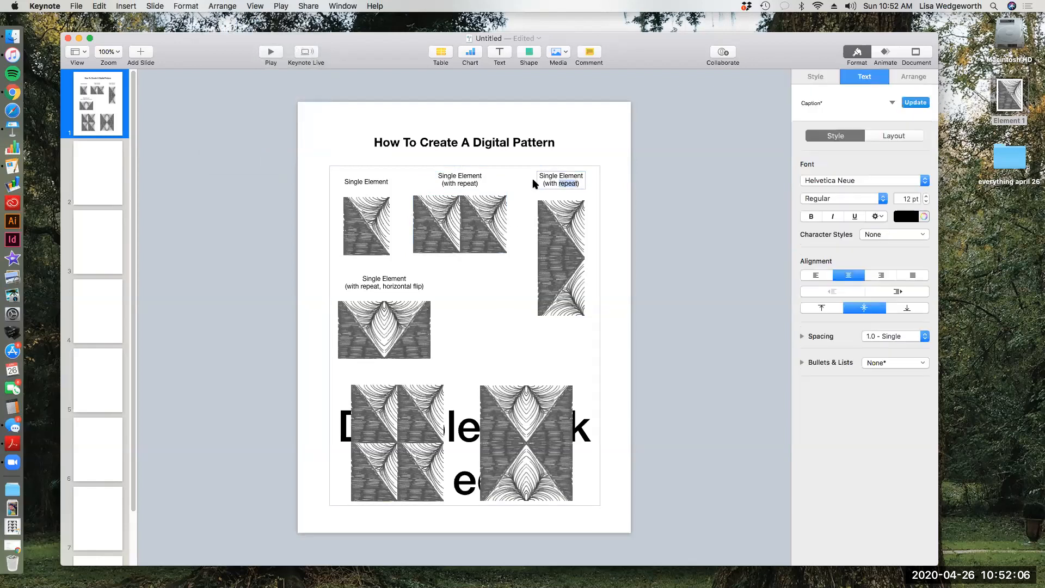
{"action": "left_click", "coordinate": [585, 185]}
{"action": "left_click_drag", "start_coordinate": [537, 178], "coordinate": [519, 180]}
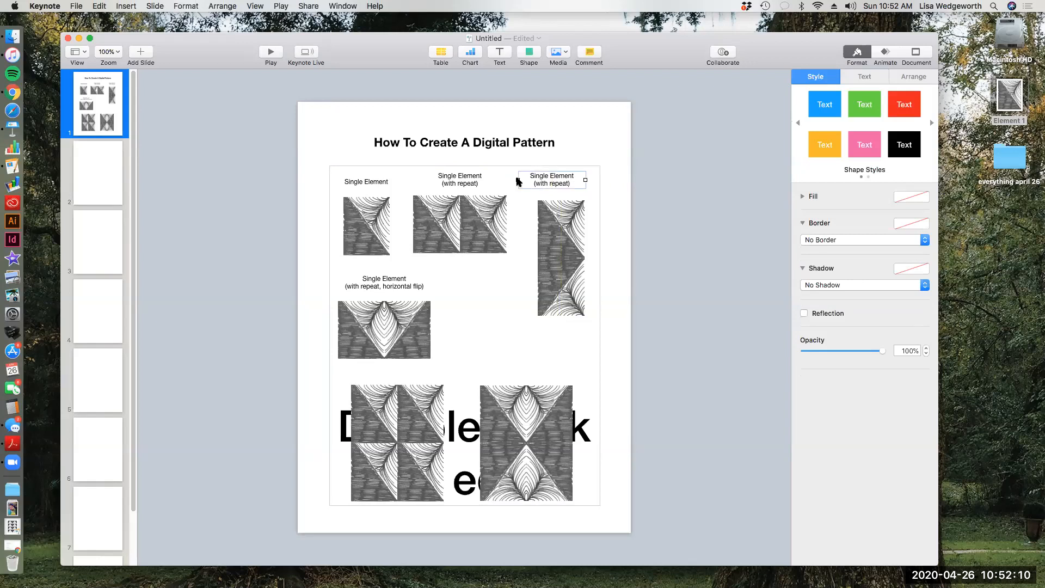
{"action": "left_click", "coordinate": [566, 185]}
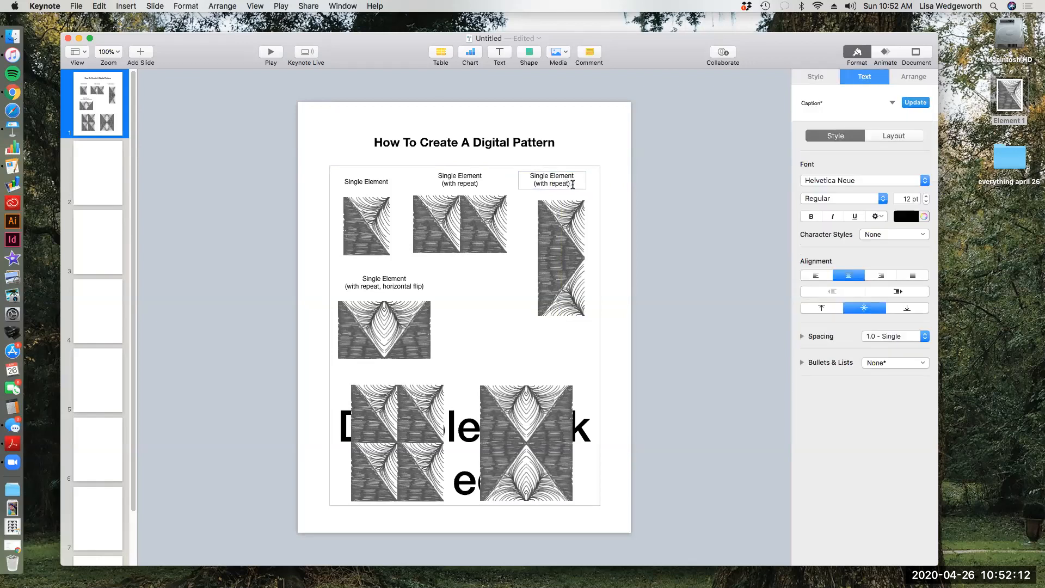
{"action": "type", "text": ", vertical flip"}
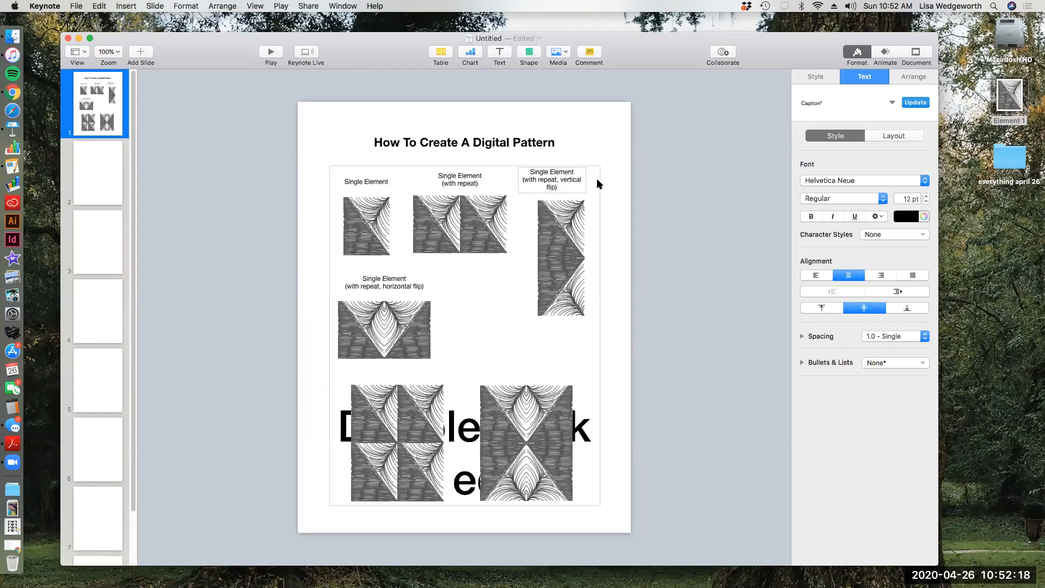
{"action": "key", "text": "Escape"}
{"action": "mouse_move", "coordinate": [585, 179]}
{"action": "left_mouse_down"}
{"action": "mouse_move", "coordinate": [564, 206]}
{"action": "mouse_move", "coordinate": [565, 180]}
{"action": "left_mouse_up"}
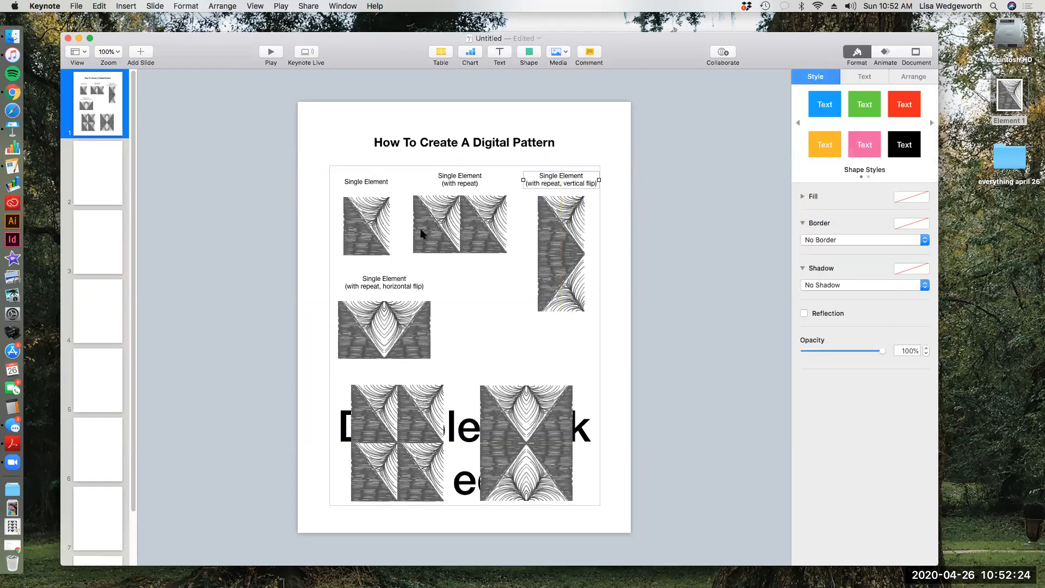
Ungroup the captions from the horizontal repeat pair and the single tile
{"action": "left_click", "coordinate": [462, 185]}
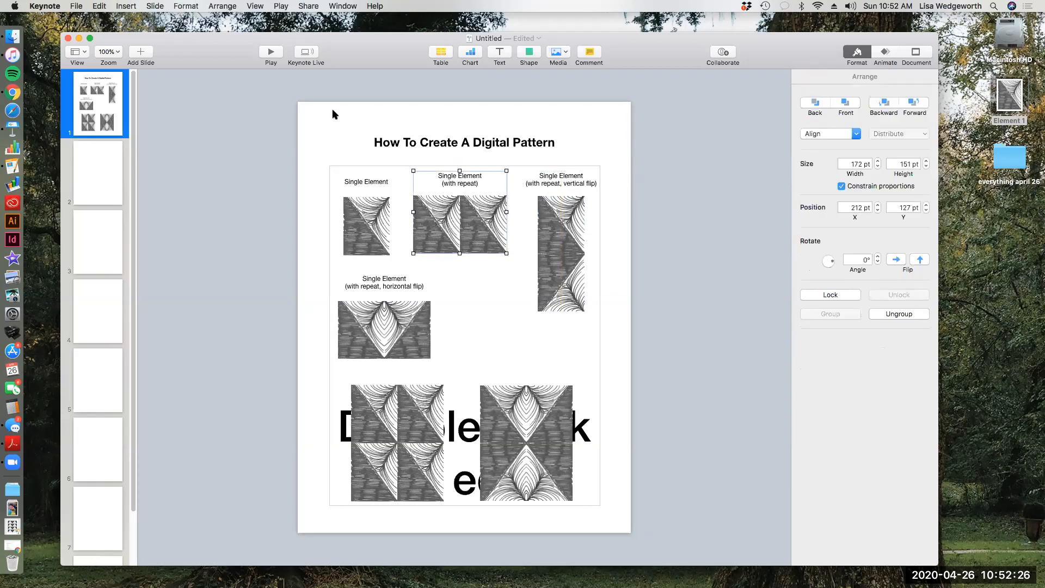
{"action": "left_click", "coordinate": [228, 7]}
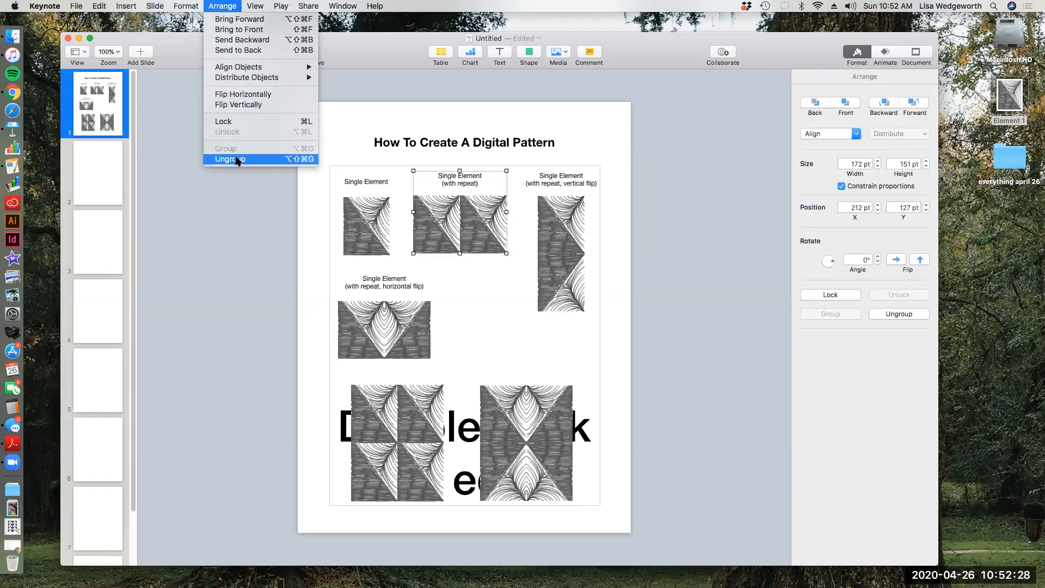
{"action": "left_click", "coordinate": [230, 159]}
{"action": "left_click", "coordinate": [351, 224]}
{"action": "left_click", "coordinate": [224, 7]}
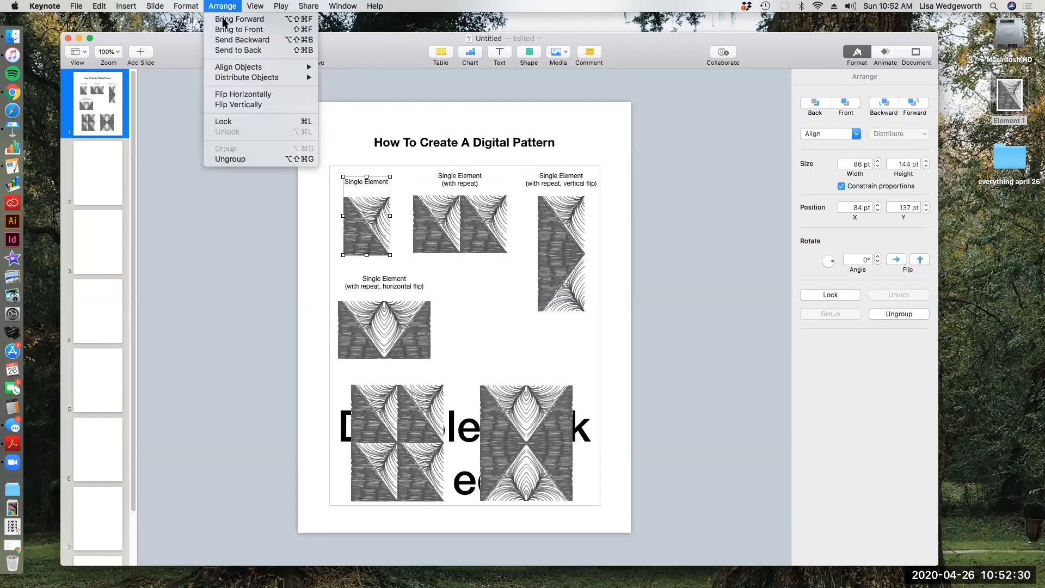
{"action": "left_click", "coordinate": [230, 159]}
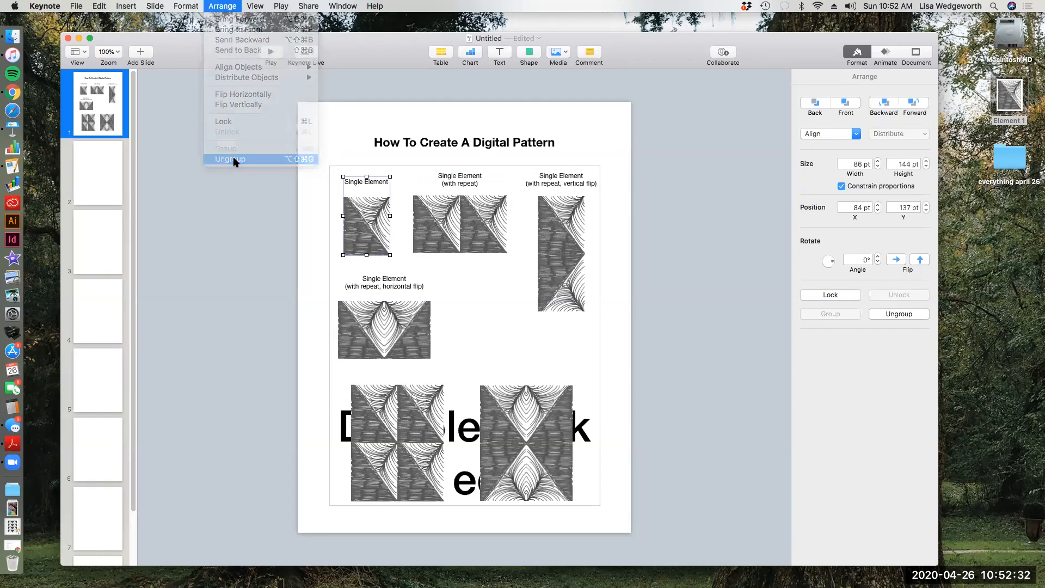
Align the top edges of the single tile, the horizontal repeat pair and the vertical pair
{"action": "left_click", "coordinate": [416, 258]}
{"action": "left_click", "coordinate": [364, 230]}
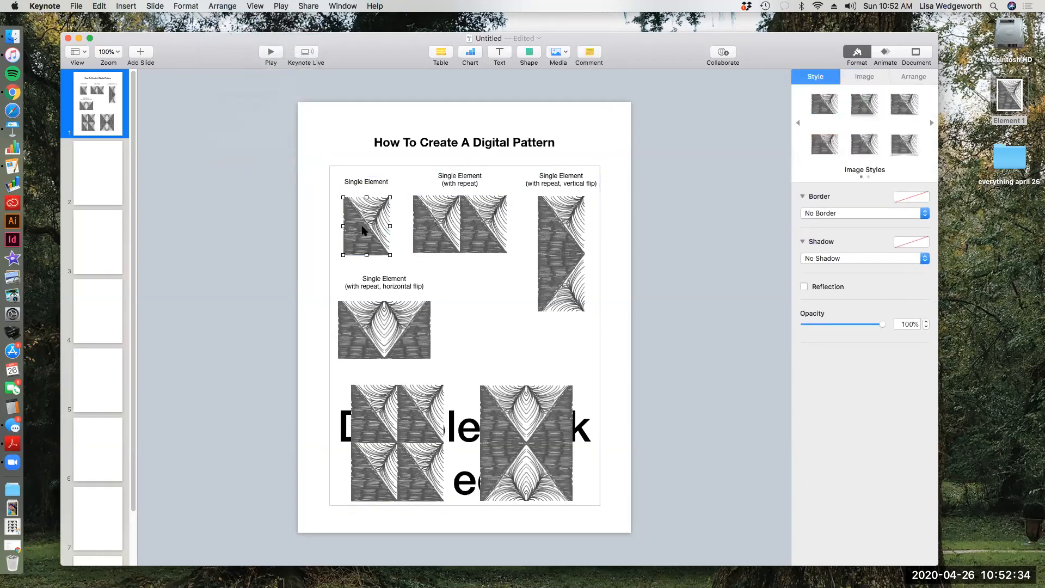
{"action": "left_click", "coordinate": [471, 231], "text": "shift"}
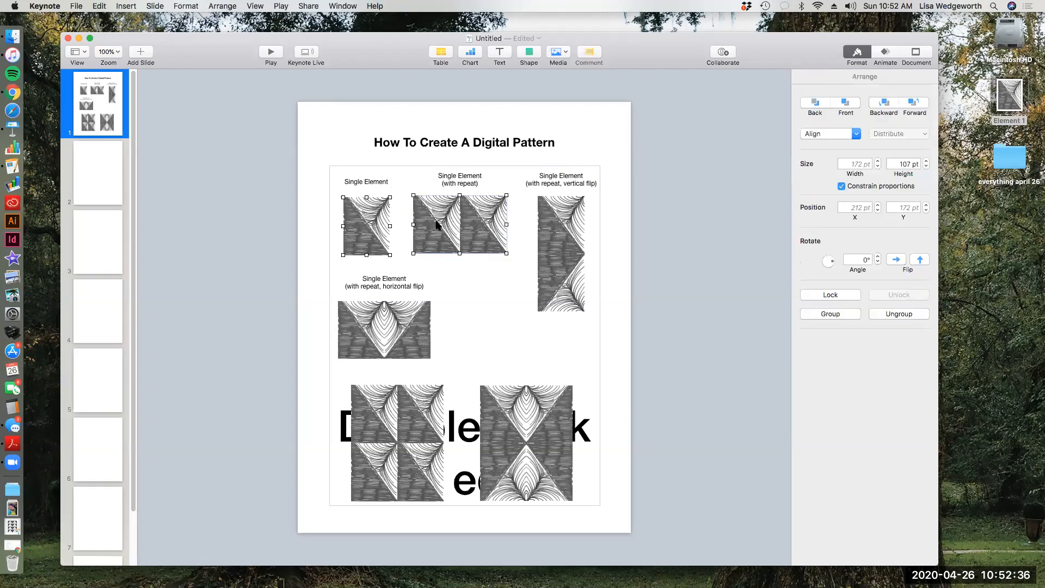
{"action": "left_click", "coordinate": [570, 241], "text": "shift"}
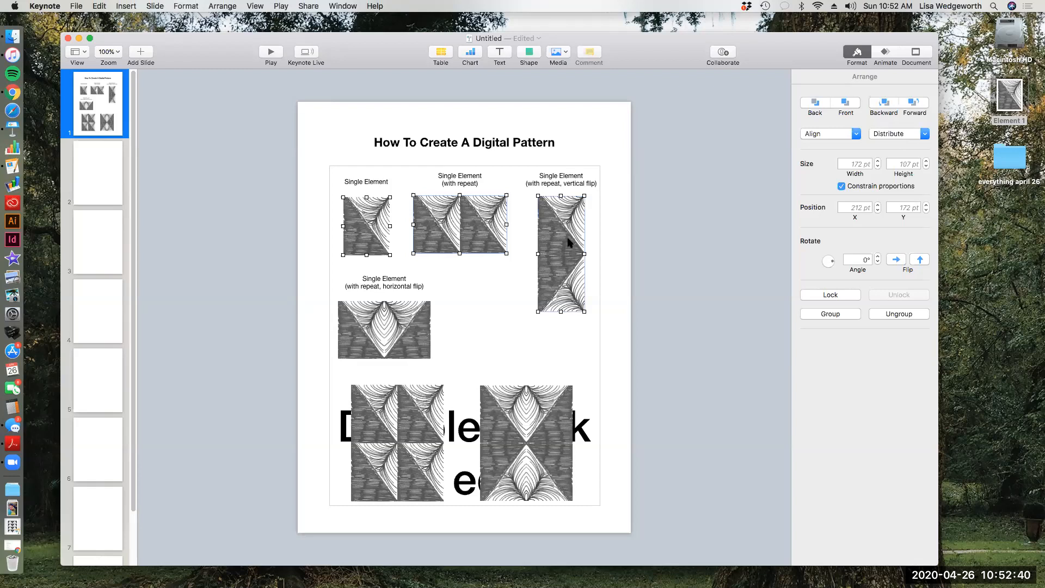
{"action": "left_click", "coordinate": [221, 6]}
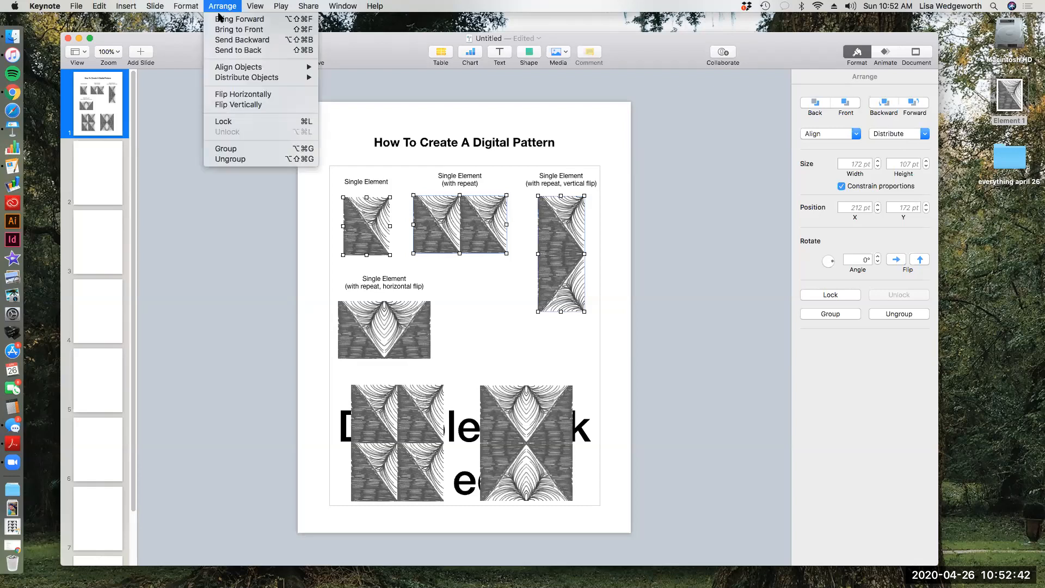
{"action": "mouse_move", "coordinate": [224, 66]}
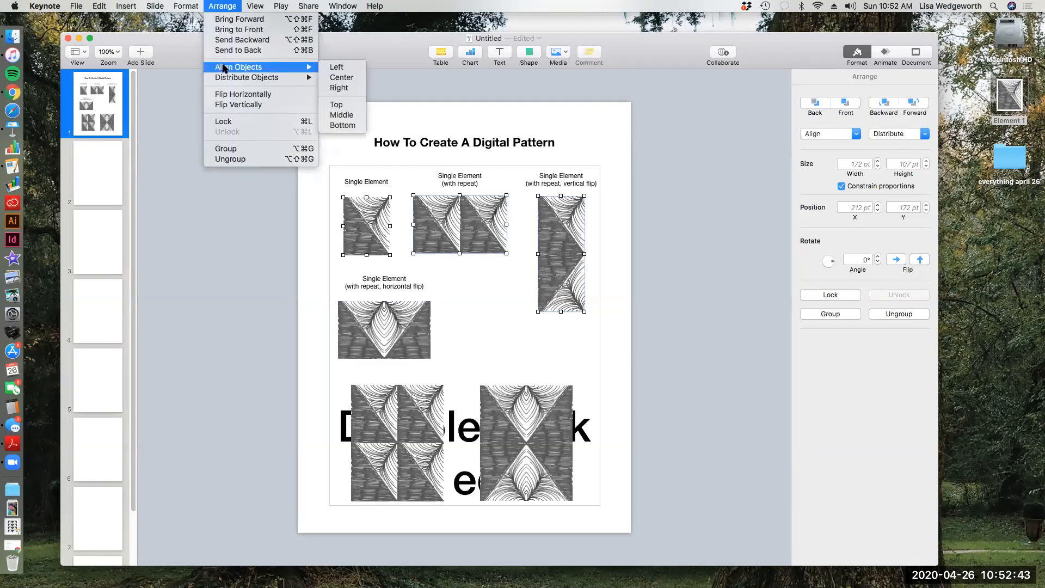
{"action": "left_click", "coordinate": [336, 104]}
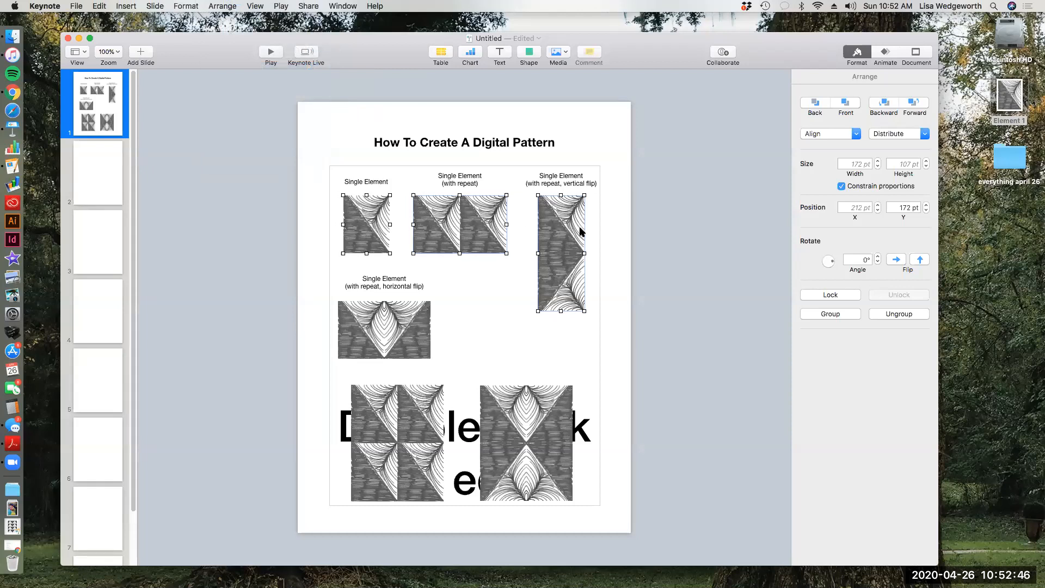
Group the single tile with its "Single Element" caption, and the horizontal repeat pair with its "(with repeat)" caption
{"action": "left_click", "coordinate": [509, 265]}
{"action": "left_click", "coordinate": [384, 185]}
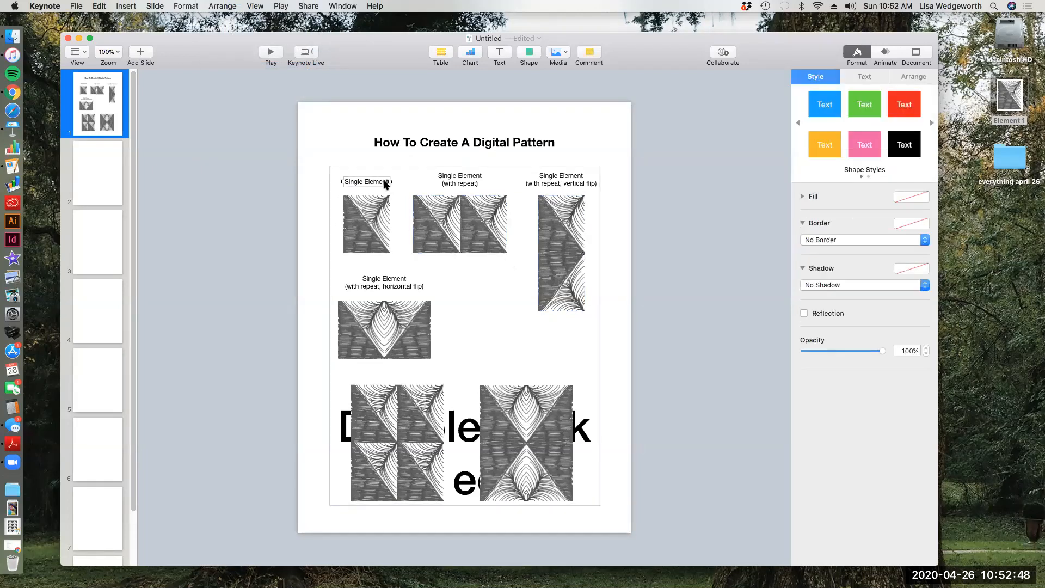
{"action": "left_click", "coordinate": [379, 216], "text": "shift"}
{"action": "left_click", "coordinate": [222, 6]}
{"action": "left_click", "coordinate": [234, 150]}
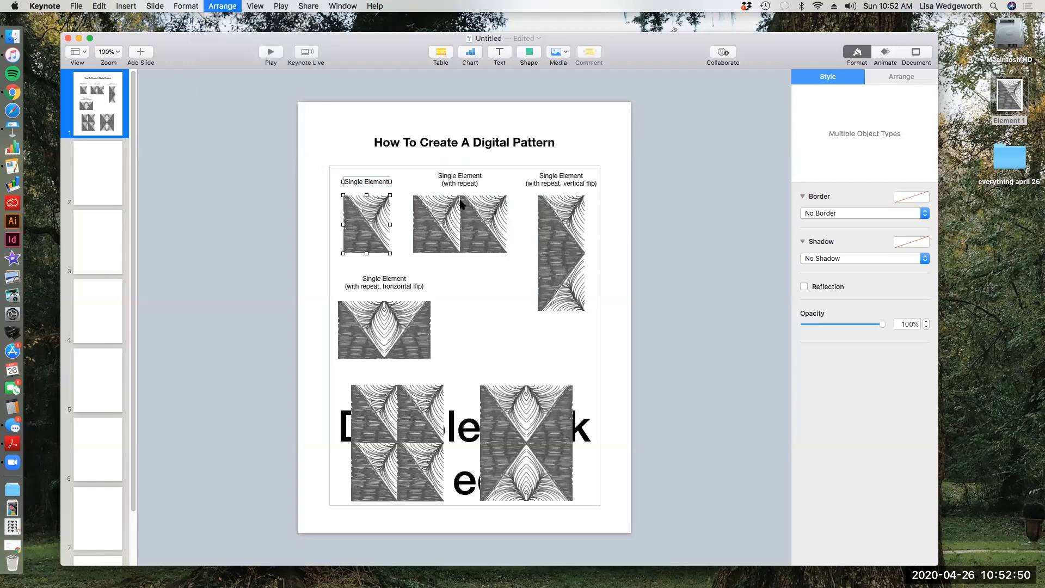
{"action": "left_click", "coordinate": [462, 205]}
{"action": "left_click", "coordinate": [459, 180], "text": "shift"}
{"action": "left_click", "coordinate": [222, 6]}
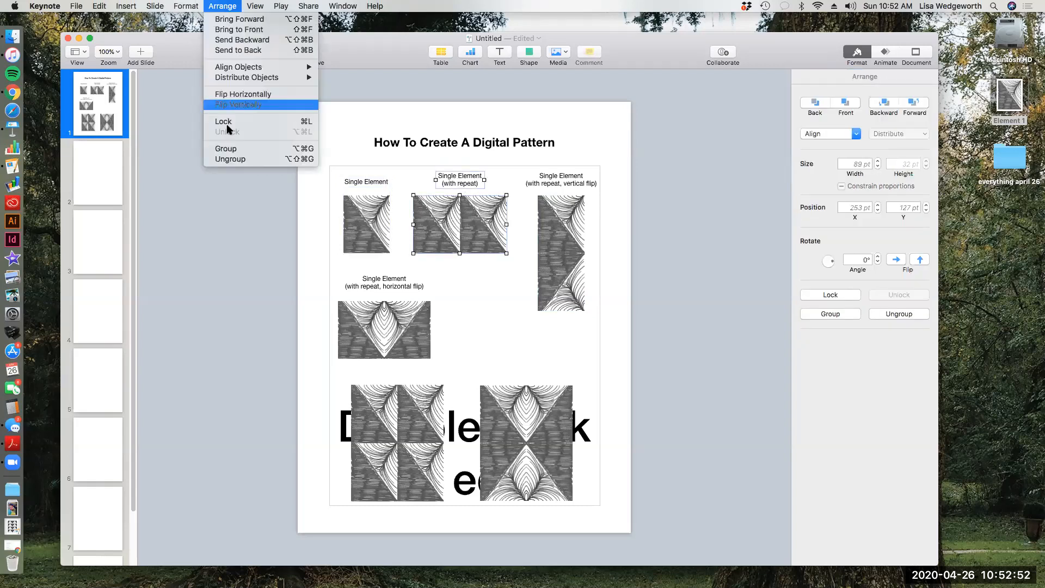
{"action": "left_click", "coordinate": [234, 149]}
Group the vertical flip pair with its caption, and the horizontal flip pair with its caption
{"action": "left_click", "coordinate": [574, 239]}
{"action": "left_click", "coordinate": [570, 181], "text": "shift"}
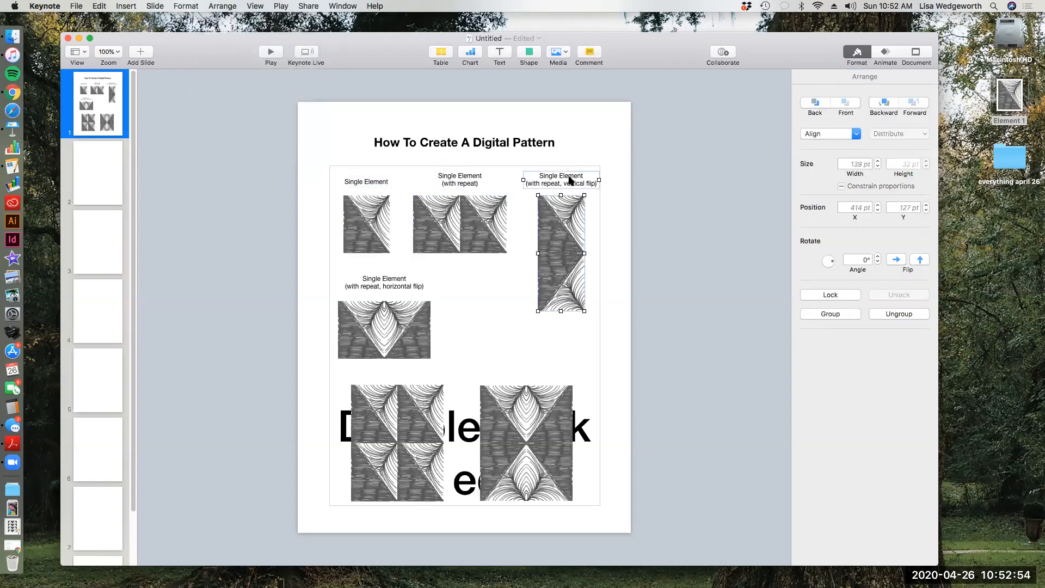
{"action": "left_click", "coordinate": [224, 6]}
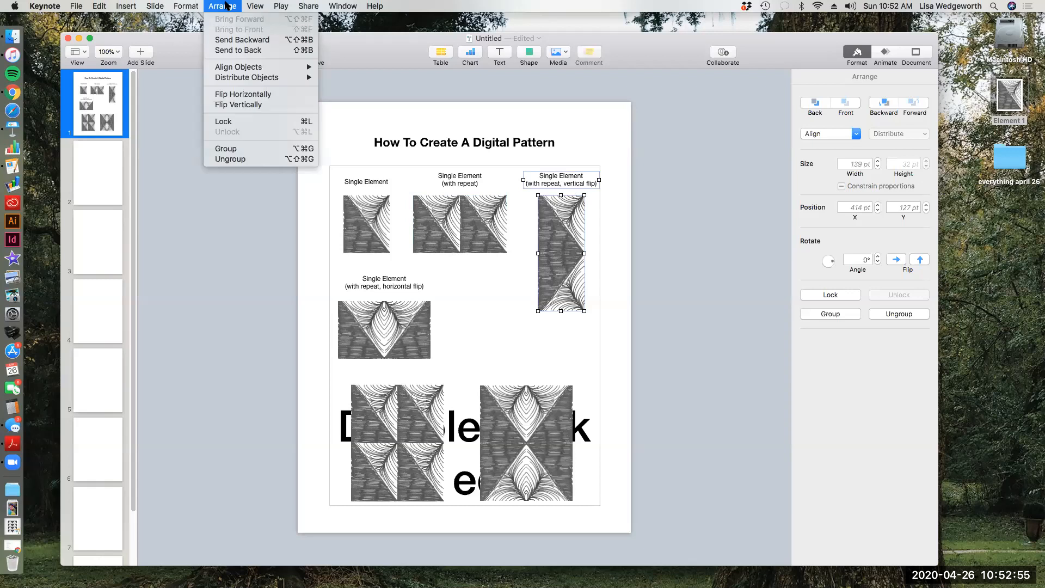
{"action": "left_click", "coordinate": [241, 148]}
{"action": "left_click", "coordinate": [383, 311]}
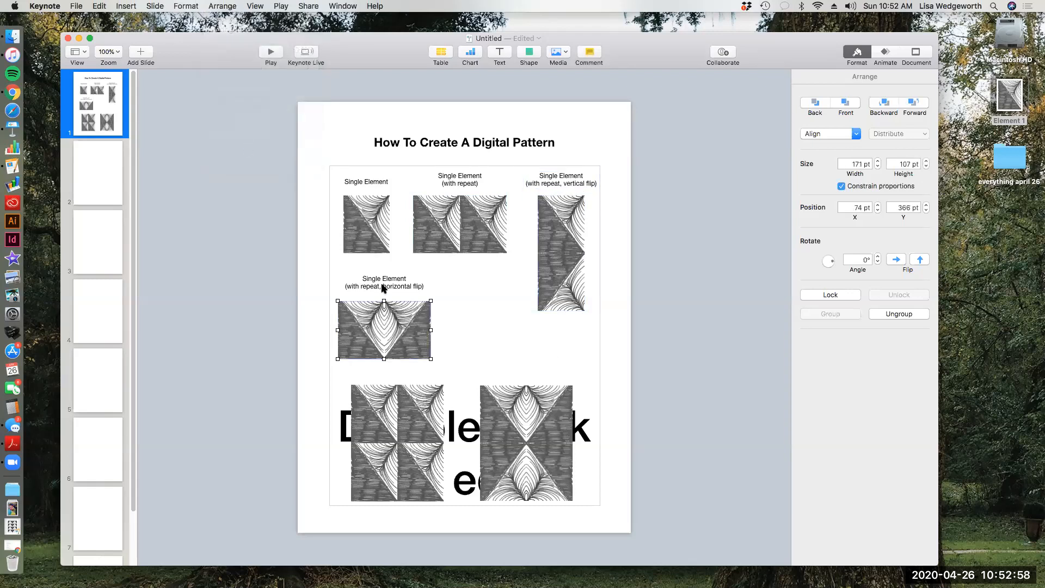
{"action": "left_click", "coordinate": [388, 289]}
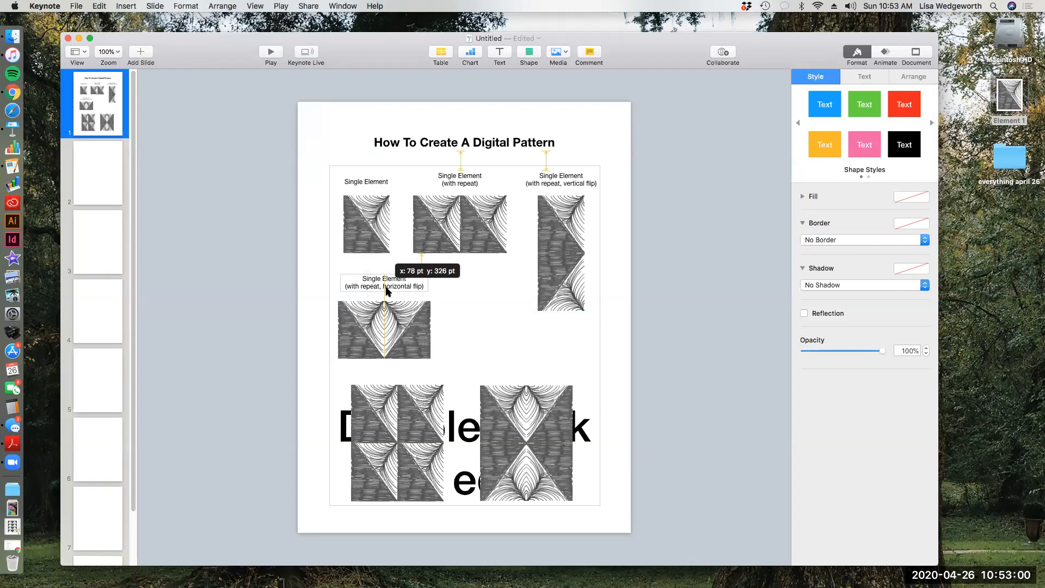
{"action": "left_click", "coordinate": [385, 319], "text": "shift"}
{"action": "left_click", "coordinate": [222, 6]}
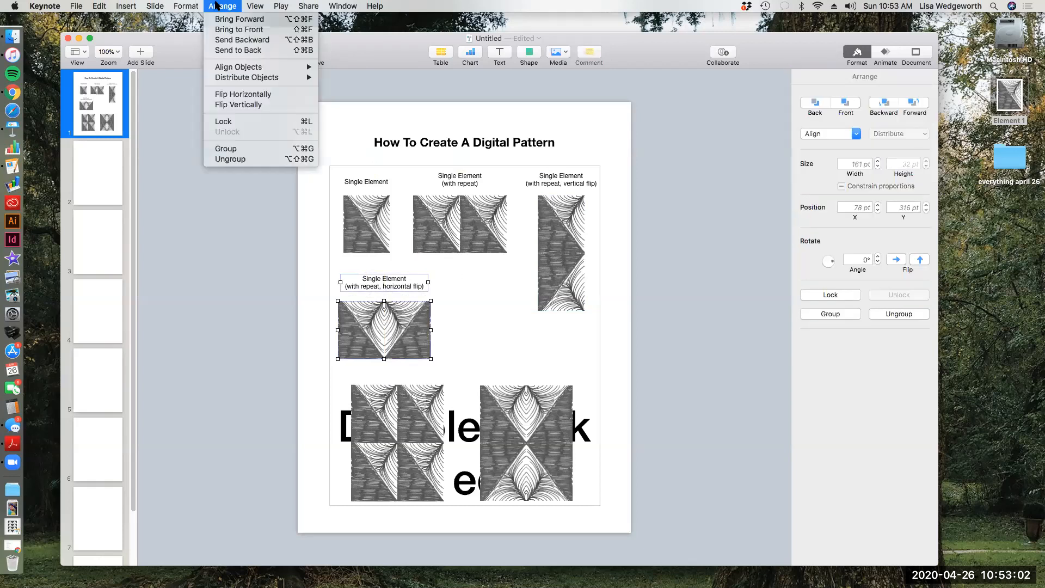
{"action": "left_click", "coordinate": [237, 149]}
Move the two four-tile blocks slightly outward and down to the frame's lower edge, and raise the captioned horizontal flip pair slightly
{"action": "left_click_drag", "start_coordinate": [385, 398], "coordinate": [373, 407]}
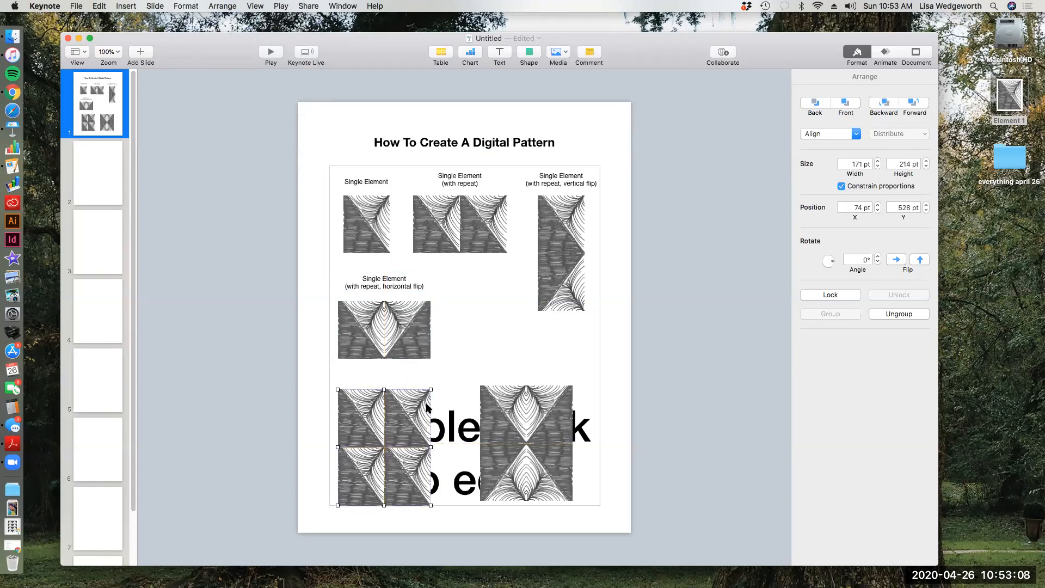
{"action": "left_click_drag", "start_coordinate": [510, 439], "coordinate": [517, 444]}
{"action": "left_click_drag", "start_coordinate": [408, 343], "coordinate": [408, 338]}
{"action": "left_click", "coordinate": [403, 375]}
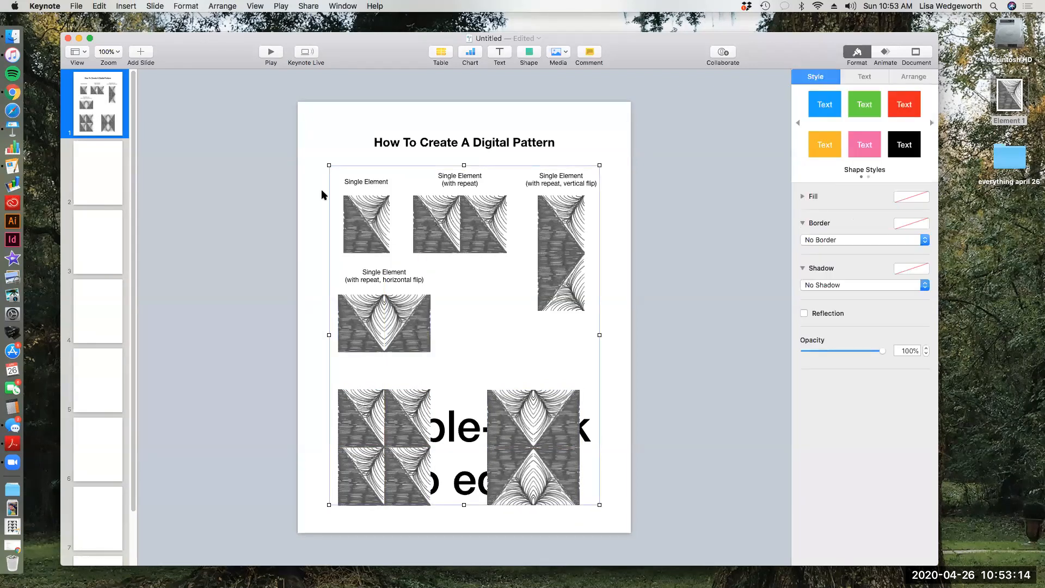
Add a two-line text box reading "Single Element" and "(with repeat as pattern)"
{"action": "left_click", "coordinate": [500, 52]}
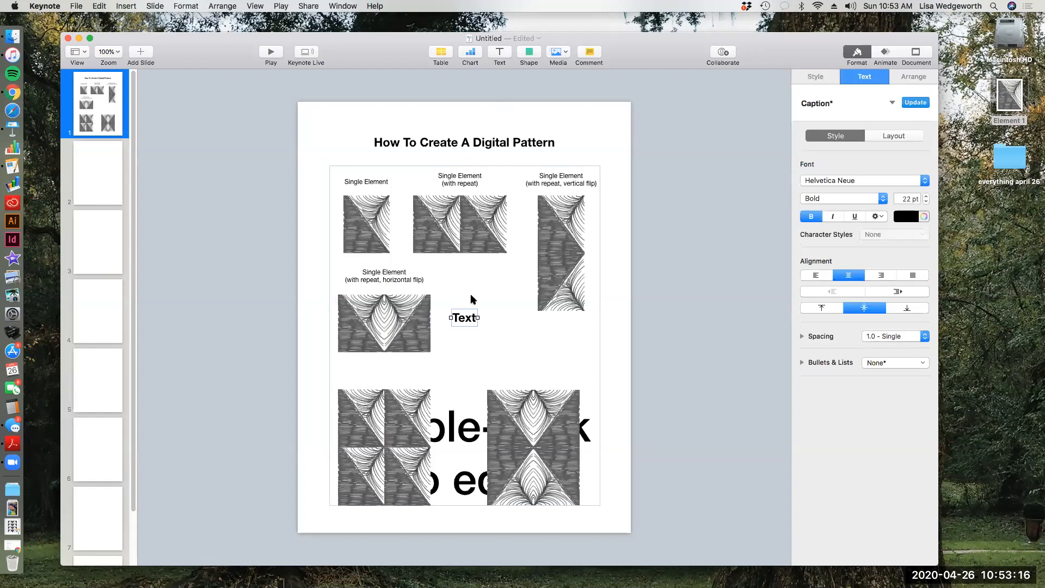
{"action": "double_click", "coordinate": [465, 319]}
{"action": "type", "text": "Single Element"}
{"action": "key", "text": "BackSpace"}
{"action": "key", "text": "BackSpace"}
{"action": "type", "text": "ent"}
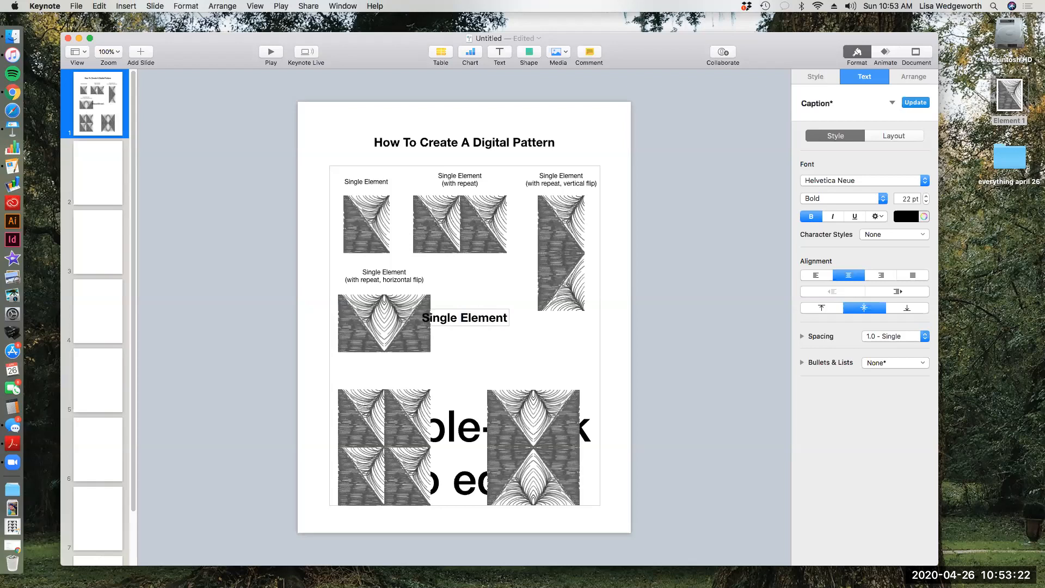
{"action": "key", "text": "Return"}
{"action": "type", "text": "(with repear"}
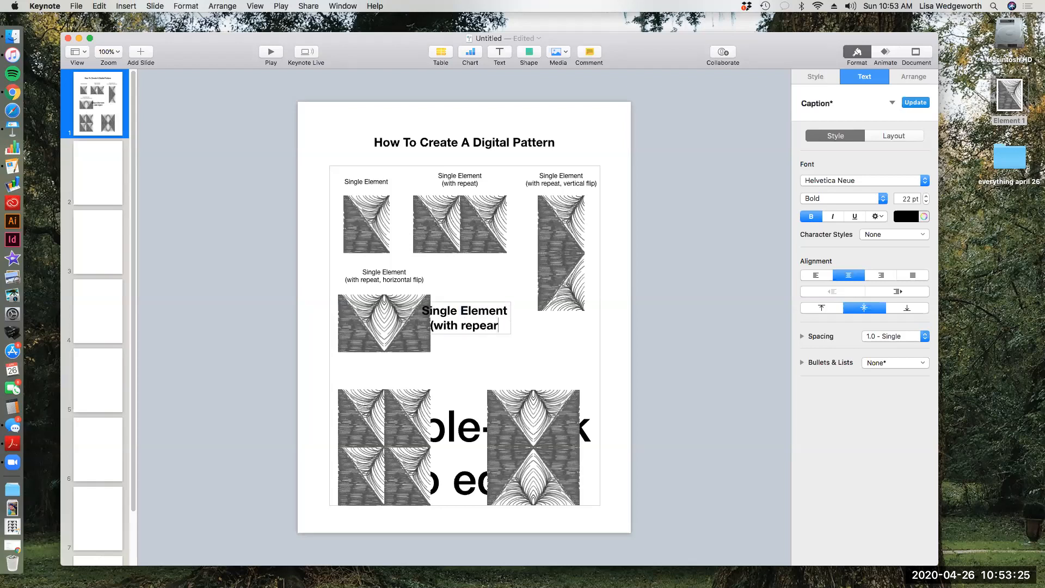
{"action": "key", "text": "BackSpace"}
{"action": "type", "text": "th repeat"}
{"action": "key", "text": "BackSpace"}
{"action": "key", "text": "BackSpace"}
{"action": "key", "text": "BackSpace"}
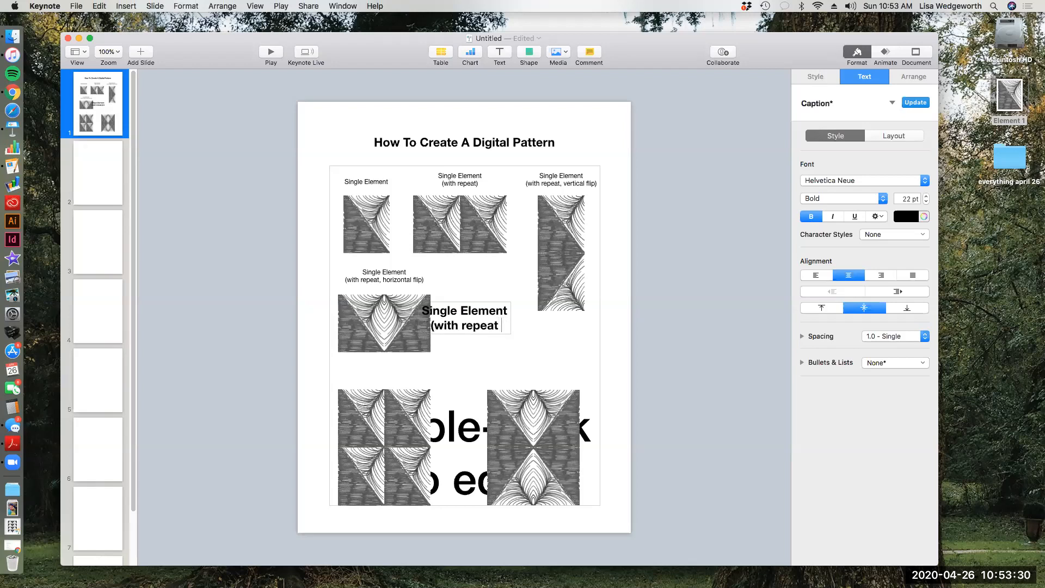
{"action": "type", "text": "as p"}
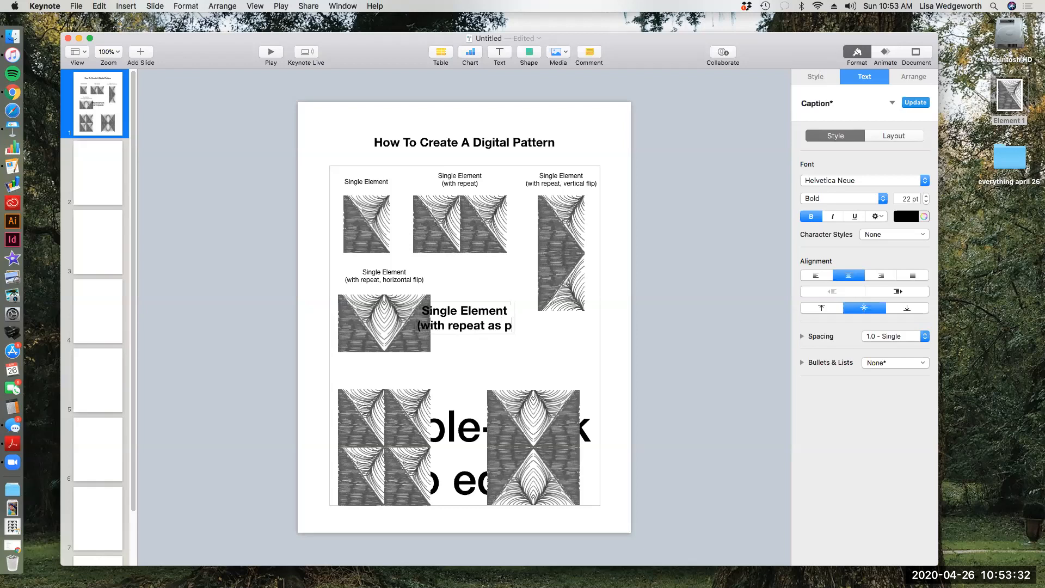
{"action": "type", "text": "attern)"}
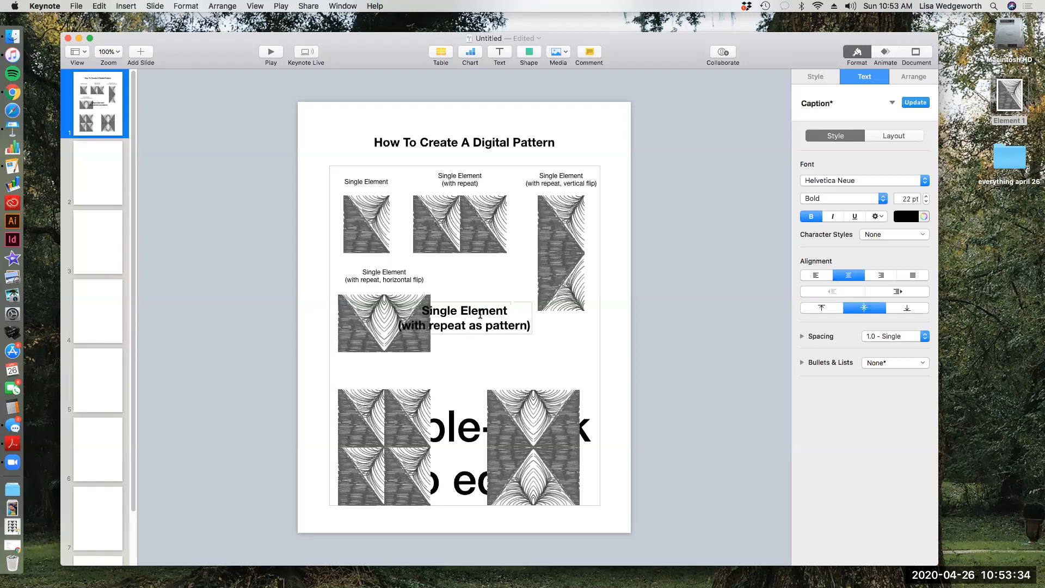
Format both lines of the new caption as 12 pt without bold
{"action": "triple_click", "coordinate": [490, 323]}
{"action": "left_click_drag", "start_coordinate": [529, 326], "coordinate": [418, 302]}
{"action": "left_click", "coordinate": [927, 201]}
{"action": "left_click", "coordinate": [927, 201]}
{"action": "left_click", "coordinate": [926, 201]}
{"action": "left_click", "coordinate": [927, 200]}
{"action": "left_click", "coordinate": [927, 201]}
{"action": "left_click", "coordinate": [812, 216]}
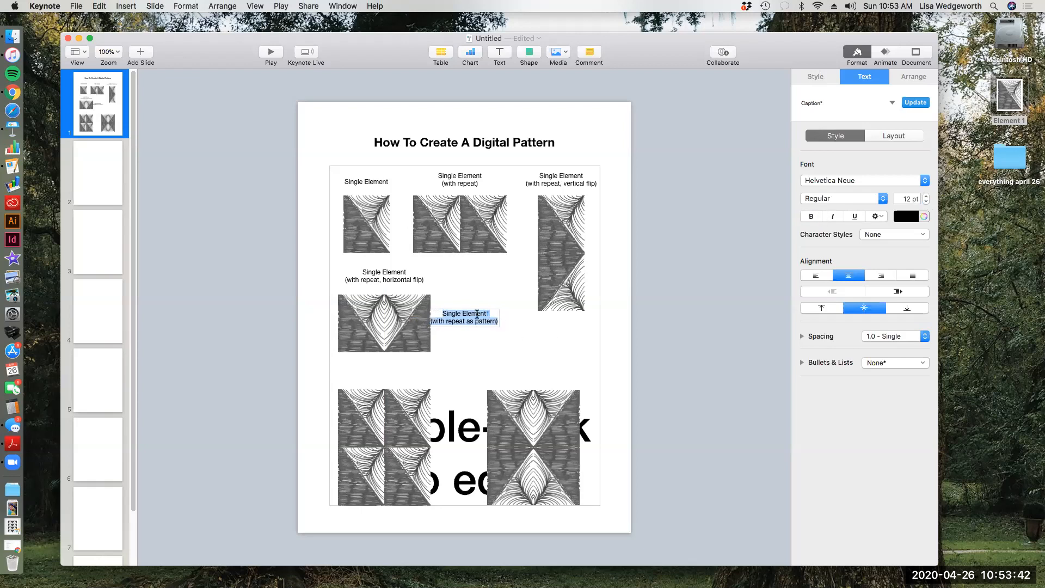
Centre the caption above the unflipped four-tile block and change its second line to "(with repeat, no flip as pattern)"
{"action": "left_click", "coordinate": [473, 354]}
{"action": "left_click_drag", "start_coordinate": [467, 326], "coordinate": [385, 375]}
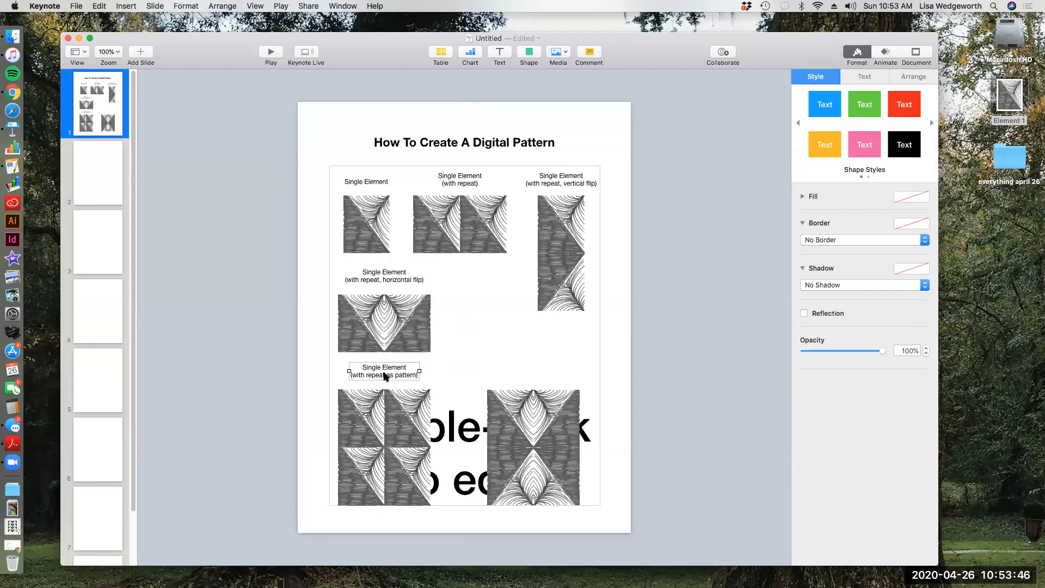
{"action": "left_click", "coordinate": [384, 375]}
{"action": "type", "text": ", no flip"}
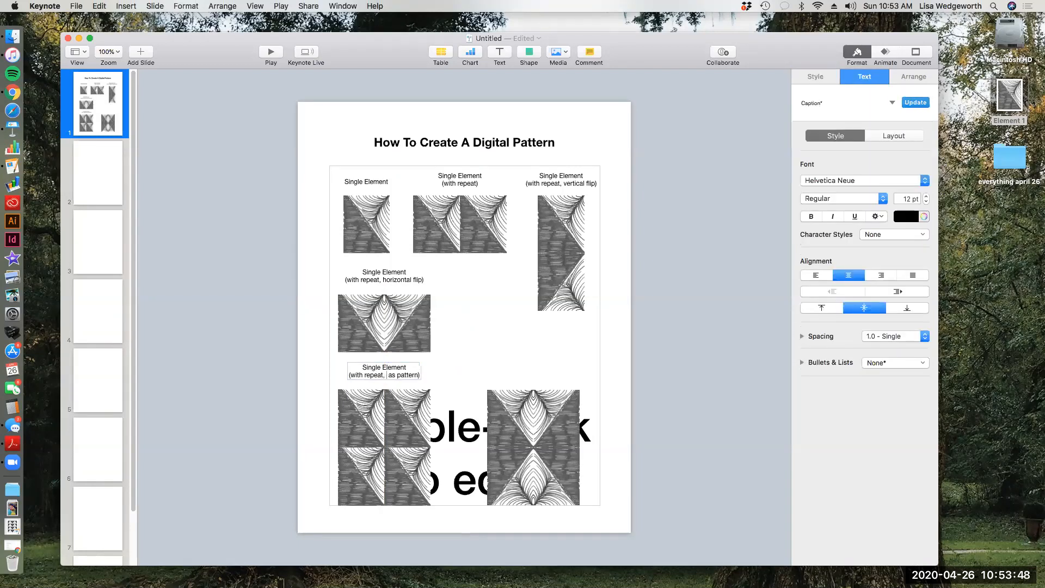
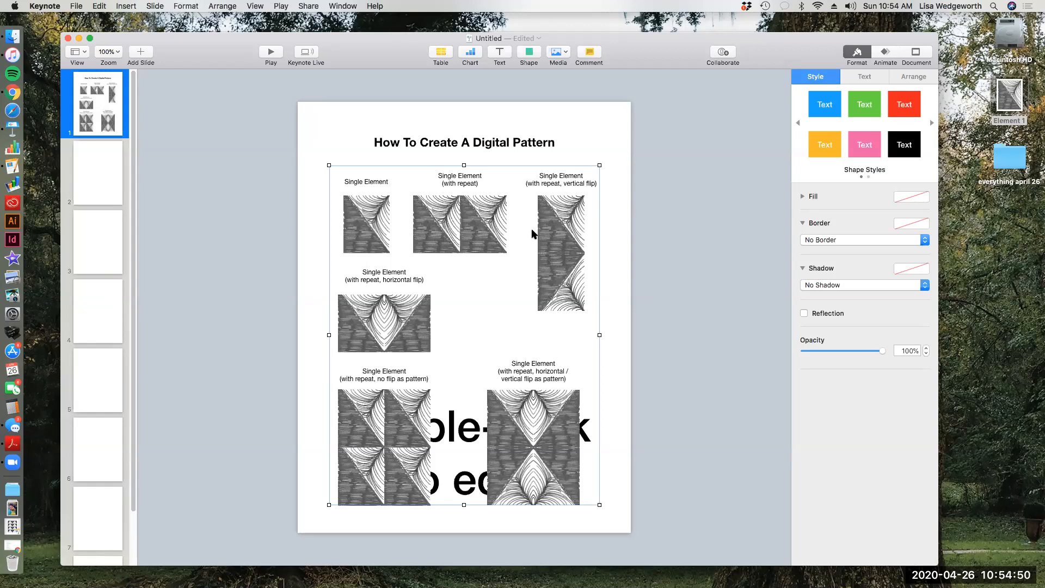
Preview the finished "How To Create A Digital Pattern" slide full screen as a slideshow
{"action": "left_click", "coordinate": [99, 189]}
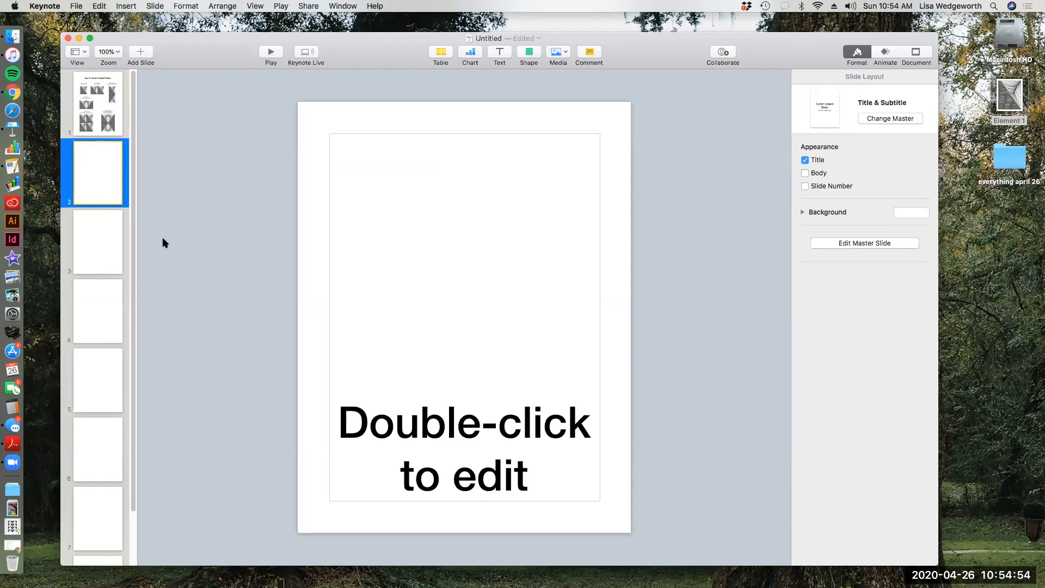
{"action": "left_click", "coordinate": [101, 123]}
{"action": "left_click", "coordinate": [97, 159]}
{"action": "left_click", "coordinate": [271, 53]}
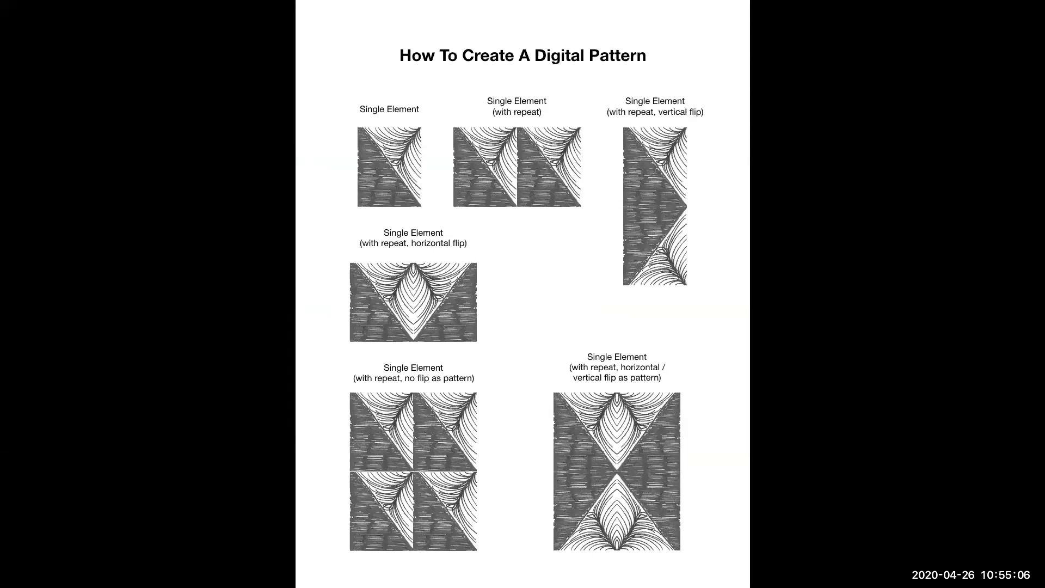
{"action": "key", "text": "Escape"}
{"action": "left_click", "coordinate": [105, 163]}
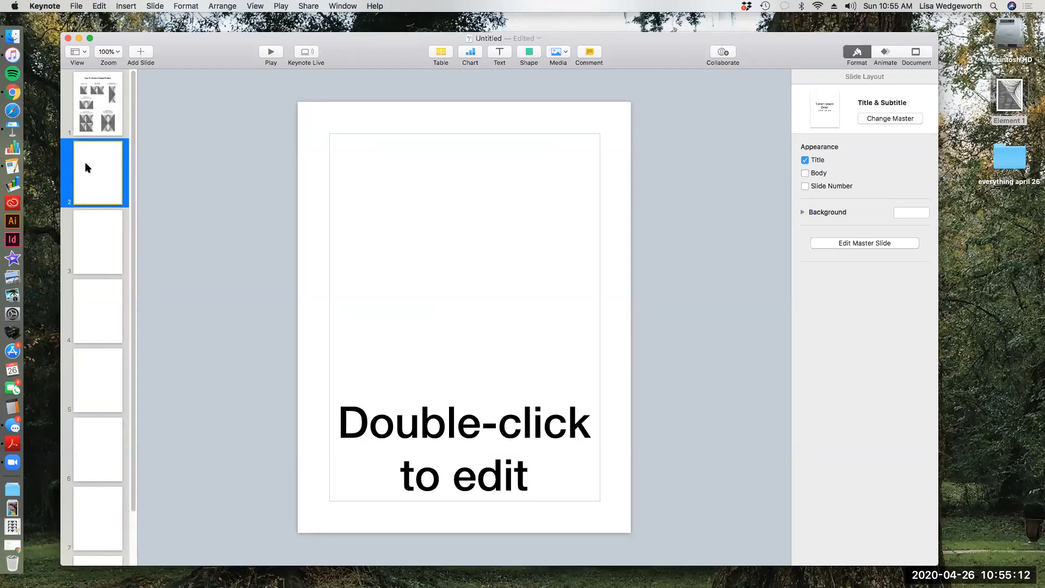
{"action": "left_click", "coordinate": [87, 114]}
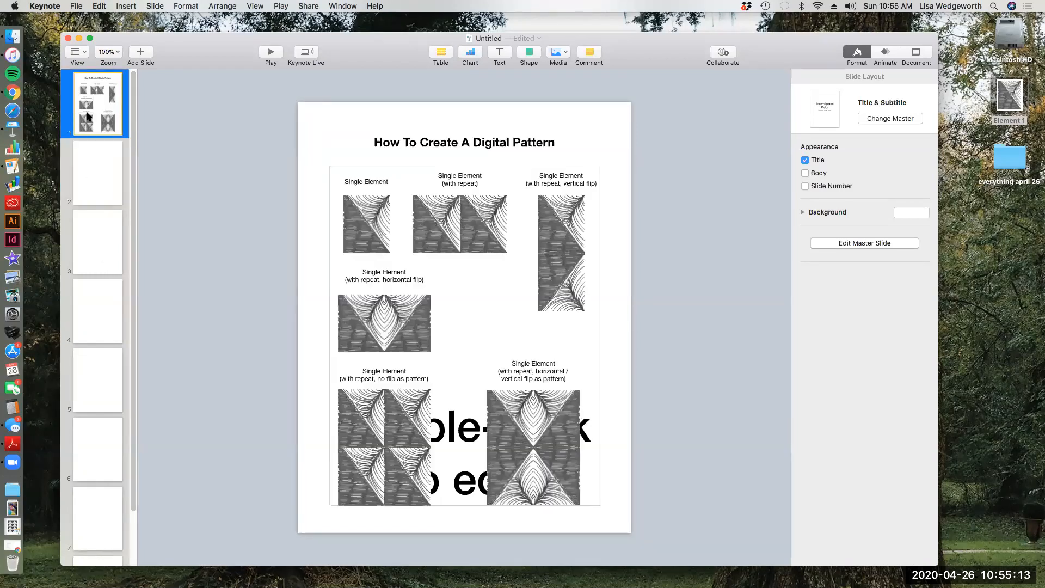
{"action": "left_click", "coordinate": [96, 190]}
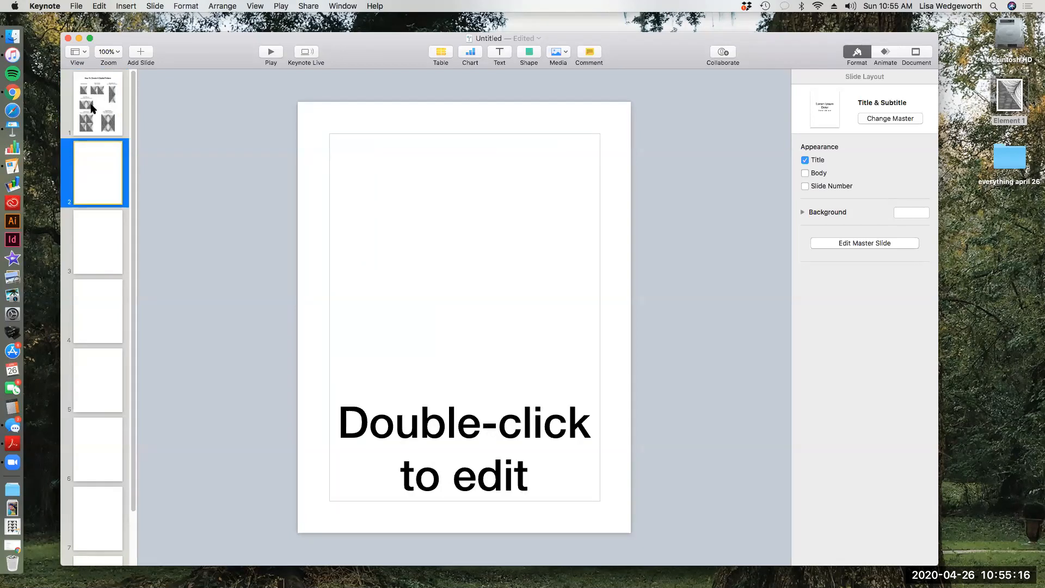
{"action": "left_click", "coordinate": [94, 122]}
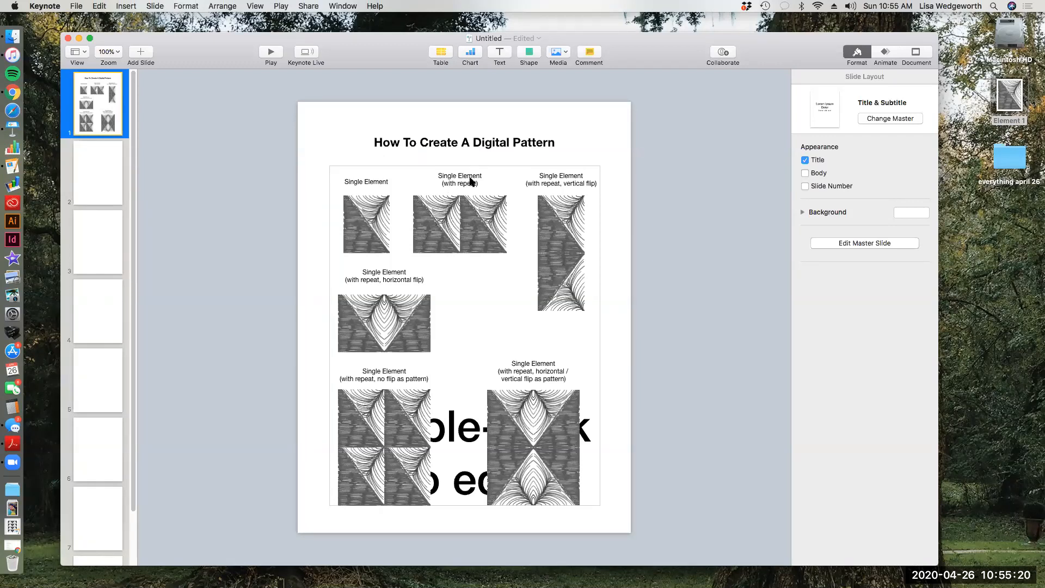
Place the Element 1 image in the upper-left corner of slide 2's frame and shrink it to about 141 pt high
{"action": "left_click", "coordinate": [84, 158]}
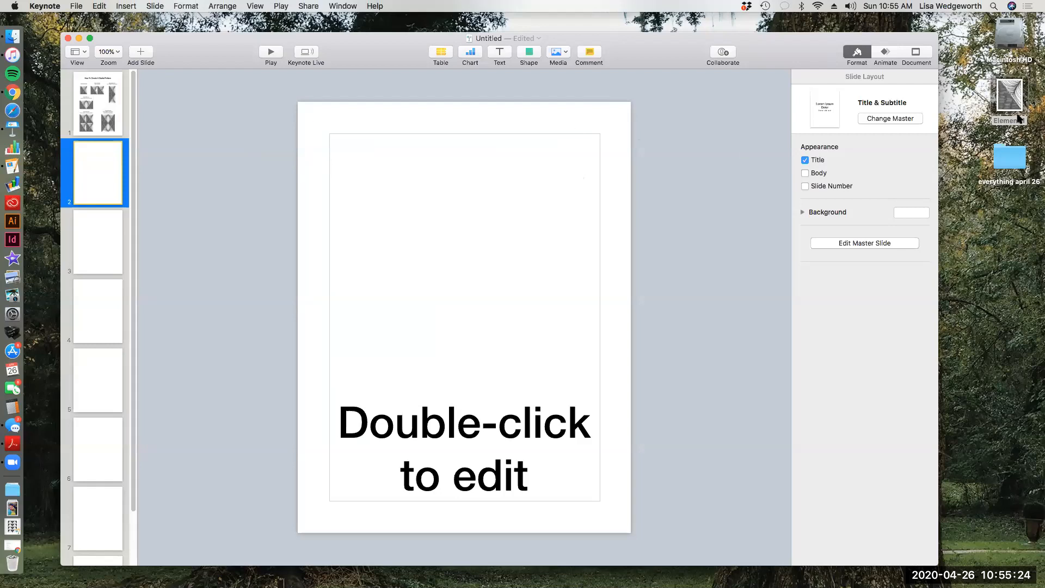
{"action": "left_click_drag", "start_coordinate": [1017, 97], "coordinate": [398, 217]}
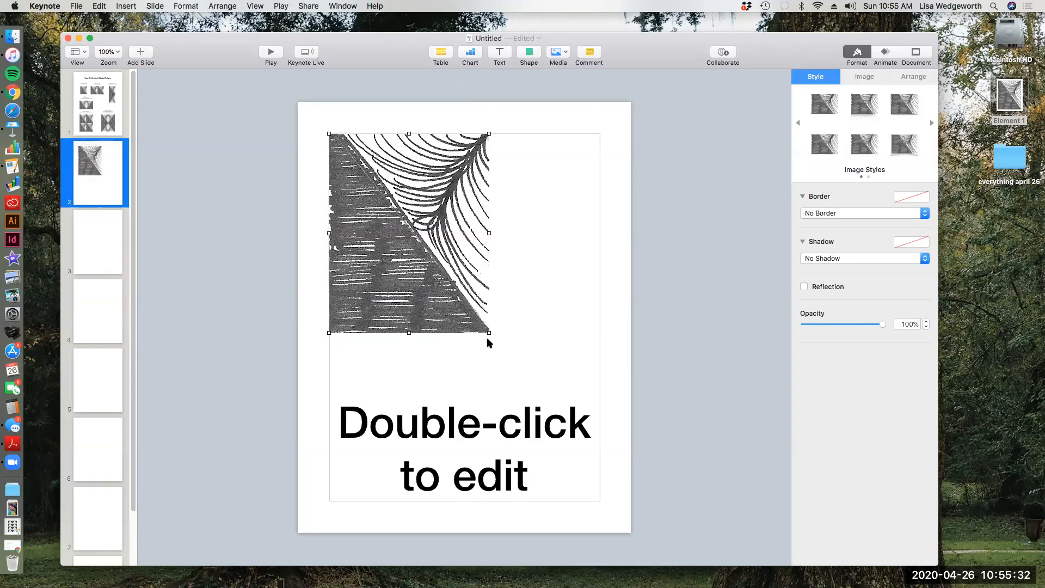
{"action": "left_click_drag", "start_coordinate": [488, 336], "coordinate": [418, 173]}
Duplicate the tile directly to its right on slide 2 and group the two tiles
{"action": "left_click", "coordinate": [495, 187]}
{"action": "left_click", "coordinate": [368, 169]}
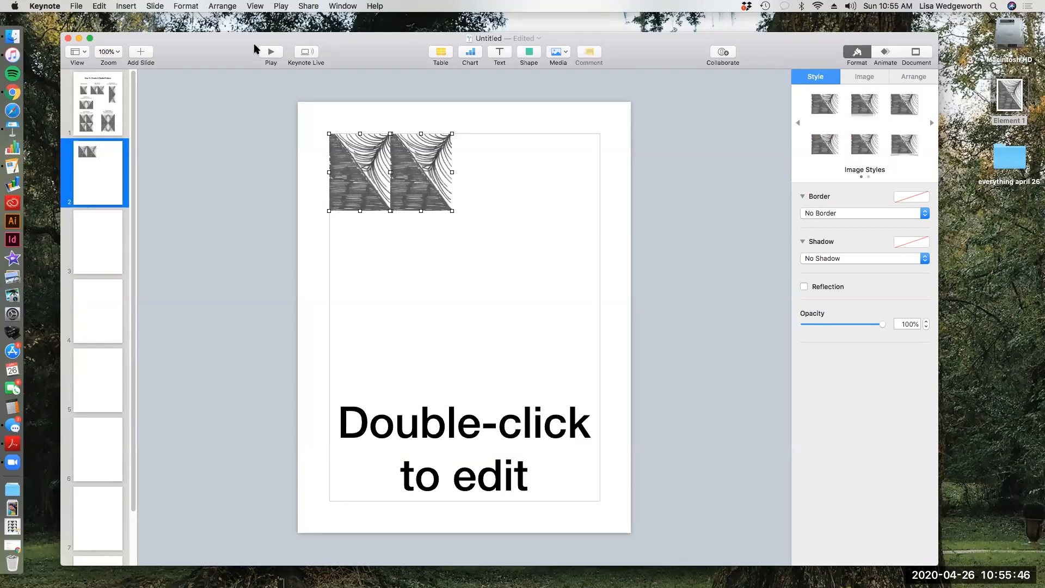
{"action": "left_click", "coordinate": [220, 6]}
{"action": "left_click", "coordinate": [227, 147]}
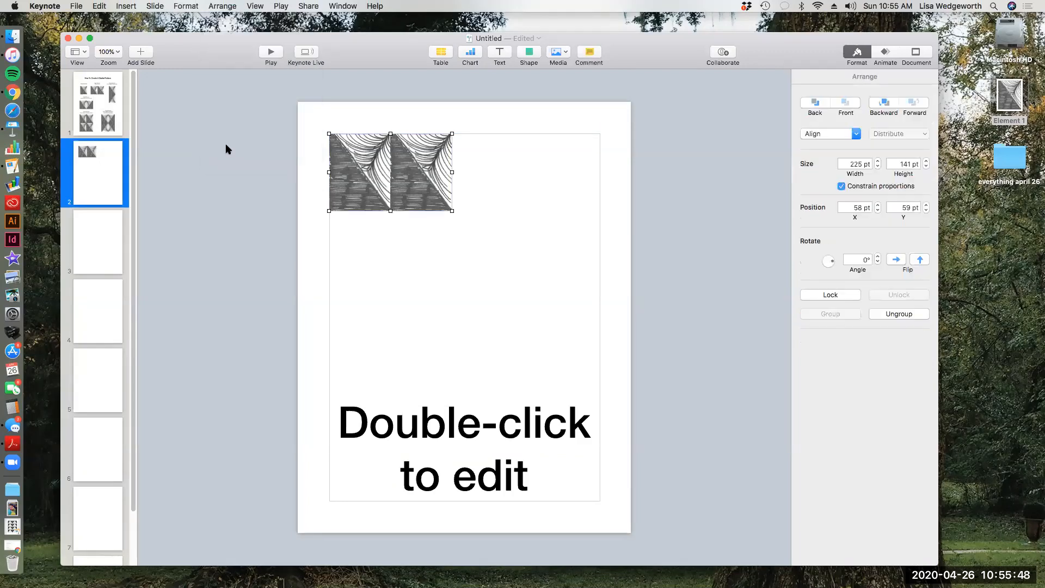
Duplicate the pair to form a grouped row of four tiles and enlarge the row to 496 × 156 pt
{"action": "left_click_drag", "start_coordinate": [360, 175], "coordinate": [483, 175]}
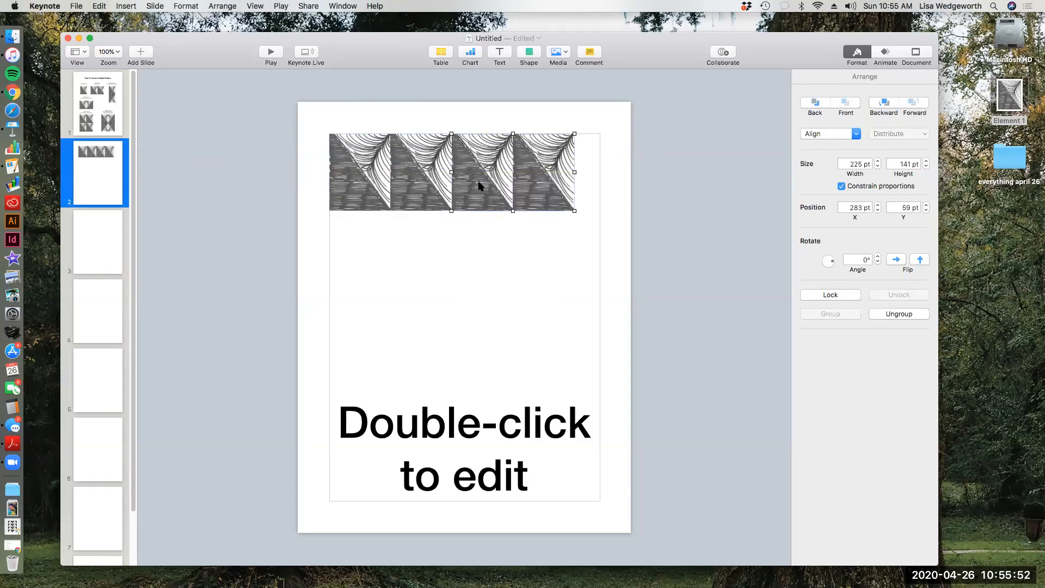
{"action": "left_click", "coordinate": [376, 170], "text": "shift"}
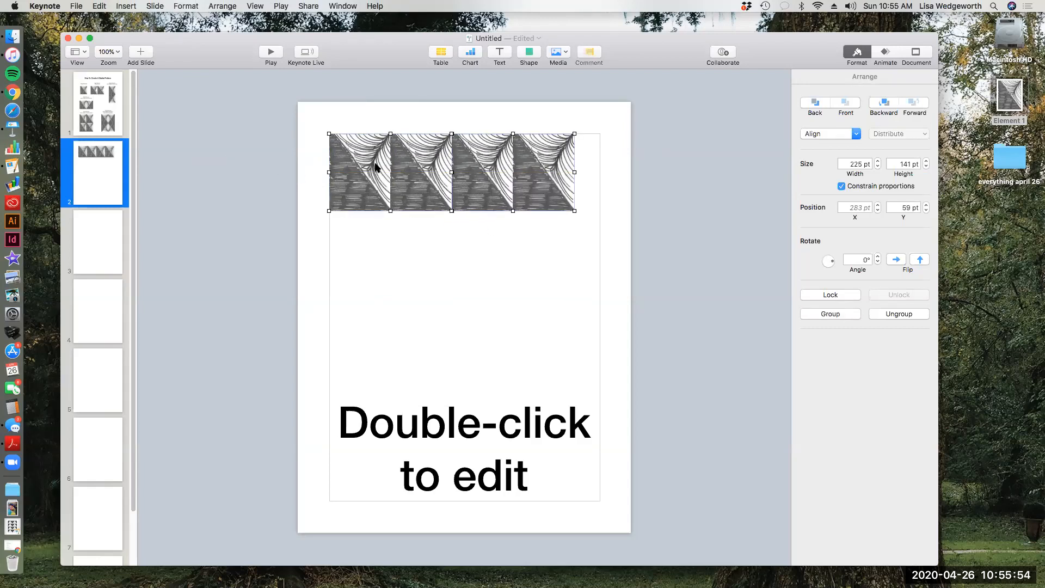
{"action": "left_click", "coordinate": [214, 6]}
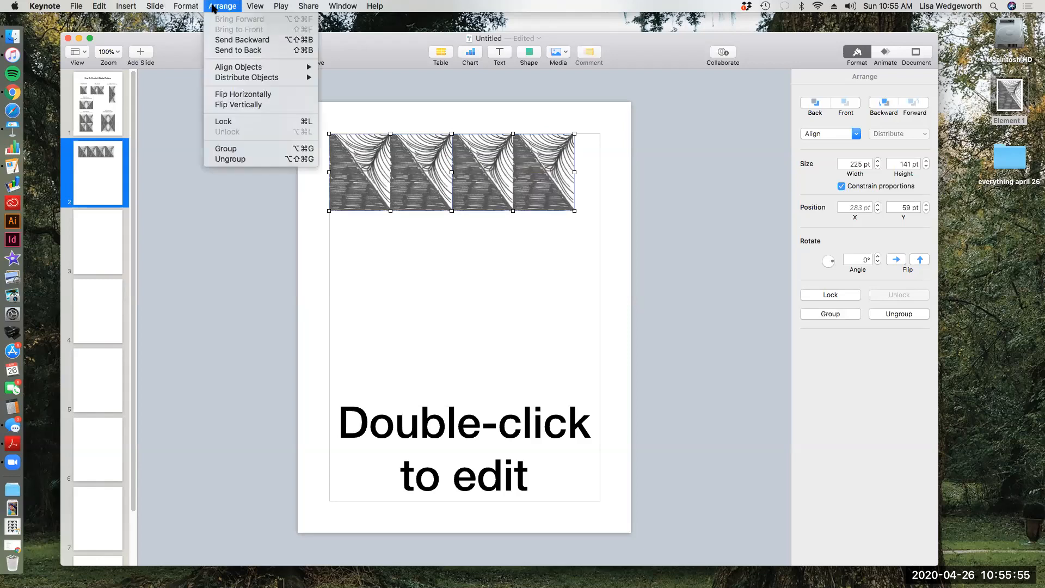
{"action": "left_click", "coordinate": [226, 149]}
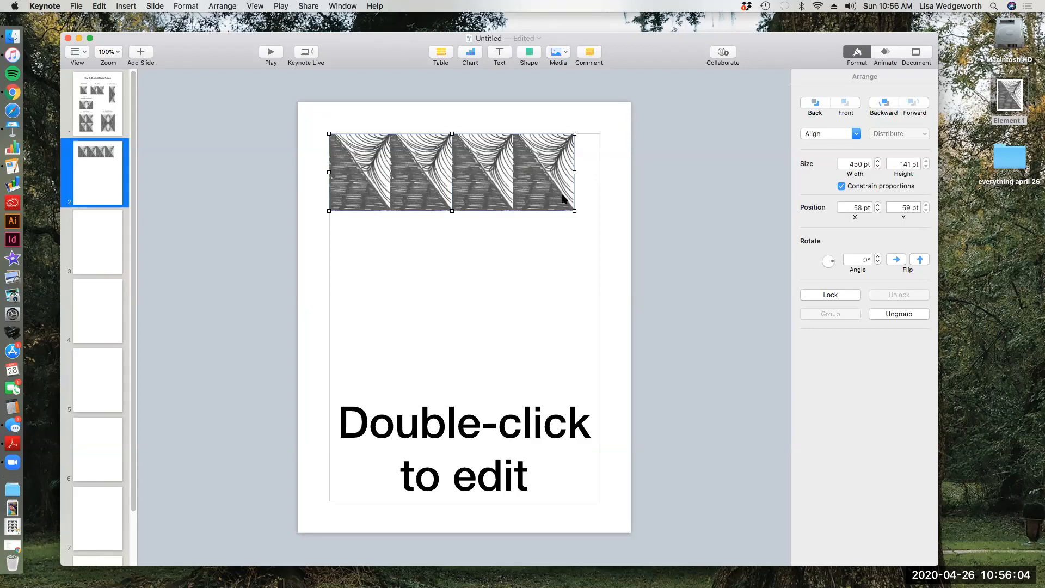
{"action": "left_click_drag", "start_coordinate": [575, 211], "coordinate": [597, 221]}
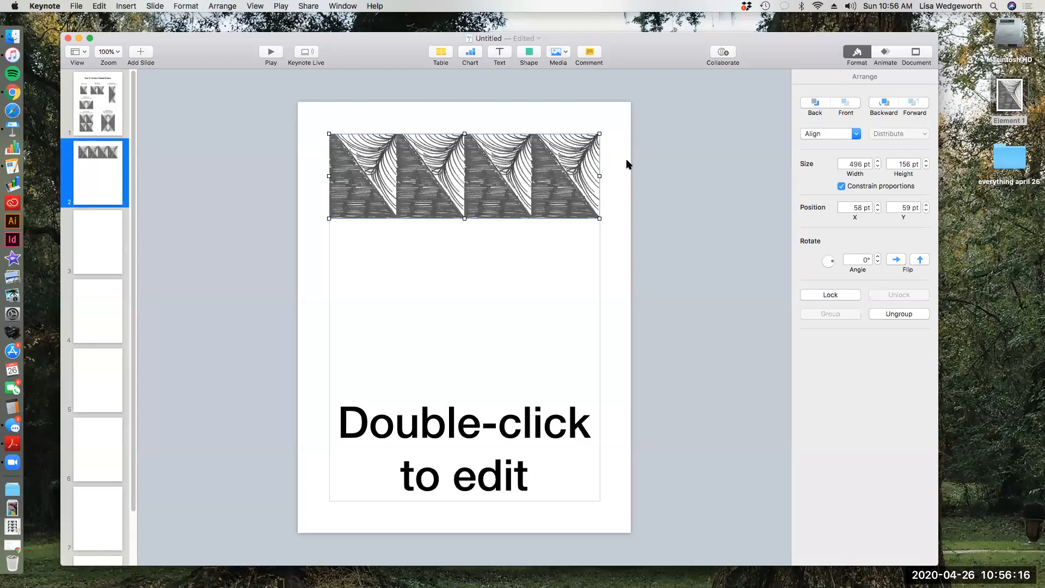
Stack three copies of the grouped four-tile row directly beneath it on slide 2, nudged tight to make four rows
{"action": "key", "text": "super+v"}
{"action": "left_click_drag", "start_coordinate": [515, 221], "coordinate": [514, 249]}
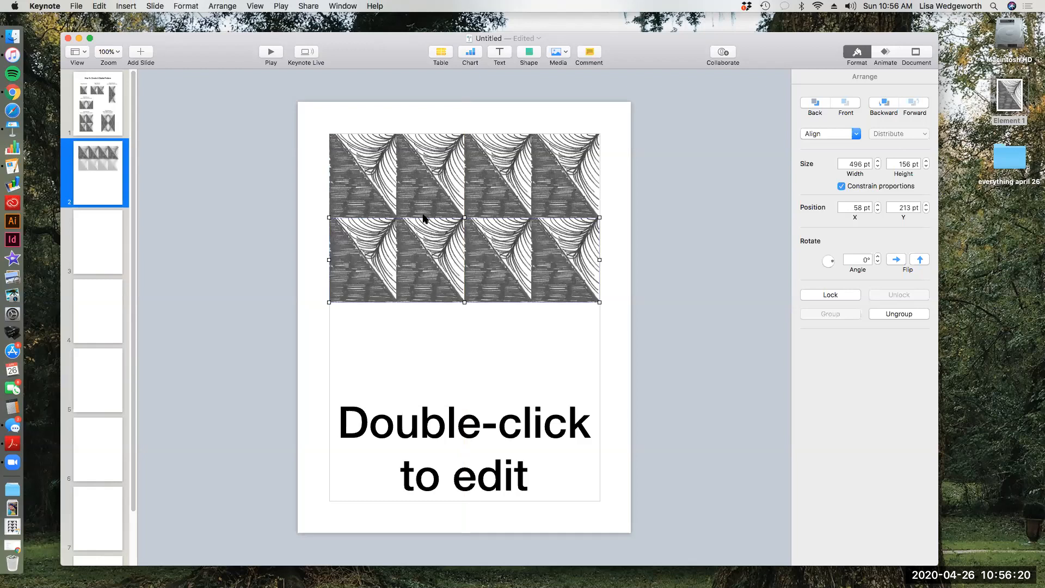
{"action": "left_click_drag", "start_coordinate": [454, 226], "coordinate": [455, 229]}
{"action": "left_click_drag", "start_coordinate": [521, 255], "coordinate": [518, 350]}
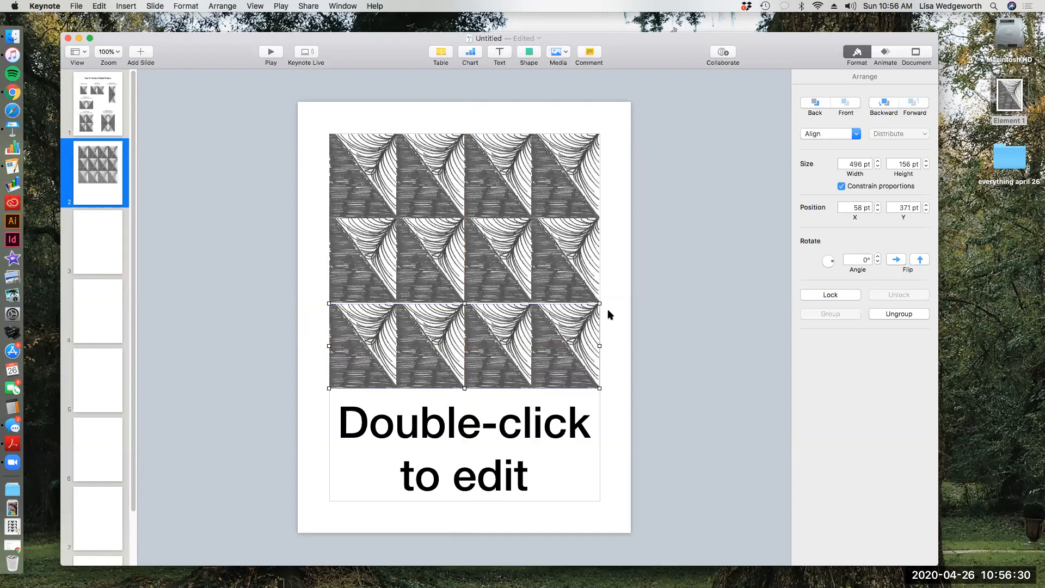
{"action": "key", "text": "Up"}
{"action": "key", "text": "Up"}
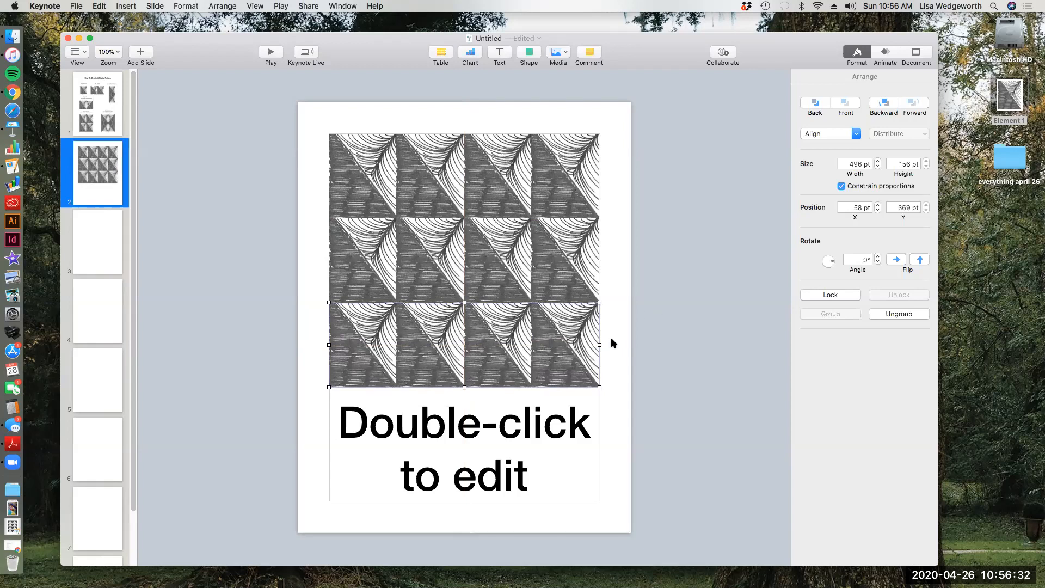
{"action": "key", "text": "super+d"}
{"action": "left_click_drag", "start_coordinate": [502, 338], "coordinate": [502, 409]}
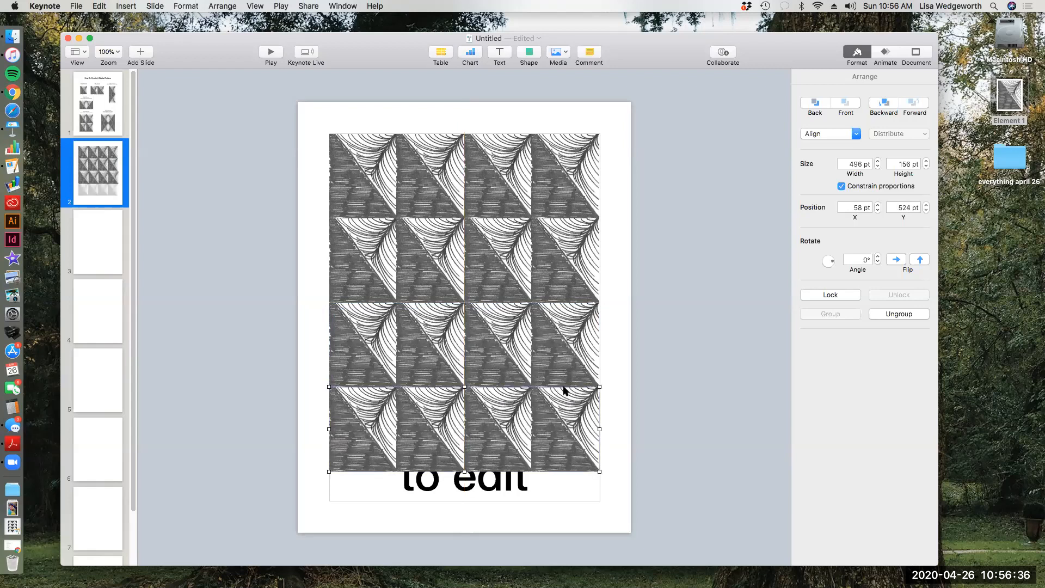
Select all four rows on slide 2 and align them to their common center
{"action": "left_click", "coordinate": [551, 355], "text": "shift"}
{"action": "left_click", "coordinate": [546, 264], "text": "shift"}
{"action": "left_click", "coordinate": [541, 183], "text": "shift"}
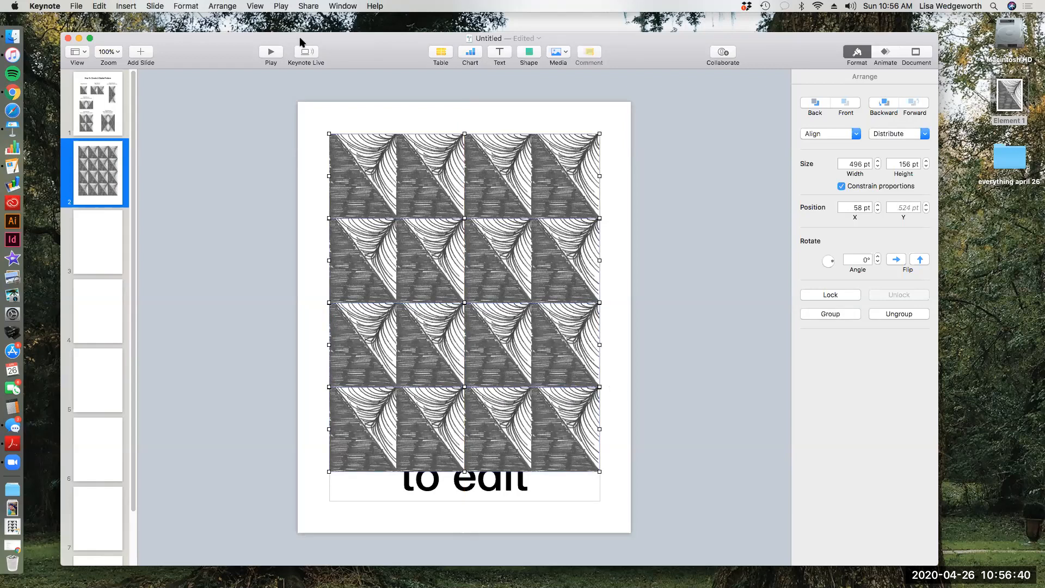
{"action": "left_click", "coordinate": [231, 6]}
{"action": "mouse_move", "coordinate": [234, 68]}
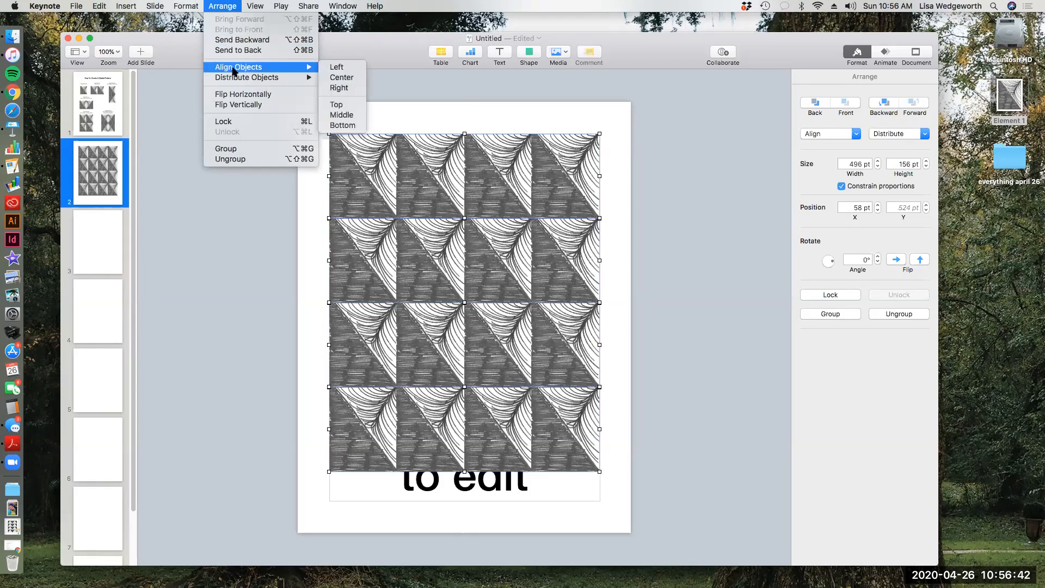
{"action": "left_click", "coordinate": [351, 78]}
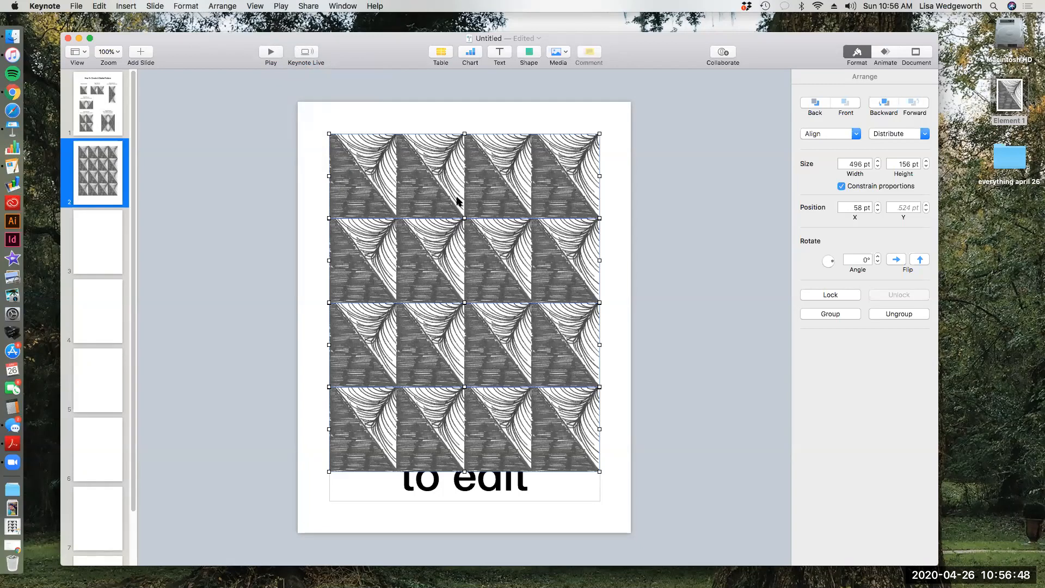
Group the four rows into one block and move it down to Y 86 pt, centered in slide 2's frame
{"action": "left_click", "coordinate": [229, 6]}
{"action": "left_click", "coordinate": [230, 6]}
{"action": "left_click", "coordinate": [230, 8]}
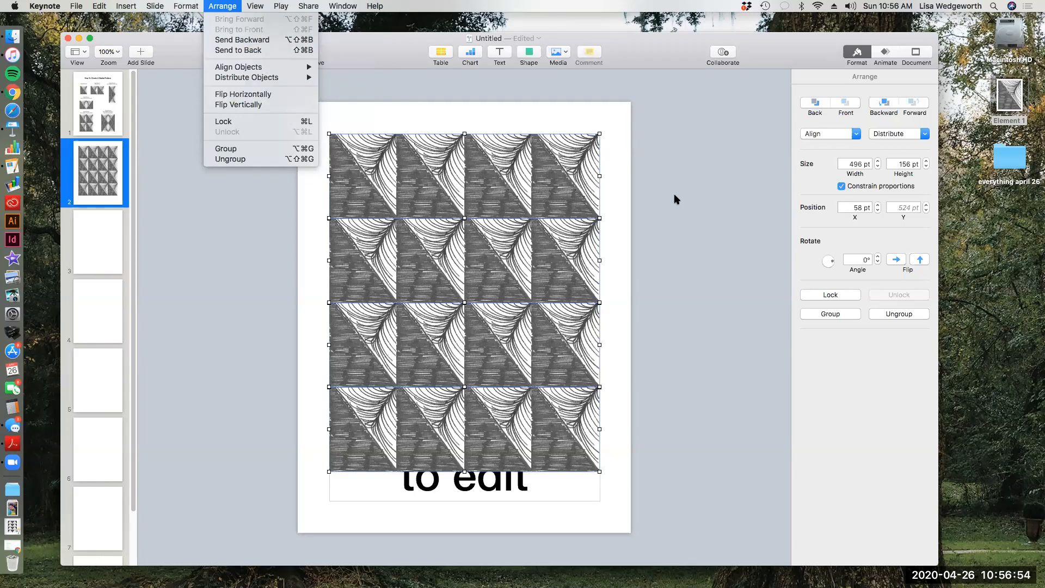
{"action": "left_click", "coordinate": [493, 527]}
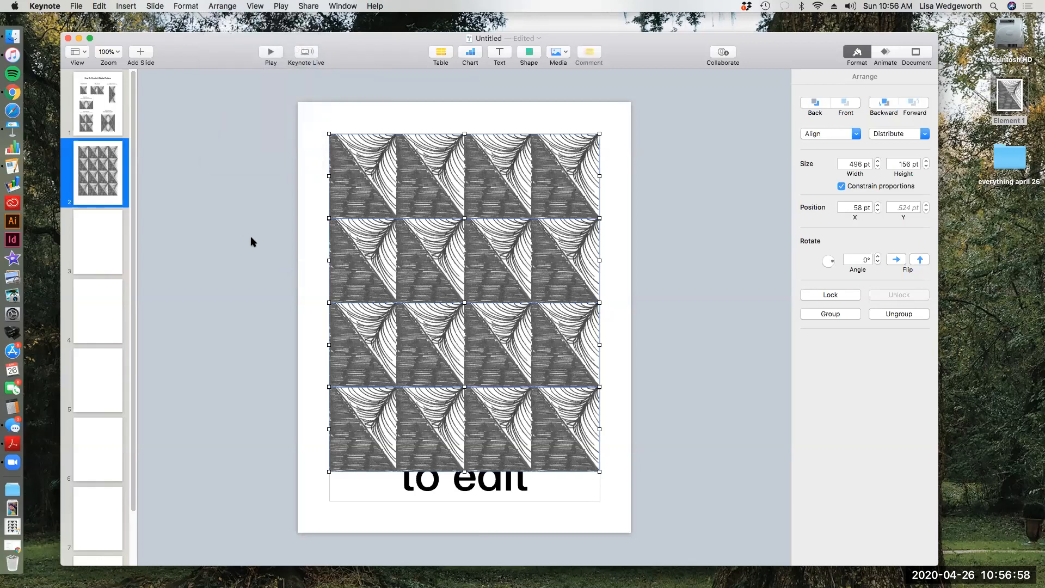
{"action": "left_click", "coordinate": [221, 6]}
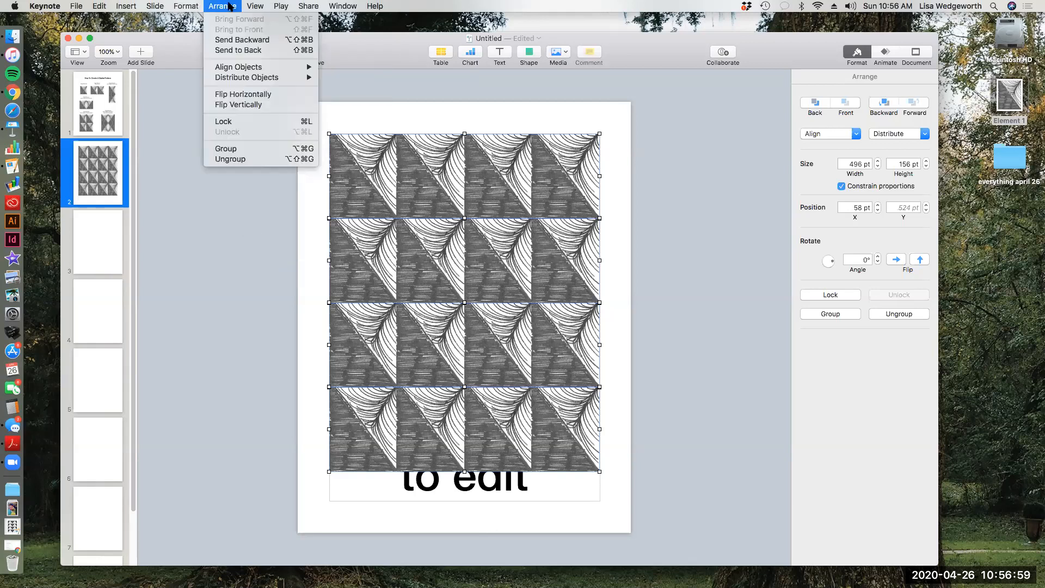
{"action": "left_click", "coordinate": [236, 149]}
{"action": "left_click_drag", "start_coordinate": [479, 229], "coordinate": [480, 244]}
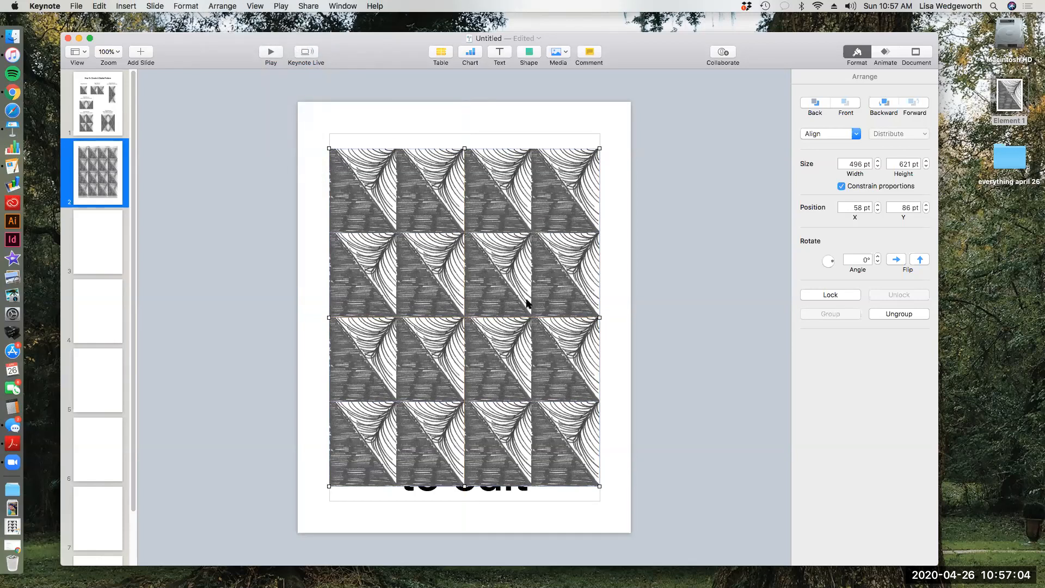
Move the pattern block aside to open the title placeholder for text editing, and put the block back in its place
{"action": "left_click", "coordinate": [471, 492]}
{"action": "left_click_drag", "start_coordinate": [450, 334], "coordinate": [610, 329]}
{"action": "left_click", "coordinate": [388, 480]}
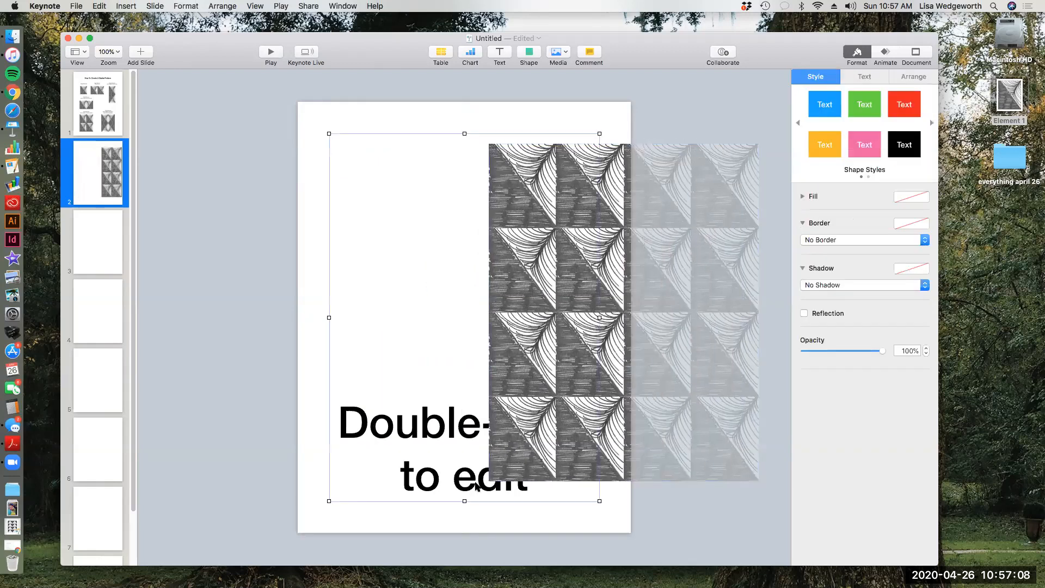
{"action": "double_click", "coordinate": [476, 486]}
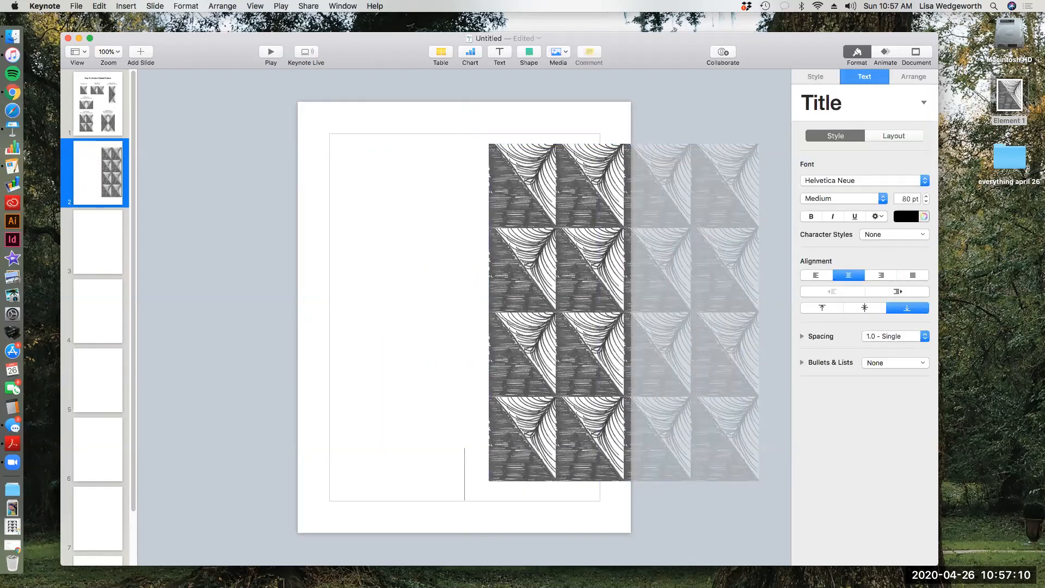
{"action": "left_click_drag", "start_coordinate": [544, 430], "coordinate": [384, 435]}
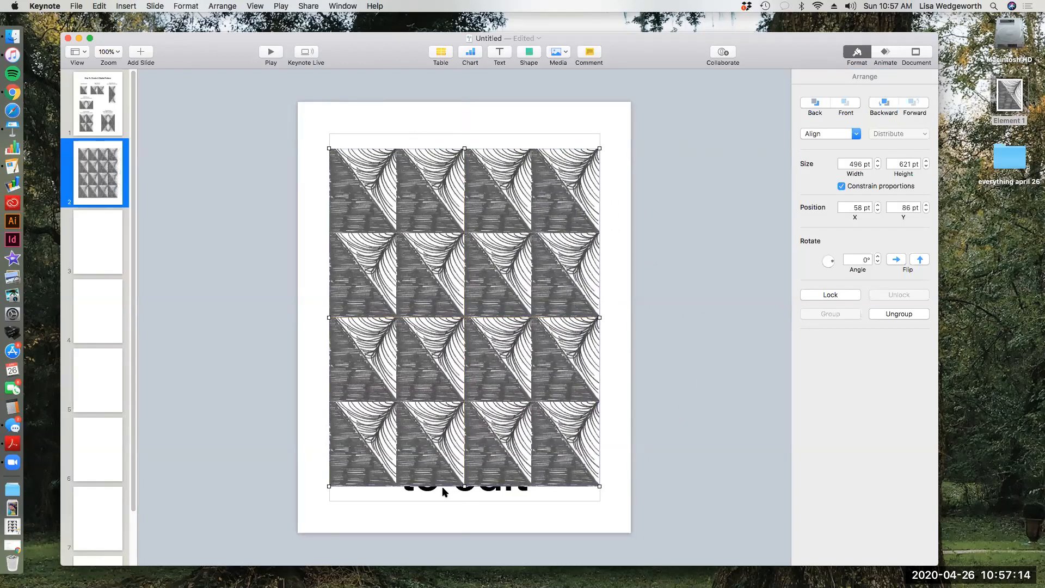
{"action": "left_click", "coordinate": [474, 530]}
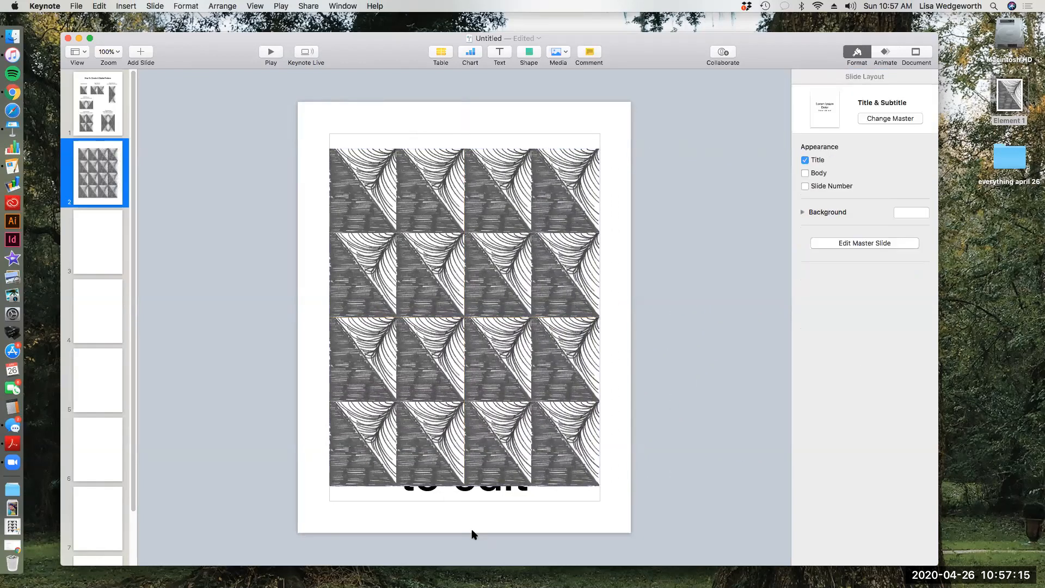
Place the Element 1 image in the upper-left corner of slide 3's frame and shrink it to about 147 pt high
{"action": "left_click", "coordinate": [106, 237]}
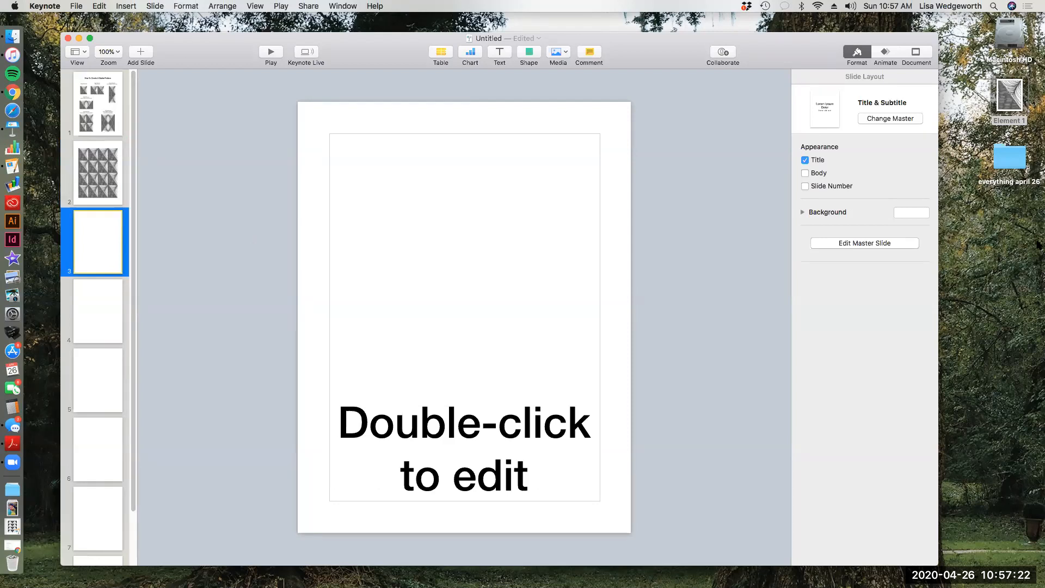
{"action": "left_click_drag", "start_coordinate": [1009, 97], "coordinate": [397, 216]}
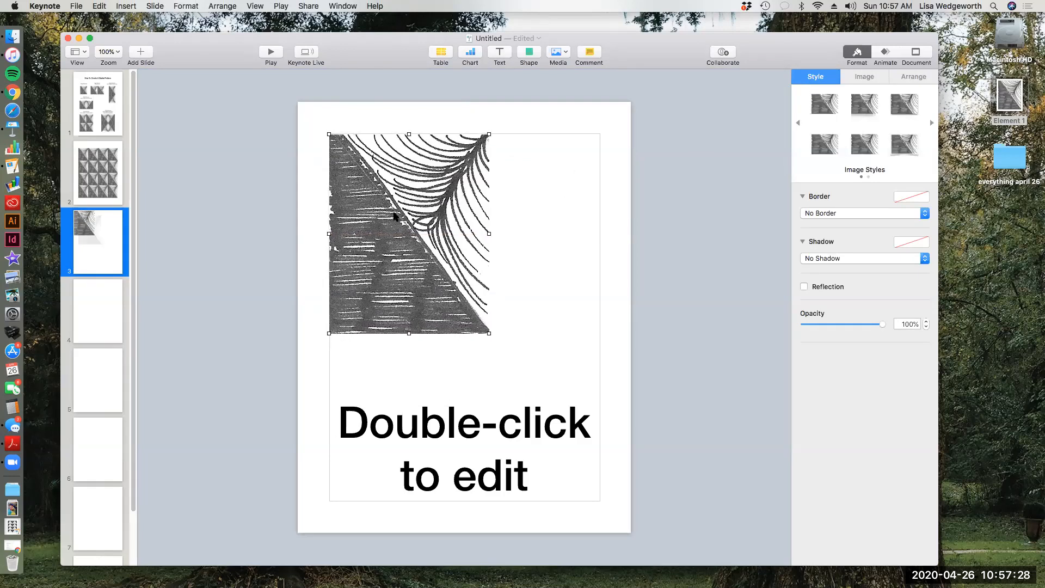
{"action": "left_click_drag", "start_coordinate": [488, 332], "coordinate": [394, 214]}
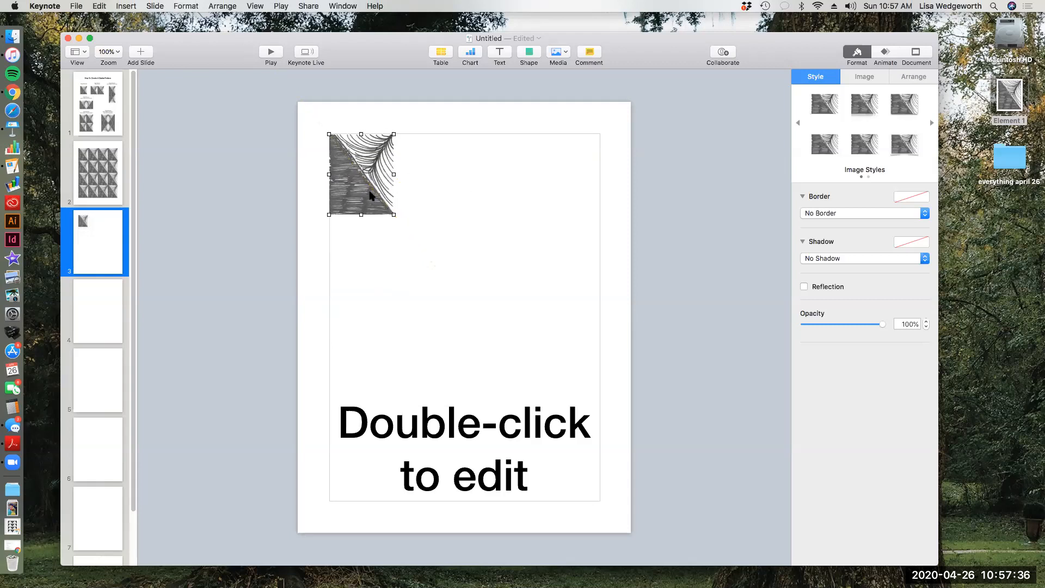
Duplicate the tile tightly against its right edge on slide 3 and flip the copy horizontally
{"action": "key", "text": "super+d"}
{"action": "left_click_drag", "start_coordinate": [369, 196], "coordinate": [430, 188]}
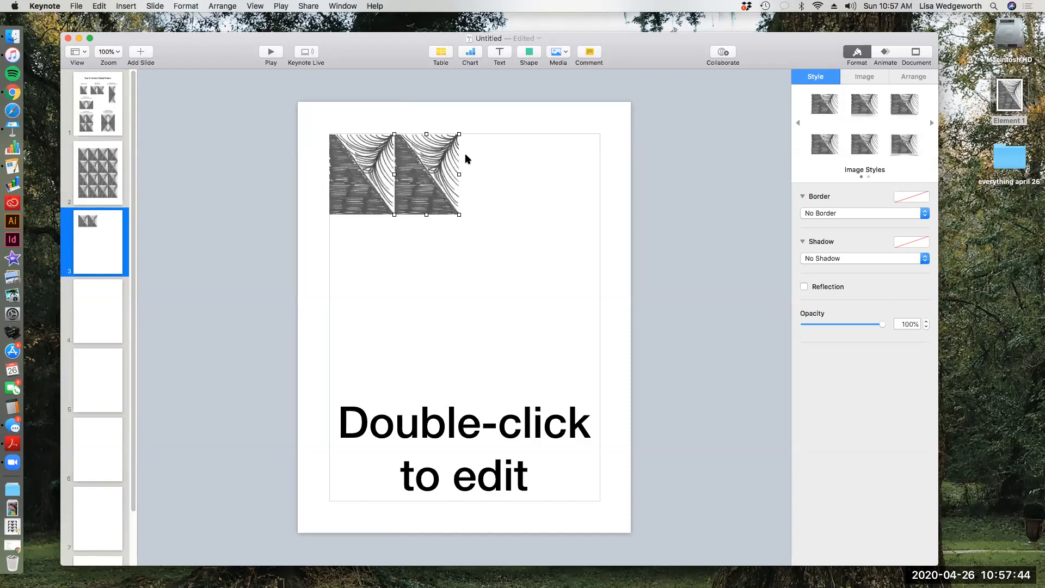
{"action": "key", "text": "Left"}
{"action": "key", "text": "Left"}
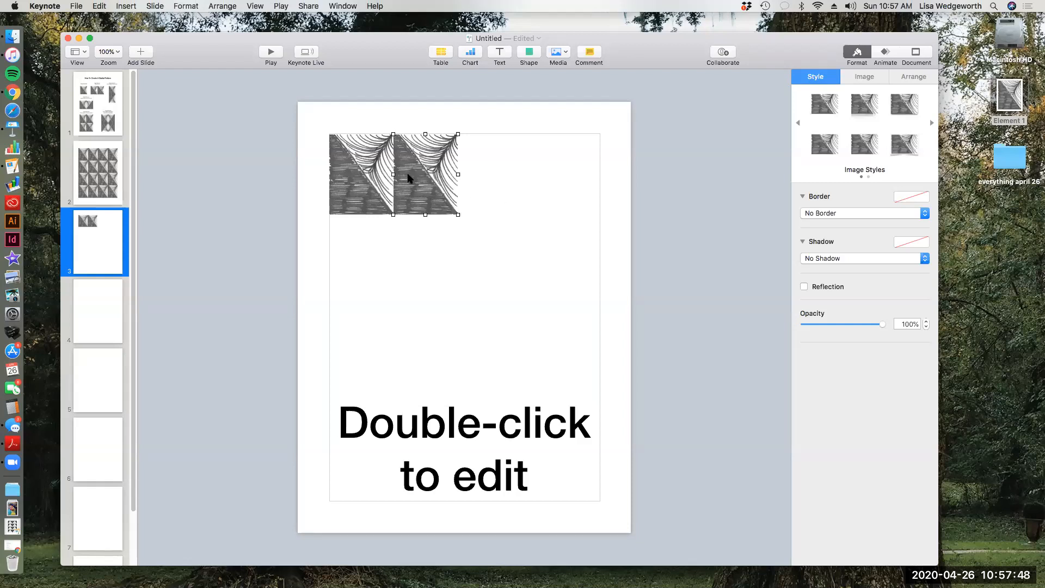
{"action": "left_click", "coordinate": [186, 6]}
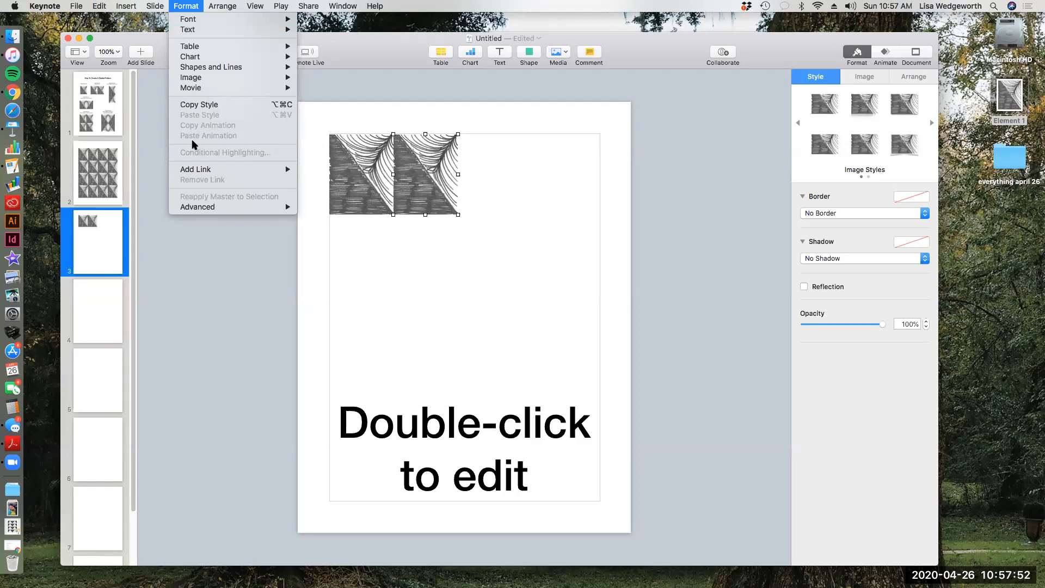
{"action": "mouse_move", "coordinate": [222, 6]}
{"action": "left_click", "coordinate": [224, 95]}
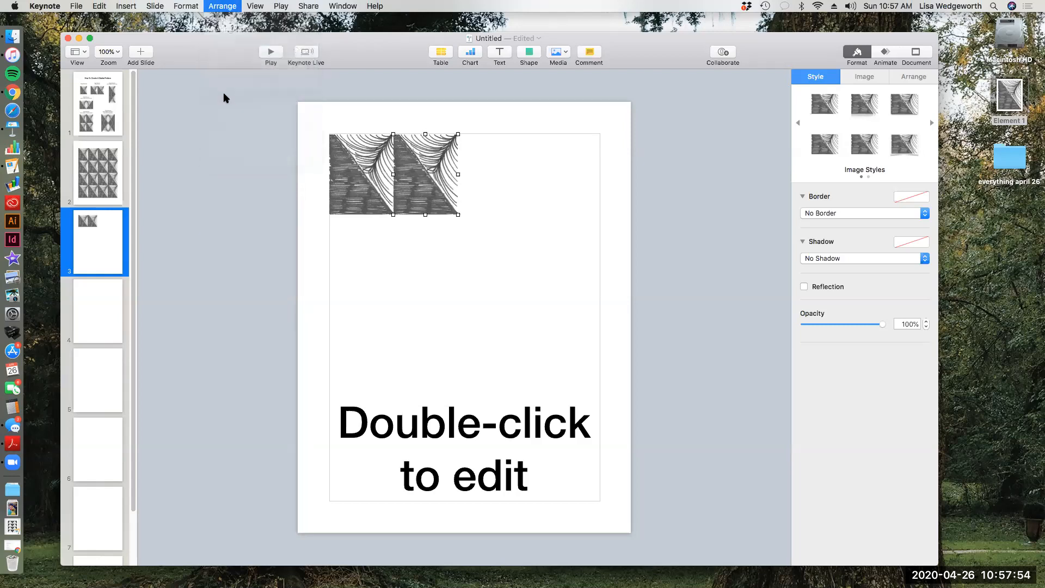
Group the mirrored pair and place a copy of it directly to its right at X 294 pt
{"action": "left_click", "coordinate": [371, 187], "text": "shift"}
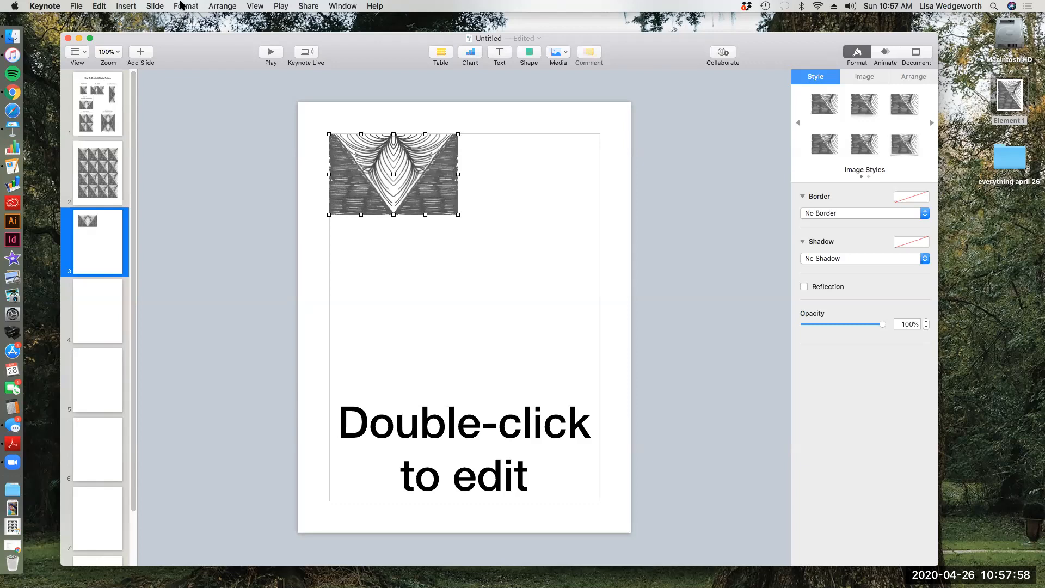
{"action": "left_click", "coordinate": [182, 5]}
{"action": "left_click", "coordinate": [227, 149]}
{"action": "left_click_drag", "start_coordinate": [393, 154], "coordinate": [523, 153]}
{"action": "key", "text": "Left"}
{"action": "key", "text": "Left"}
{"action": "key", "text": "Left"}
{"action": "key", "text": "Left"}
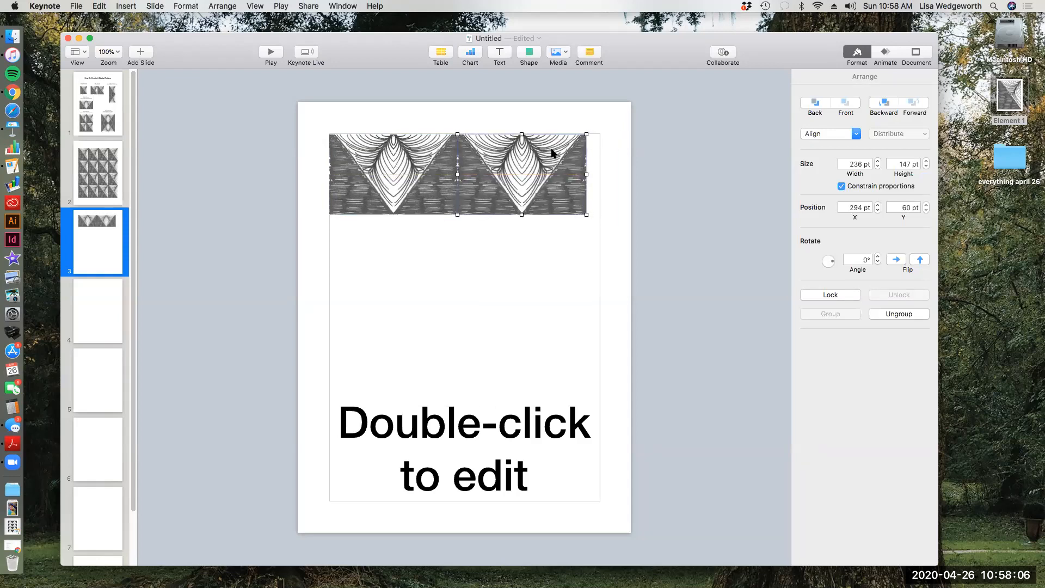
Group the two mirrored pairs into one row and enlarge it to 496 × 155 pt, the full frame width
{"action": "left_click", "coordinate": [499, 221]}
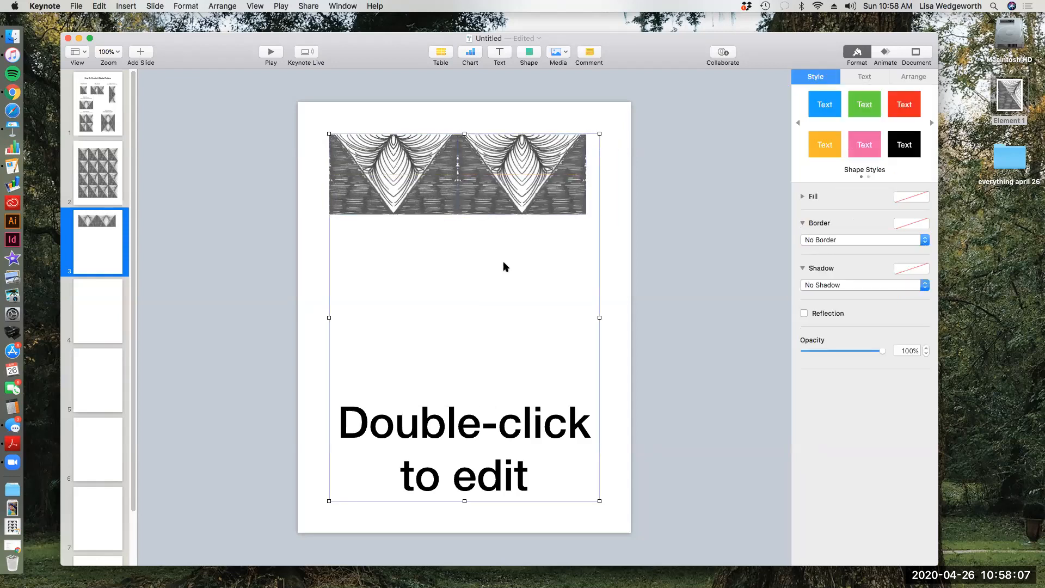
{"action": "left_click", "coordinate": [384, 179]}
{"action": "left_click", "coordinate": [199, 7]}
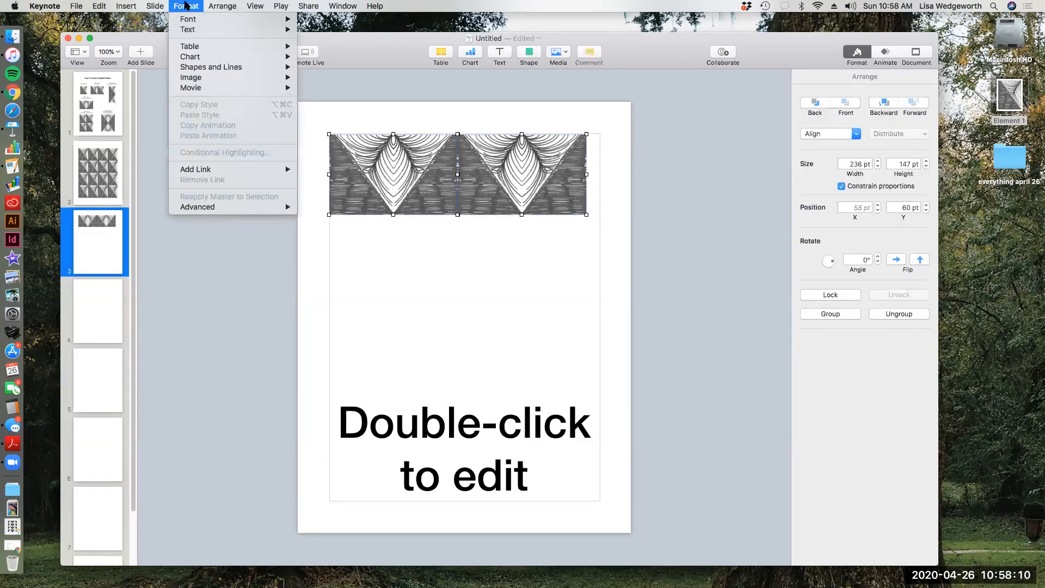
{"action": "mouse_move", "coordinate": [222, 6]}
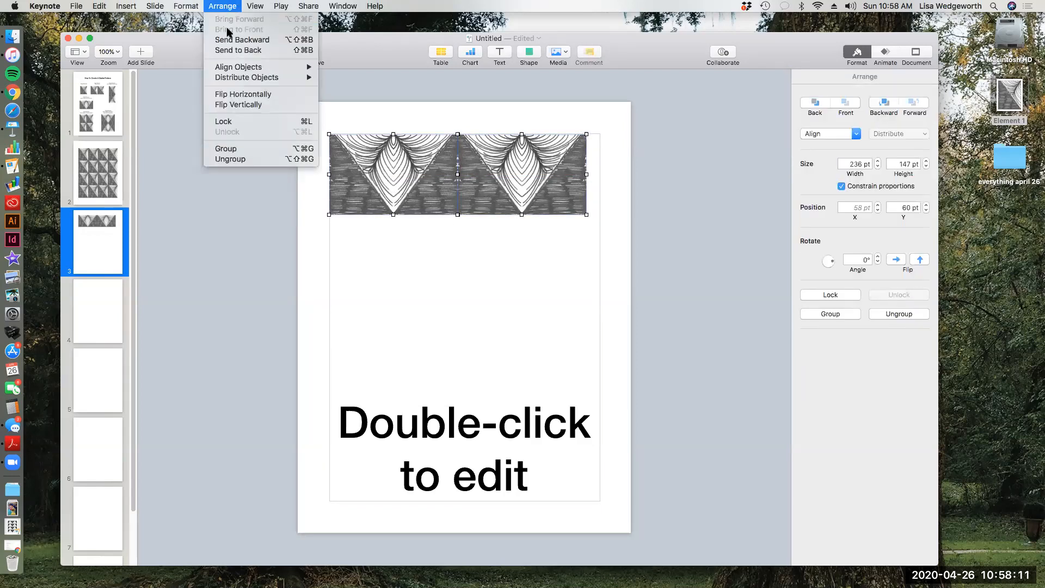
{"action": "left_click", "coordinate": [234, 158]}
{"action": "left_click_drag", "start_coordinate": [587, 214], "coordinate": [599, 219]}
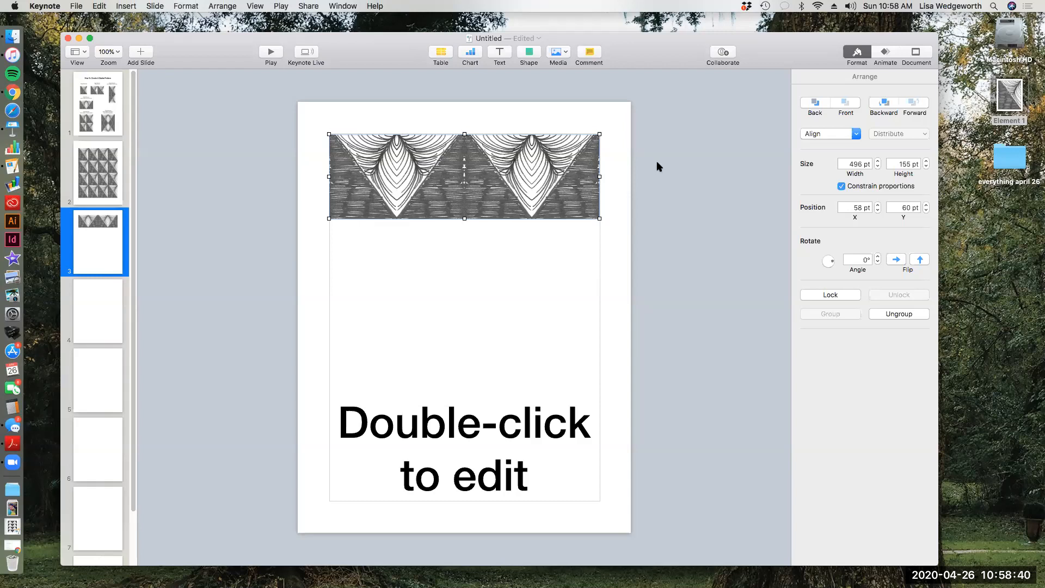
Copy the mirrored row directly below itself at Y 215 pt, and copy both rows beneath to make four rows on slide 3
{"action": "left_click_drag", "start_coordinate": [541, 148], "coordinate": [536, 232], "text": "alt"}
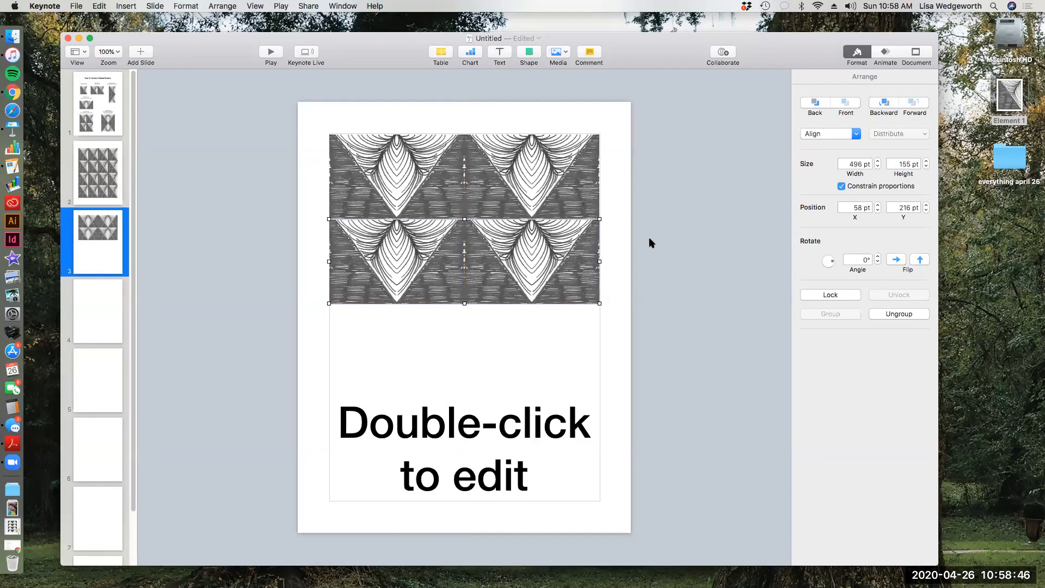
{"action": "key", "text": "Up"}
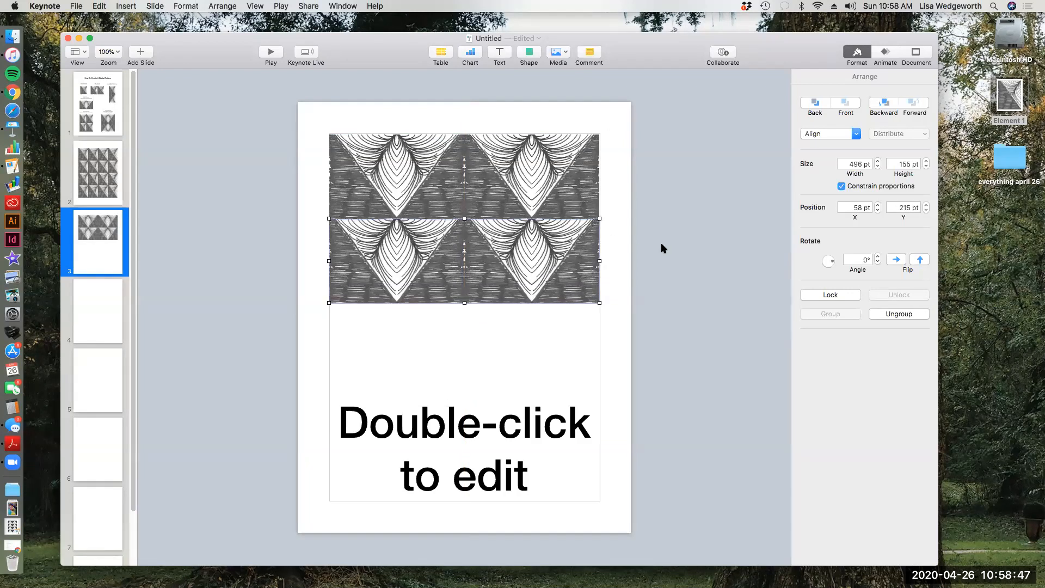
{"action": "left_click", "coordinate": [568, 327]}
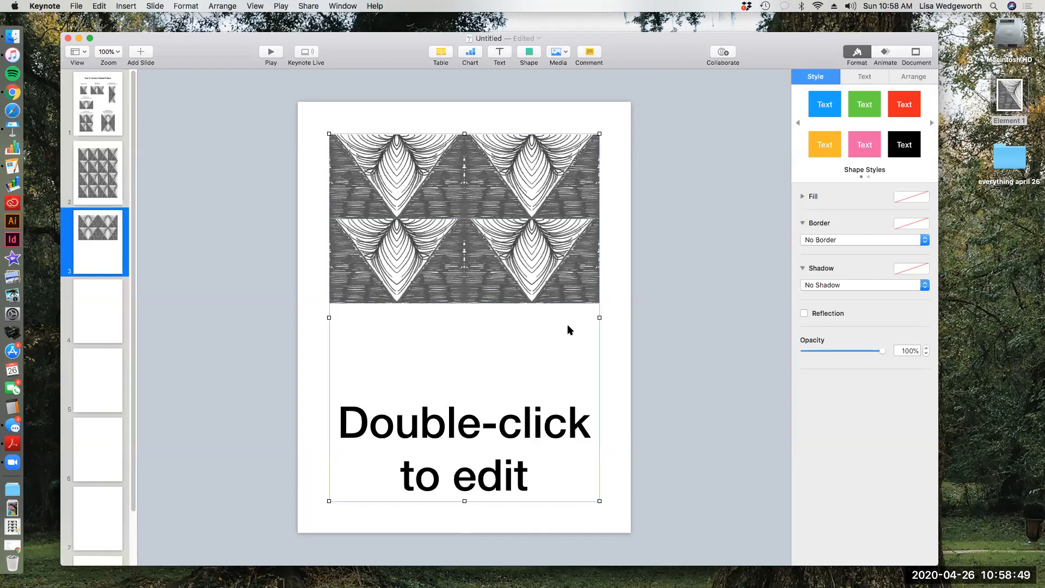
{"action": "left_click", "coordinate": [531, 272], "text": "shift"}
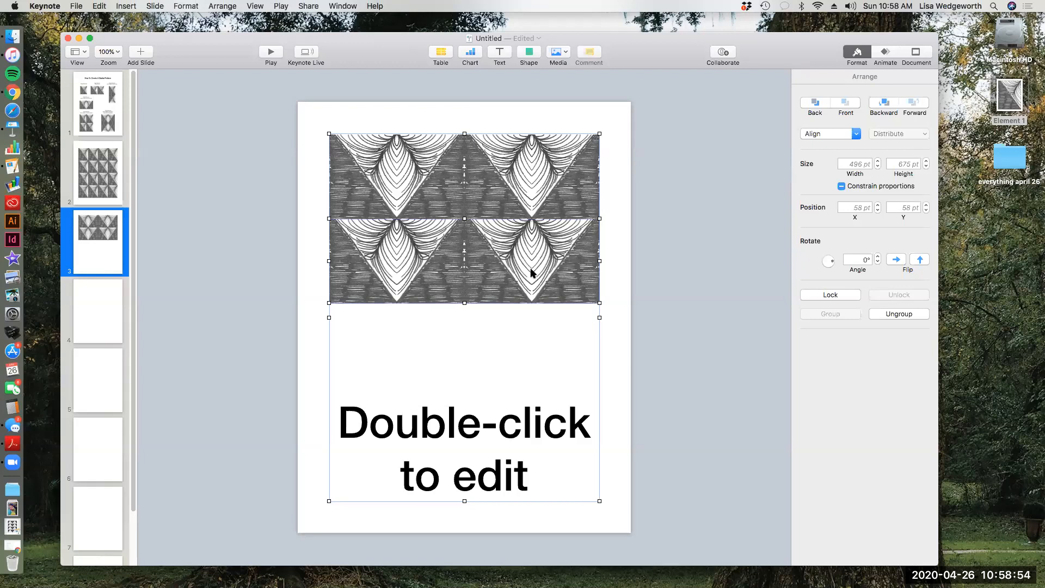
{"action": "left_click", "coordinate": [536, 187], "text": "shift"}
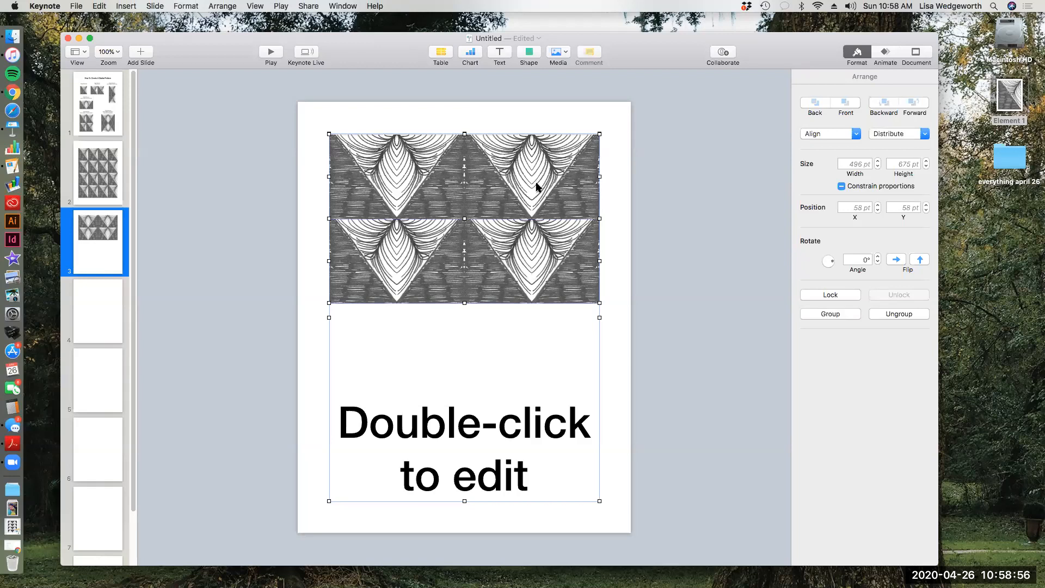
{"action": "left_click_drag", "start_coordinate": [537, 186], "coordinate": [533, 349]}
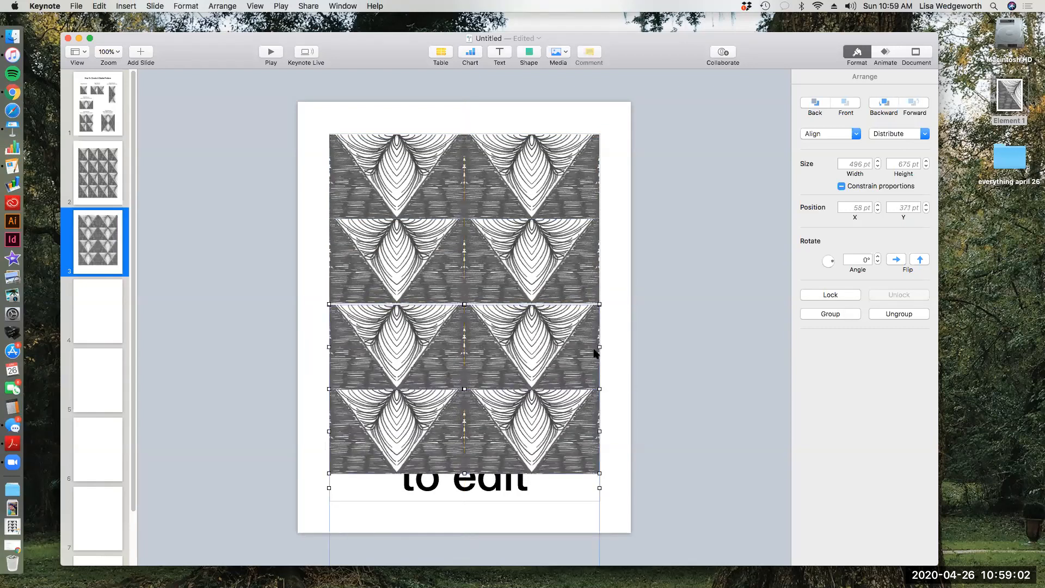
{"action": "left_click", "coordinate": [634, 360]}
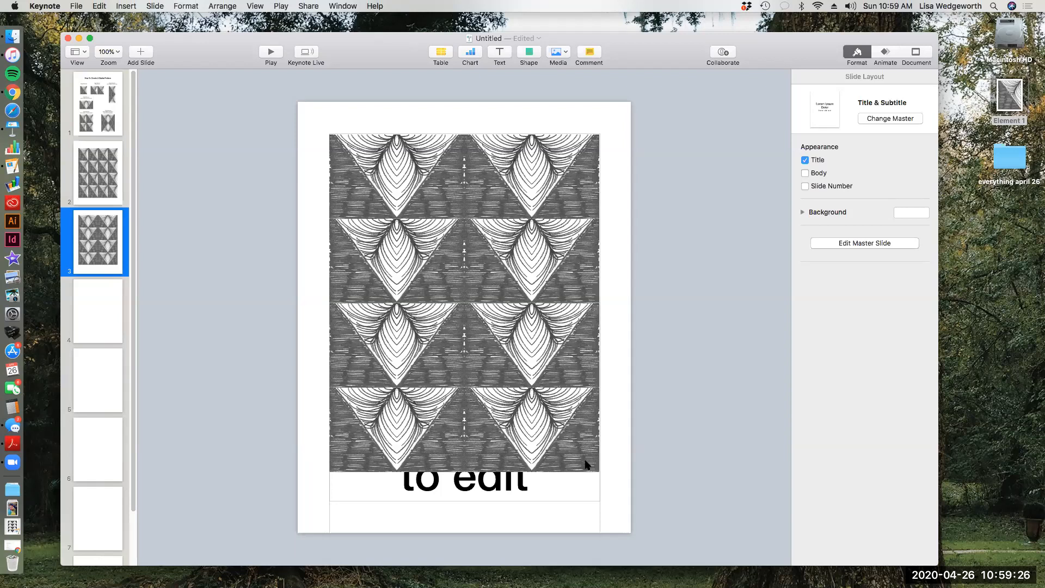
Try to group the four pattern rows on slide 3 into one object
{"action": "left_click", "coordinate": [558, 445]}
{"action": "left_click", "coordinate": [538, 334]}
{"action": "left_click", "coordinate": [540, 325]}
{"action": "left_click", "coordinate": [531, 256], "text": "shift"}
{"action": "left_click", "coordinate": [528, 187], "text": "shift"}
{"action": "left_click", "coordinate": [214, 6]}
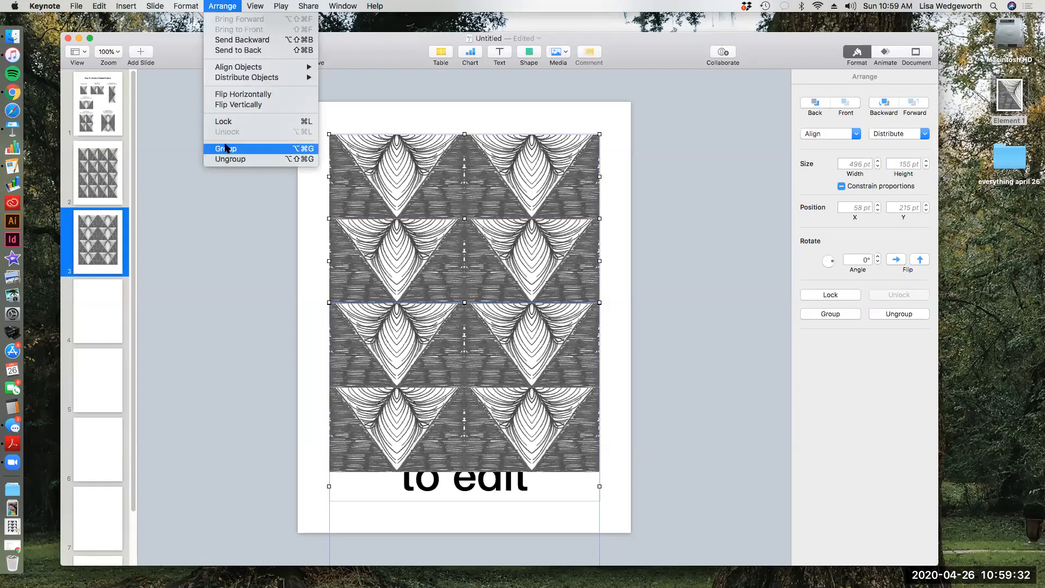
{"action": "left_click", "coordinate": [227, 147]}
{"action": "mouse_move", "coordinate": [526, 252]}
{"action": "left_mouse_down"}
{"action": "mouse_move", "coordinate": [525, 231]}
{"action": "mouse_move", "coordinate": [527, 257]}
{"action": "left_mouse_up"}
{"action": "key", "text": "Down"}
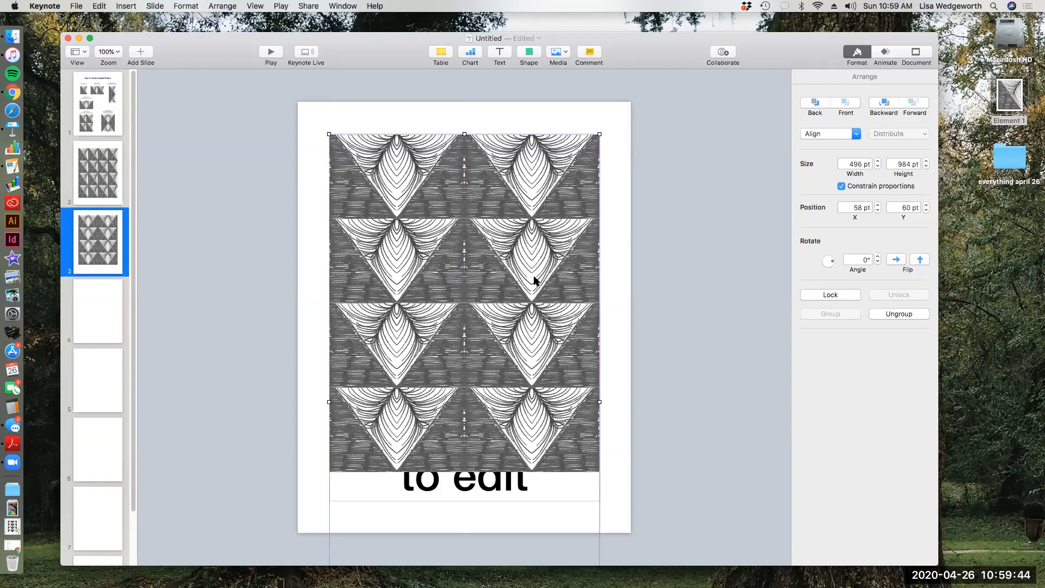
{"action": "key", "text": "Escape"}
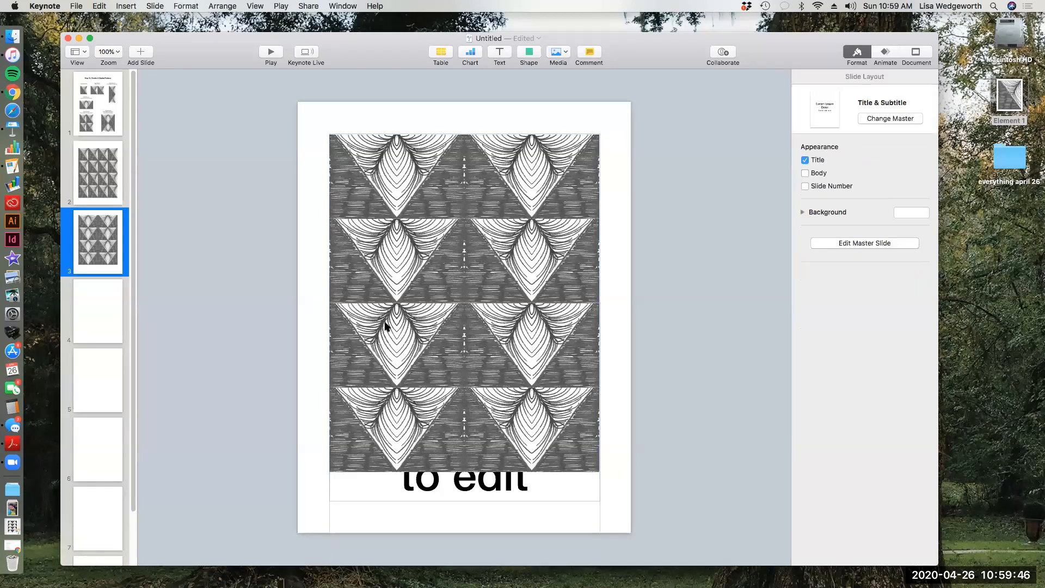
{"action": "left_click", "coordinate": [569, 263]}
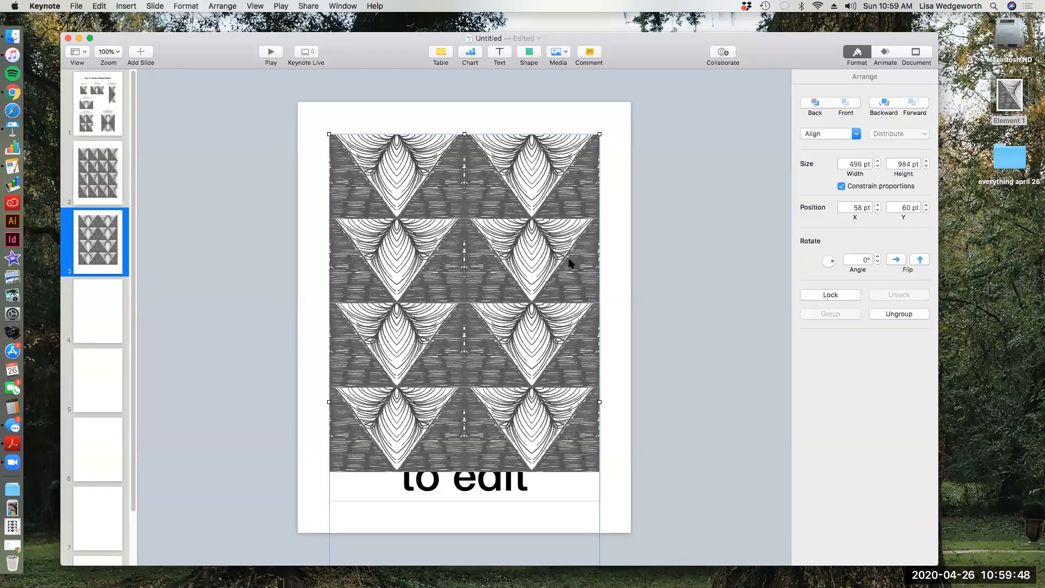
{"action": "key", "text": "Escape"}
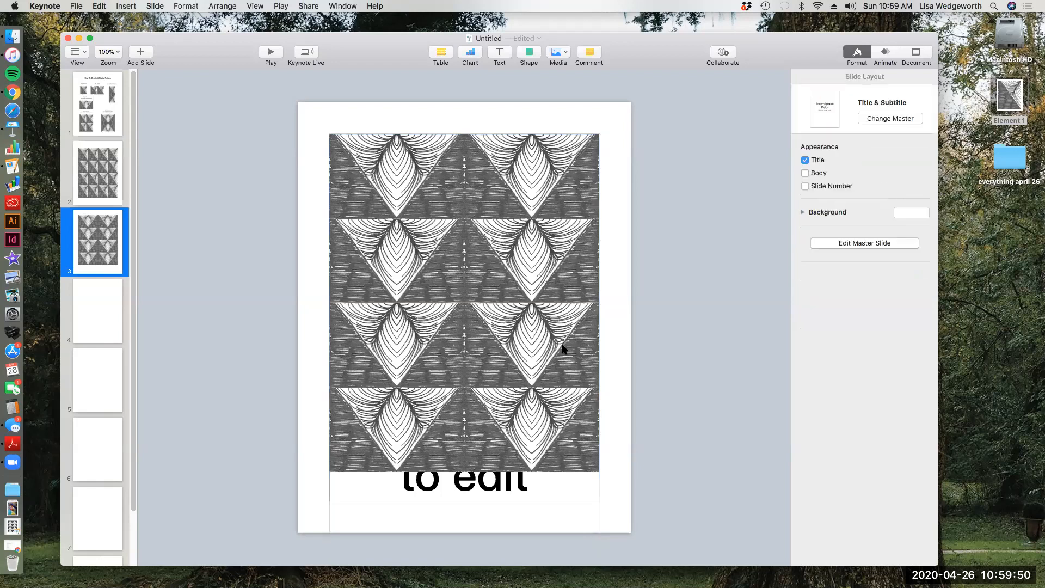
Move the upper grouped rows aside to X 270 pt, Y 42 pt, and shift the lower two rows down so the third row sits at Y 380 pt
{"action": "left_click", "coordinate": [564, 348]}
{"action": "left_click_drag", "start_coordinate": [544, 280], "coordinate": [655, 273]}
{"action": "left_click_drag", "start_coordinate": [419, 330], "coordinate": [398, 363]}
{"action": "left_click", "coordinate": [391, 410], "text": "shift"}
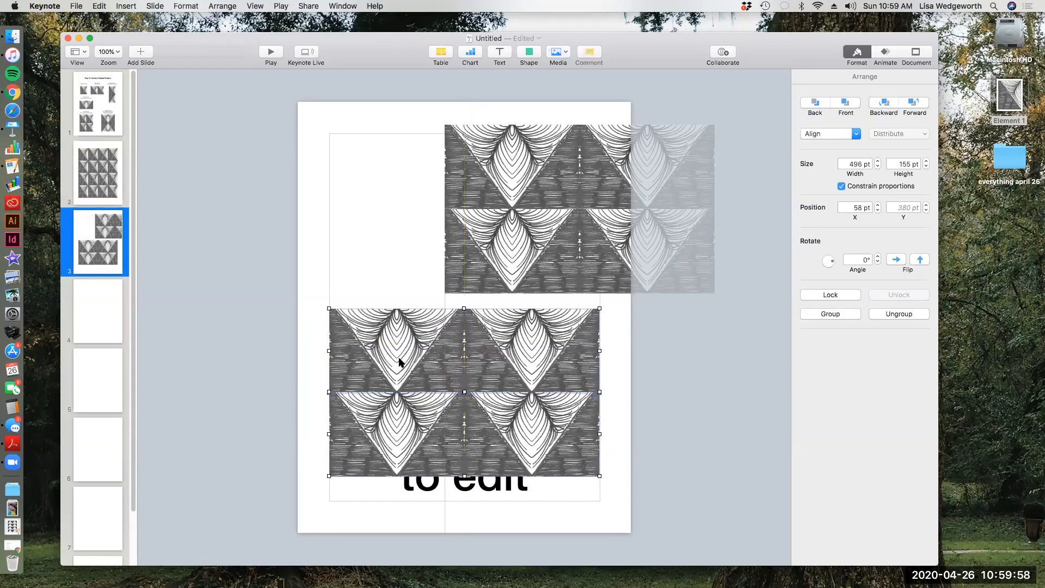
{"action": "left_click", "coordinate": [377, 306]}
{"action": "left_click", "coordinate": [388, 354]}
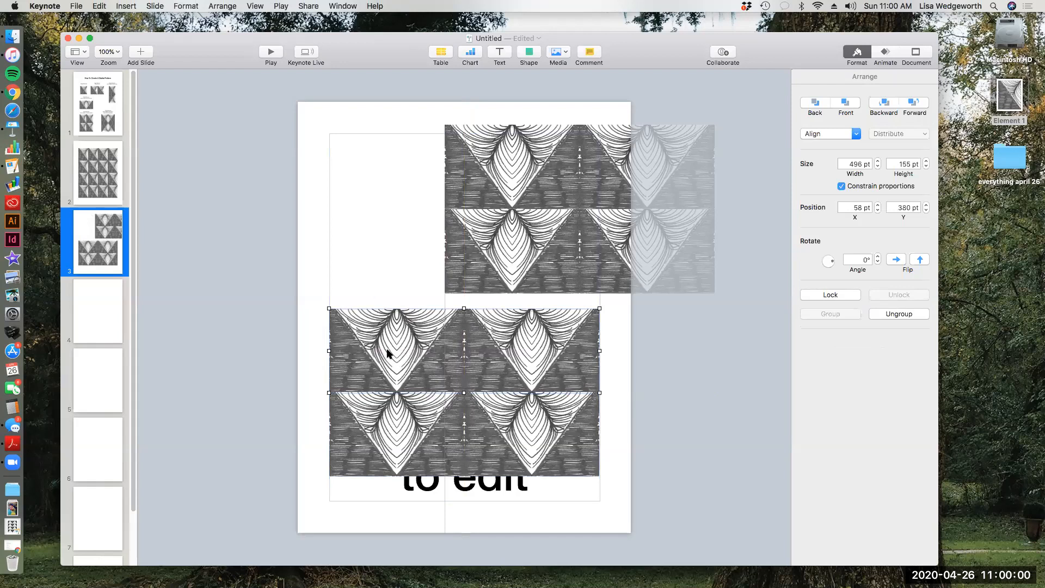
Ungroup the third row, nudge the bottom row against it, and group the bottom row with the adjoining piece
{"action": "left_click", "coordinate": [229, 9]}
{"action": "left_click", "coordinate": [236, 157]}
{"action": "left_click", "coordinate": [415, 402]}
{"action": "left_click_drag", "start_coordinate": [414, 401], "coordinate": [418, 402]}
{"action": "key", "text": "Up"}
{"action": "left_click", "coordinate": [405, 386], "text": "shift"}
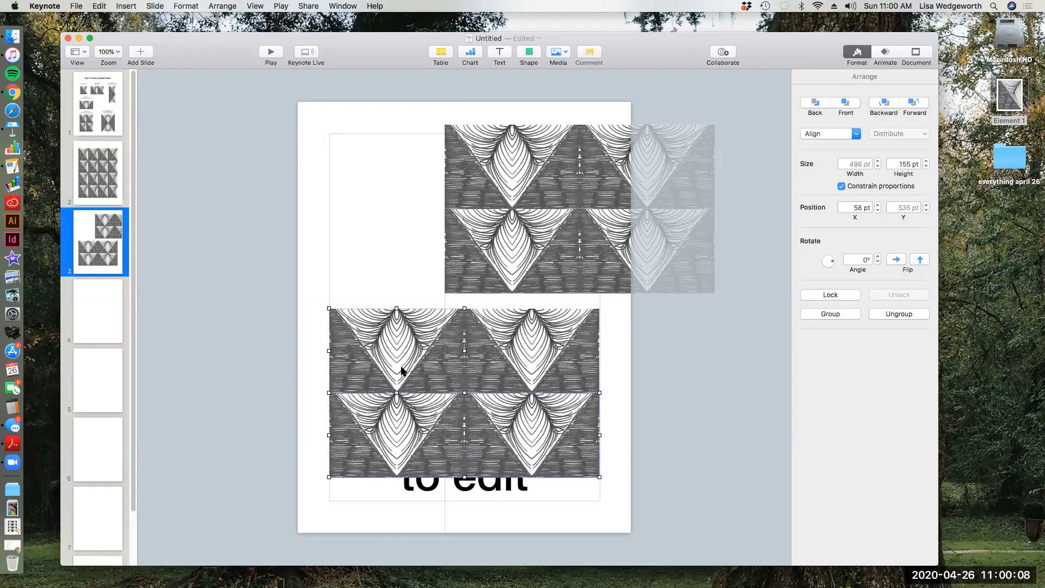
{"action": "left_click", "coordinate": [178, 7]}
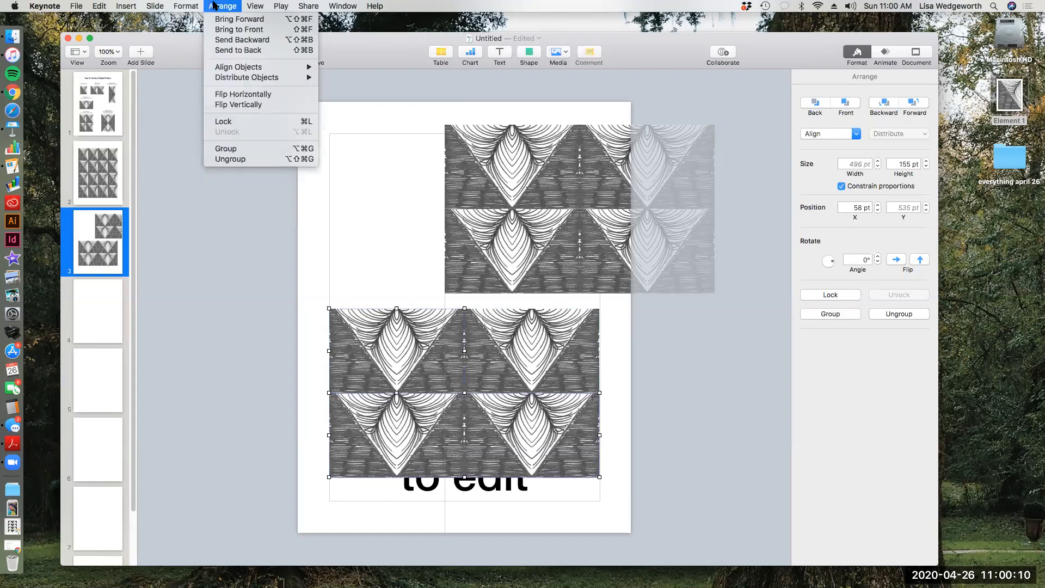
{"action": "left_click", "coordinate": [236, 149]}
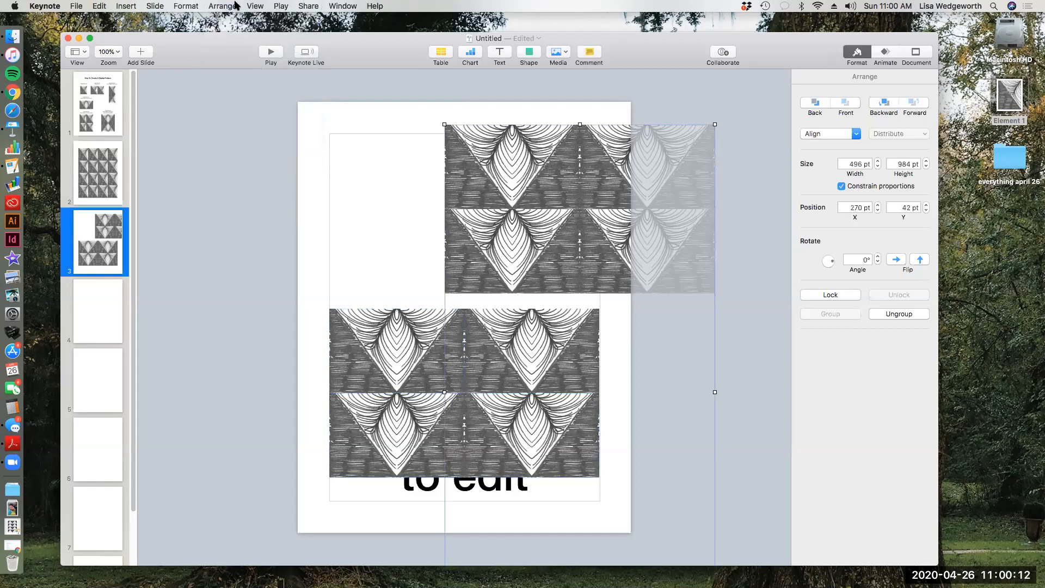
Ungroup the upper rows and move each back above the lower rows at X 58 pt, the second row at Y 220 pt
{"action": "left_click", "coordinate": [219, 6]}
{"action": "left_click", "coordinate": [236, 159]}
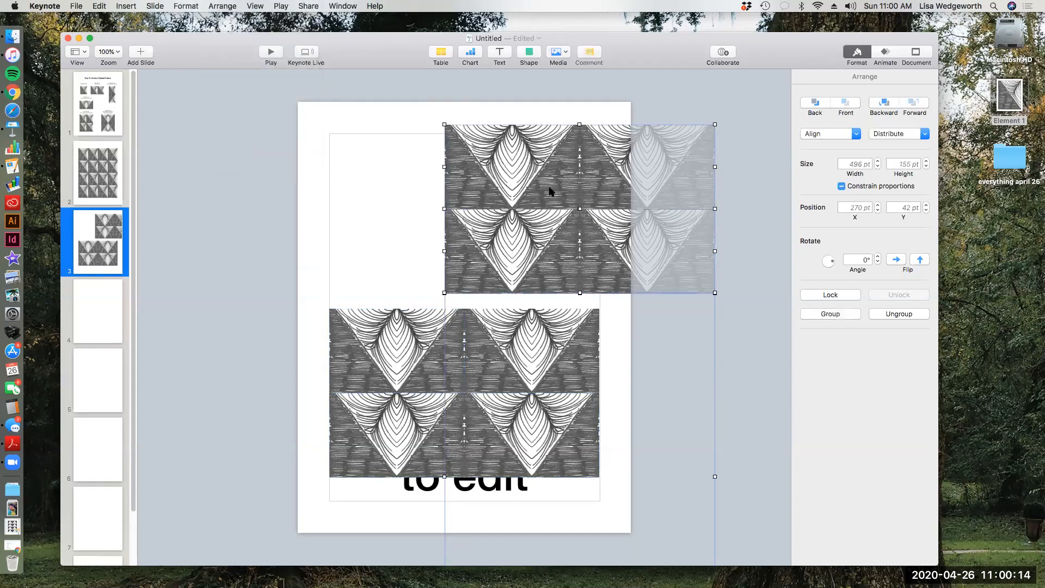
{"action": "left_click", "coordinate": [487, 173]}
{"action": "left_click", "coordinate": [489, 173]}
{"action": "left_click_drag", "start_coordinate": [482, 177], "coordinate": [367, 186]}
{"action": "left_click_drag", "start_coordinate": [509, 264], "coordinate": [414, 277]}
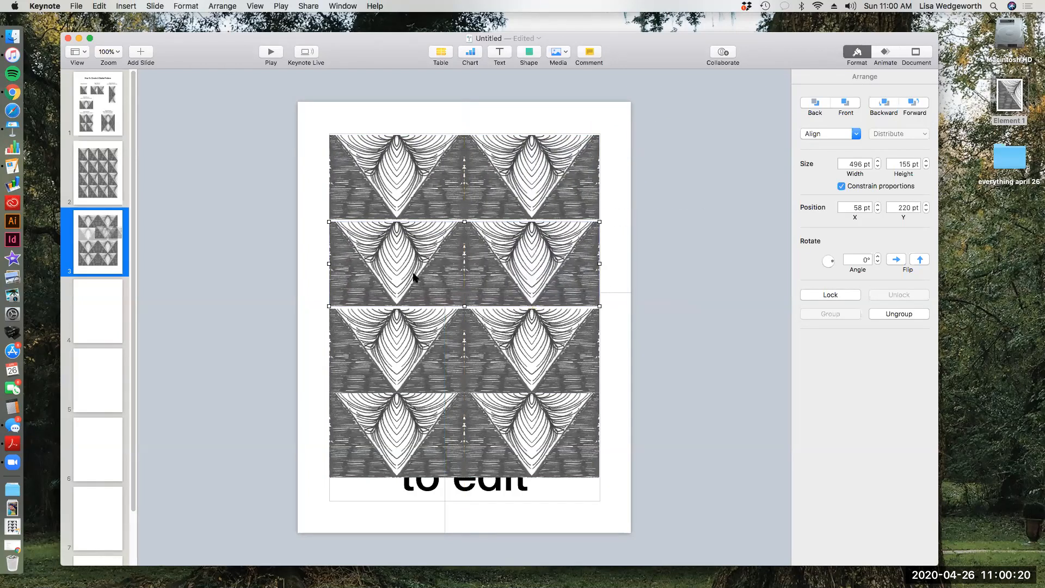
Nudge the second row down to Y 224 pt so it meets the third row
{"action": "key", "text": "Down"}
{"action": "key", "text": "Down"}
{"action": "key", "text": "Down"}
{"action": "left_click", "coordinate": [294, 263]}
{"action": "left_click", "coordinate": [396, 282]}
{"action": "key", "text": "Down"}
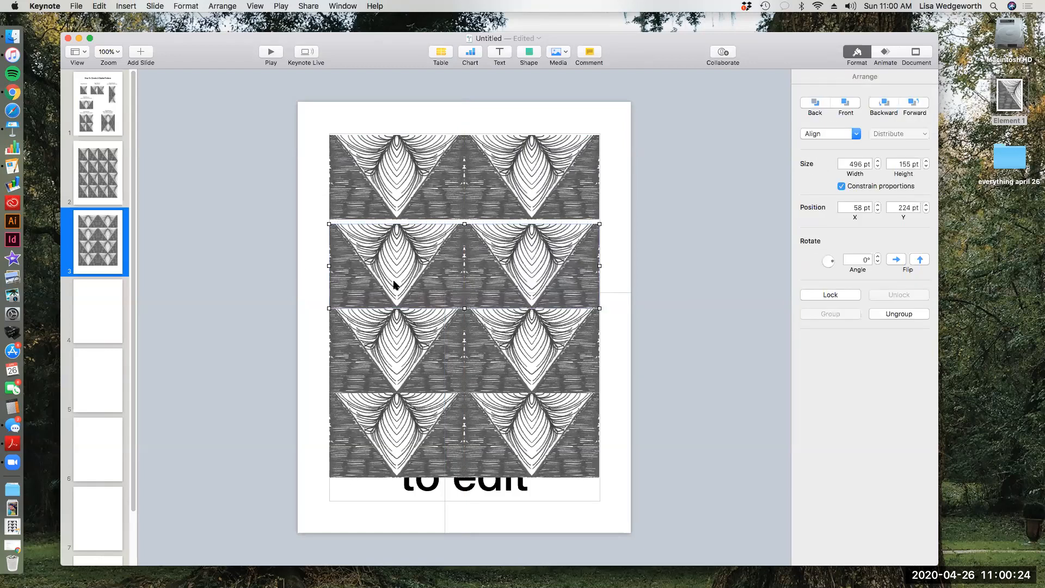
{"action": "left_click", "coordinate": [321, 265]}
{"action": "left_click", "coordinate": [376, 276]}
{"action": "left_click", "coordinate": [316, 270]}
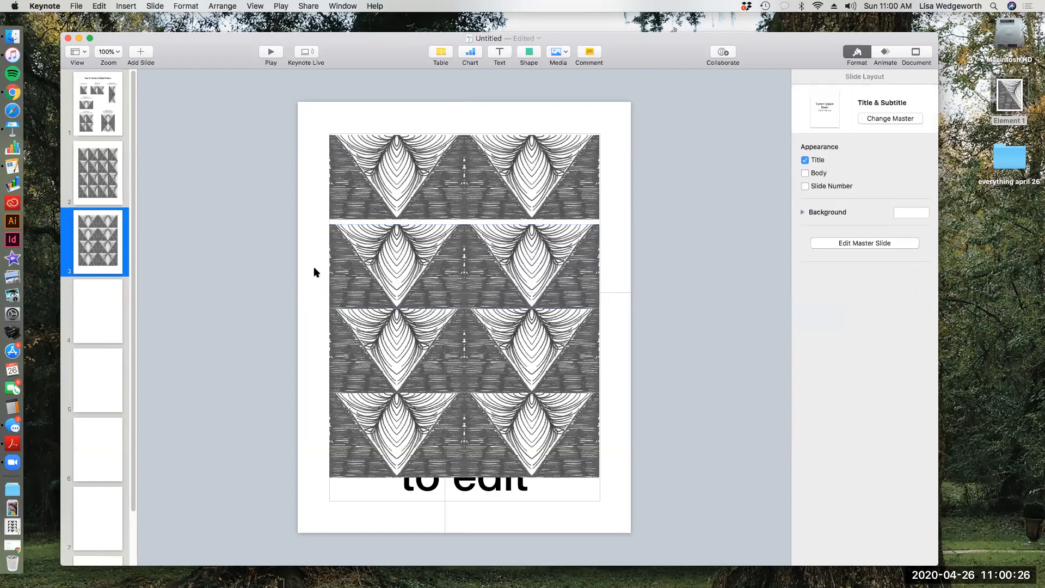
Nudge the top row down to Y 70 pt so it meets the second row
{"action": "left_click", "coordinate": [446, 211]}
{"action": "key", "text": "Down"}
{"action": "key", "text": "Down"}
{"action": "key", "text": "Down"}
{"action": "key", "text": "Down"}
{"action": "key", "text": "Down"}
{"action": "key", "text": "Down"}
{"action": "key", "text": "Down"}
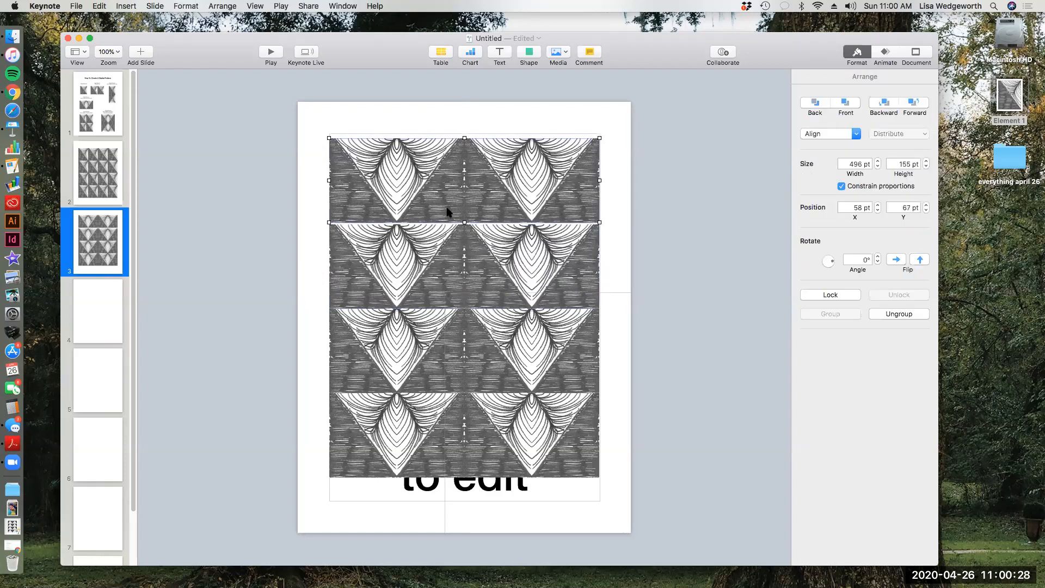
{"action": "left_click", "coordinate": [303, 203]}
{"action": "left_click", "coordinate": [402, 210]}
{"action": "key", "text": "Down"}
{"action": "left_click", "coordinate": [308, 207]}
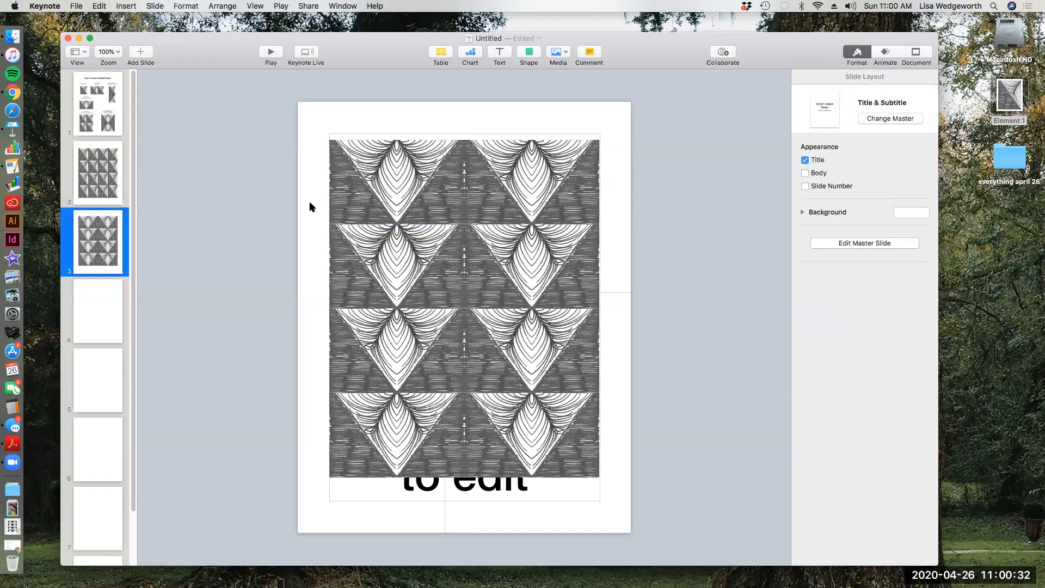
Group the stacked rows and move the group toward the slide's left edge to check for any piece left out
{"action": "left_click", "coordinate": [393, 210]}
{"action": "left_click", "coordinate": [392, 270], "text": "shift"}
{"action": "left_click", "coordinate": [397, 344], "text": "shift"}
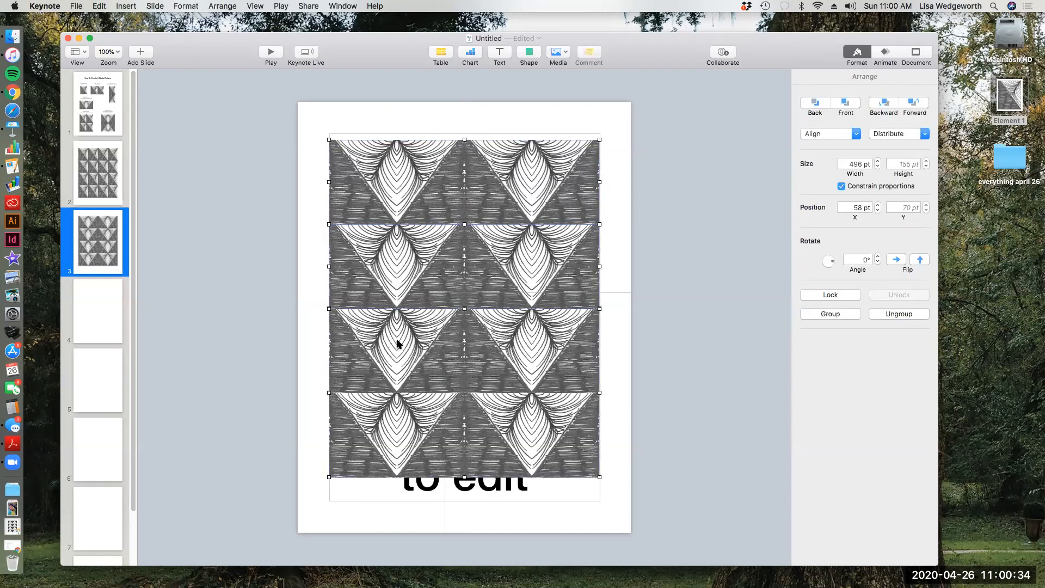
{"action": "left_click", "coordinate": [229, 7]}
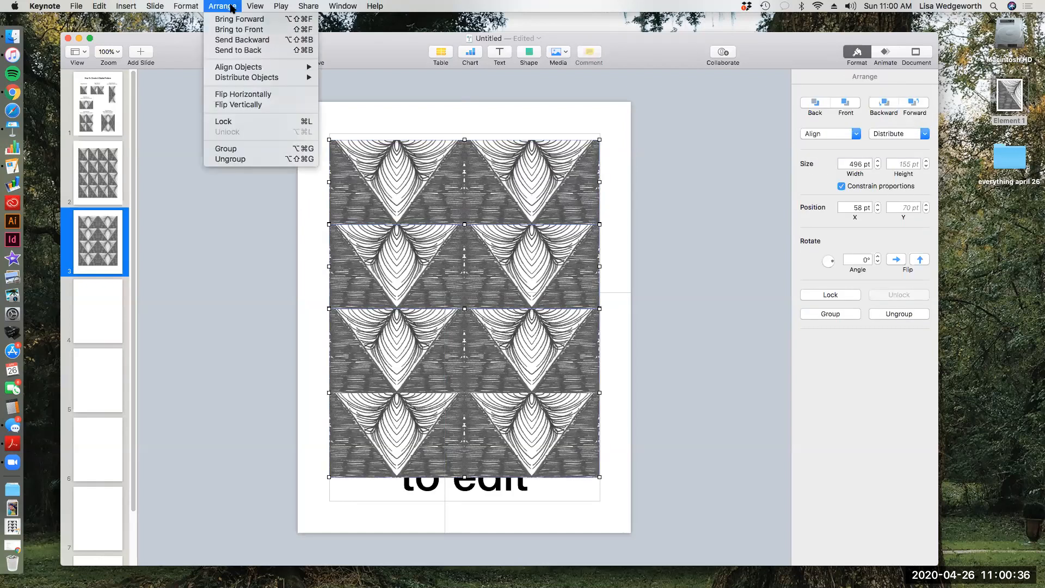
{"action": "left_click", "coordinate": [233, 145]}
{"action": "left_click_drag", "start_coordinate": [490, 276], "coordinate": [481, 305]}
{"action": "left_click_drag", "start_coordinate": [543, 358], "coordinate": [717, 298]}
{"action": "left_click", "coordinate": [717, 302]}
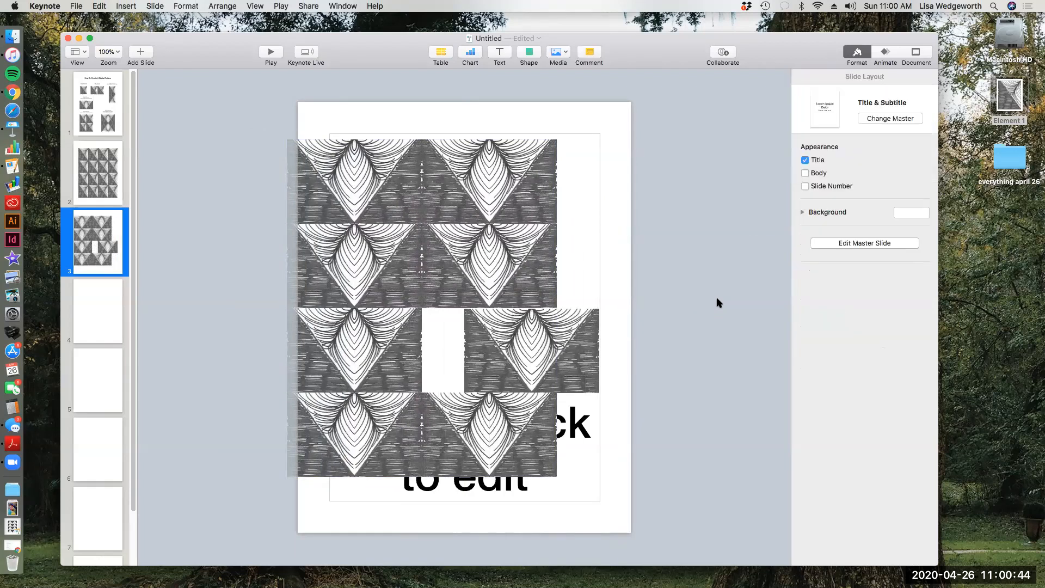
Move the loose right half of the third row to X 228 pt, Y 380 pt to close the gap
{"action": "left_click", "coordinate": [558, 339]}
{"action": "left_click_drag", "start_coordinate": [546, 343], "coordinate": [505, 343]}
{"action": "key", "text": "Left"}
{"action": "key", "text": "Left"}
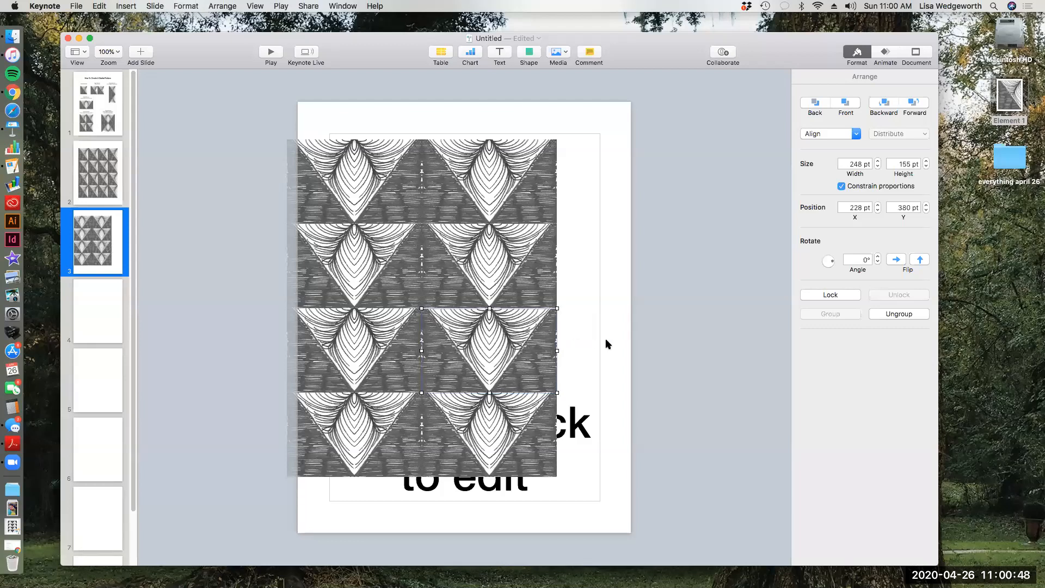
{"action": "left_click", "coordinate": [597, 344]}
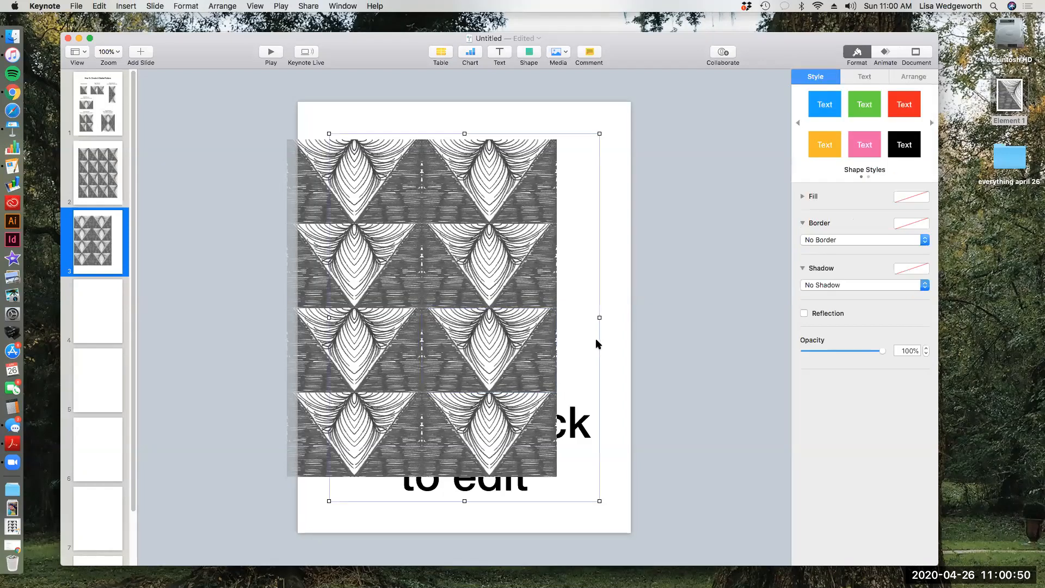
Group the loose piece with the other rows and place the complete pattern at X 58 pt, Y 86 pt
{"action": "left_click", "coordinate": [472, 362]}
{"action": "left_click", "coordinate": [462, 293], "text": "shift"}
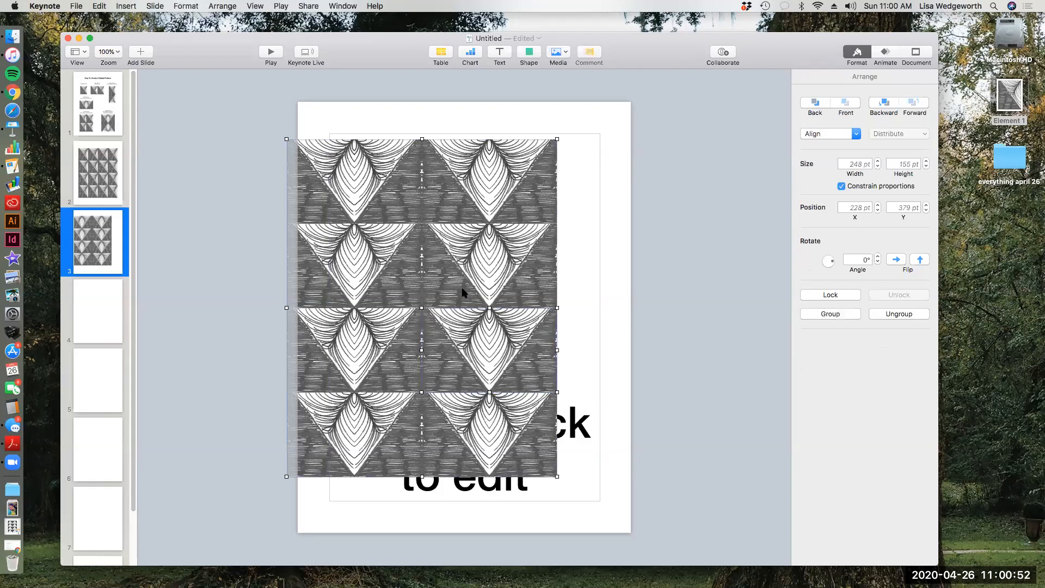
{"action": "left_click", "coordinate": [219, 7]}
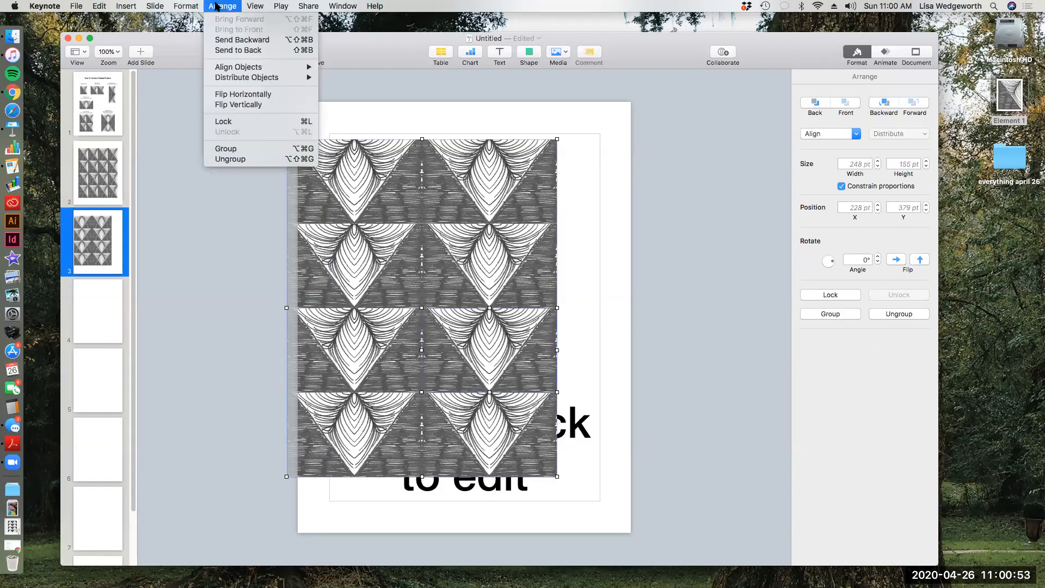
{"action": "left_click", "coordinate": [233, 150]}
{"action": "mouse_move", "coordinate": [429, 220]}
{"action": "left_mouse_down"}
{"action": "mouse_move", "coordinate": [452, 224]}
{"action": "mouse_move", "coordinate": [425, 230]}
{"action": "left_mouse_up"}
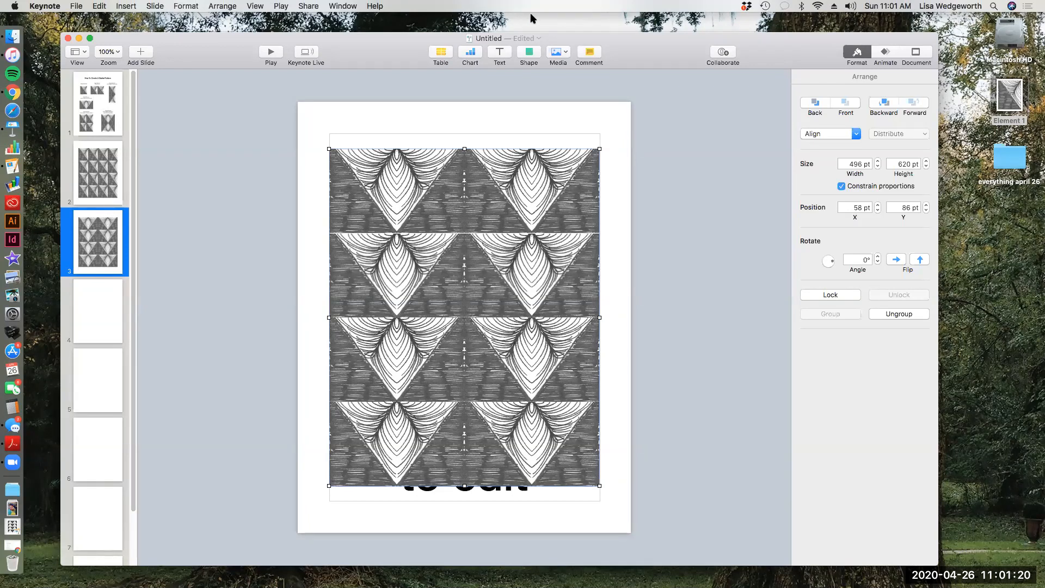
Switch to Zoom's annotation pen and write 1 and 2 over the first two tiles of the top row
{"action": "left_click", "coordinate": [630, 19]}
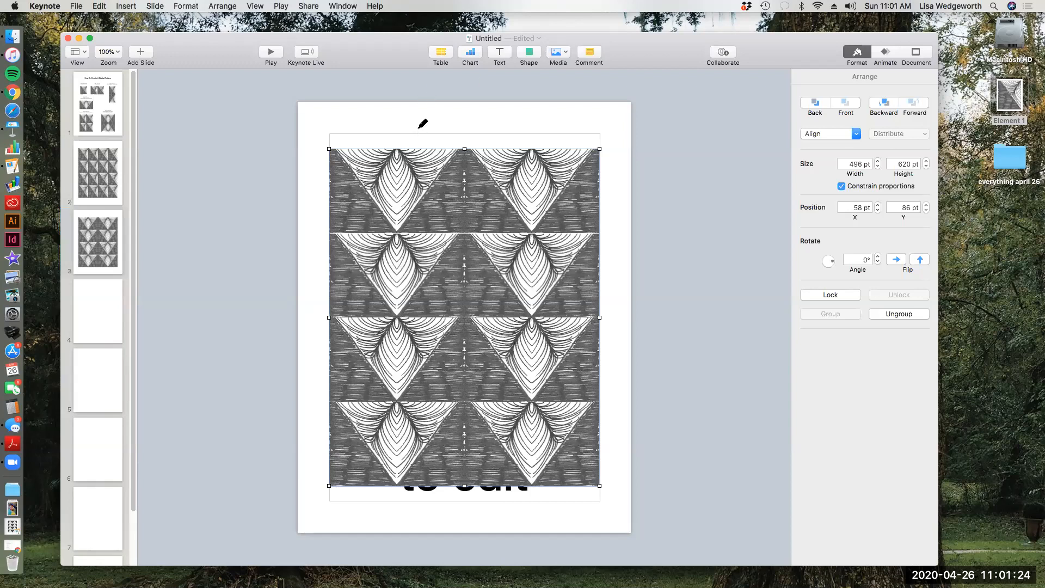
{"action": "left_click", "coordinate": [420, 128]}
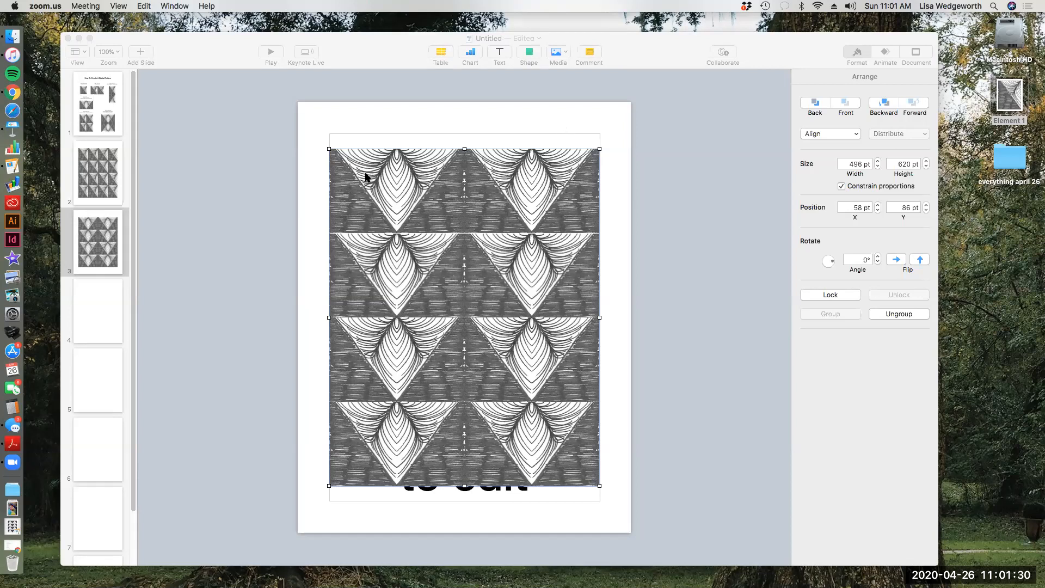
{"action": "mouse_move", "coordinate": [356, 171]}
{"action": "left_mouse_down"}
{"action": "mouse_move", "coordinate": [357, 194]}
{"action": "mouse_move", "coordinate": [342, 179]}
{"action": "left_mouse_up"}
{"action": "mouse_move", "coordinate": [424, 175]}
{"action": "left_mouse_down"}
{"action": "mouse_move", "coordinate": [448, 175]}
{"action": "mouse_move", "coordinate": [428, 207]}
{"action": "mouse_move", "coordinate": [452, 207]}
{"action": "left_mouse_up"}
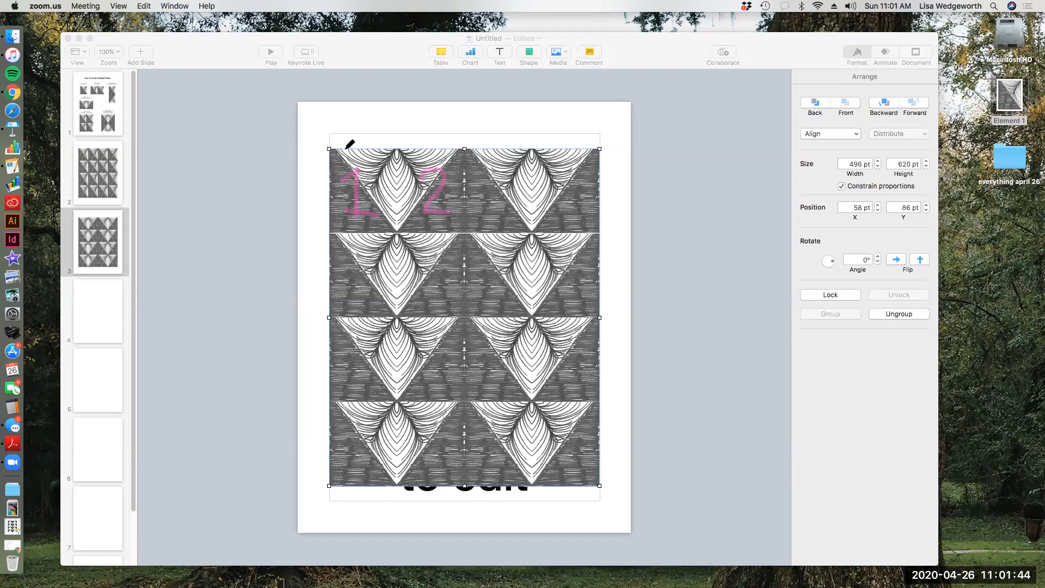
Outline the first tile in pink and the first mirrored pair in red with the annotation pen
{"action": "mouse_move", "coordinate": [330, 148]}
{"action": "left_mouse_down"}
{"action": "mouse_move", "coordinate": [397, 149]}
{"action": "mouse_move", "coordinate": [397, 228]}
{"action": "left_mouse_up"}
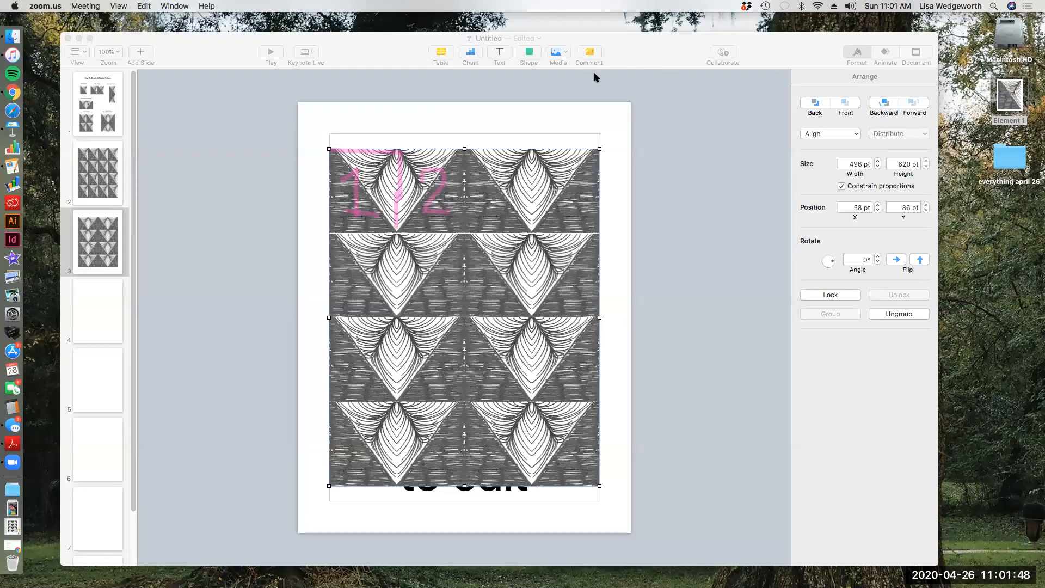
{"action": "left_click", "coordinate": [402, 171]}
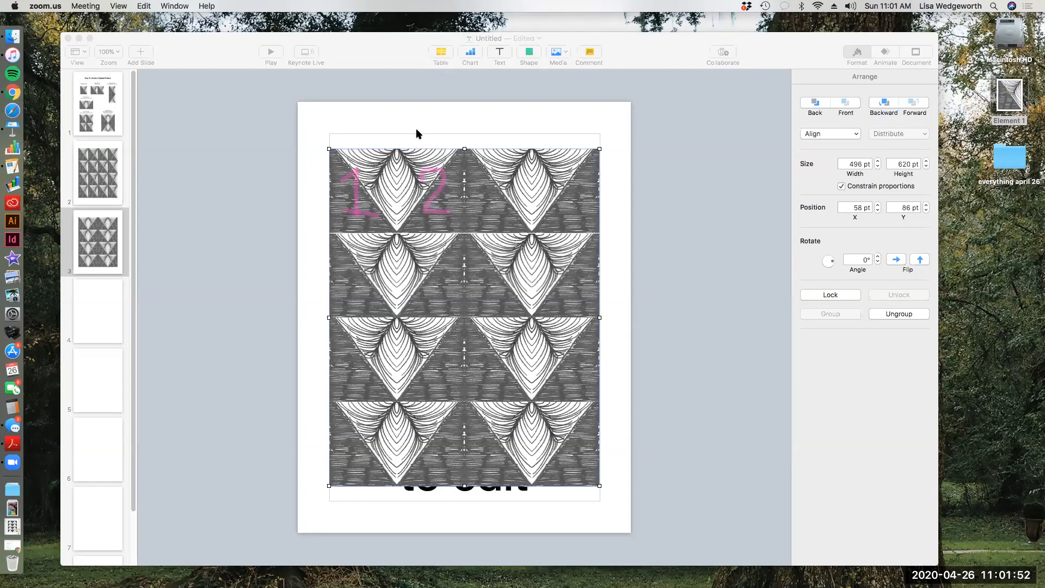
{"action": "mouse_move", "coordinate": [330, 149]}
{"action": "left_mouse_down"}
{"action": "mouse_move", "coordinate": [330, 231]}
{"action": "mouse_move", "coordinate": [355, 233]}
{"action": "mouse_move", "coordinate": [394, 231]}
{"action": "mouse_move", "coordinate": [396, 156]}
{"action": "mouse_move", "coordinate": [333, 148]}
{"action": "mouse_move", "coordinate": [419, 154]}
{"action": "left_mouse_up"}
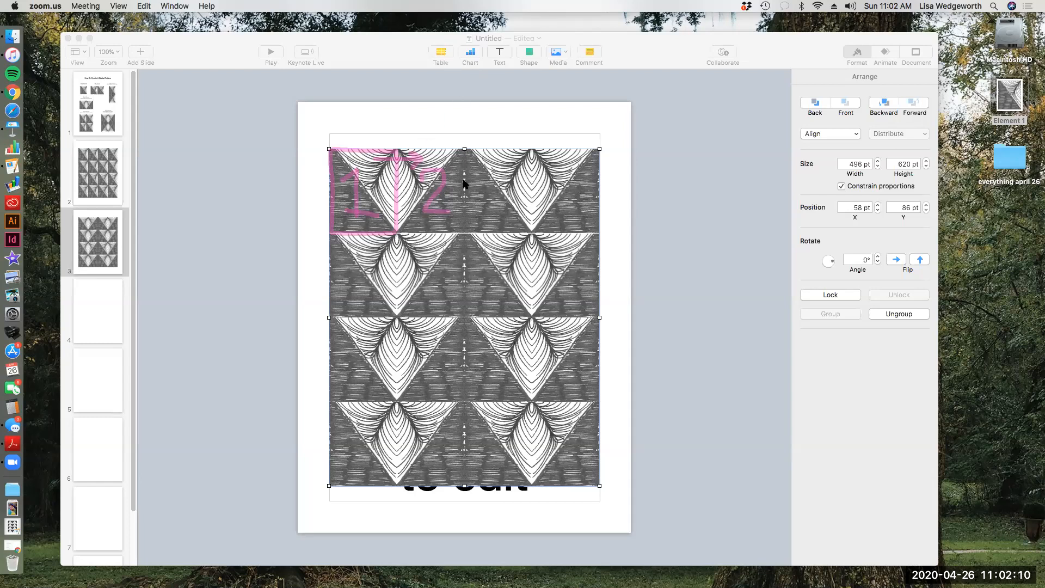
{"action": "mouse_move", "coordinate": [465, 155]}
{"action": "left_mouse_down"}
{"action": "mouse_move", "coordinate": [470, 233]}
{"action": "mouse_move", "coordinate": [338, 232]}
{"action": "mouse_move", "coordinate": [332, 162]}
{"action": "mouse_move", "coordinate": [355, 146]}
{"action": "mouse_move", "coordinate": [469, 147]}
{"action": "left_mouse_up"}
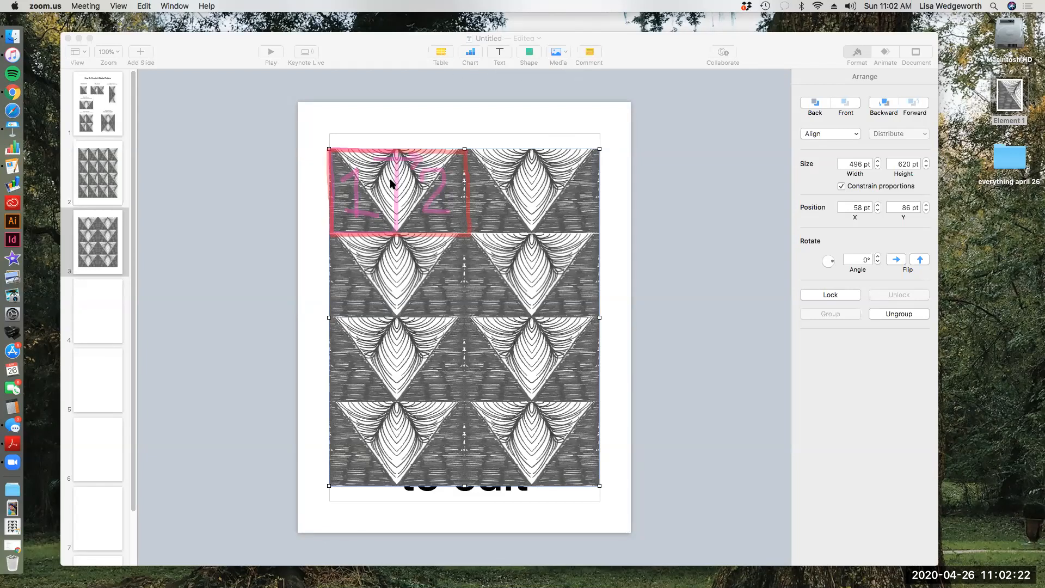
Number the following tiles 3 to 9 in pink, continuing row by row into the third row
{"action": "mouse_move", "coordinate": [501, 166]}
{"action": "left_mouse_down"}
{"action": "mouse_move", "coordinate": [514, 190]}
{"action": "mouse_move", "coordinate": [496, 206]}
{"action": "left_mouse_up"}
{"action": "mouse_move", "coordinate": [560, 175]}
{"action": "left_mouse_down"}
{"action": "mouse_move", "coordinate": [556, 192]}
{"action": "mouse_move", "coordinate": [579, 186]}
{"action": "mouse_move", "coordinate": [572, 213]}
{"action": "left_mouse_up"}
{"action": "mouse_move", "coordinate": [362, 250]}
{"action": "left_mouse_down"}
{"action": "mouse_move", "coordinate": [382, 271]}
{"action": "mouse_move", "coordinate": [370, 289]}
{"action": "mouse_move", "coordinate": [358, 286]}
{"action": "left_mouse_up"}
{"action": "mouse_move", "coordinate": [443, 253]}
{"action": "left_mouse_down"}
{"action": "mouse_move", "coordinate": [450, 279]}
{"action": "mouse_move", "coordinate": [439, 287]}
{"action": "left_mouse_up"}
{"action": "mouse_move", "coordinate": [488, 262]}
{"action": "left_mouse_down"}
{"action": "mouse_move", "coordinate": [511, 298]}
{"action": "mouse_move", "coordinate": [515, 281]}
{"action": "mouse_move", "coordinate": [569, 300]}
{"action": "mouse_move", "coordinate": [566, 264]}
{"action": "left_mouse_up"}
{"action": "left_click_drag", "start_coordinate": [366, 345], "coordinate": [372, 388]}
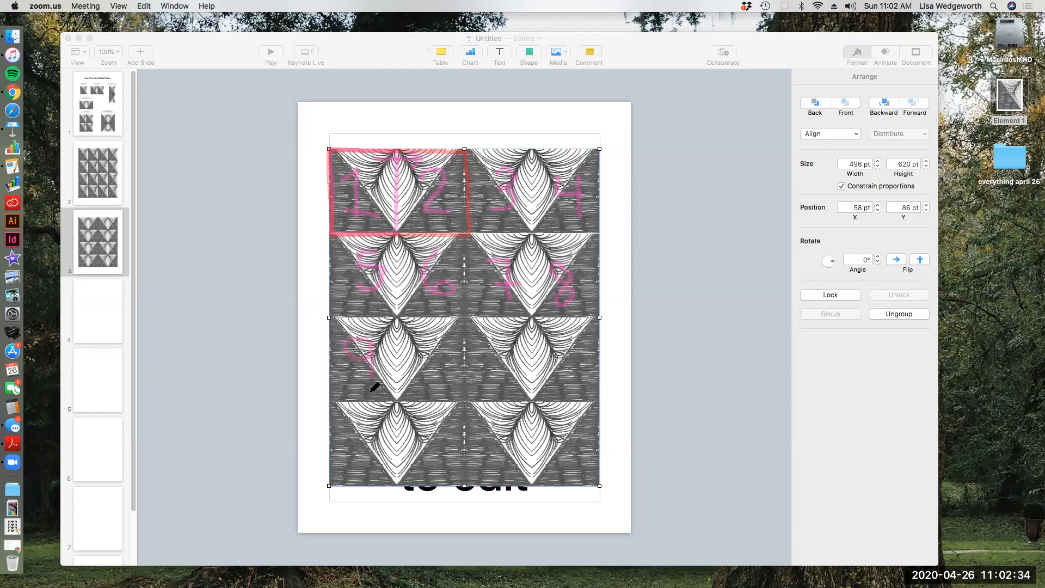
Finish numbering the individual tiles on slide 3 by handwriting 10 through 16 in pink
{"action": "mouse_move", "coordinate": [416, 341]}
{"action": "left_mouse_down"}
{"action": "mouse_move", "coordinate": [418, 381]}
{"action": "mouse_move", "coordinate": [451, 350]}
{"action": "mouse_move", "coordinate": [485, 374]}
{"action": "mouse_move", "coordinate": [509, 366]}
{"action": "mouse_move", "coordinate": [513, 376]}
{"action": "mouse_move", "coordinate": [555, 383]}
{"action": "mouse_move", "coordinate": [574, 369]}
{"action": "mouse_move", "coordinate": [591, 384]}
{"action": "left_mouse_up"}
{"action": "mouse_move", "coordinate": [348, 421]}
{"action": "left_mouse_down"}
{"action": "mouse_move", "coordinate": [349, 471]}
{"action": "mouse_move", "coordinate": [372, 438]}
{"action": "mouse_move", "coordinate": [362, 460]}
{"action": "left_mouse_up"}
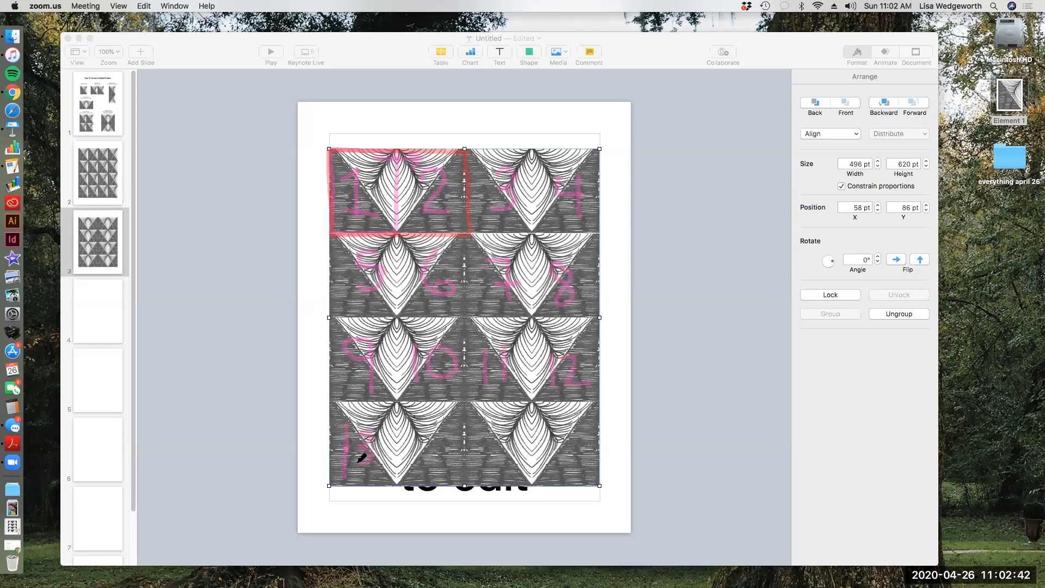
{"action": "mouse_move", "coordinate": [428, 444]}
{"action": "left_mouse_down"}
{"action": "mouse_move", "coordinate": [448, 452]}
{"action": "mouse_move", "coordinate": [447, 471]}
{"action": "left_mouse_up"}
{"action": "mouse_move", "coordinate": [489, 433]}
{"action": "left_mouse_down"}
{"action": "mouse_move", "coordinate": [488, 471]}
{"action": "mouse_move", "coordinate": [496, 461]}
{"action": "left_mouse_up"}
{"action": "mouse_move", "coordinate": [497, 439]}
{"action": "left_mouse_down"}
{"action": "mouse_move", "coordinate": [519, 429]}
{"action": "mouse_move", "coordinate": [561, 463]}
{"action": "mouse_move", "coordinate": [587, 449]}
{"action": "mouse_move", "coordinate": [579, 457]}
{"action": "left_mouse_up"}
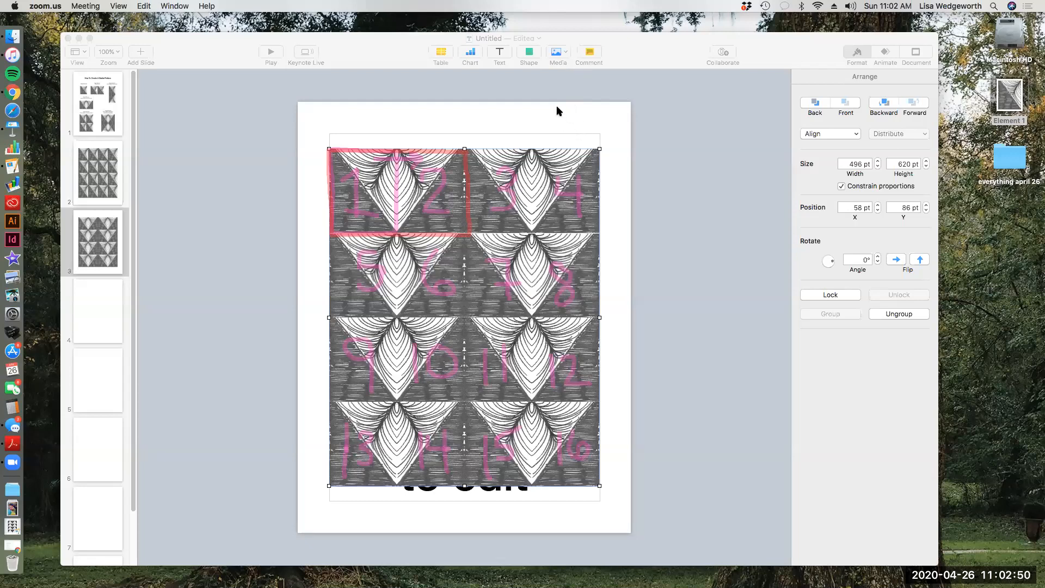
{"action": "mouse_move", "coordinate": [407, 171]}
{"action": "left_mouse_down"}
{"action": "mouse_move", "coordinate": [390, 201]}
{"action": "mouse_move", "coordinate": [410, 172]}
{"action": "left_mouse_up"}
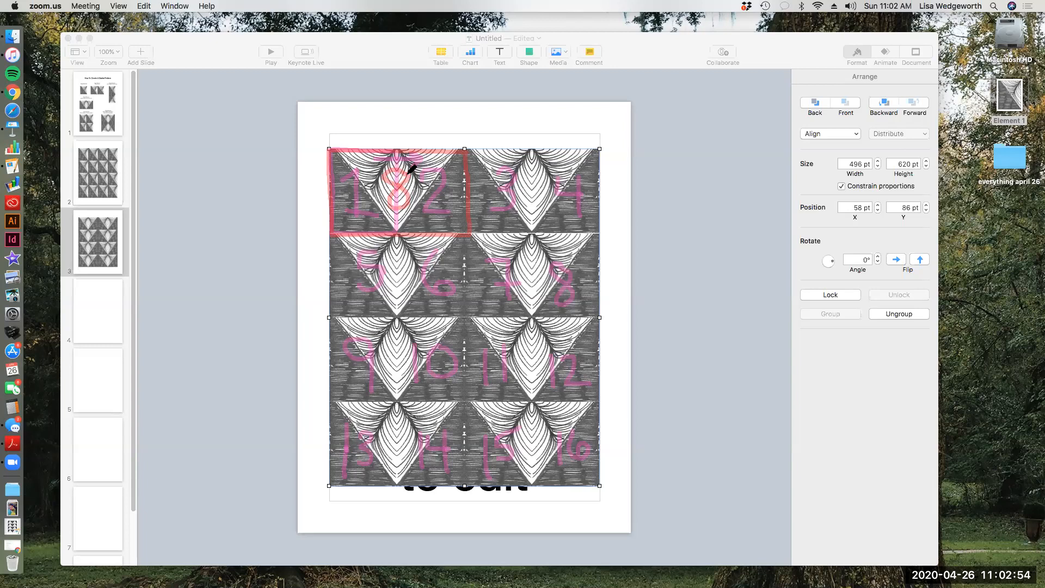
{"action": "left_click", "coordinate": [660, 79]}
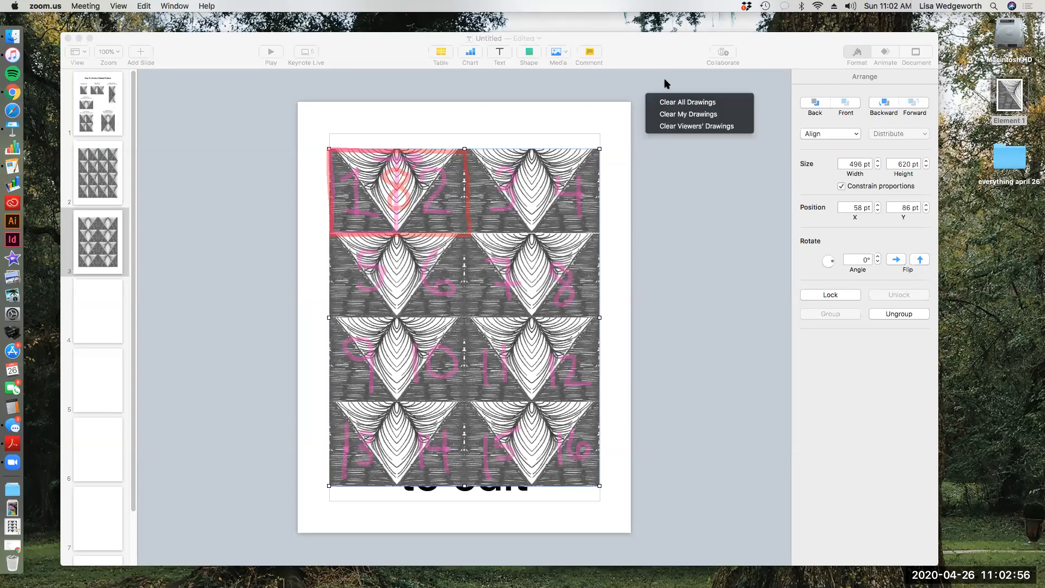
{"action": "left_click", "coordinate": [548, 81]}
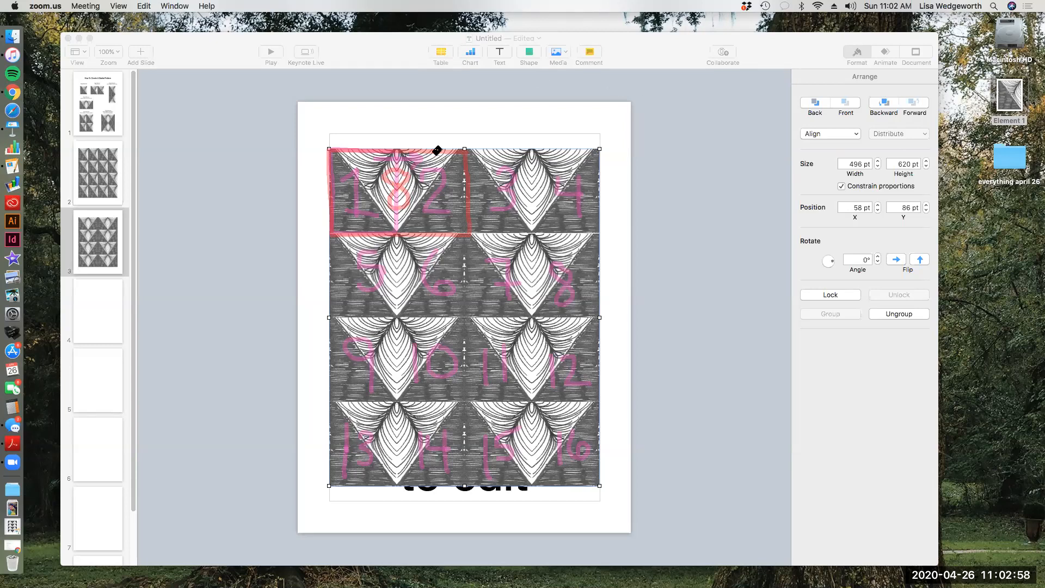
{"action": "left_click", "coordinate": [403, 175]}
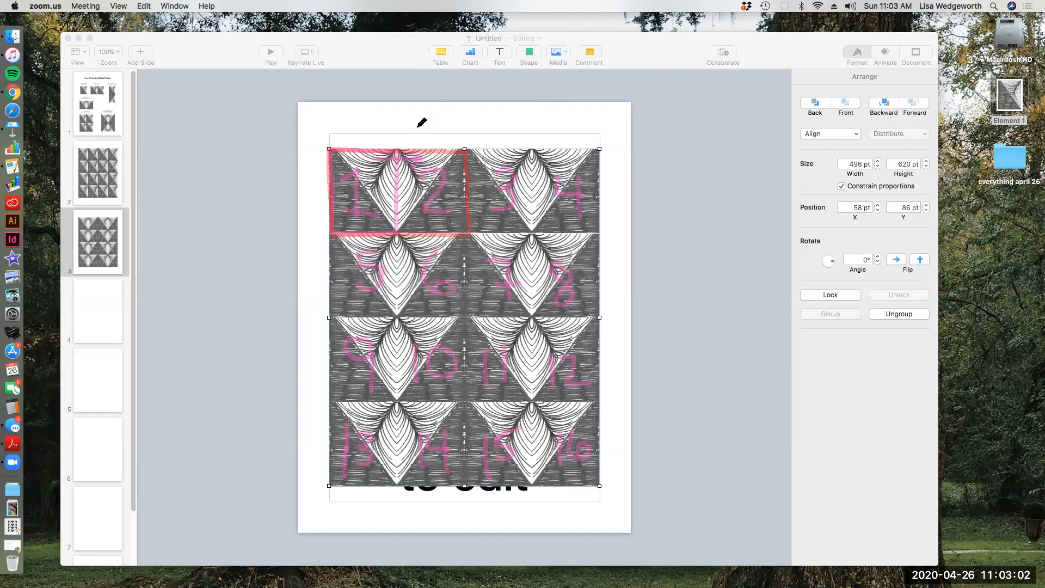
Handwrite 1 through 8 in red on the mirrored tile pairs and outline pair 4 in red
{"action": "left_click_drag", "start_coordinate": [387, 198], "coordinate": [409, 199]}
{"action": "left_click_drag", "start_coordinate": [537, 176], "coordinate": [546, 191]}
{"action": "mouse_move", "coordinate": [388, 254]}
{"action": "left_mouse_down"}
{"action": "mouse_move", "coordinate": [408, 249]}
{"action": "mouse_move", "coordinate": [408, 275]}
{"action": "mouse_move", "coordinate": [389, 284]}
{"action": "left_mouse_up"}
{"action": "mouse_move", "coordinate": [544, 258]}
{"action": "left_mouse_down"}
{"action": "mouse_move", "coordinate": [557, 275]}
{"action": "mouse_move", "coordinate": [547, 293]}
{"action": "left_mouse_up"}
{"action": "mouse_move", "coordinate": [598, 234]}
{"action": "left_mouse_down"}
{"action": "mouse_move", "coordinate": [474, 234]}
{"action": "mouse_move", "coordinate": [466, 317]}
{"action": "mouse_move", "coordinate": [596, 315]}
{"action": "mouse_move", "coordinate": [597, 240]}
{"action": "left_mouse_up"}
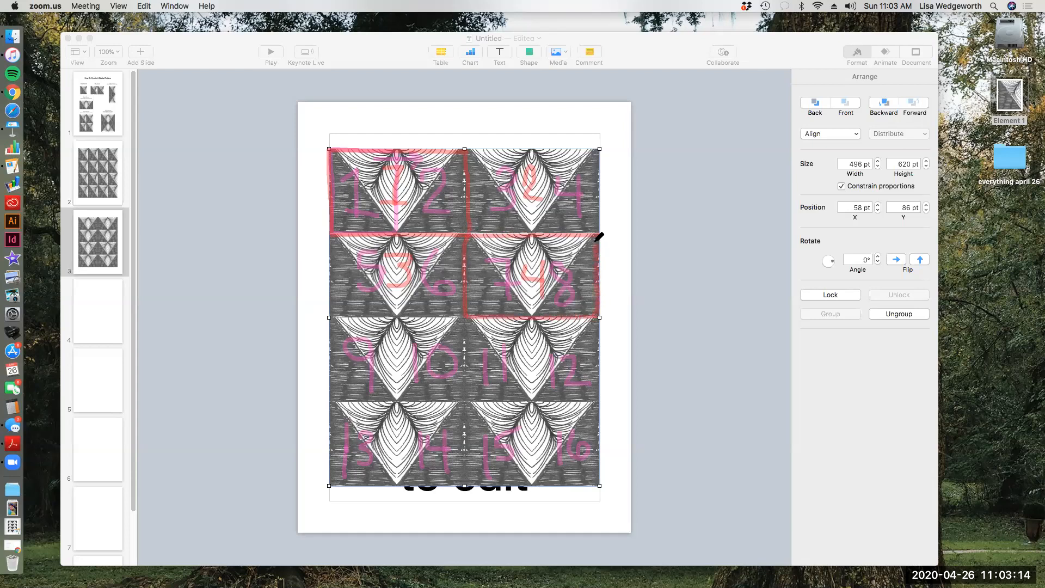
{"action": "left_click_drag", "start_coordinate": [388, 338], "coordinate": [387, 374]}
{"action": "left_click_drag", "start_coordinate": [533, 333], "coordinate": [532, 362]}
{"action": "left_click_drag", "start_coordinate": [391, 418], "coordinate": [403, 438]}
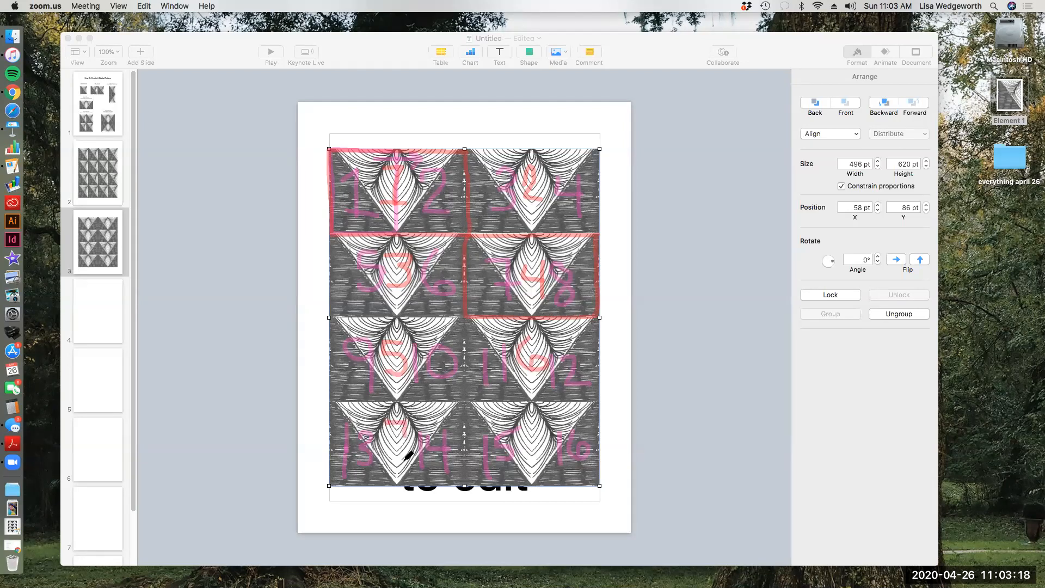
{"action": "mouse_move", "coordinate": [549, 427]}
{"action": "left_mouse_down"}
{"action": "mouse_move", "coordinate": [540, 447]}
{"action": "mouse_move", "coordinate": [550, 427]}
{"action": "left_mouse_up"}
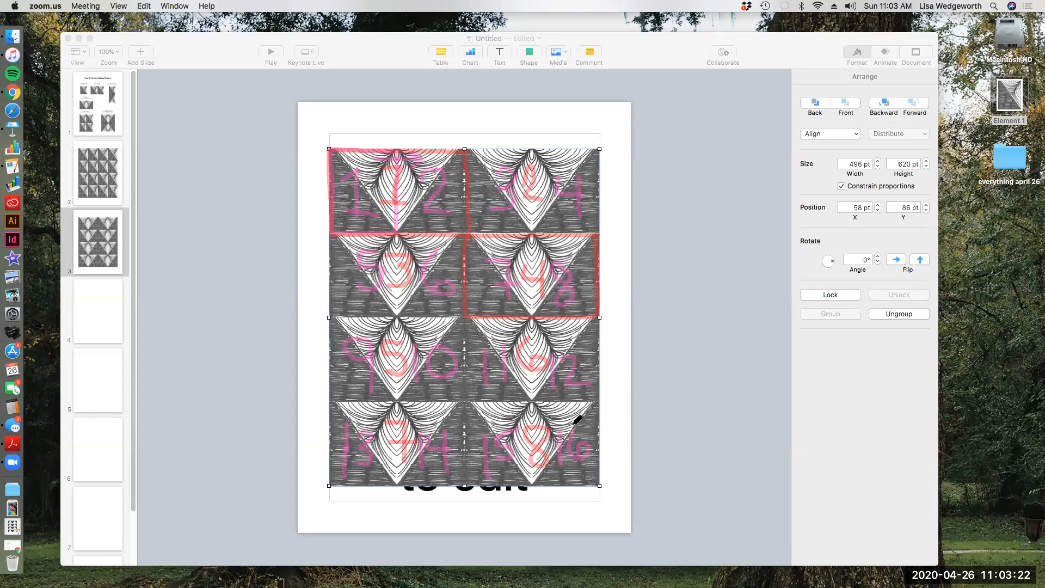
Clear all annotation drawings and compare the patterns on slides 2 and 3
{"action": "left_click", "coordinate": [655, 75]}
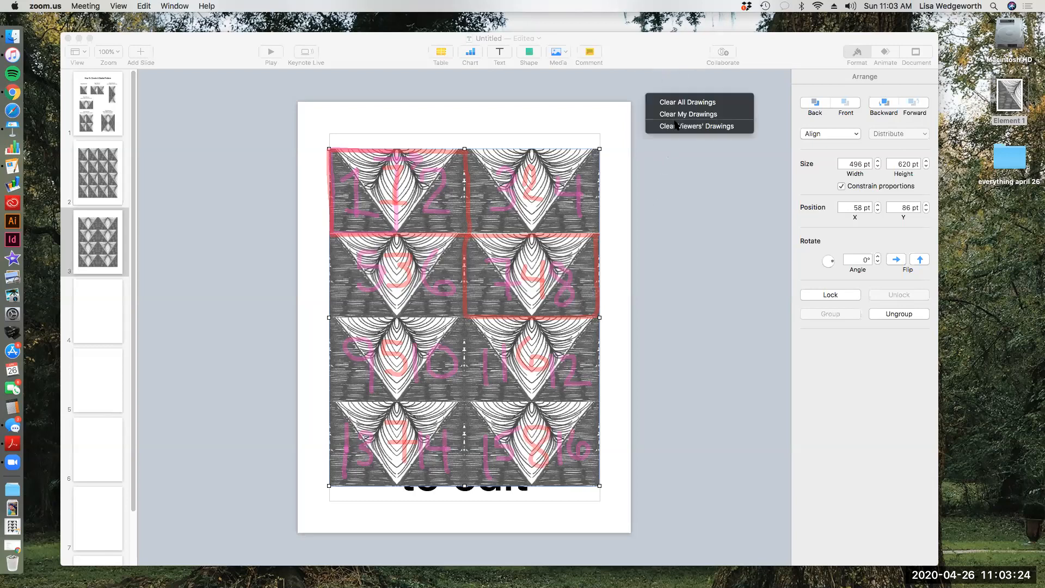
{"action": "left_click", "coordinate": [678, 102]}
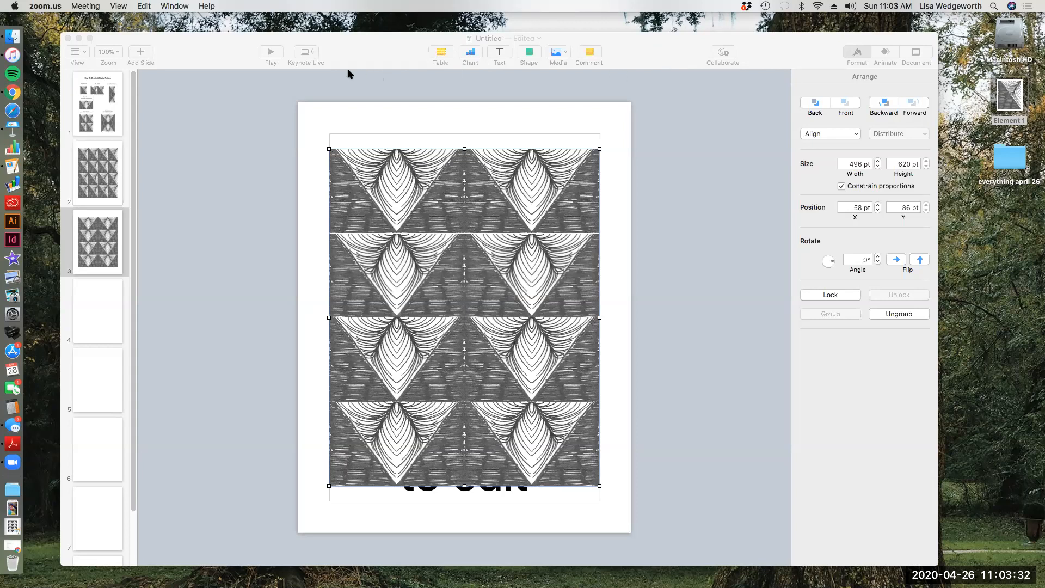
{"action": "left_click", "coordinate": [101, 180]}
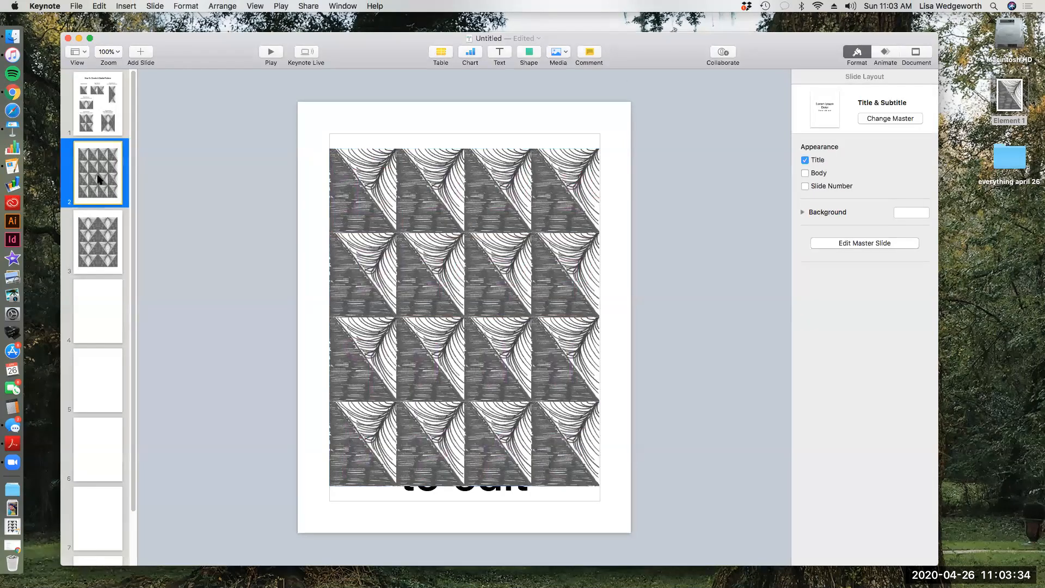
{"action": "left_click", "coordinate": [101, 218]}
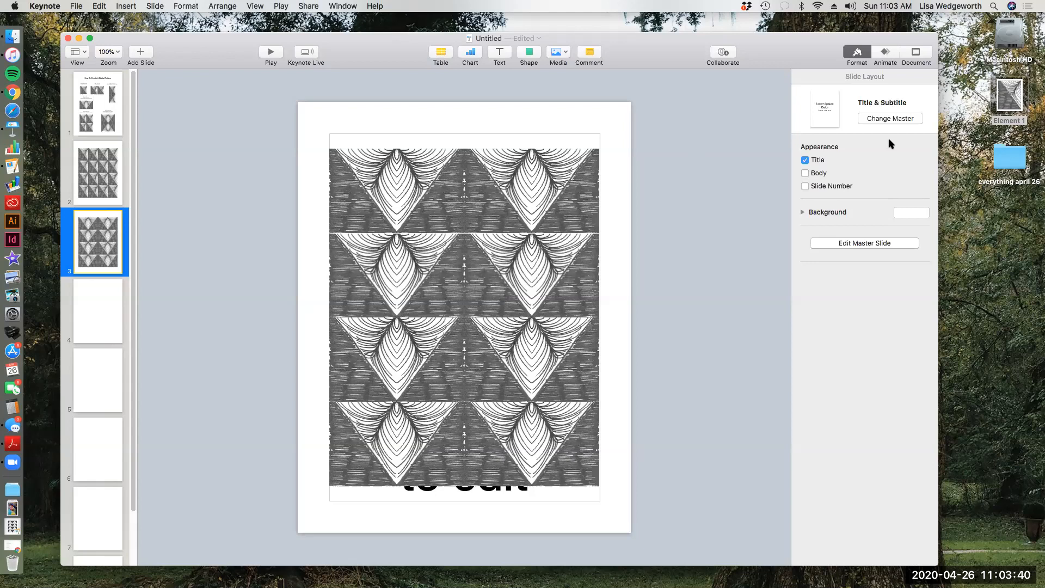
Open the Element 1 image from the desktop in Preview and enlarge its window to show the whole tile
{"action": "left_click", "coordinate": [1017, 94]}
{"action": "left_click_drag", "start_coordinate": [1017, 93], "coordinate": [1010, 99]}
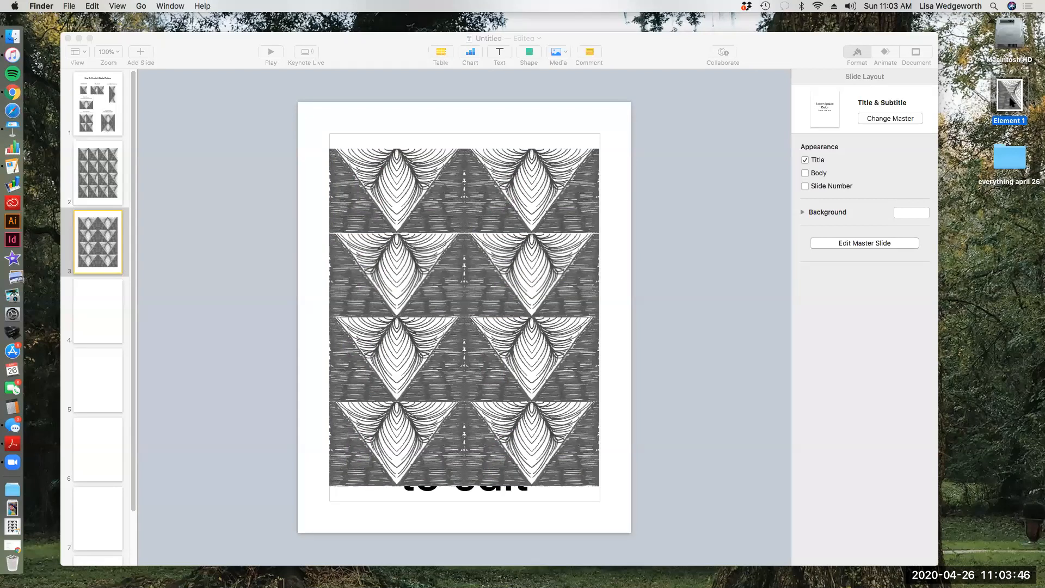
{"action": "mouse_move", "coordinate": [806, 59]}
{"action": "left_mouse_down"}
{"action": "mouse_move", "coordinate": [809, 210]}
{"action": "mouse_move", "coordinate": [820, 62]}
{"action": "left_mouse_up"}
{"action": "left_click_drag", "start_coordinate": [1009, 97], "coordinate": [1006, 100]}
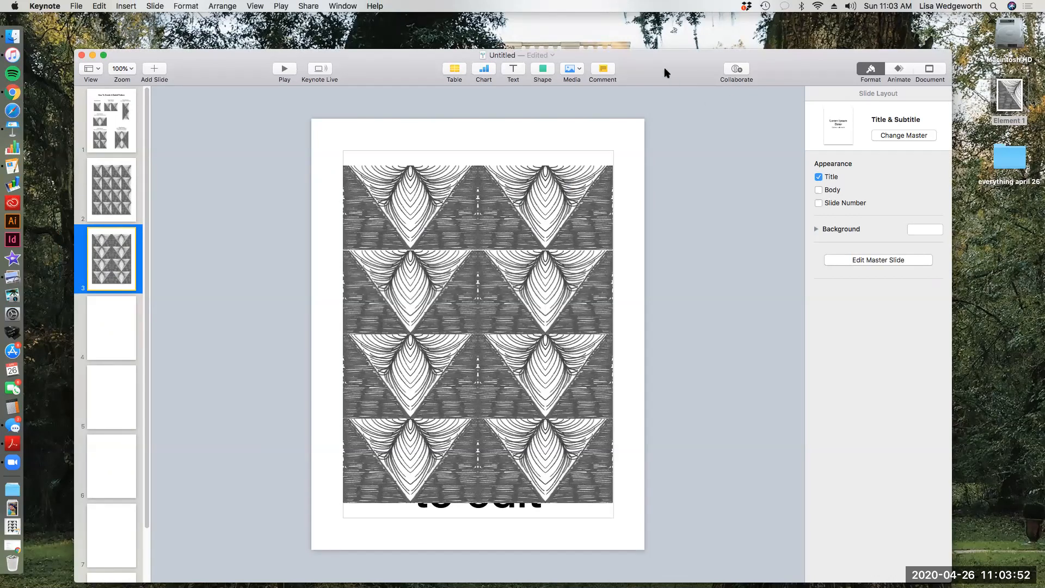
{"action": "left_click_drag", "start_coordinate": [665, 72], "coordinate": [664, 55]}
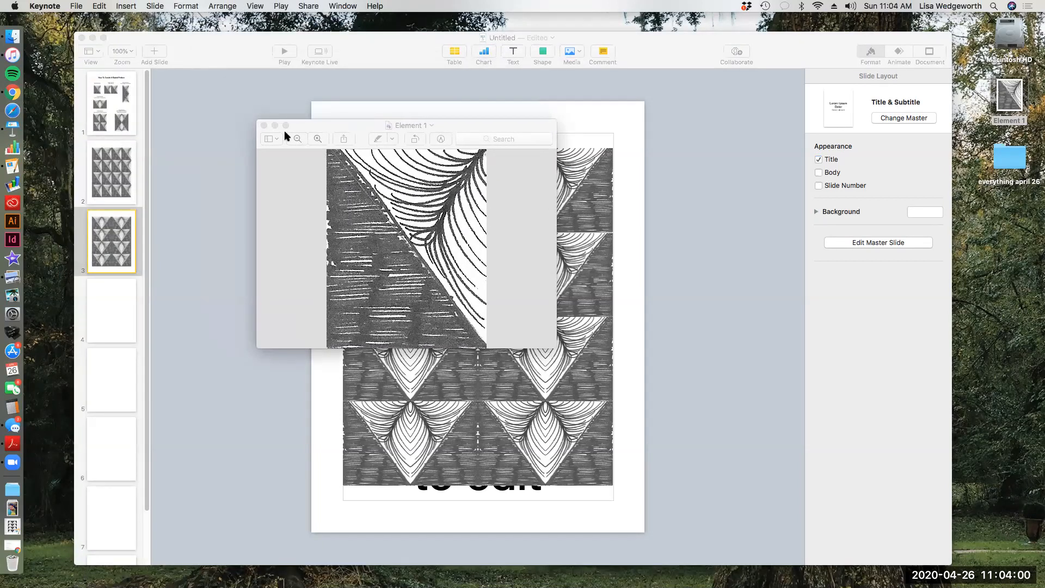
{"action": "left_click_drag", "start_coordinate": [306, 124], "coordinate": [309, 117]}
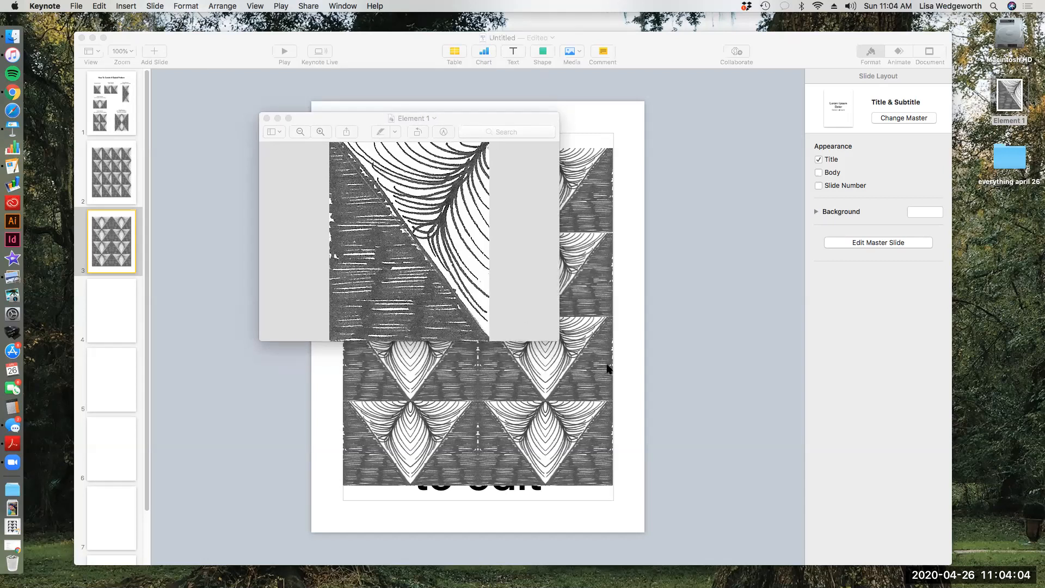
{"action": "left_click_drag", "start_coordinate": [514, 122], "coordinate": [647, 121]}
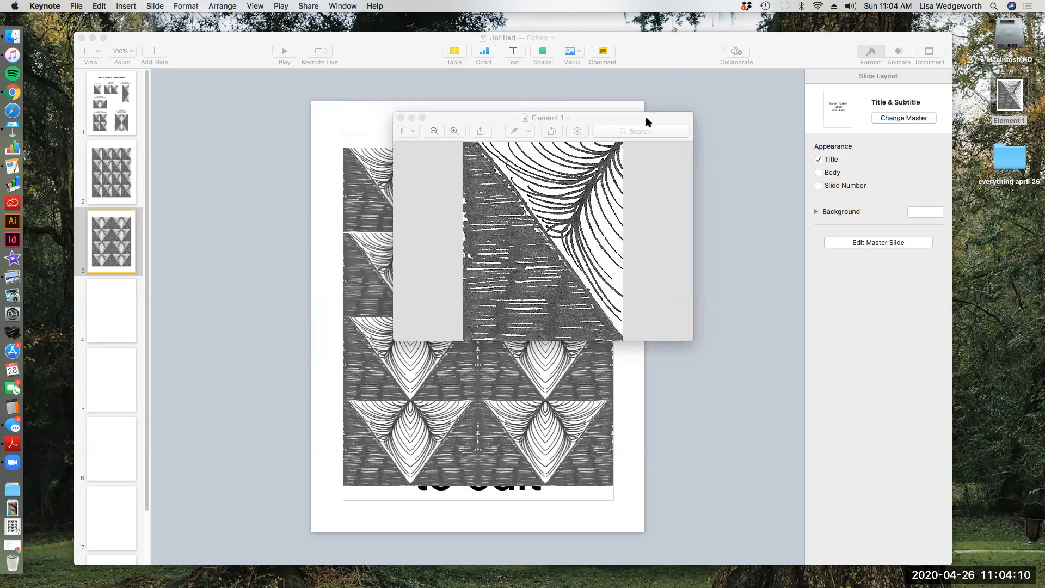
{"action": "left_click", "coordinate": [647, 121]}
{"action": "left_click_drag", "start_coordinate": [647, 121], "coordinate": [604, 103]}
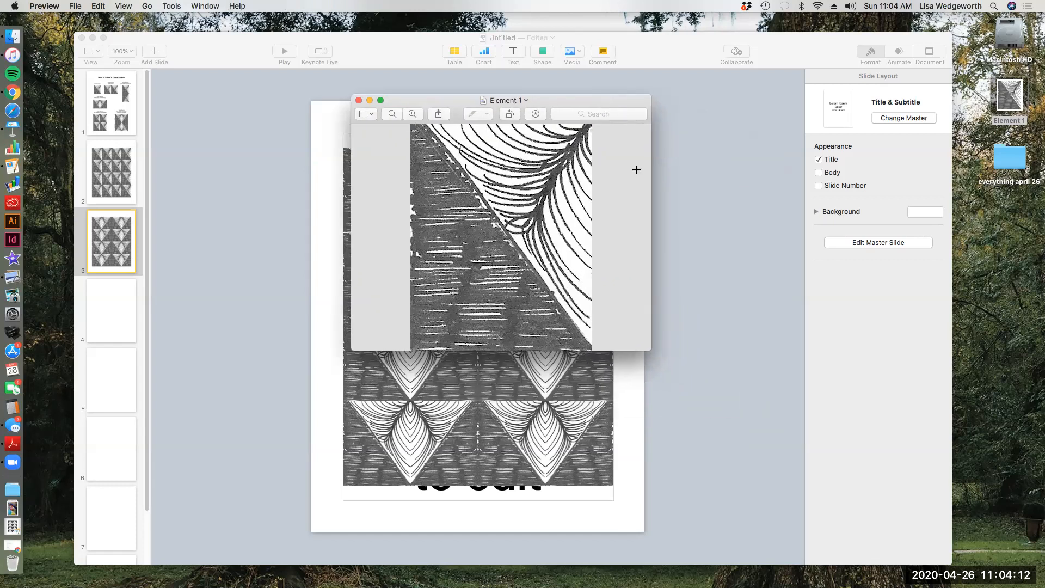
{"action": "left_click_drag", "start_coordinate": [650, 355], "coordinate": [797, 519]}
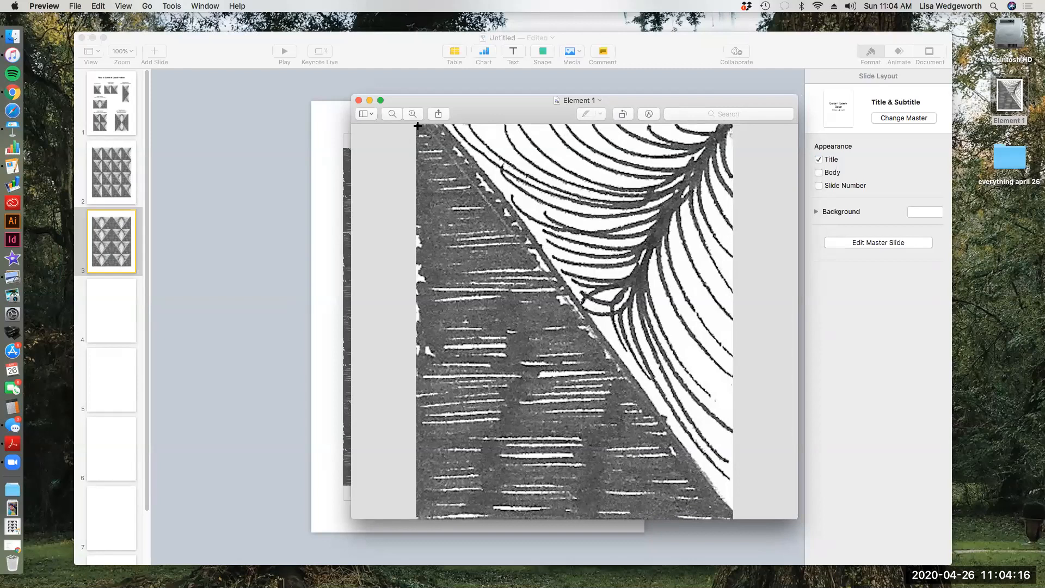
Try to set up a crop of the Element 1 image that excludes its rough left edge, and close the image
{"action": "left_click_drag", "start_coordinate": [439, 129], "coordinate": [733, 518]}
{"action": "left_click_drag", "start_coordinate": [427, 322], "coordinate": [436, 324]}
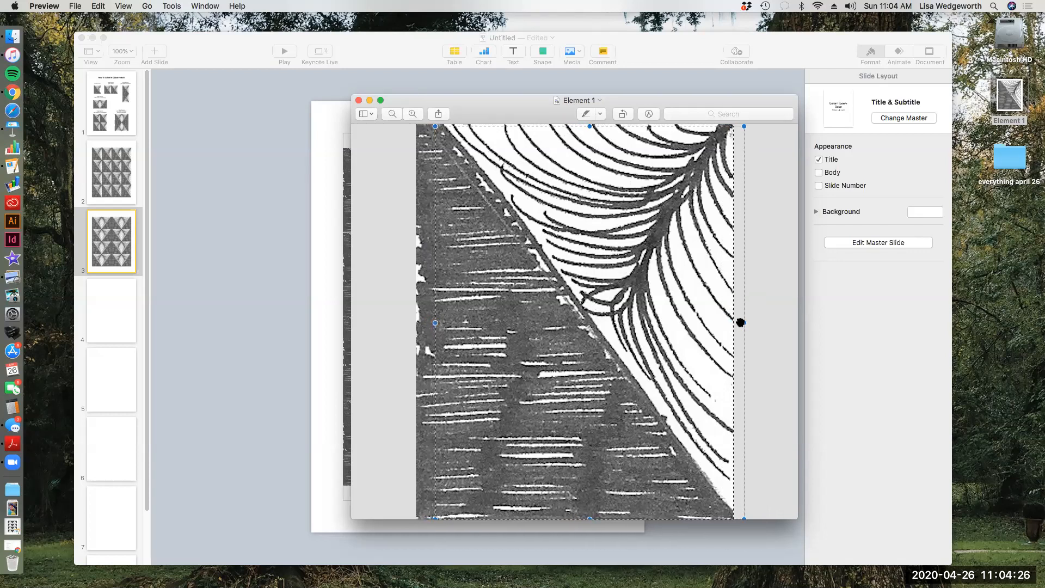
{"action": "left_click_drag", "start_coordinate": [741, 323], "coordinate": [732, 323]}
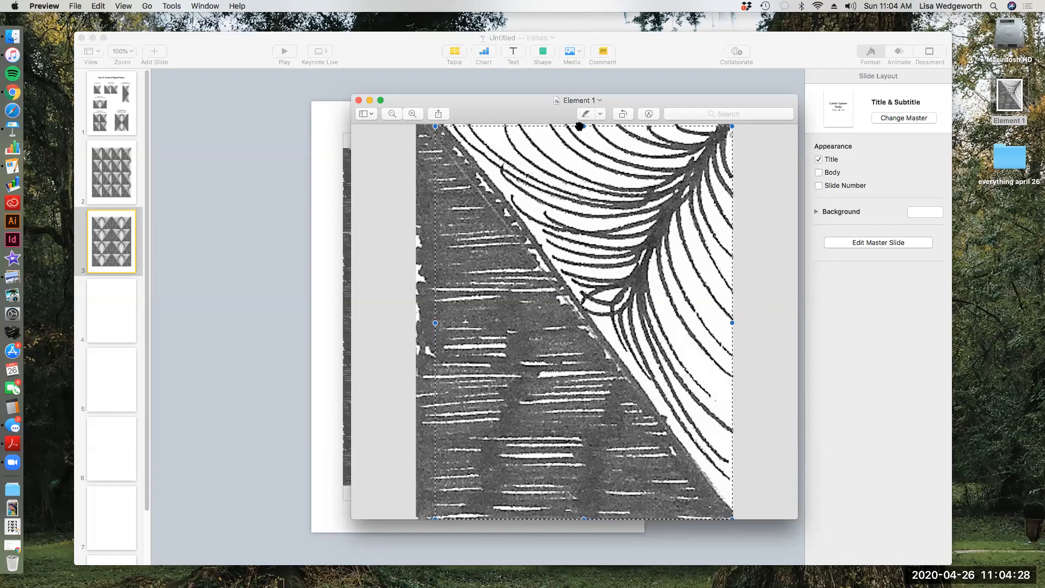
{"action": "left_click_drag", "start_coordinate": [582, 125], "coordinate": [580, 123]}
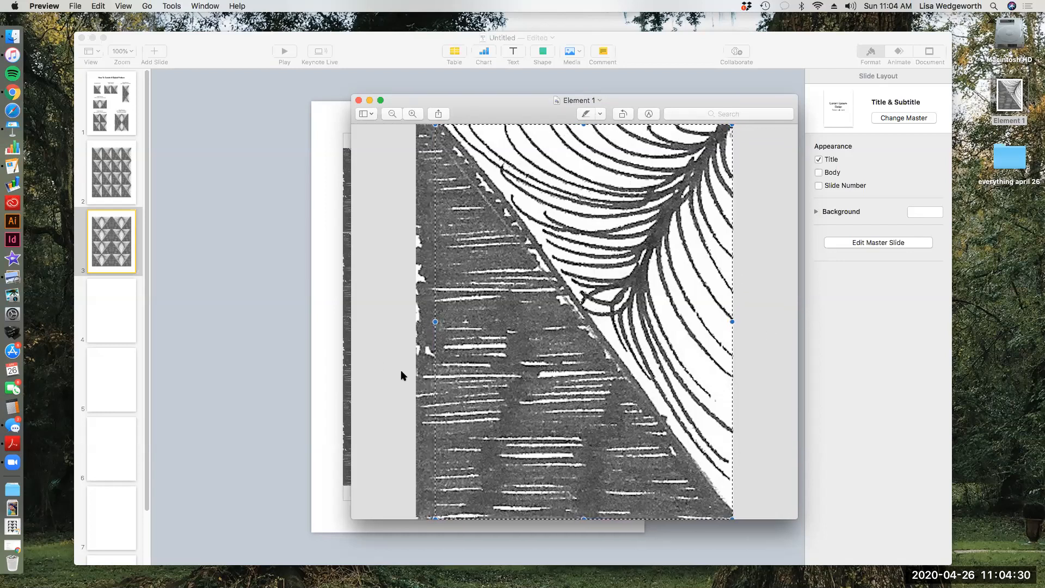
{"action": "left_click", "coordinate": [170, 6]}
{"action": "left_click", "coordinate": [179, 177]}
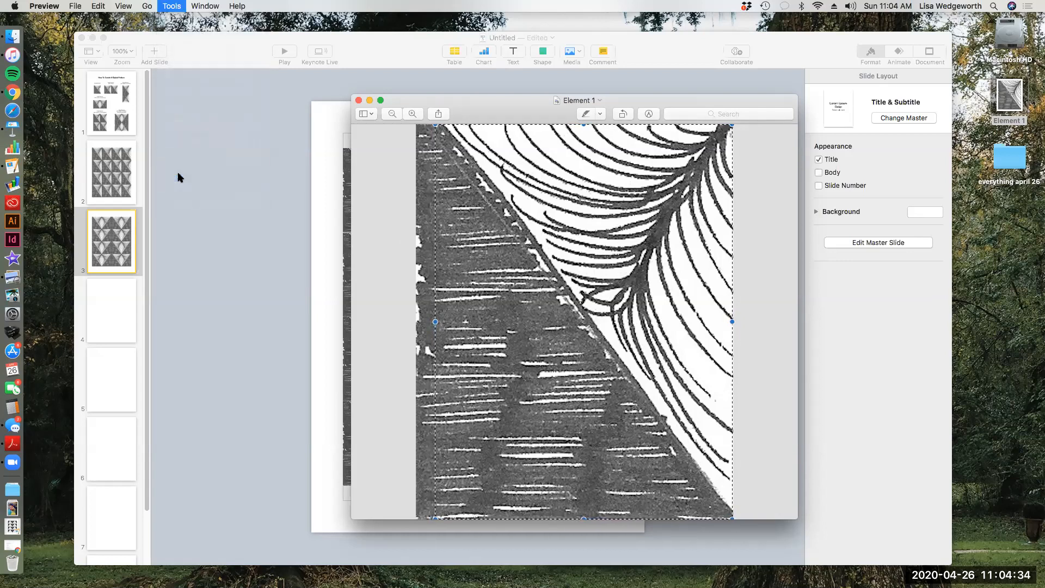
{"action": "left_click", "coordinate": [358, 100]}
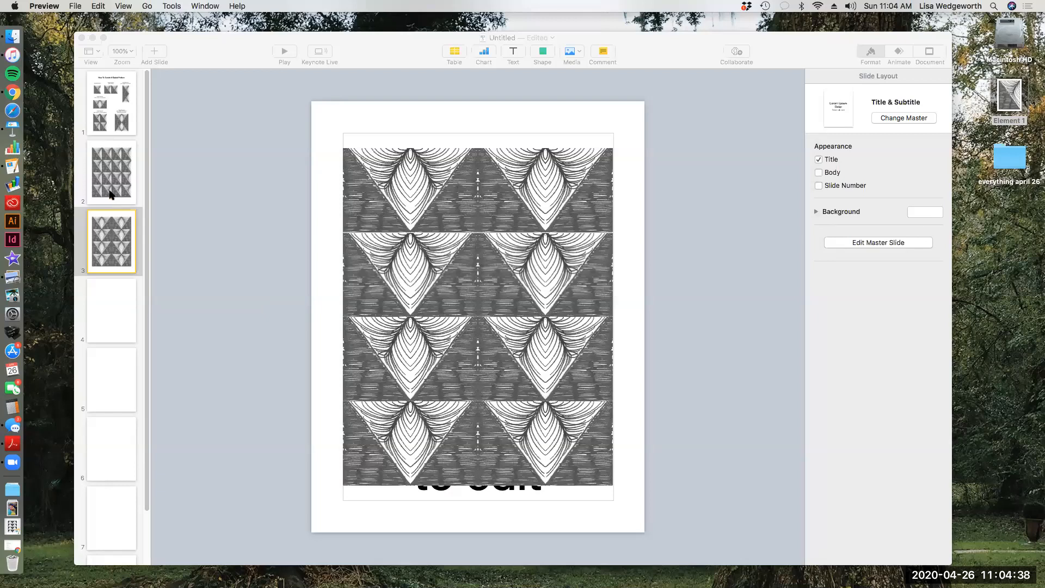
Add the Element 1 image from the desktop to blank slide 4, aligned with the upper-left corner of the title placeholder
{"action": "left_click", "coordinate": [109, 172]}
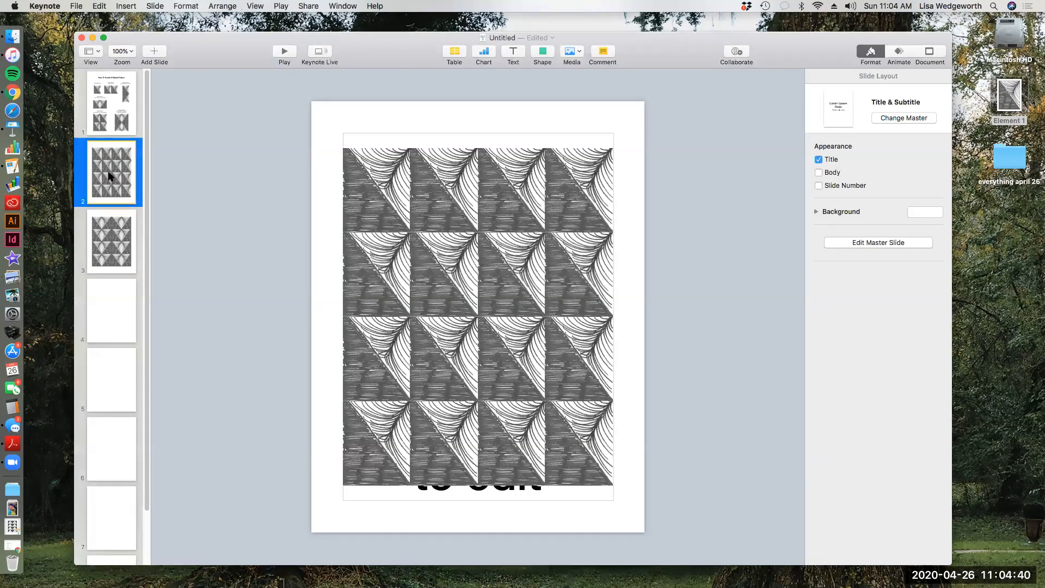
{"action": "left_click", "coordinate": [104, 255]}
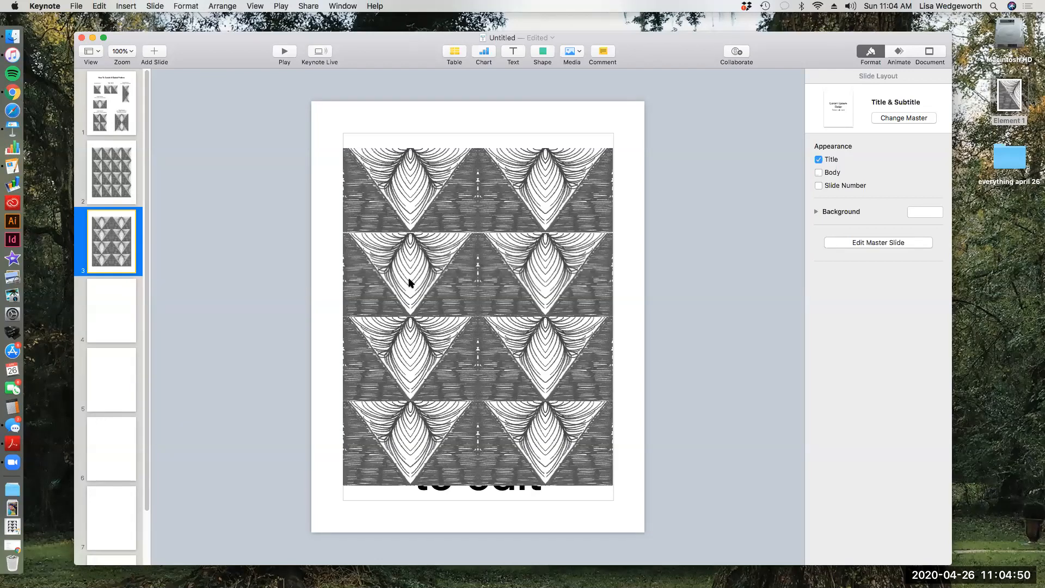
{"action": "left_click", "coordinate": [118, 302]}
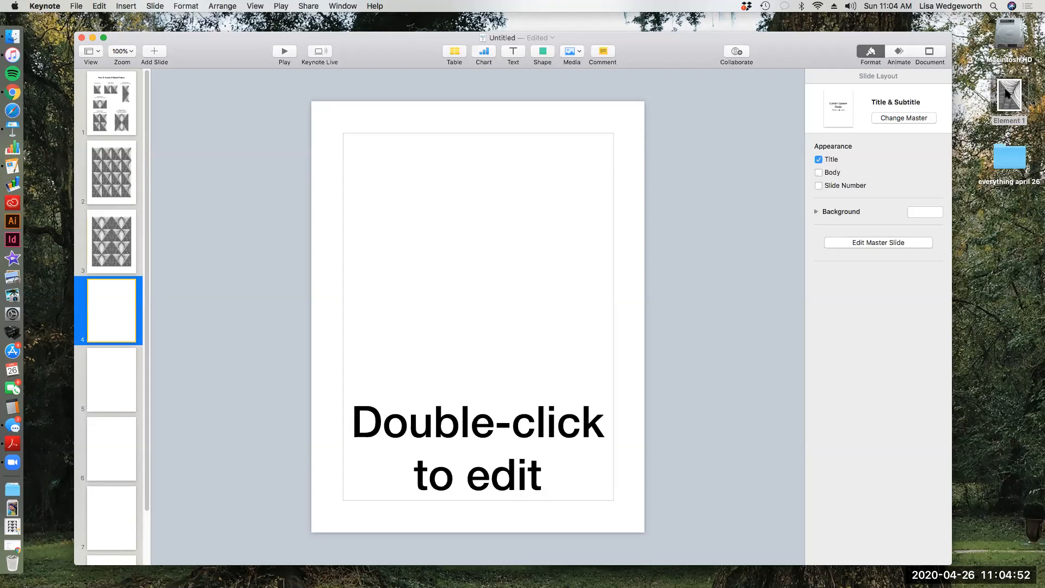
{"action": "left_click_drag", "start_coordinate": [1009, 96], "coordinate": [370, 152]}
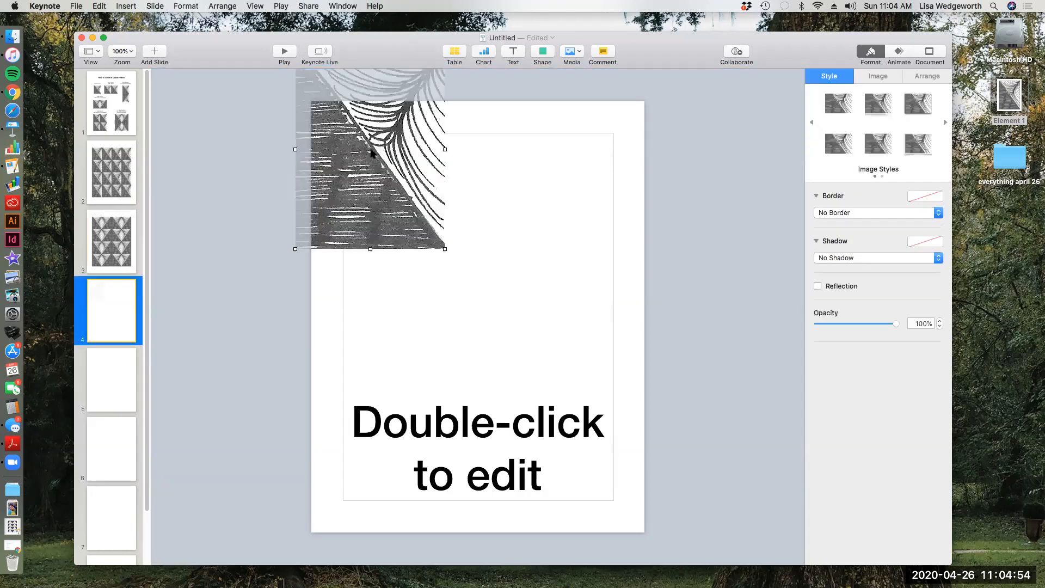
{"action": "left_click_drag", "start_coordinate": [409, 249], "coordinate": [430, 254]}
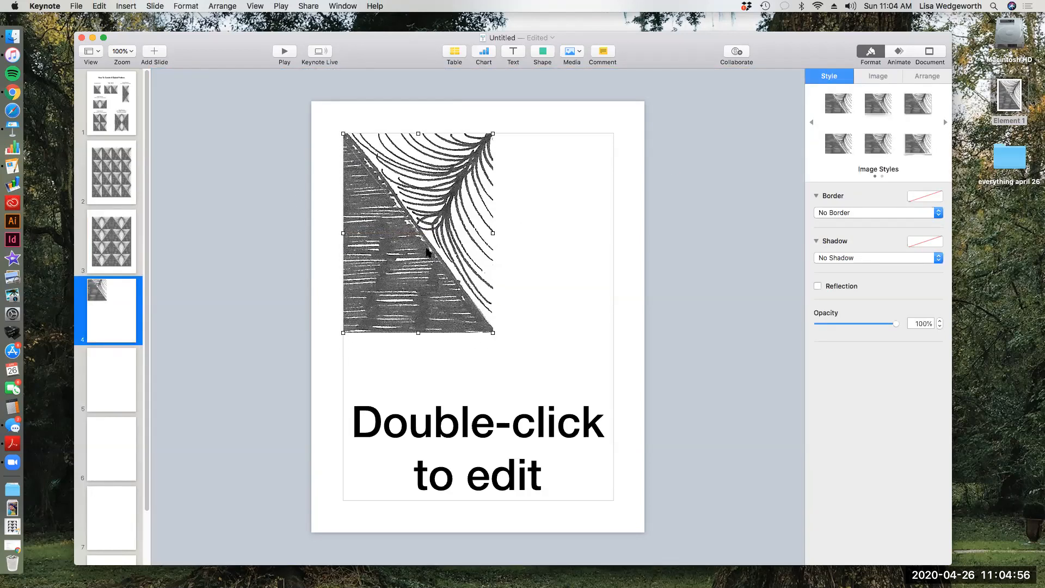
Shrink the tile to about 147 pt high and place a duplicate flush against its right edge
{"action": "left_click_drag", "start_coordinate": [493, 332], "coordinate": [433, 196]}
{"action": "key", "text": "Left"}
{"action": "key", "text": "Left"}
{"action": "key", "text": "Left"}
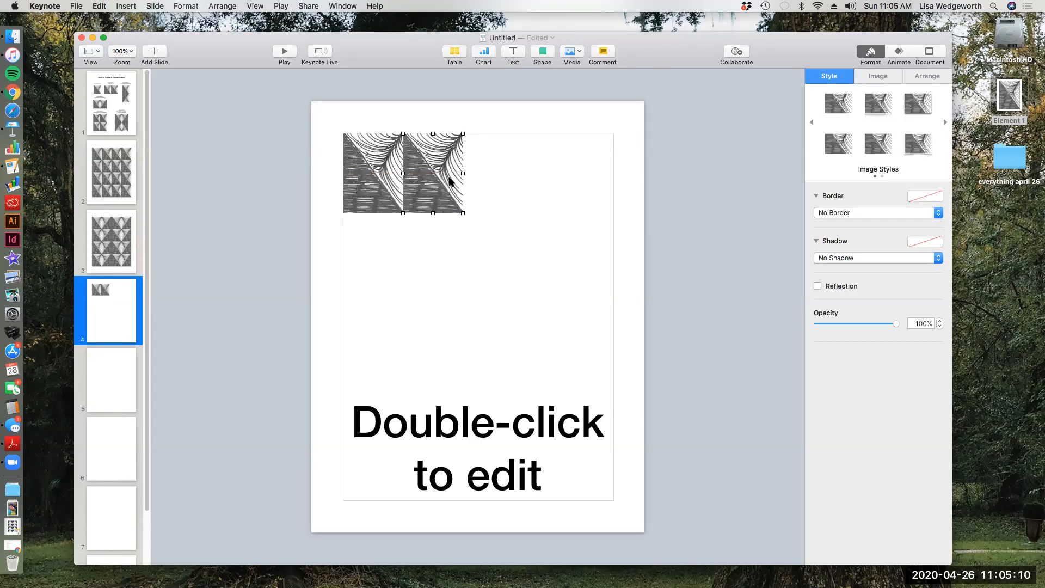
Flip the duplicate tile horizontally and group it with the original tile
{"action": "left_click", "coordinate": [216, 6]}
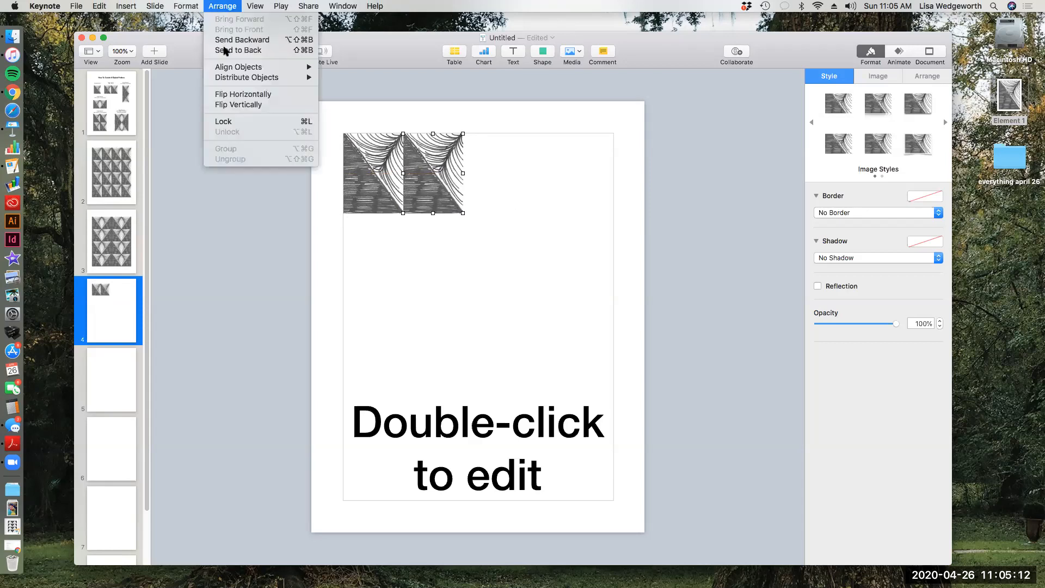
{"action": "left_click", "coordinate": [226, 95]}
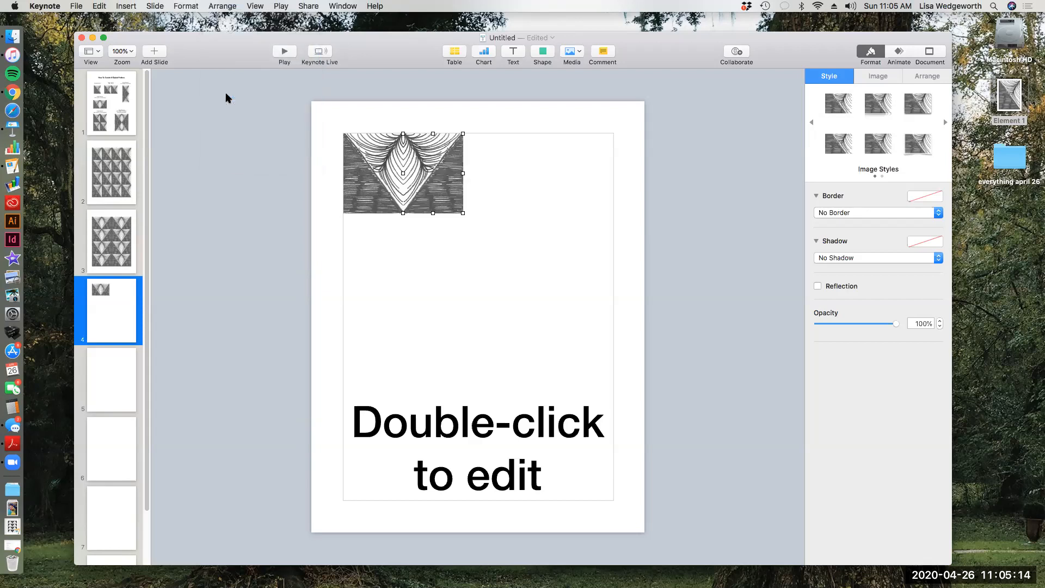
{"action": "left_click", "coordinate": [397, 194], "text": "shift"}
{"action": "left_click", "coordinate": [214, 6]}
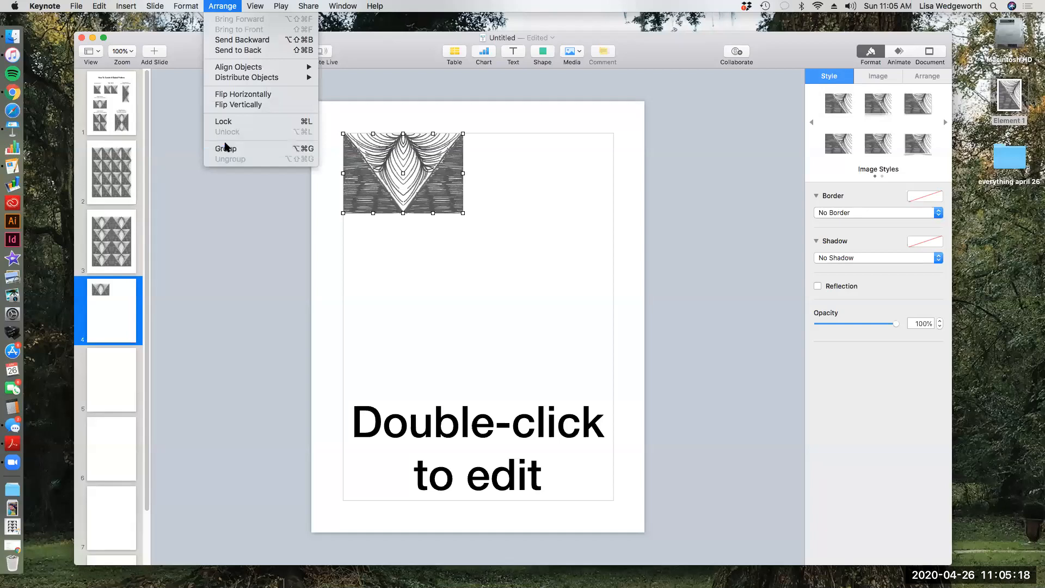
{"action": "left_click", "coordinate": [225, 147]}
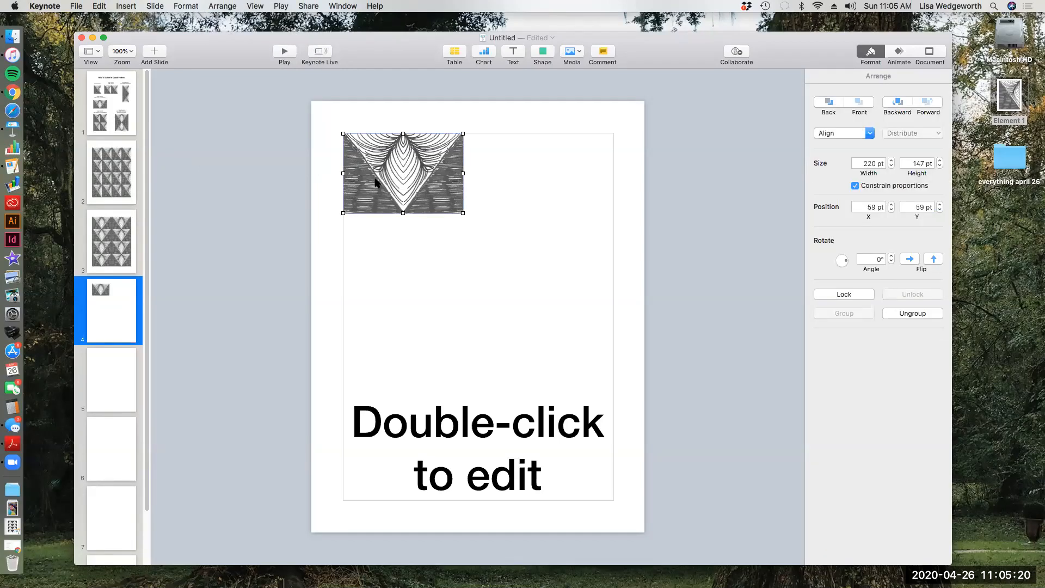
Duplicate the mirrored tile pair directly beneath the original and nudge the copy up to a Y position of 205 pt
{"action": "left_click_drag", "start_coordinate": [375, 182], "coordinate": [396, 247]}
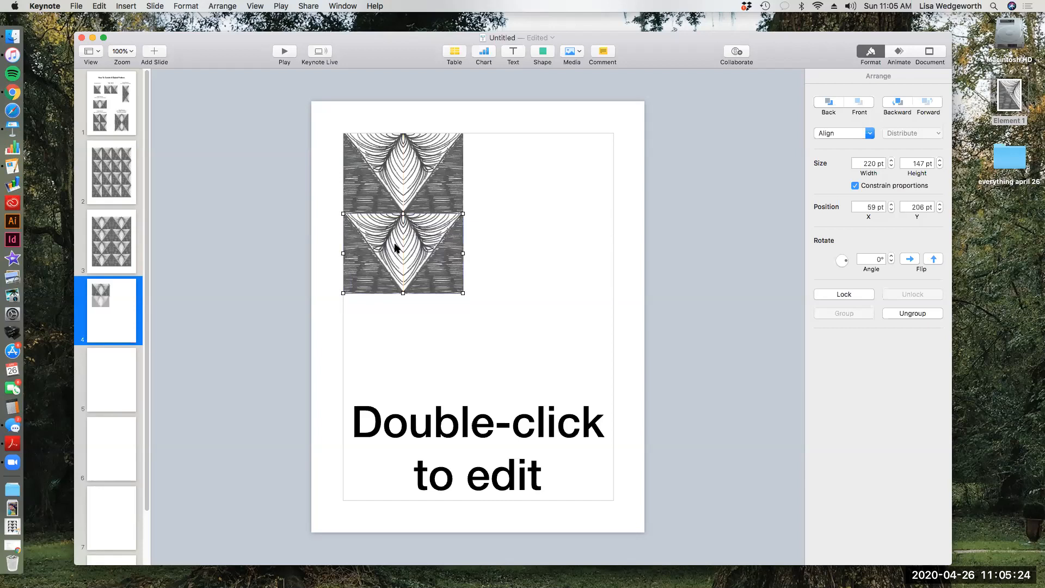
{"action": "left_click", "coordinate": [491, 263]}
{"action": "left_click", "coordinate": [462, 260]}
{"action": "left_click", "coordinate": [492, 263]}
{"action": "left_click", "coordinate": [455, 259]}
{"action": "key", "text": "Up"}
{"action": "left_click", "coordinate": [474, 260]}
{"action": "left_click", "coordinate": [419, 254]}
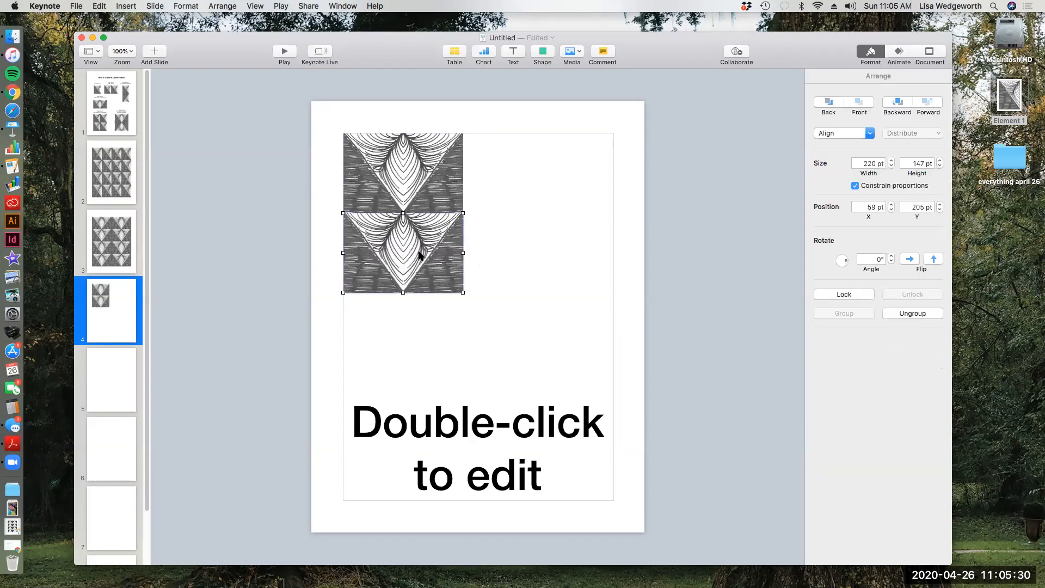
Flip the lower tile pair vertically and group it with the upper pair
{"action": "left_click", "coordinate": [216, 6]}
{"action": "left_click", "coordinate": [233, 103]}
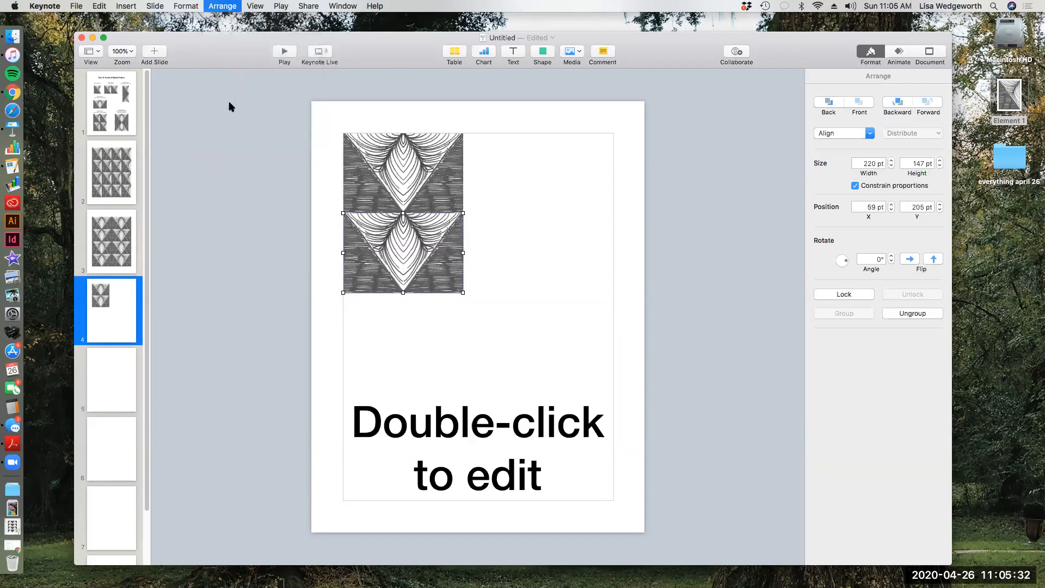
{"action": "left_click", "coordinate": [492, 251]}
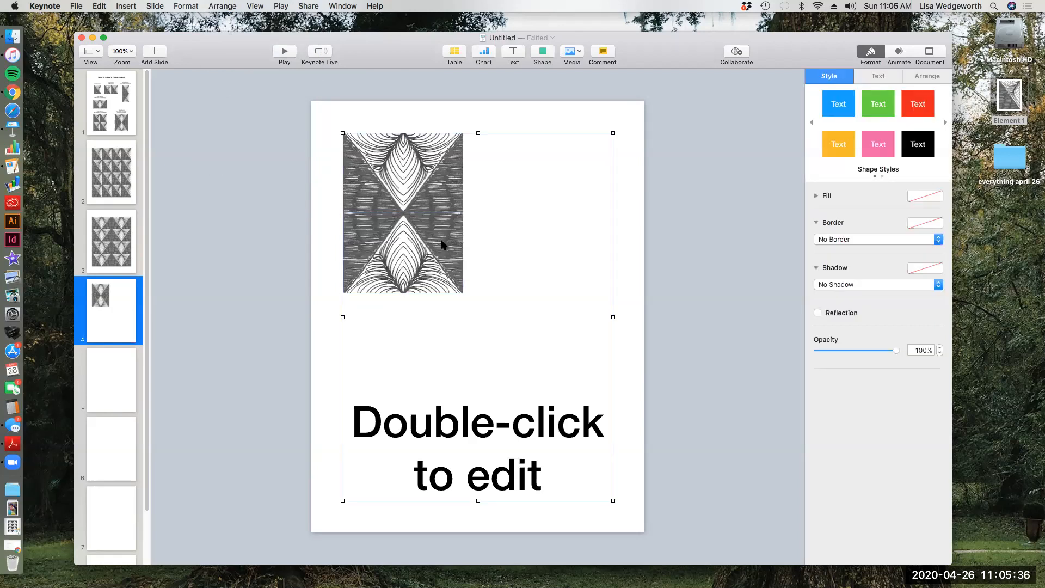
{"action": "left_click", "coordinate": [442, 244]}
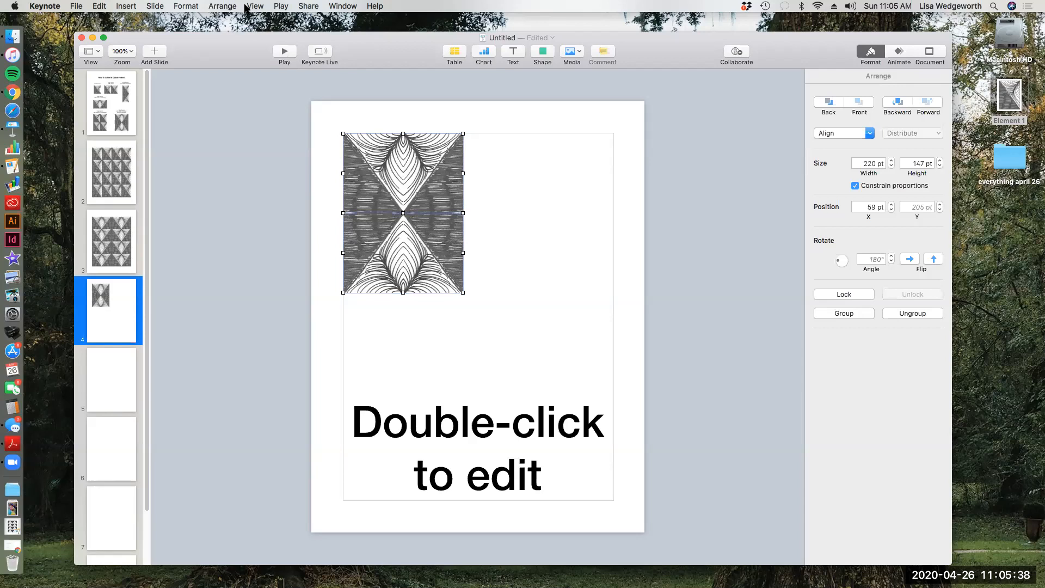
{"action": "left_click", "coordinate": [228, 6]}
{"action": "left_click", "coordinate": [231, 148]}
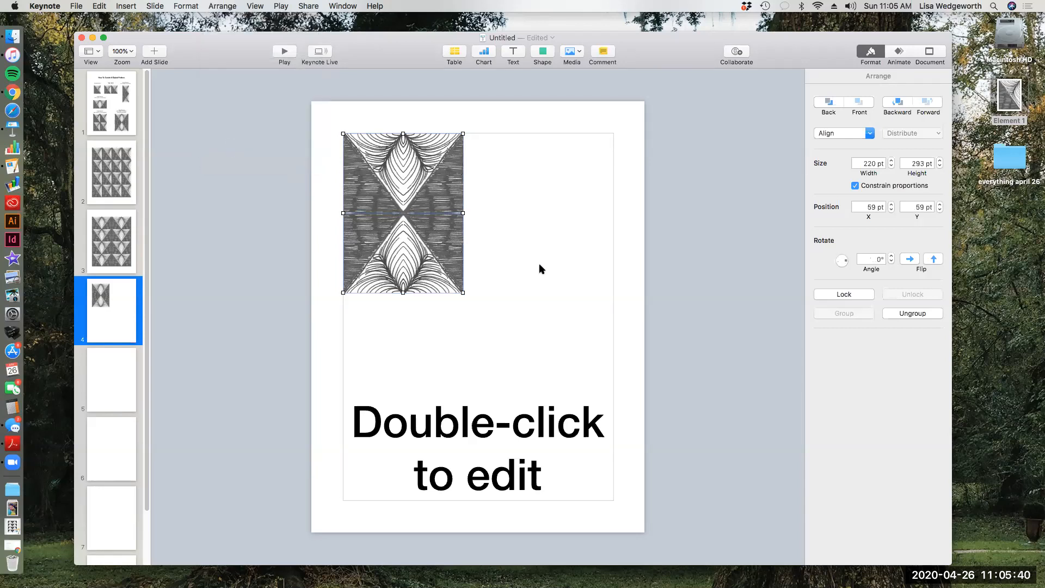
Duplicate the four-tile group flush against its right edge and group both blocks together
{"action": "left_click_drag", "start_coordinate": [443, 224], "coordinate": [550, 219]}
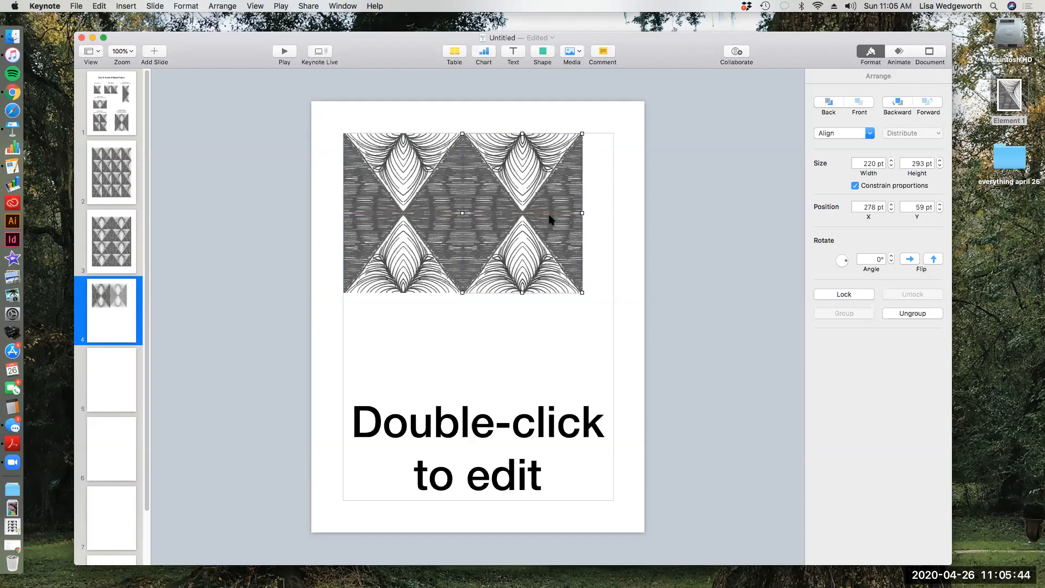
{"action": "left_click", "coordinate": [419, 161], "text": "shift"}
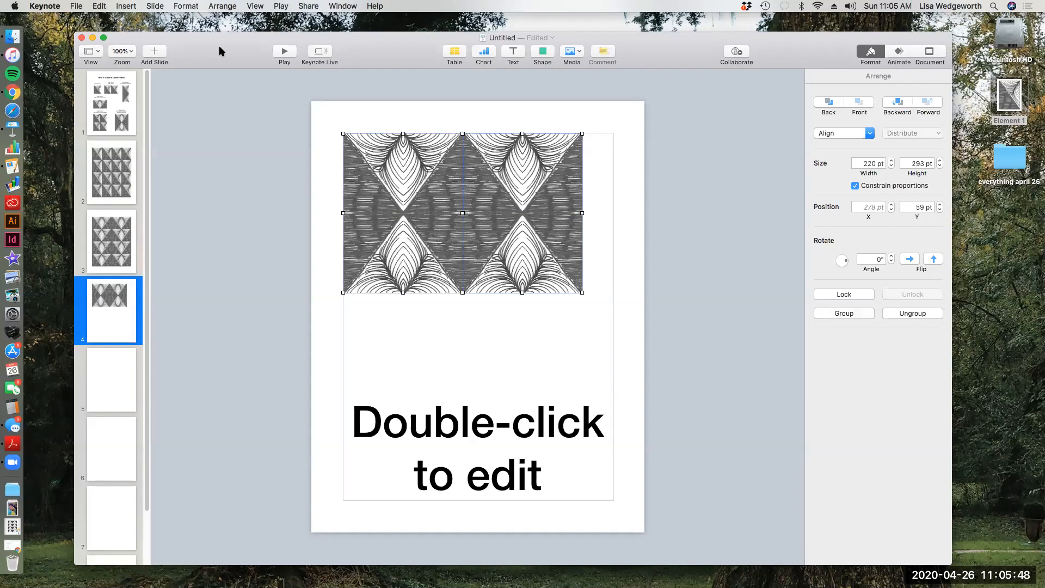
{"action": "left_click", "coordinate": [222, 6]}
{"action": "left_click", "coordinate": [240, 148]}
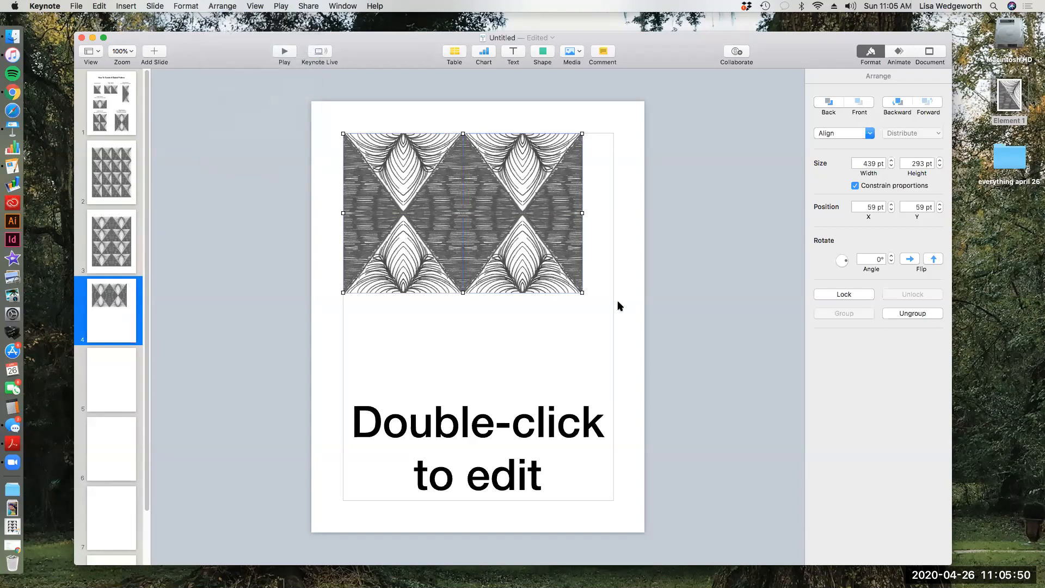
Enlarge the combined block to about 495 pt wide and place a duplicate flush beneath it to fill the placeholder area
{"action": "left_click_drag", "start_coordinate": [581, 293], "coordinate": [613, 309]}
{"action": "left_click", "coordinate": [541, 347]}
{"action": "left_click", "coordinate": [510, 285]}
{"action": "left_click_drag", "start_coordinate": [510, 285], "coordinate": [517, 439]}
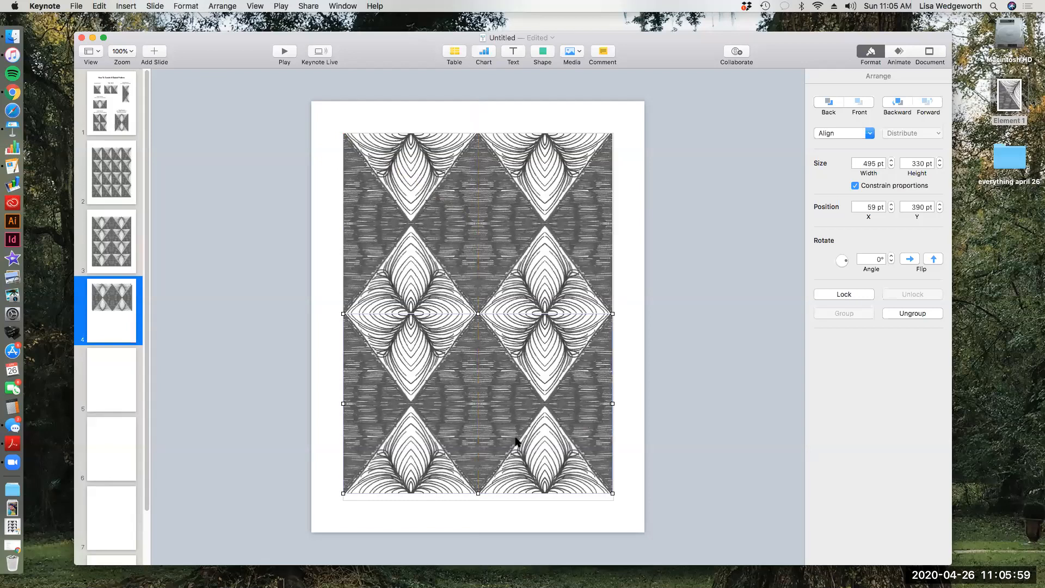
{"action": "left_click", "coordinate": [628, 391]}
{"action": "left_click", "coordinate": [588, 388]}
{"action": "left_click", "coordinate": [623, 388]}
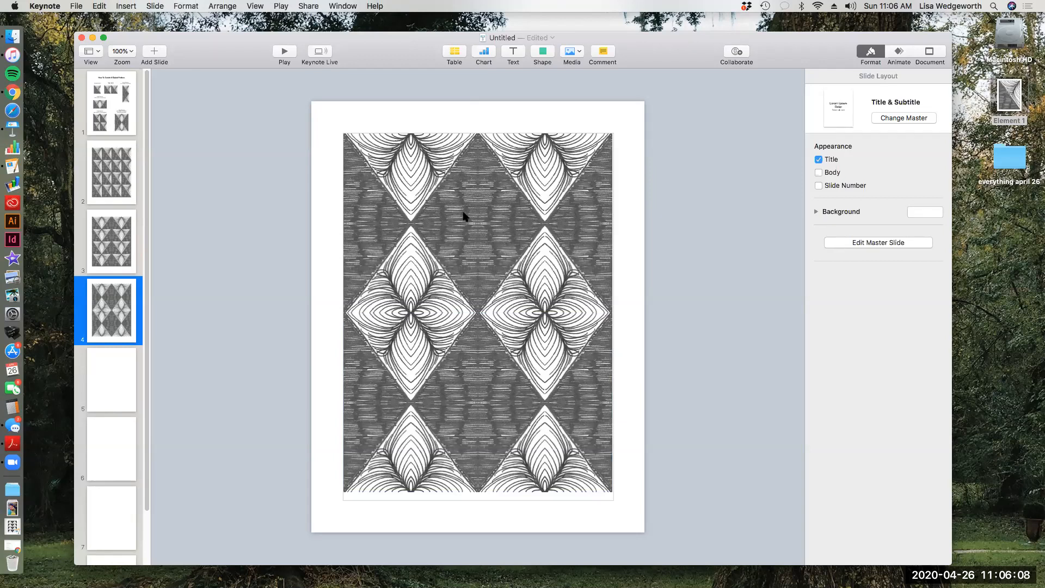
Compare the pattern with slides 2 and 3, and group the upper and lower blocks on slide 4
{"action": "left_click", "coordinate": [123, 172]}
{"action": "left_click", "coordinate": [118, 219]}
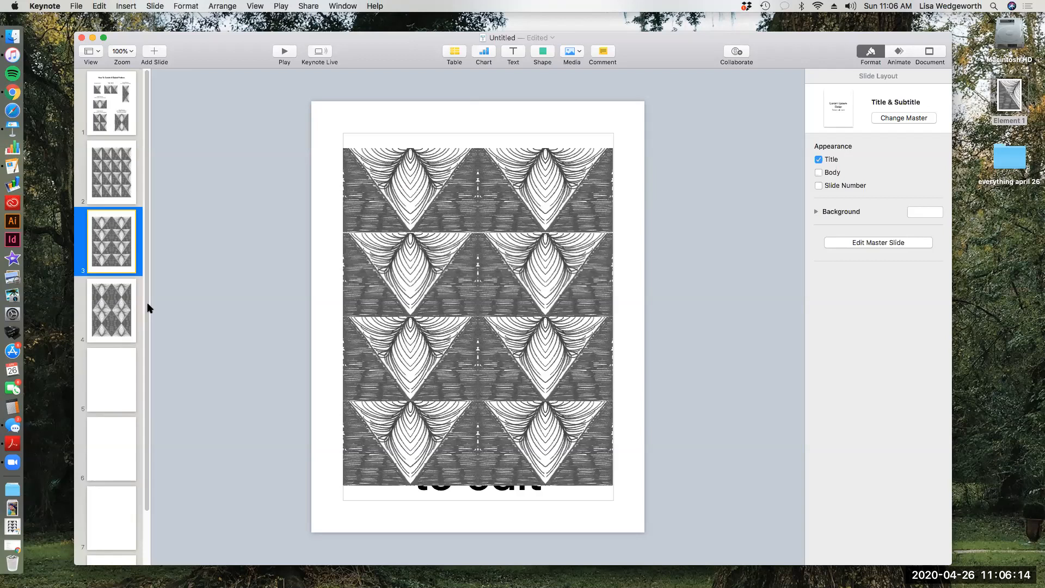
{"action": "left_click", "coordinate": [107, 313]}
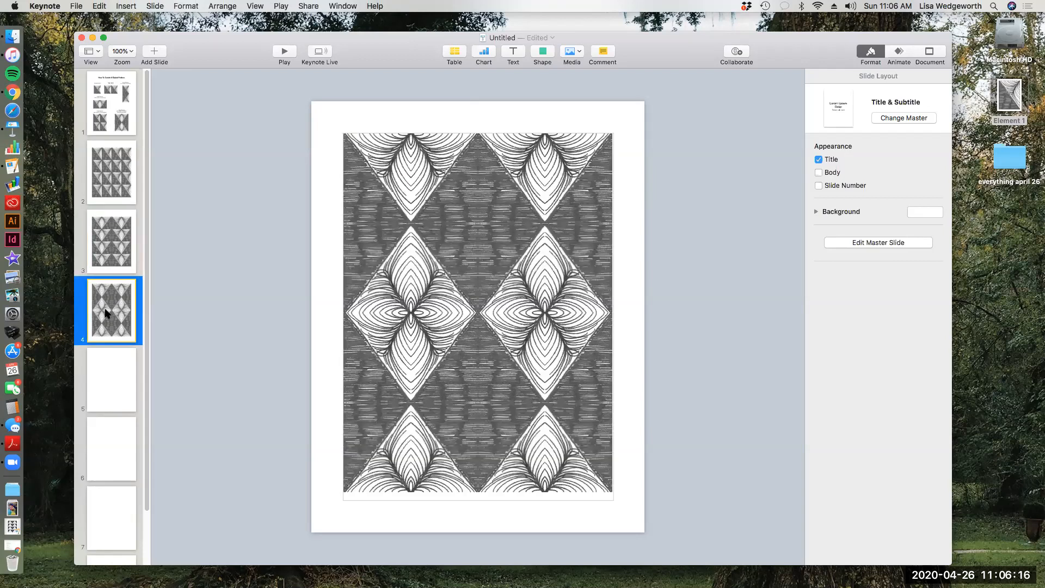
{"action": "left_click", "coordinate": [362, 265]}
{"action": "left_click", "coordinate": [370, 341], "text": "shift"}
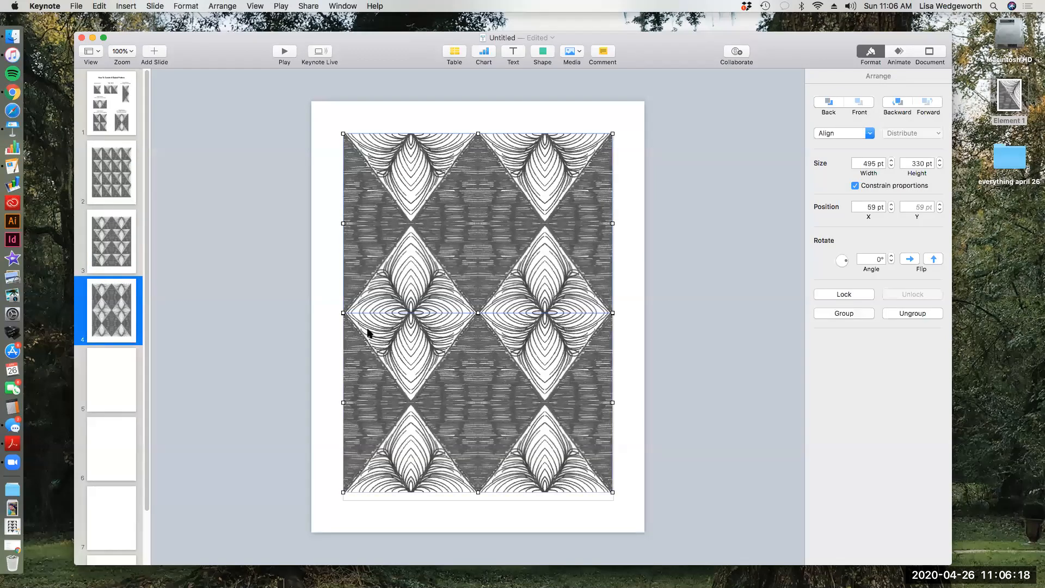
{"action": "left_click", "coordinate": [222, 6]}
{"action": "left_click", "coordinate": [222, 151]}
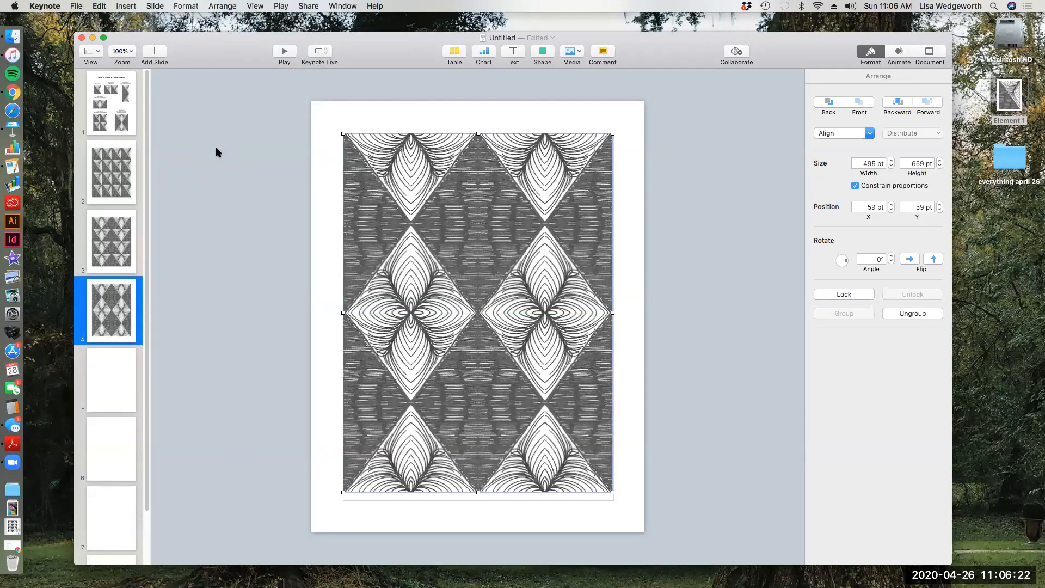
Add a text box above the pattern on slide 2 reading "Pattern with a Singular Repeated Element"
{"action": "left_click", "coordinate": [102, 174]}
{"action": "left_click", "coordinate": [511, 51]}
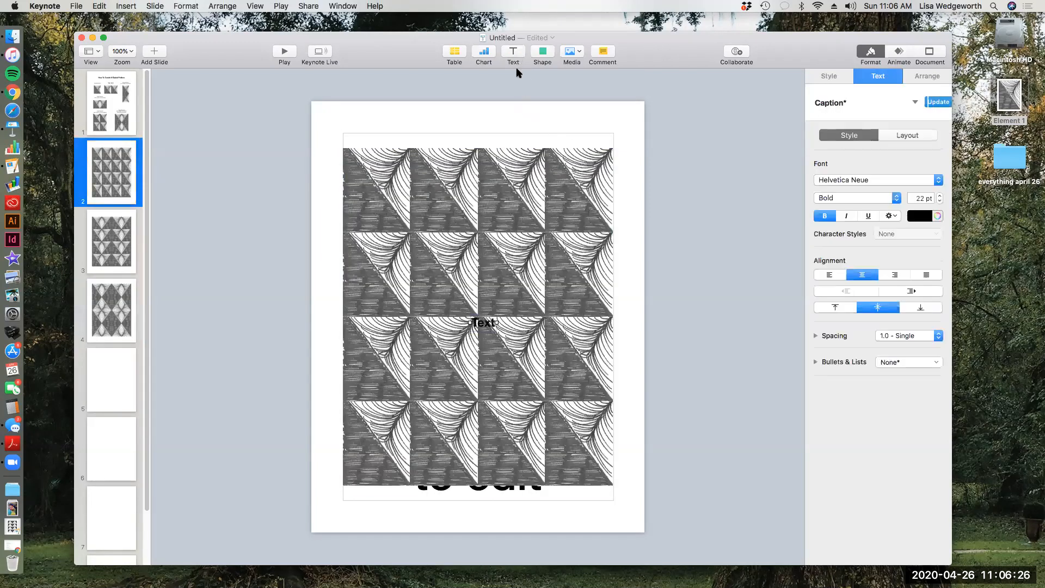
{"action": "left_click_drag", "start_coordinate": [487, 326], "coordinate": [610, 119]}
{"action": "left_click", "coordinate": [562, 123]}
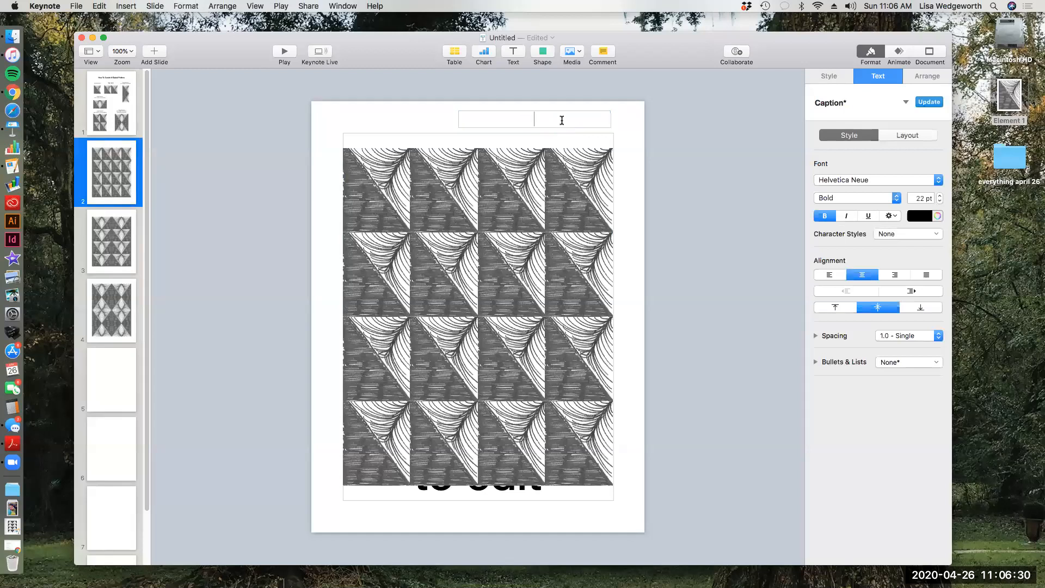
{"action": "type", "text": "Pattern with a Singula"}
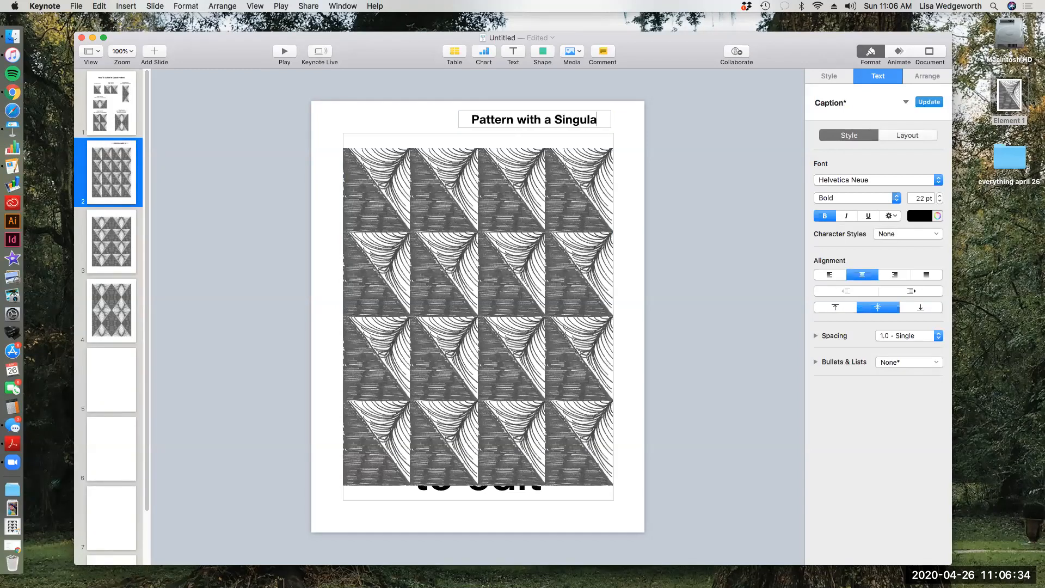
{"action": "type", "text": "r Repeart"}
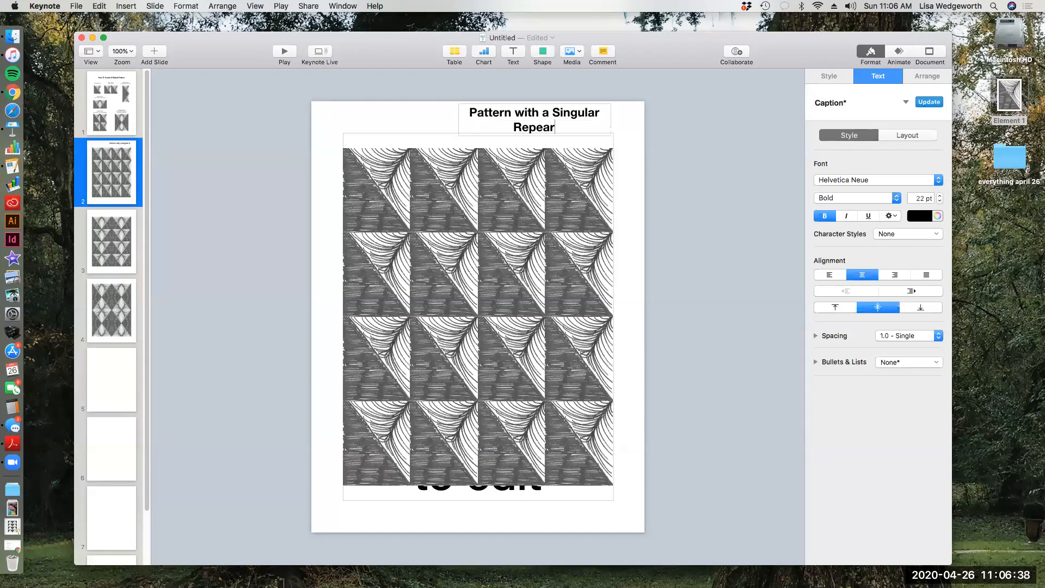
{"action": "key", "text": "BackSpace"}
{"action": "key", "text": "BackSpace"}
{"action": "key", "text": "BackSpace"}
{"action": "type", "text": "ated Elmee"}
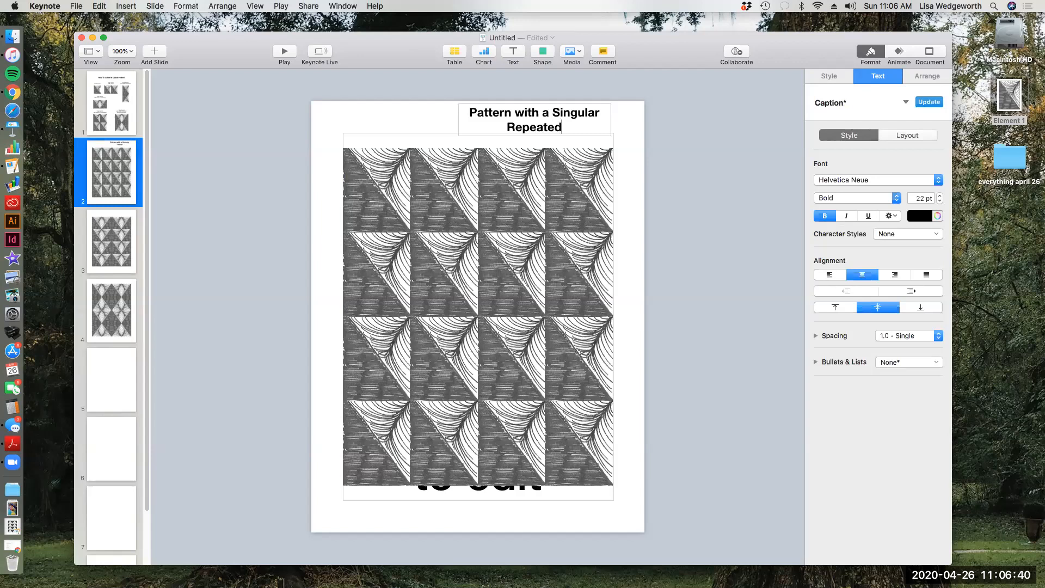
{"action": "key", "text": "BackSpace"}
{"action": "key", "text": "BackSpace"}
{"action": "key", "text": "BackSpace"}
{"action": "type", "text": "ement"}
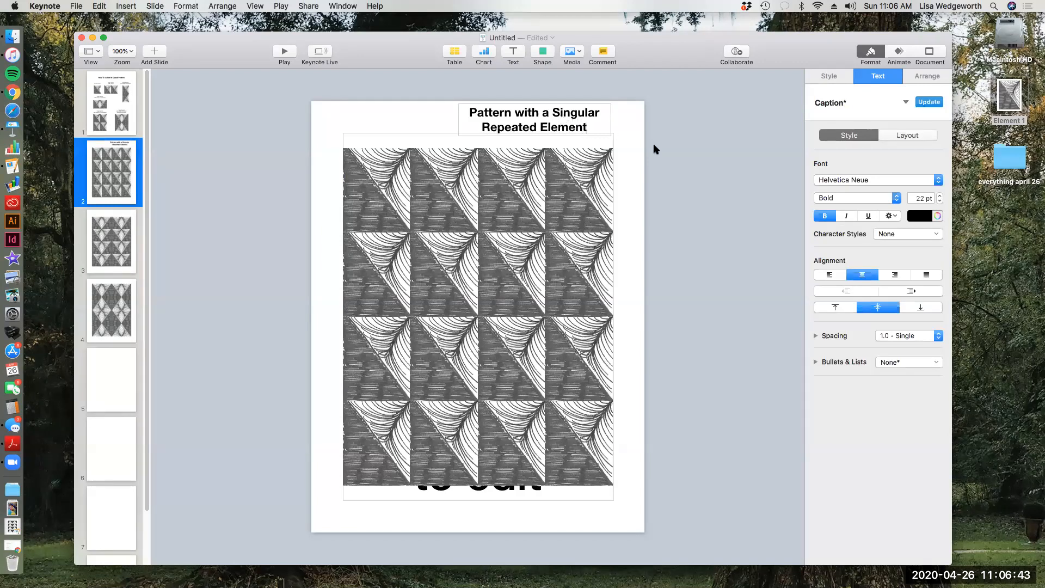
Widen slide 2's caption box to the pattern's left edge so the caption fits on one line
{"action": "left_click", "coordinate": [623, 132]}
{"action": "left_click", "coordinate": [553, 125]}
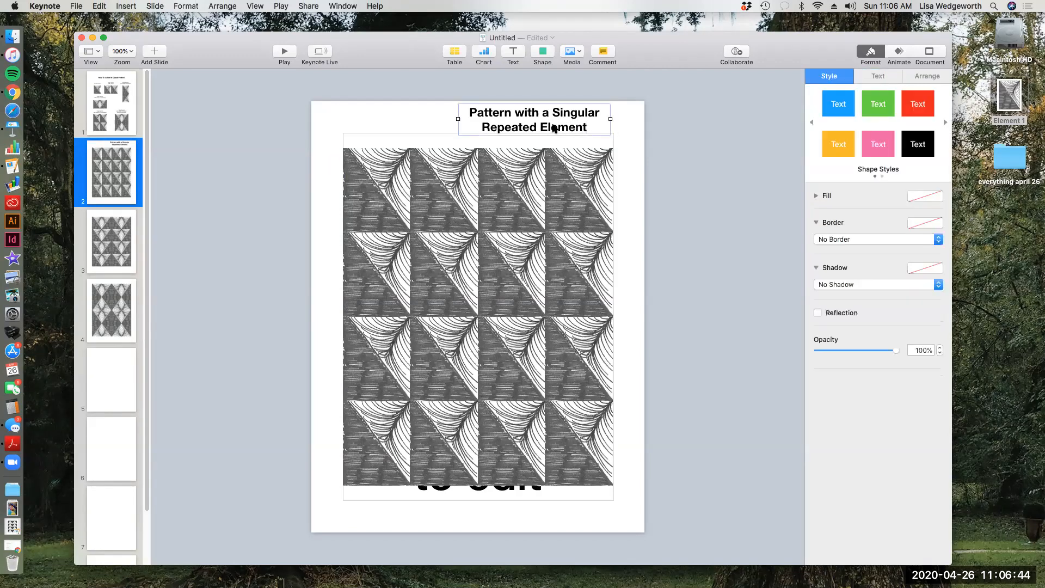
{"action": "left_click_drag", "start_coordinate": [457, 118], "coordinate": [345, 121]}
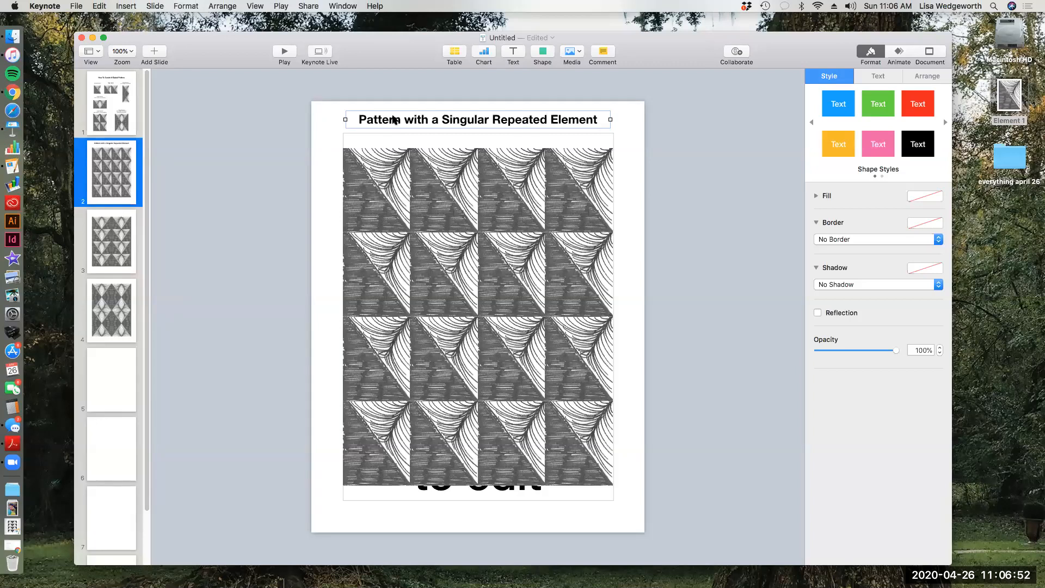
Copy the caption "Pattern with a Singular Repeated Element" from slide 2 to the same position on slide 3
{"action": "left_click", "coordinate": [359, 208]}
{"action": "left_click", "coordinate": [364, 121]}
{"action": "left_click", "coordinate": [119, 243]}
{"action": "left_click", "coordinate": [434, 117]}
{"action": "type", "text": "Pattern with a Singular Repeated Element"}
Set the font size of slide 3's caption to 17 pt
{"action": "triple_click", "coordinate": [452, 117]}
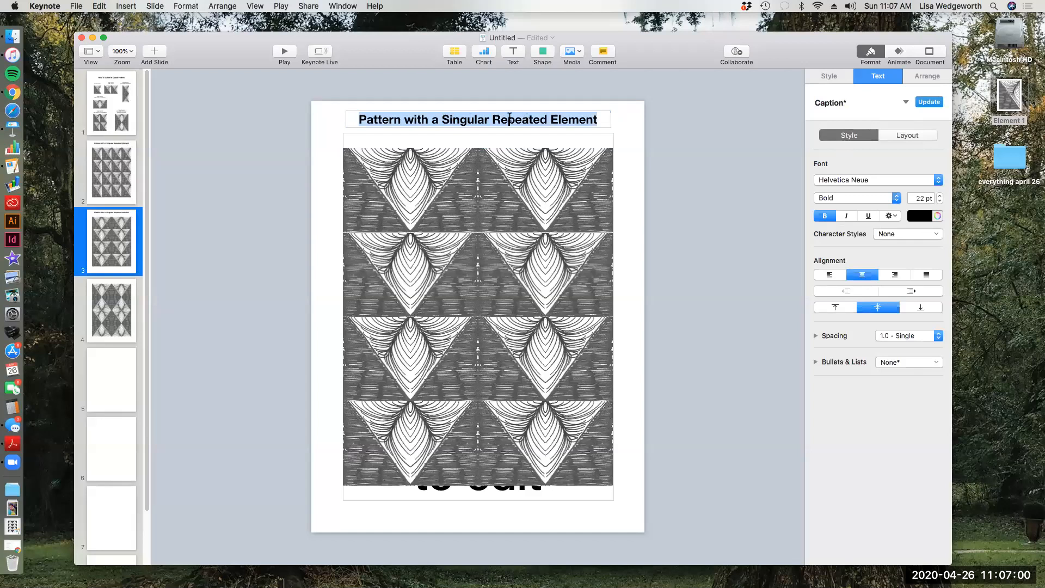
{"action": "left_click", "coordinate": [599, 118]}
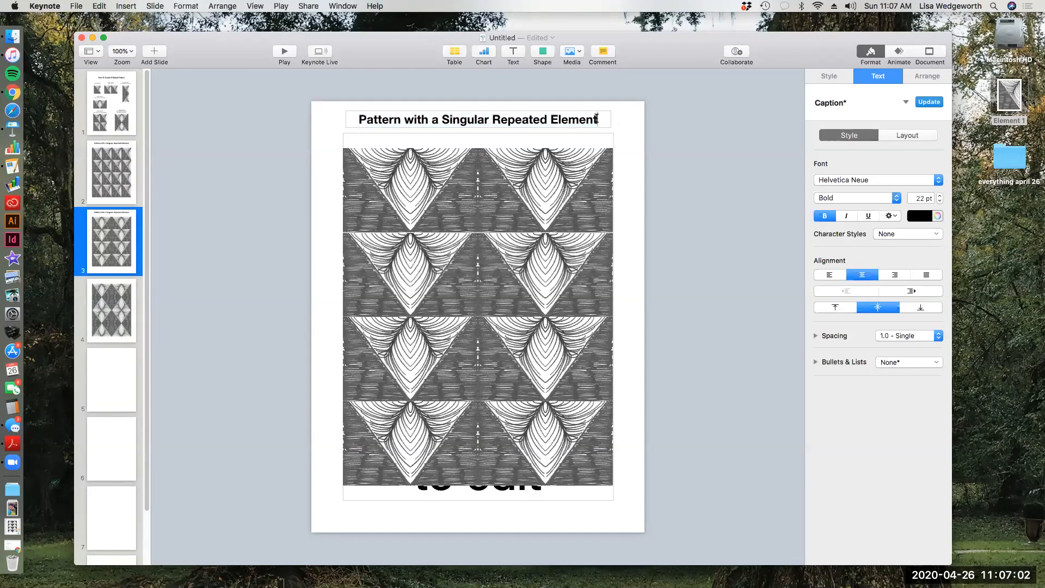
{"action": "left_click_drag", "start_coordinate": [596, 118], "coordinate": [338, 110]}
{"action": "left_click", "coordinate": [939, 201]}
{"action": "left_click", "coordinate": [939, 202]}
{"action": "left_click", "coordinate": [939, 201]}
{"action": "left_click", "coordinate": [939, 202]}
{"action": "left_click", "coordinate": [939, 201]}
Extend slide 3's caption to read "Pattern with a Singular Repeated Element, Horizontal Flip"
{"action": "left_click", "coordinate": [576, 116]}
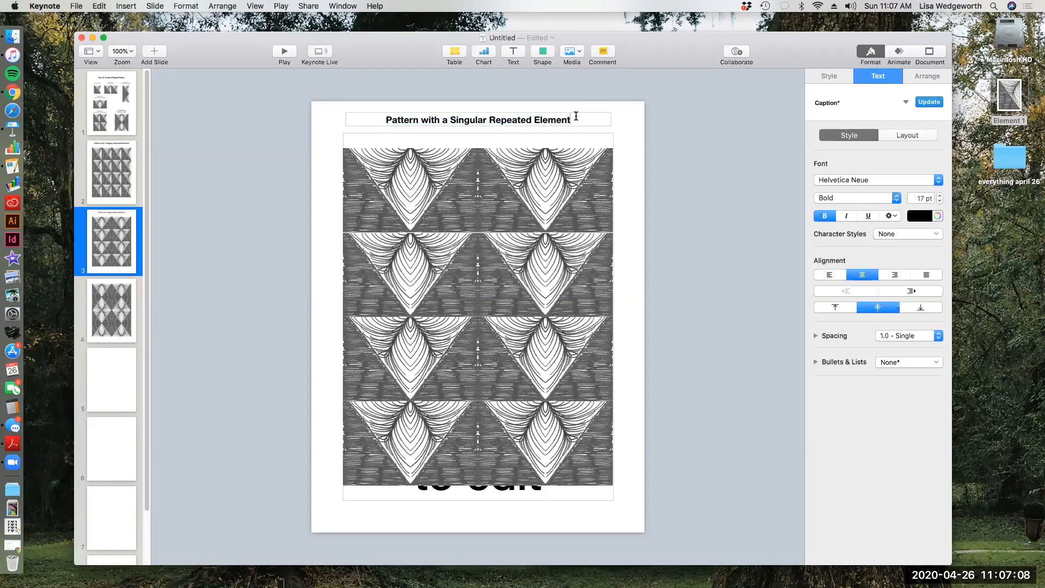
{"action": "type", "text": "wtih"}
{"action": "key", "text": "BackSpace"}
{"action": "key", "text": "BackSpace"}
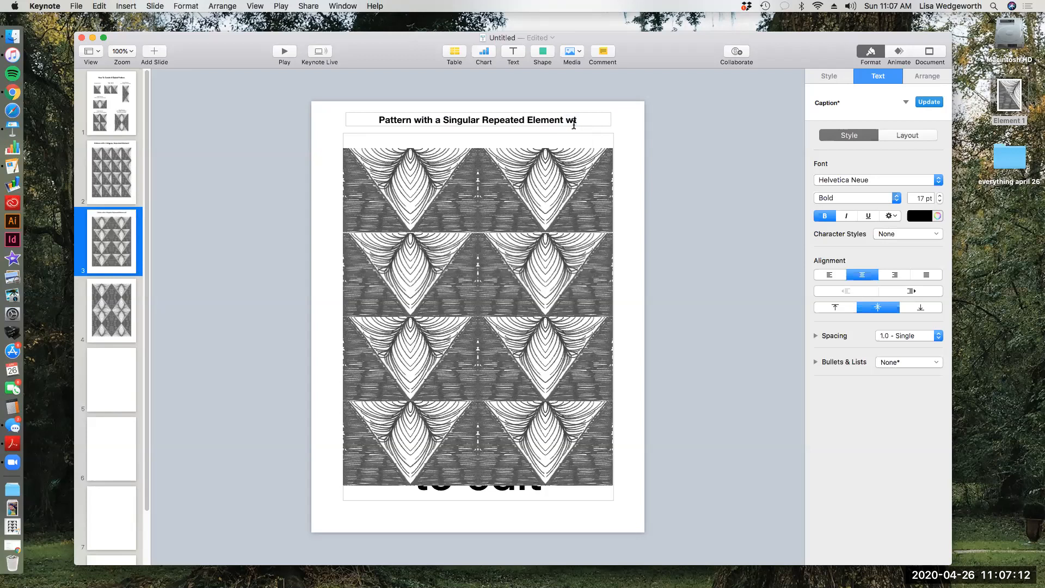
{"action": "left_click_drag", "start_coordinate": [448, 120], "coordinate": [410, 119]}
{"action": "left_click_drag", "start_coordinate": [581, 119], "coordinate": [567, 118]}
{"action": "key", "text": "BackSpace"}
{"action": "key", "text": "BackSpace"}
{"action": "key", "text": "BackSpace"}
{"action": "type", "text": "t, hor"}
{"action": "key", "text": "BackSpace"}
{"action": "key", "text": "BackSpace"}
{"action": "key", "text": "BackSpace"}
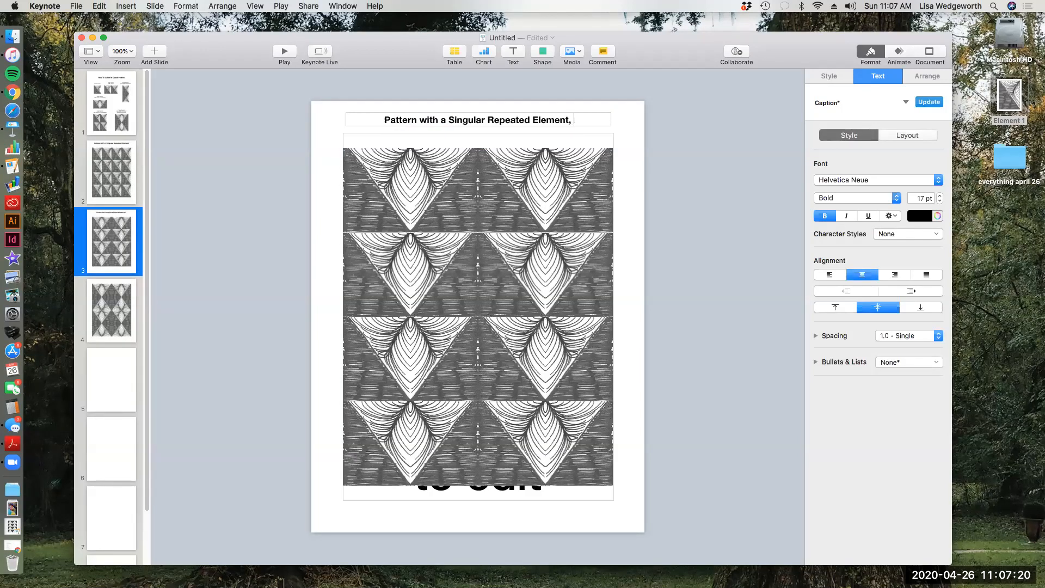
{"action": "type", "text": "Horin"}
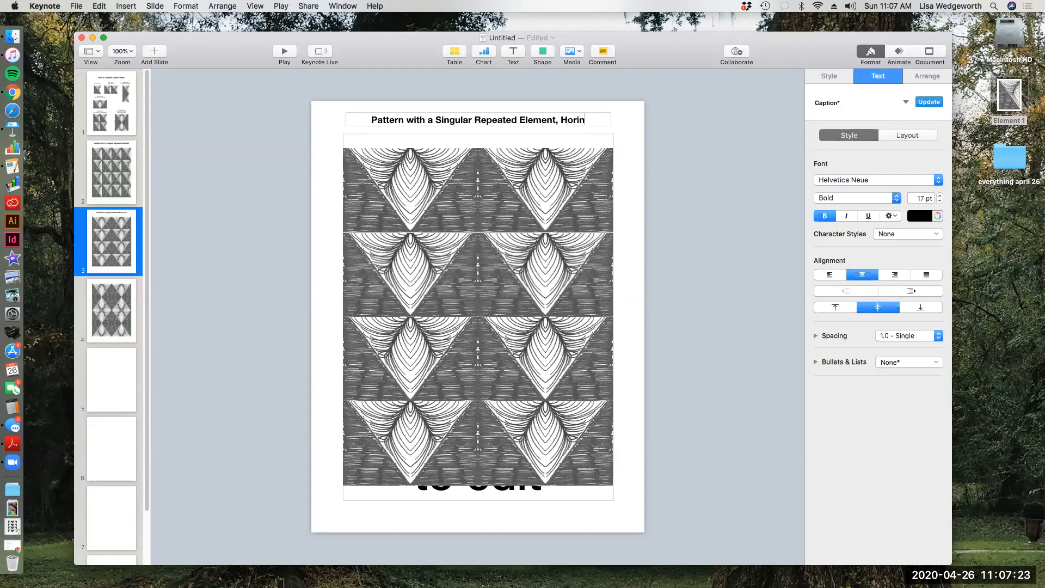
{"action": "key", "text": "BackSpace"}
{"action": "type", "text": "zontal Flup"}
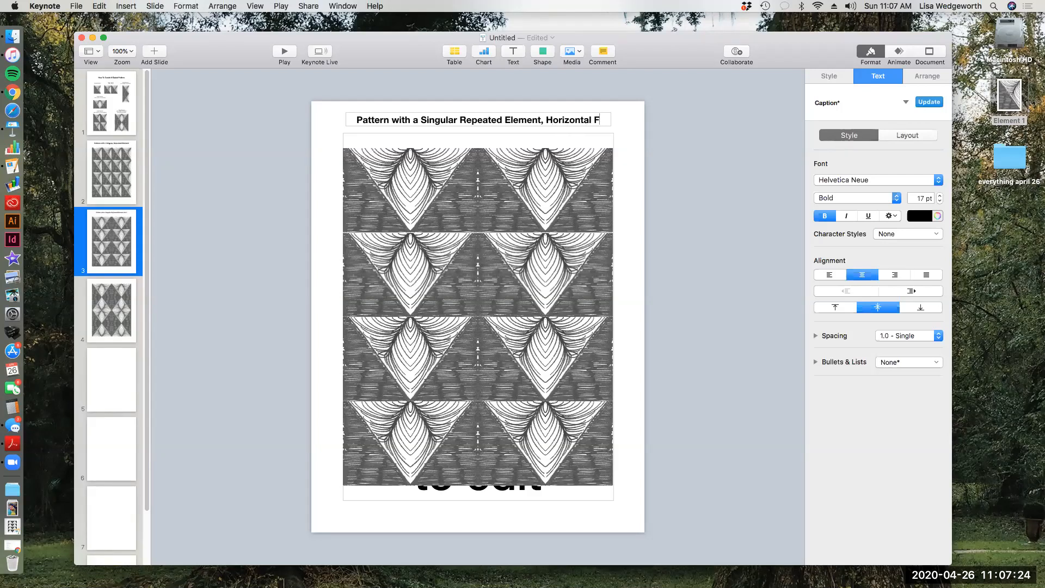
{"action": "key", "text": "BackSpace"}
{"action": "key", "text": "BackSpace"}
{"action": "key", "text": "BackSpace"}
{"action": "type", "text": "lip"}
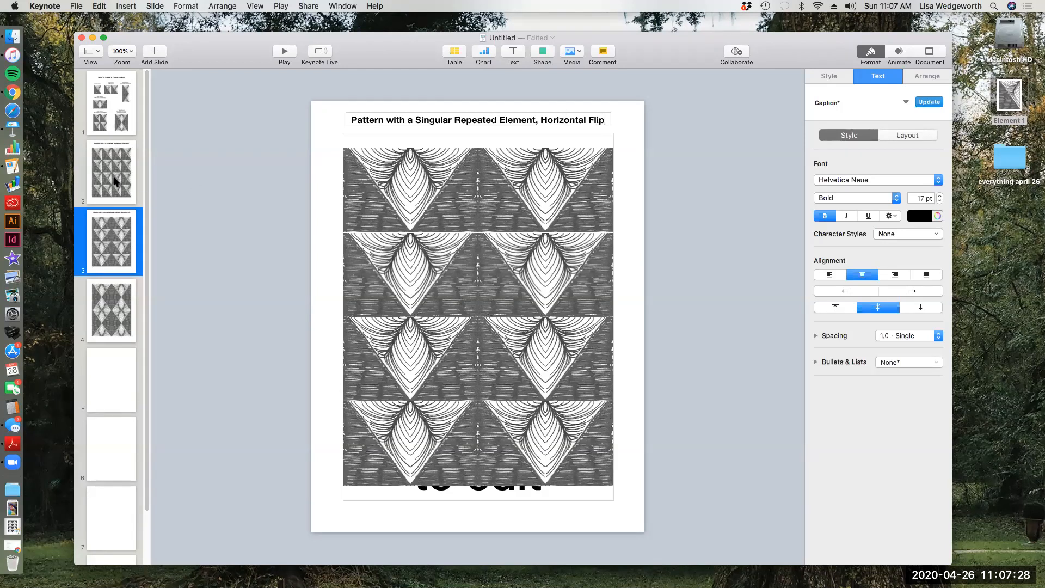
Reduce slide 2's caption to 17 pt to match the caption on slide 3
{"action": "left_click", "coordinate": [116, 182]}
{"action": "triple_click", "coordinate": [457, 122]}
{"action": "key", "text": "super+c"}
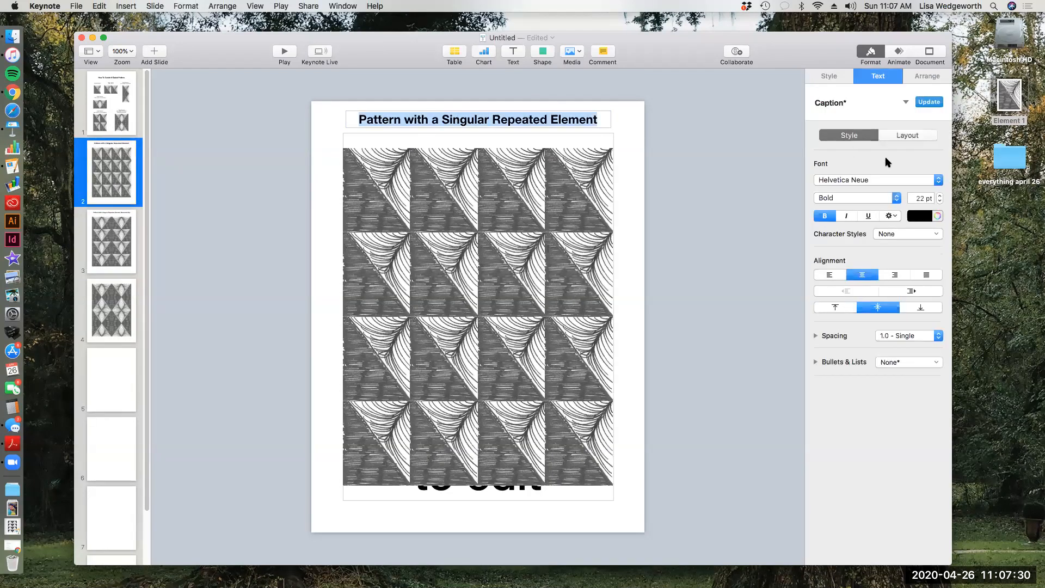
{"action": "left_click", "coordinate": [940, 201]}
{"action": "left_click", "coordinate": [940, 201]}
{"action": "left_click", "coordinate": [940, 201]}
{"action": "left_click", "coordinate": [940, 201]}
{"action": "left_click", "coordinate": [940, 201]}
Paste the copied caption above the pattern on slide 4 and set its font size to 17 pt
{"action": "left_click", "coordinate": [106, 309]}
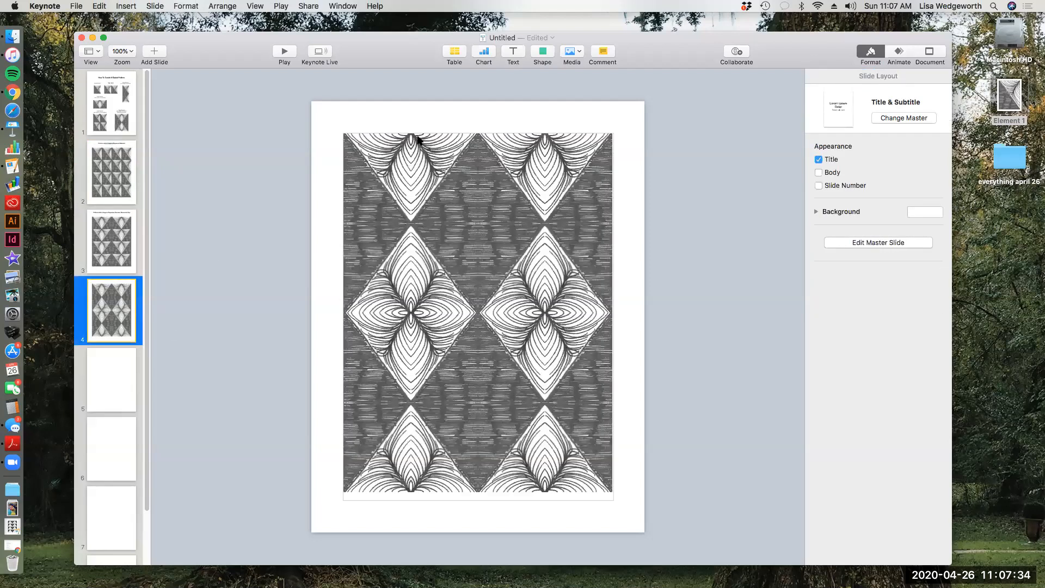
{"action": "key", "text": "super+v"}
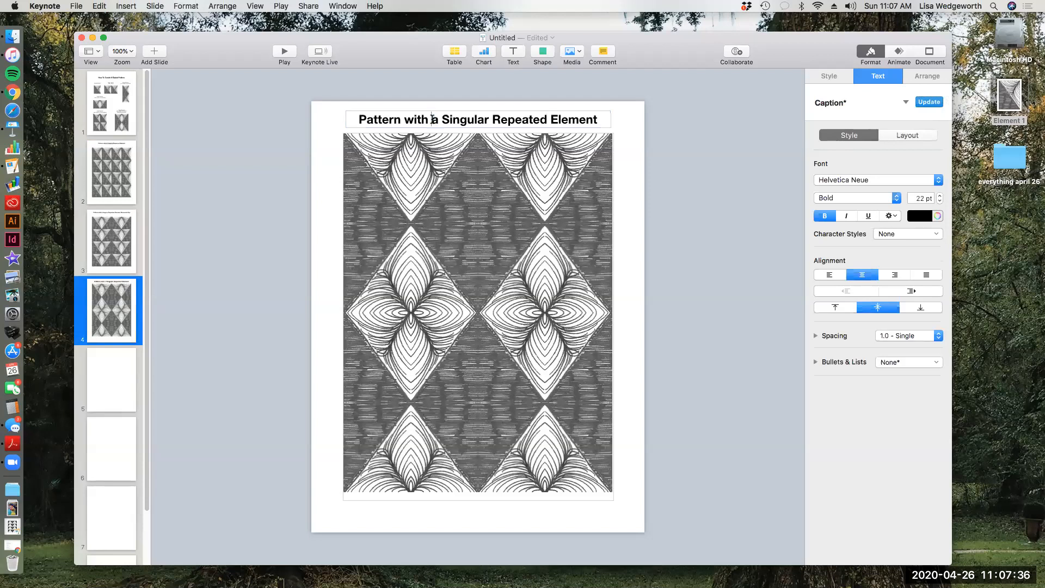
{"action": "triple_click", "coordinate": [434, 121]}
{"action": "left_click", "coordinate": [940, 201]}
{"action": "left_click", "coordinate": [940, 201]}
{"action": "left_click", "coordinate": [940, 201]}
{"action": "left_click", "coordinate": [940, 201]}
{"action": "left_click", "coordinate": [940, 201]}
{"action": "left_click", "coordinate": [575, 116]}
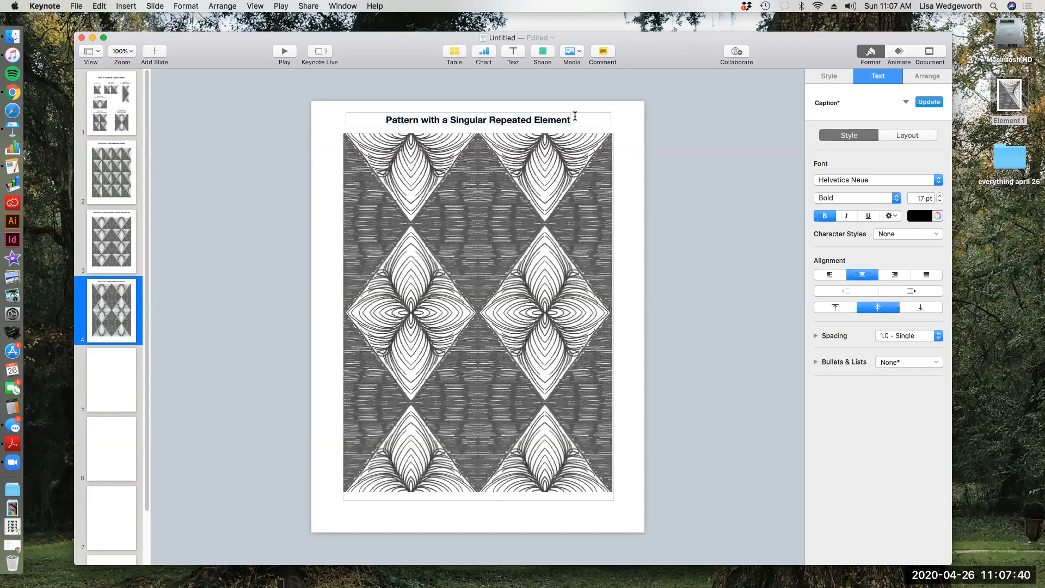
Extend slide 4's caption to read "Pattern with a Singular Repeated Element, Horiztonal + Vertical Flip", breaking the line after "Element,"
{"action": "type", "text": ", Vertical "}
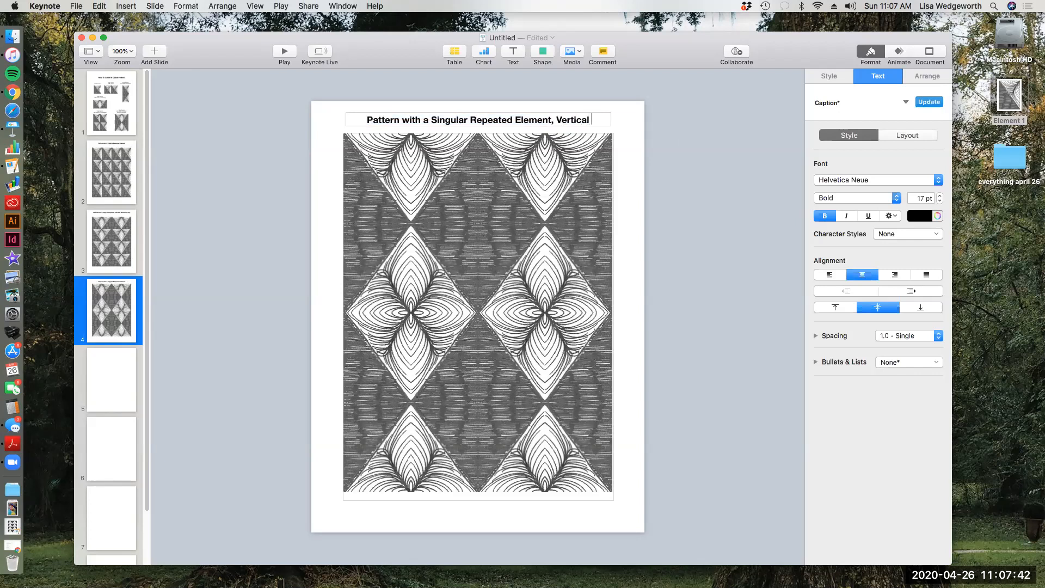
{"action": "type", "text": "Flip"}
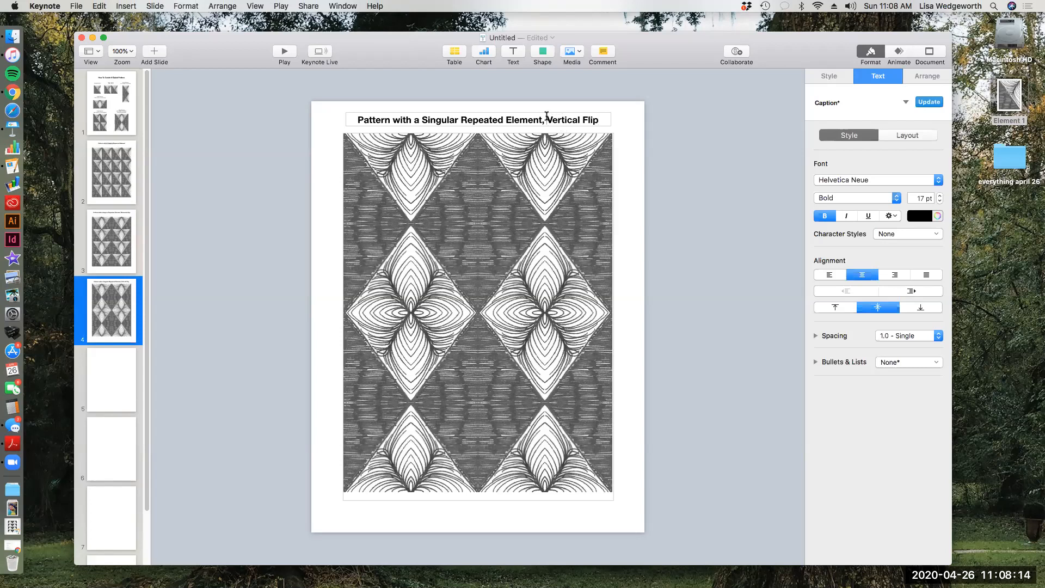
{"action": "left_click", "coordinate": [547, 116]}
{"action": "type", "text": "Horiz"}
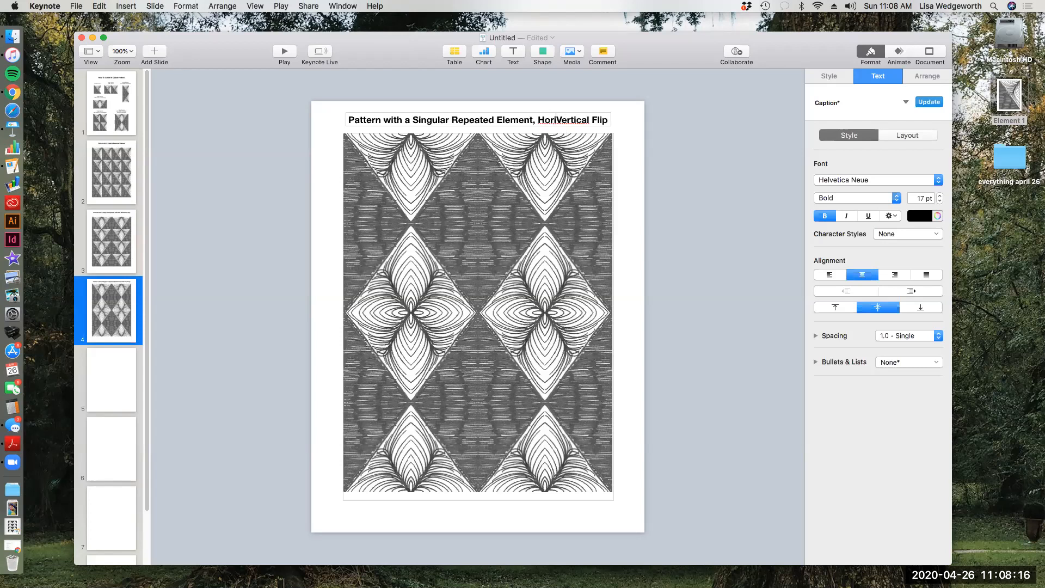
{"action": "type", "text": "tonal "}
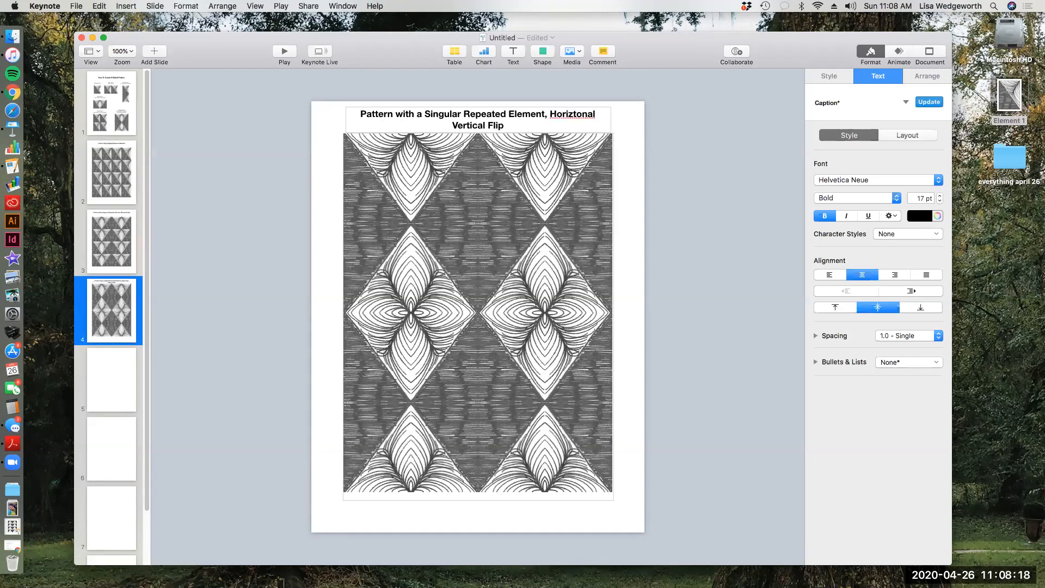
{"action": "type", "text": "+"}
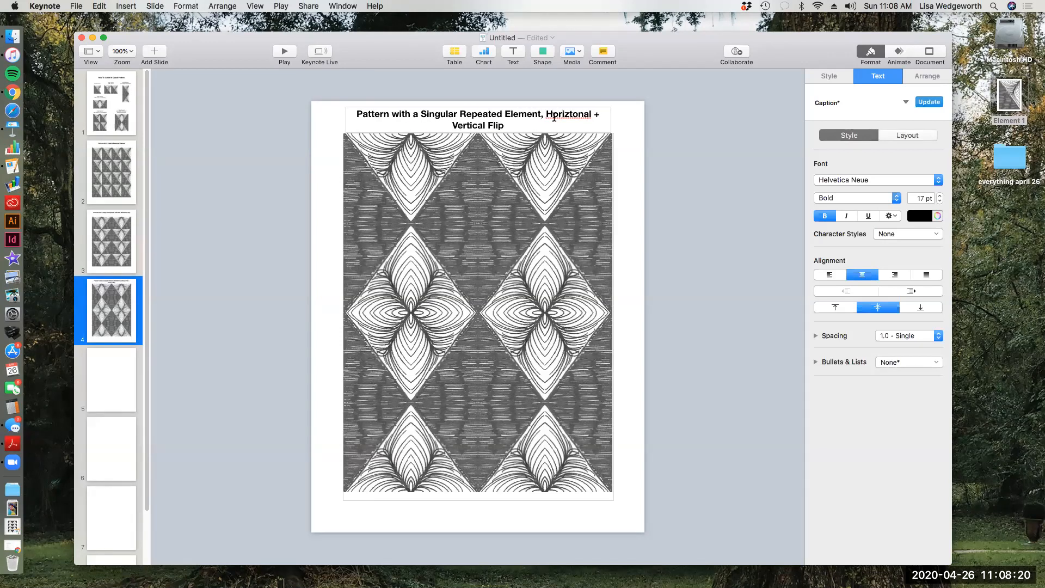
{"action": "left_click", "coordinate": [546, 113]}
{"action": "key", "text": "Return"}
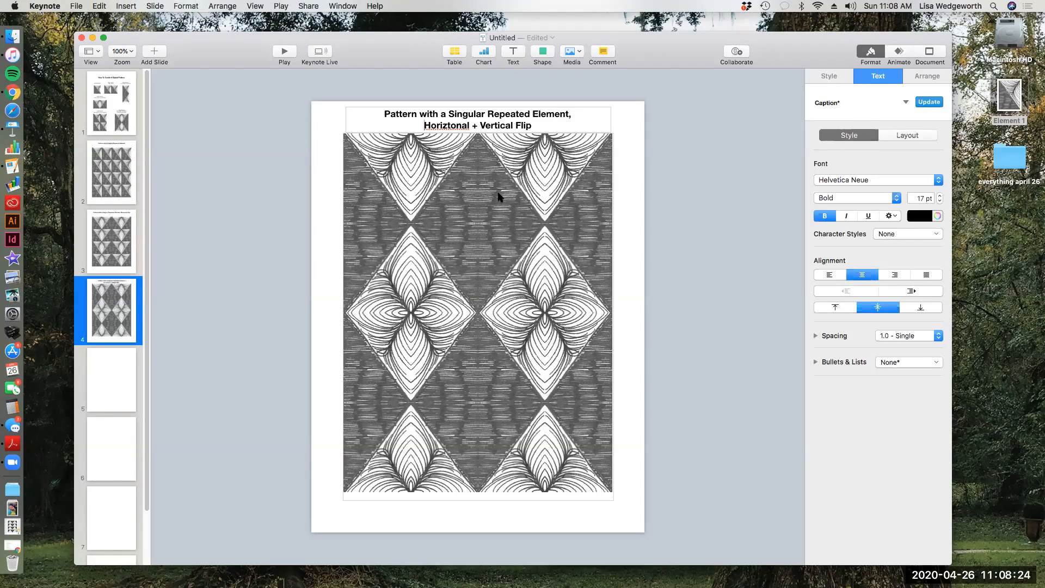
{"action": "left_click", "coordinate": [626, 235]}
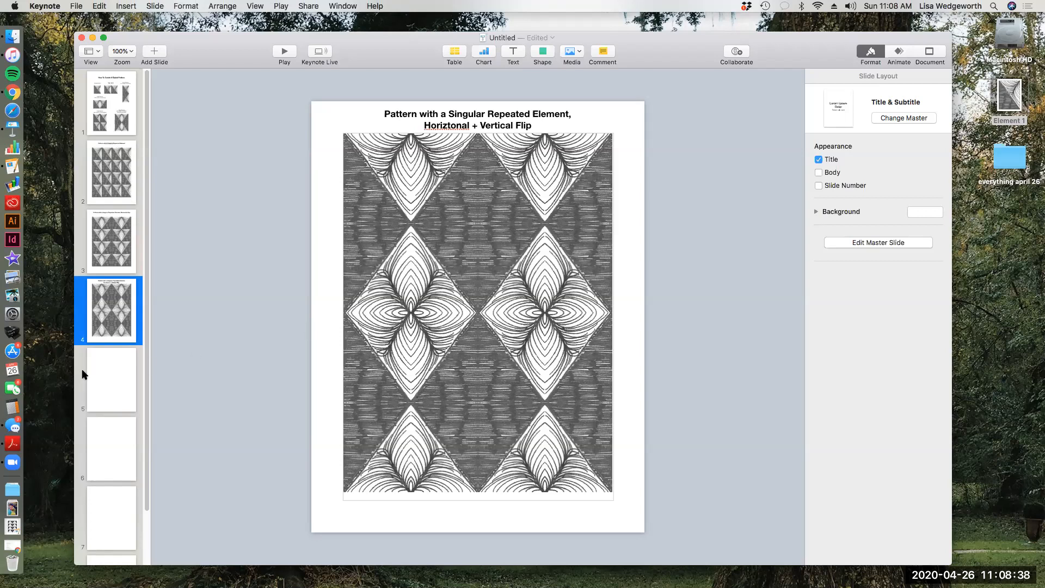
Place the Element 1 image on blank slide 5 and scale it to about 158 pt high at the placeholder's upper-left corner
{"action": "left_click", "coordinate": [107, 358]}
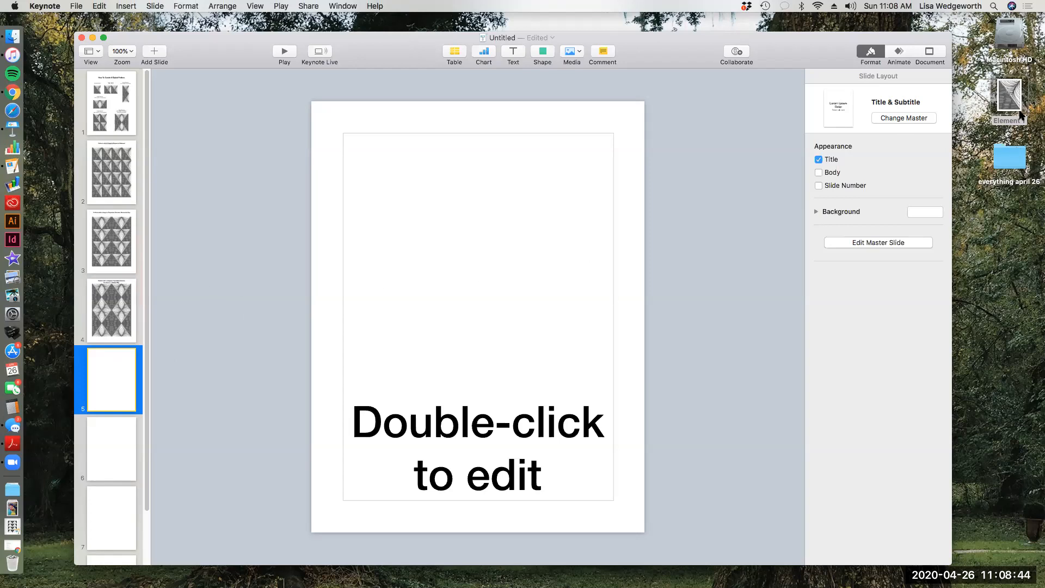
{"action": "left_click", "coordinate": [1020, 112]}
{"action": "left_click", "coordinate": [137, 318]}
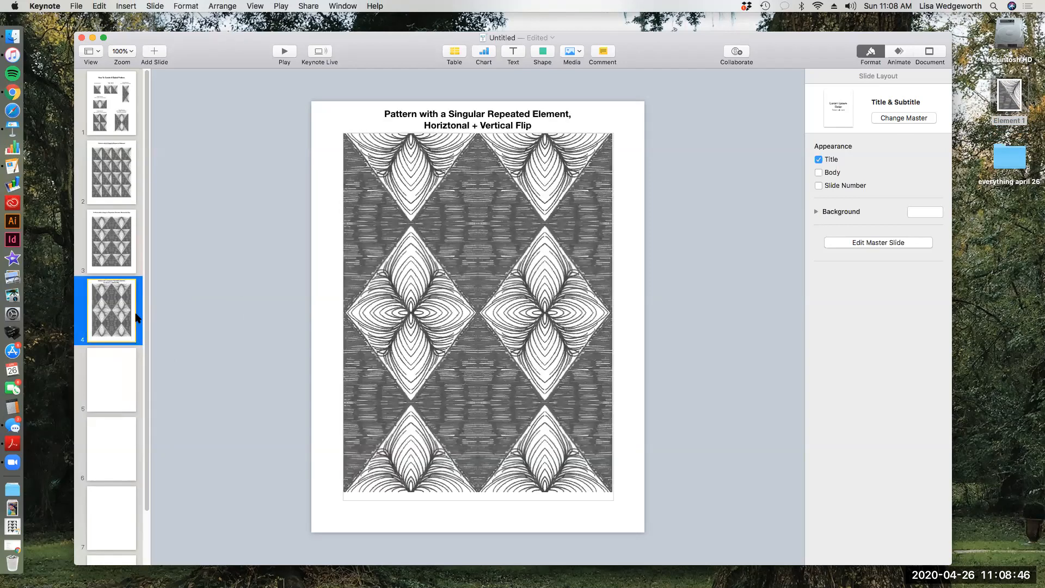
{"action": "left_click", "coordinate": [522, 258]}
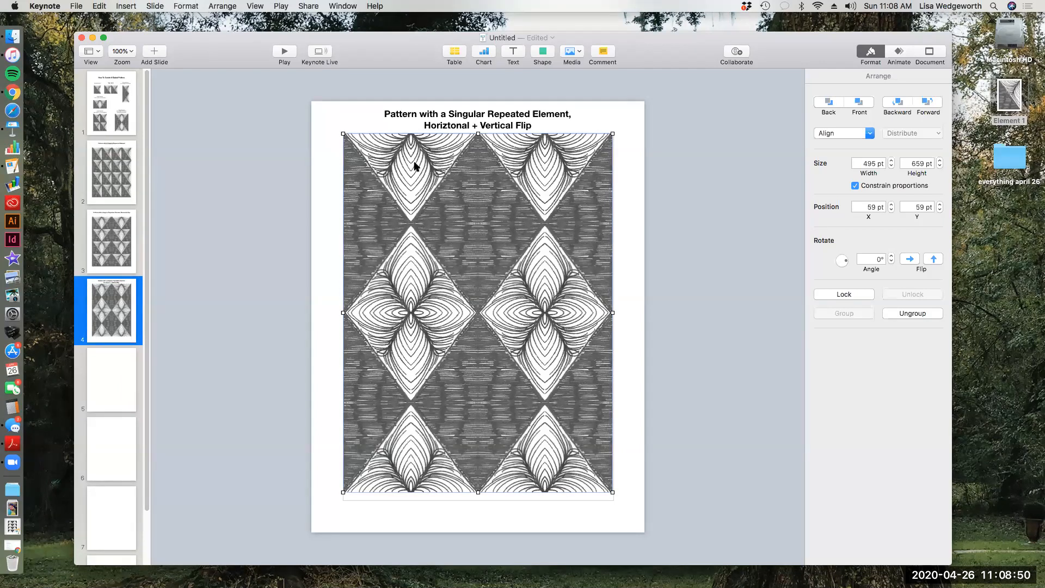
{"action": "left_click", "coordinate": [116, 378]}
{"action": "left_click_drag", "start_coordinate": [1005, 94], "coordinate": [411, 218]}
{"action": "left_click_drag", "start_coordinate": [493, 332], "coordinate": [408, 220]}
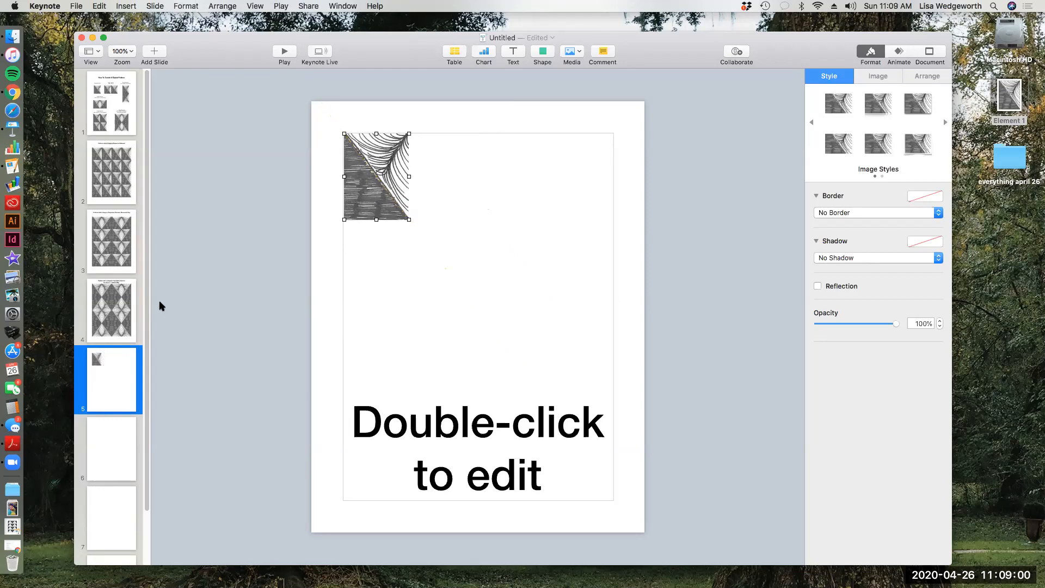
Review the patterns on slides 4 and 2, and flip the tile on slide 5 horizontally
{"action": "left_click", "coordinate": [118, 297]}
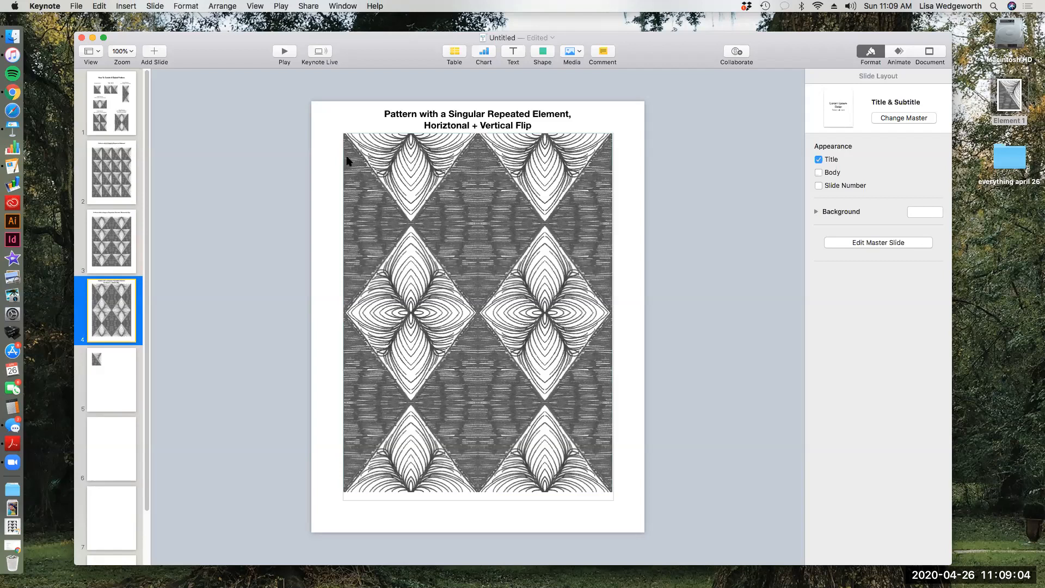
{"action": "left_click", "coordinate": [127, 162]}
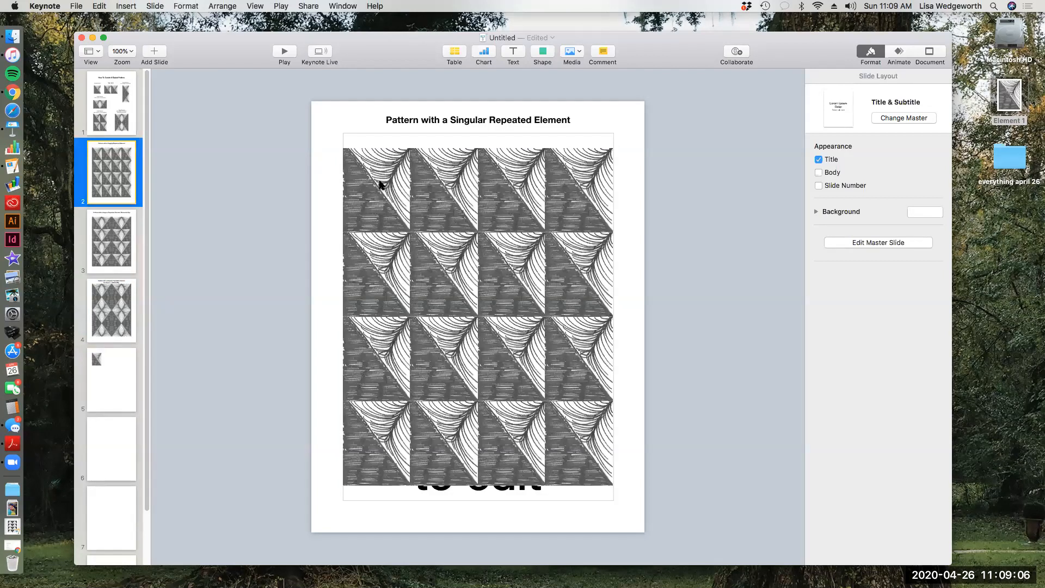
{"action": "left_click", "coordinate": [106, 358]}
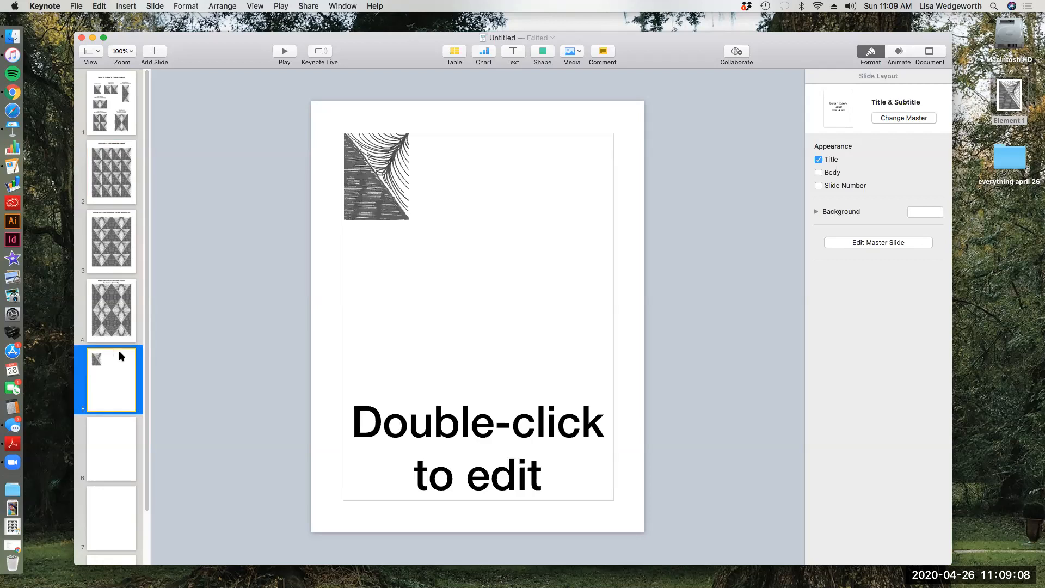
{"action": "left_click", "coordinate": [368, 194]}
{"action": "left_click", "coordinate": [188, 6]}
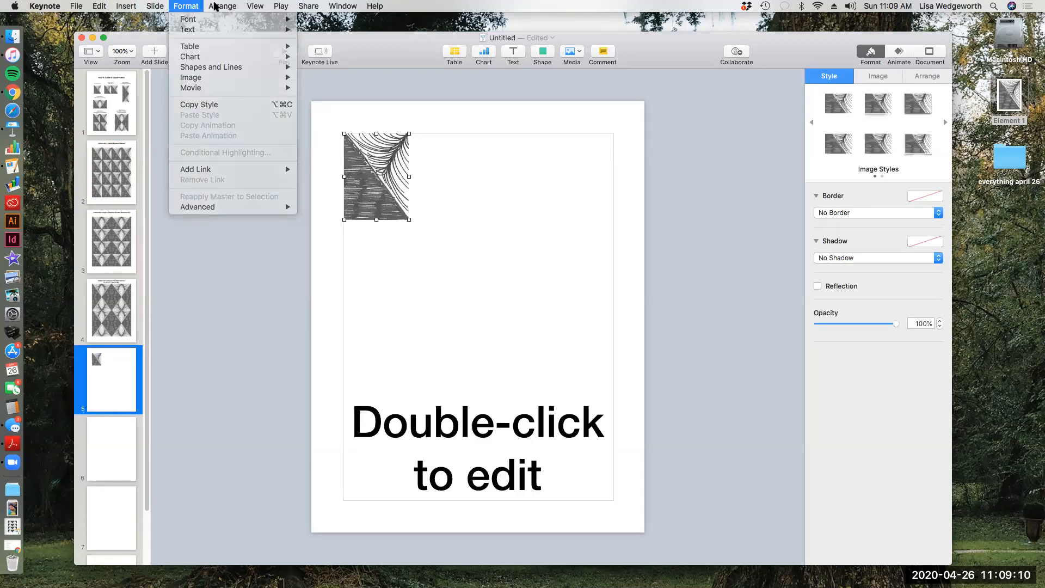
{"action": "mouse_move", "coordinate": [224, 6]}
{"action": "left_click", "coordinate": [233, 96]}
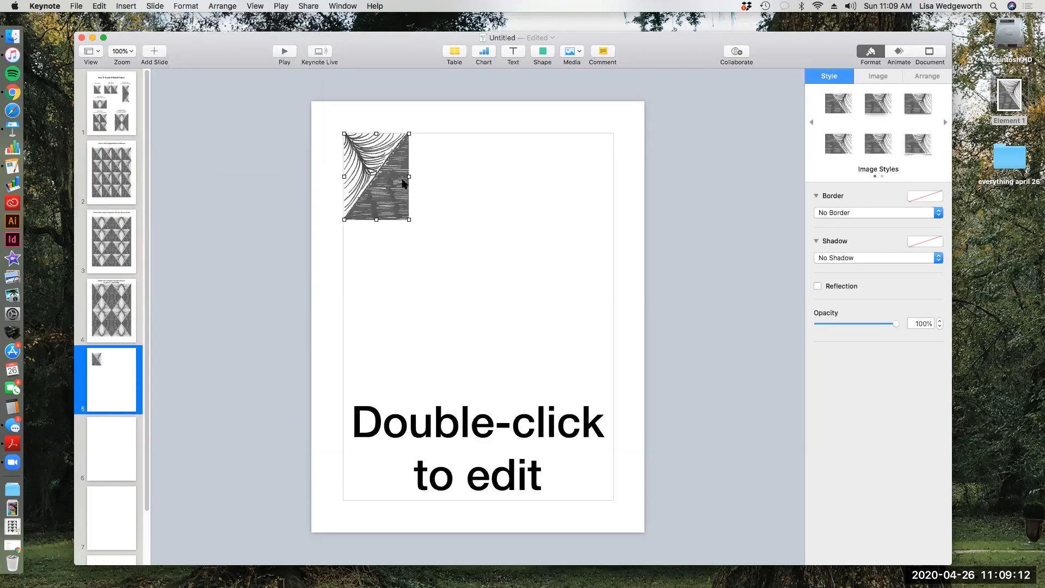
Duplicate the flipped tile directly to its right and flip the copy horizontally so the two tiles mirror each other
{"action": "left_click_drag", "start_coordinate": [392, 175], "coordinate": [436, 180]}
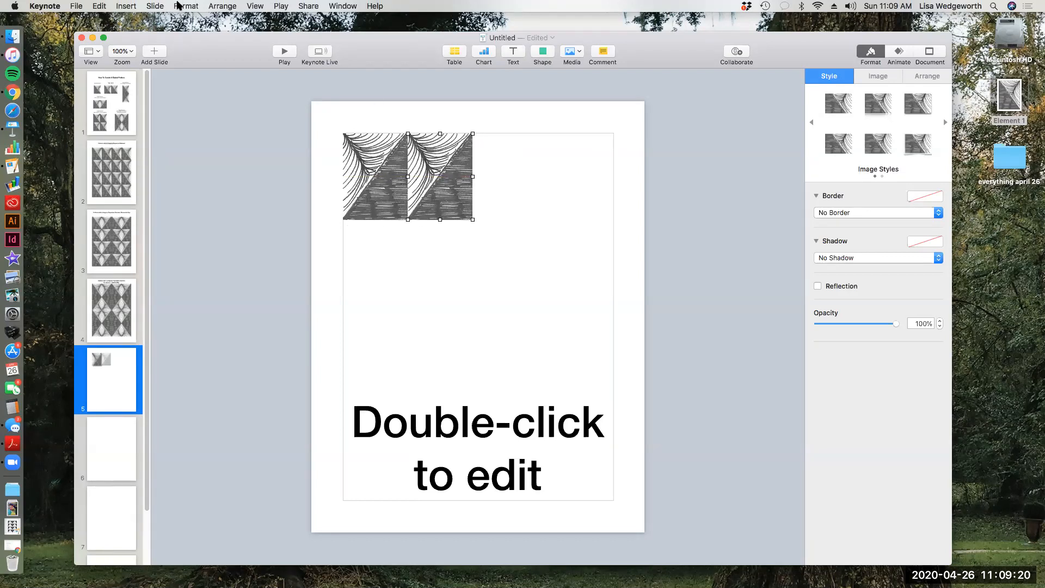
{"action": "left_click", "coordinate": [218, 7]}
{"action": "left_click", "coordinate": [242, 94]}
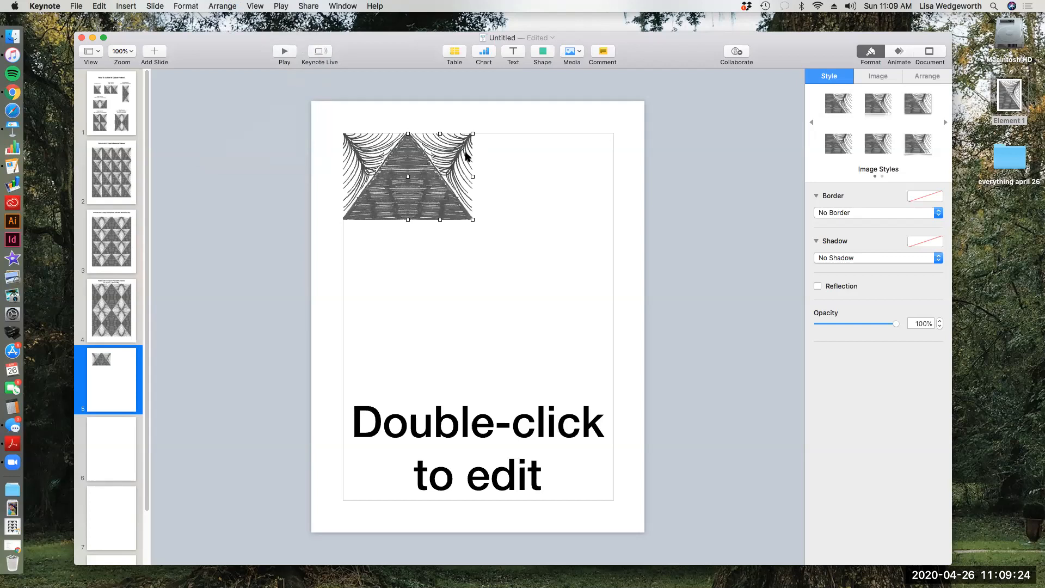
Group the two mirrored tiles on slide 5 into one unit
{"action": "left_click", "coordinate": [509, 203]}
{"action": "left_click", "coordinate": [455, 197]}
{"action": "left_click", "coordinate": [395, 183], "text": "shift"}
{"action": "left_click", "coordinate": [222, 6]}
{"action": "left_click", "coordinate": [256, 153]}
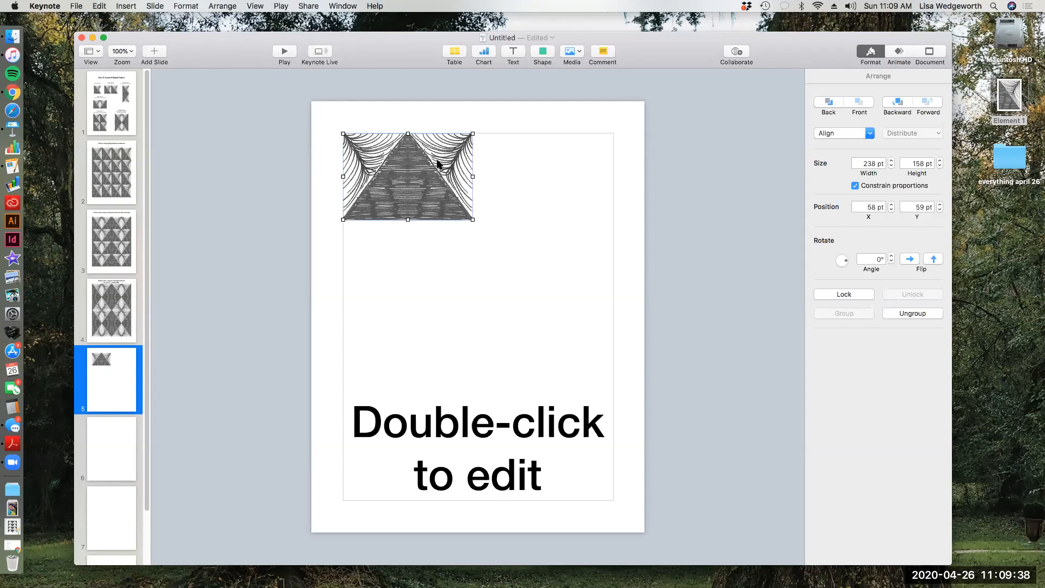
Duplicate the grouped tile pair to the right and nudge the copy left against the original
{"action": "left_click_drag", "start_coordinate": [438, 163], "coordinate": [537, 159]}
{"action": "key", "text": "Left"}
{"action": "left_click", "coordinate": [520, 245]}
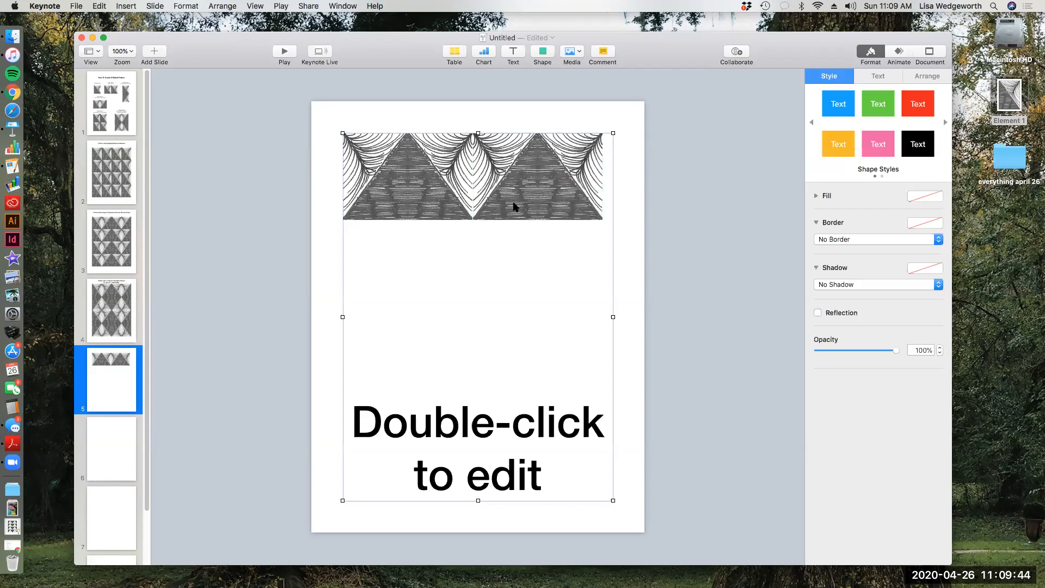
{"action": "left_click", "coordinate": [518, 188]}
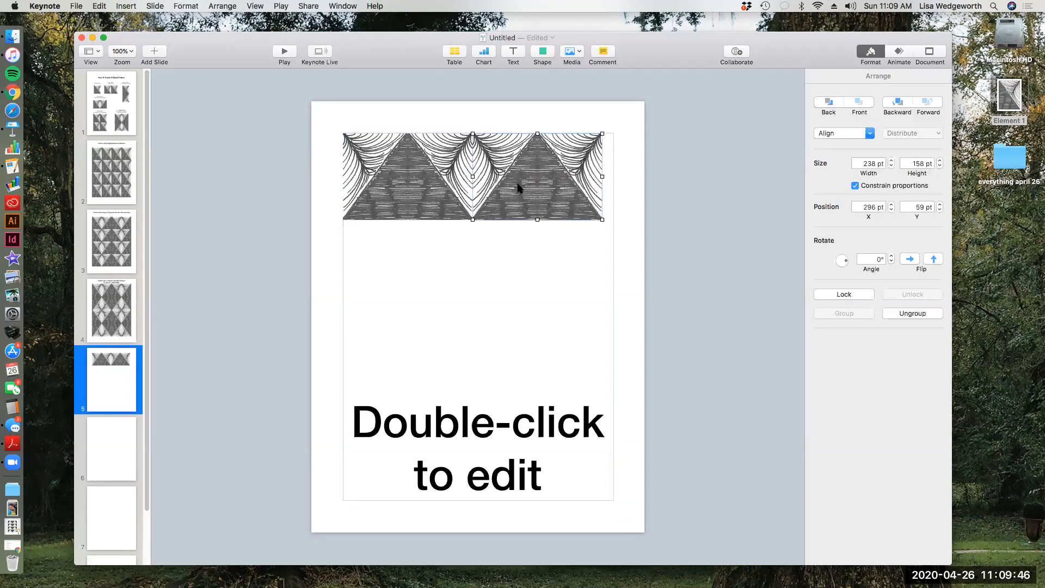
{"action": "left_click", "coordinate": [523, 272]}
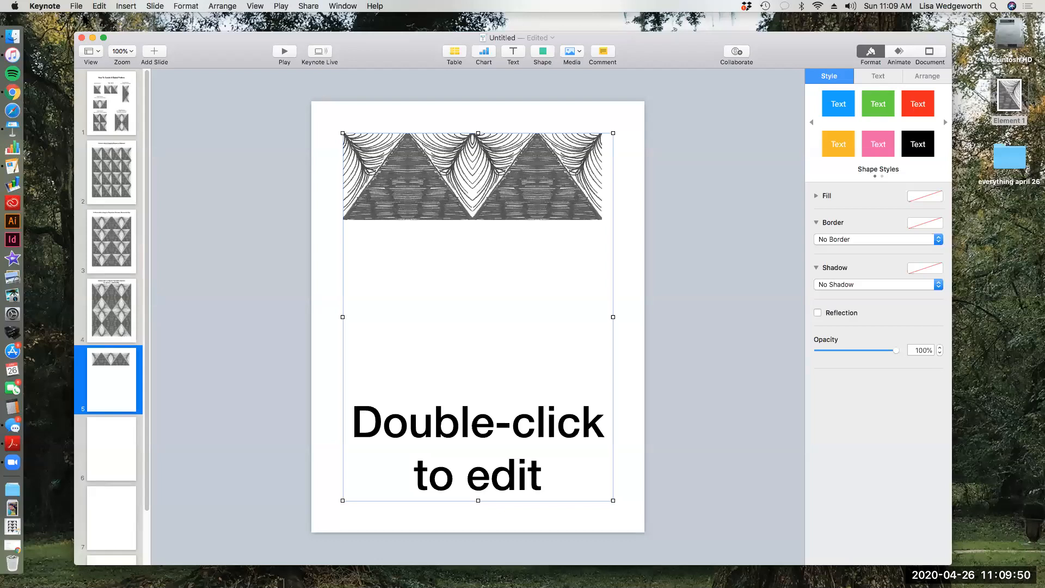
Group the two tile pairs into one row and enlarge it proportionally to about 495 pt wide to span the placeholder
{"action": "left_click", "coordinate": [124, 54]}
{"action": "left_click", "coordinate": [128, 113]}
{"action": "scroll", "coordinate": [689, 220], "scroll_direction": "up", "scroll_amount": 3}
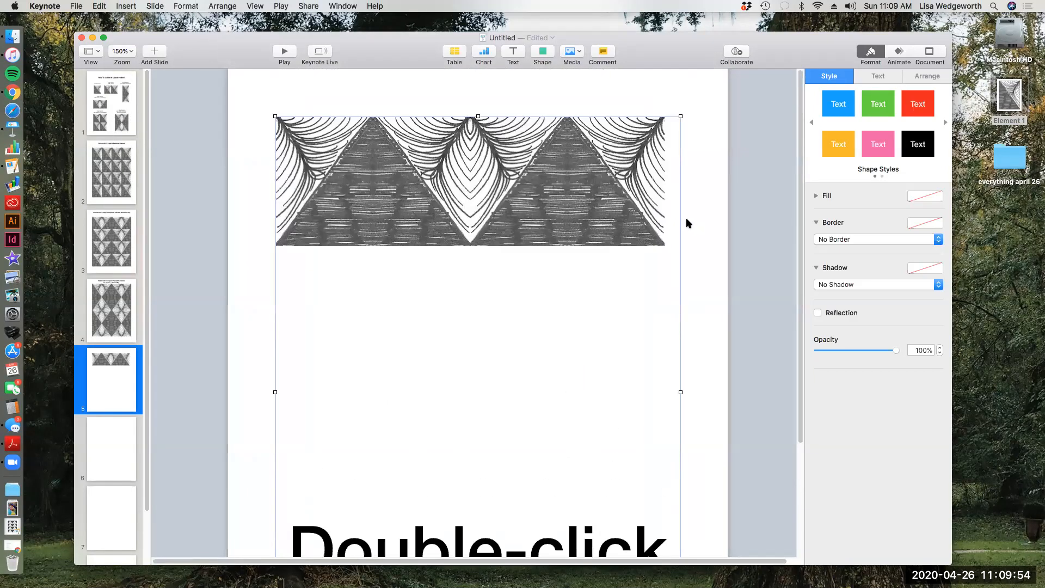
{"action": "left_click", "coordinate": [123, 54]}
{"action": "left_click", "coordinate": [128, 93]}
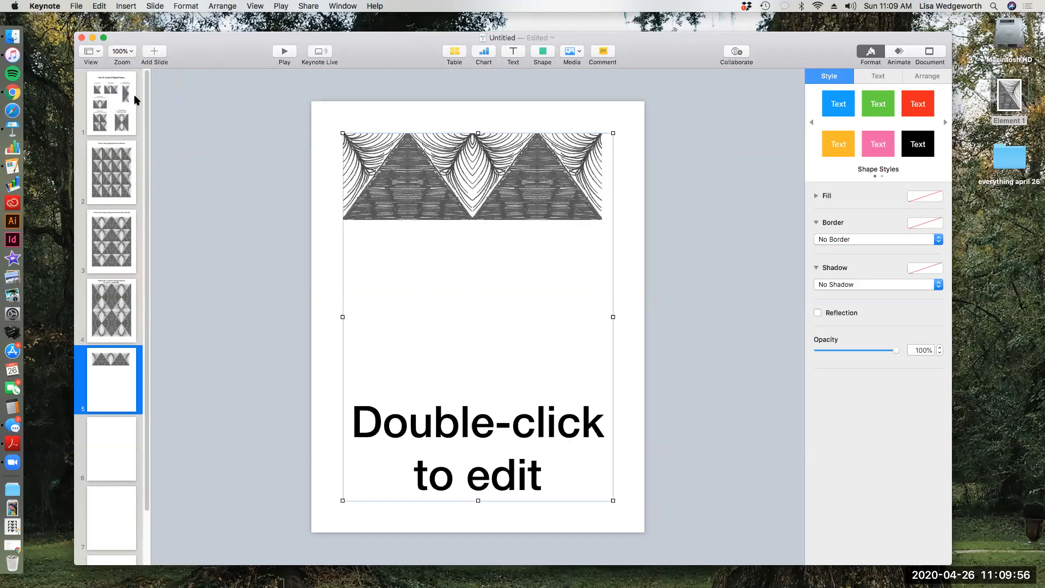
{"action": "left_click", "coordinate": [440, 181]}
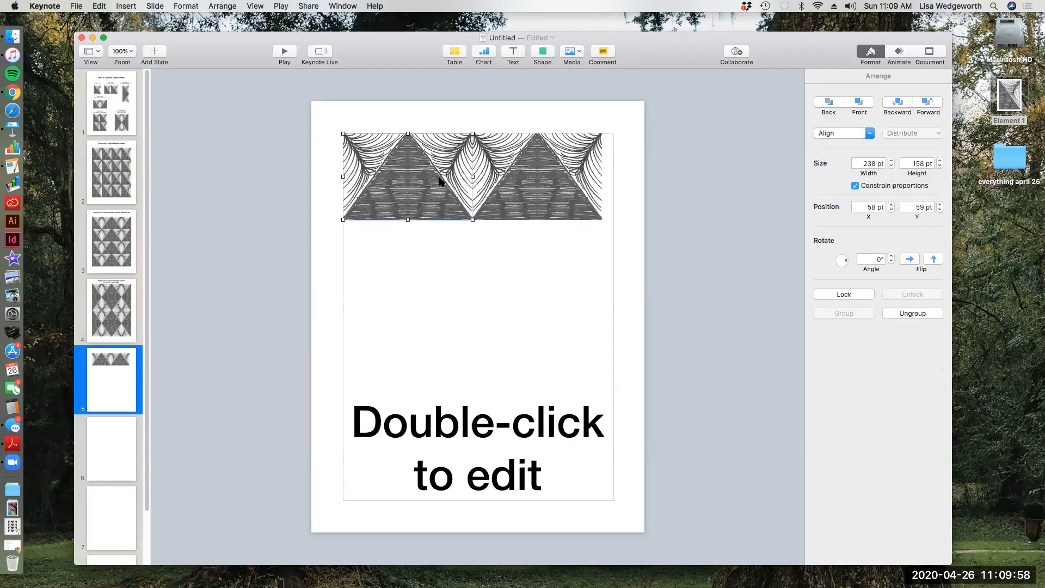
{"action": "left_click", "coordinate": [520, 188], "text": "shift"}
{"action": "left_click", "coordinate": [223, 6]}
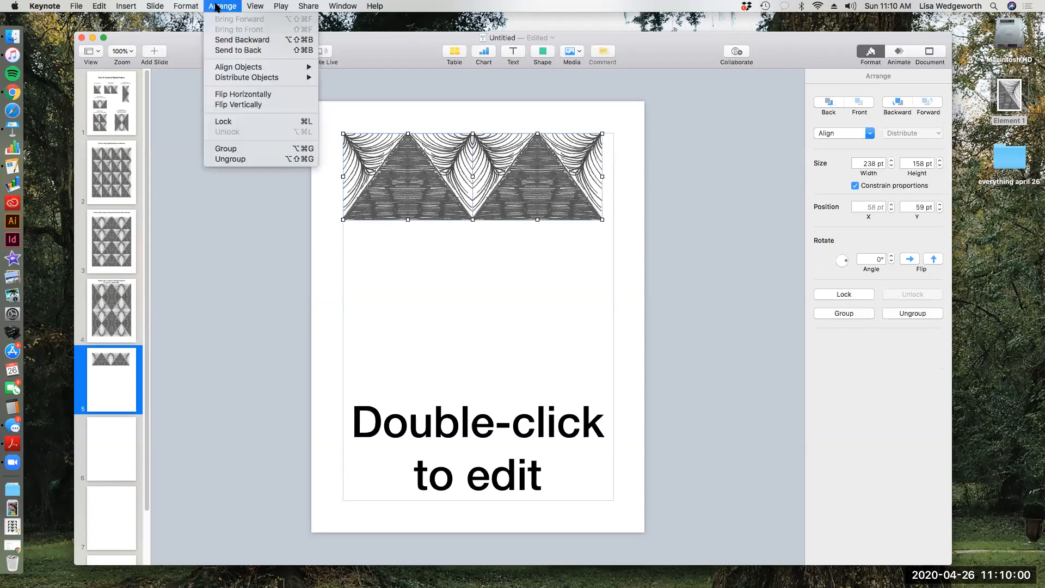
{"action": "left_click", "coordinate": [233, 152]}
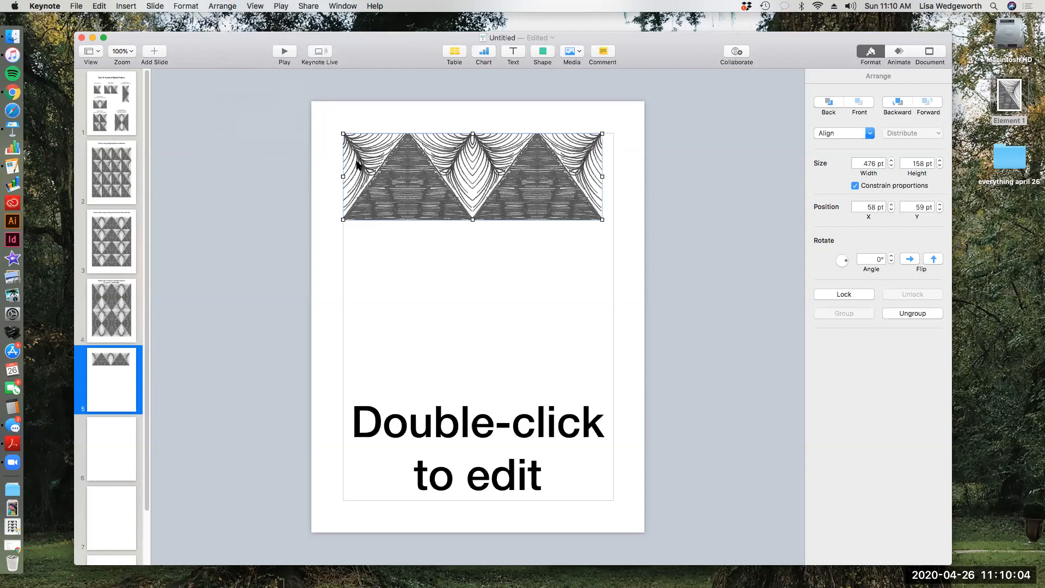
{"action": "left_click_drag", "start_coordinate": [602, 220], "coordinate": [613, 223]}
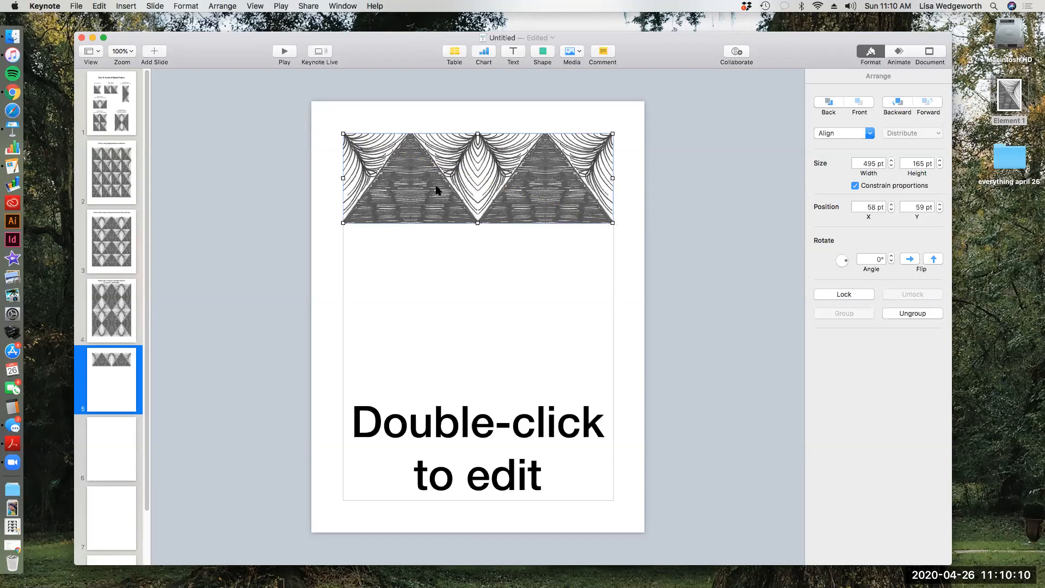
Duplicate the grouped row directly beneath the first one, aligning it at a Y position of 224 pt
{"action": "left_click_drag", "start_coordinate": [437, 189], "coordinate": [436, 272]}
{"action": "key", "text": "Up"}
{"action": "key", "text": "Up"}
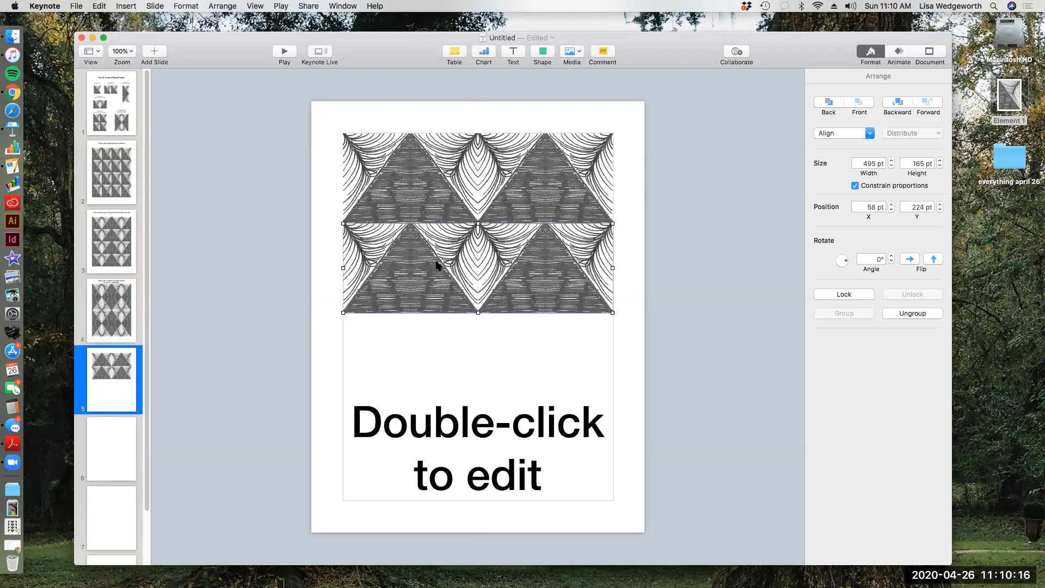
{"action": "left_click", "coordinate": [455, 341]}
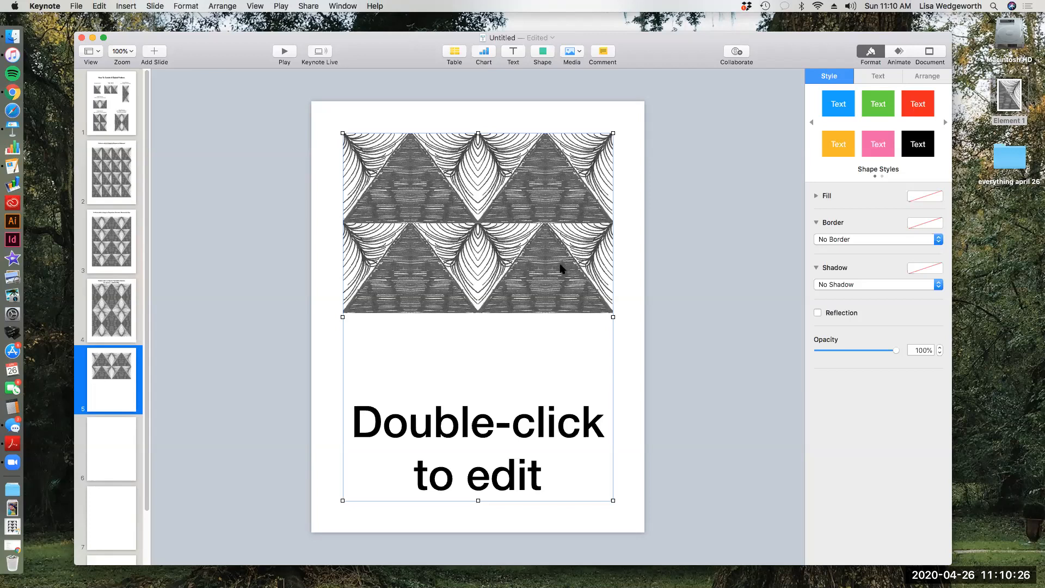
Flip the lower row on slide 5 vertically so that it mirrors the upper row
{"action": "left_click", "coordinate": [234, 7]}
{"action": "left_click", "coordinate": [225, 104]}
{"action": "left_click", "coordinate": [524, 246]}
{"action": "left_click", "coordinate": [625, 245]}
{"action": "left_click", "coordinate": [574, 250]}
{"action": "left_click", "coordinate": [181, 6]}
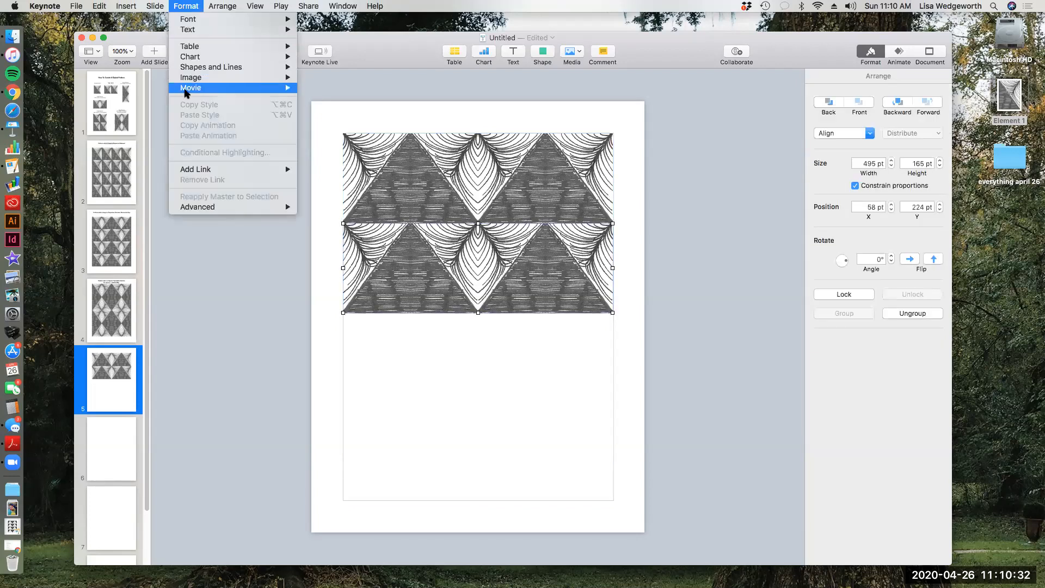
{"action": "left_click", "coordinate": [231, 105]}
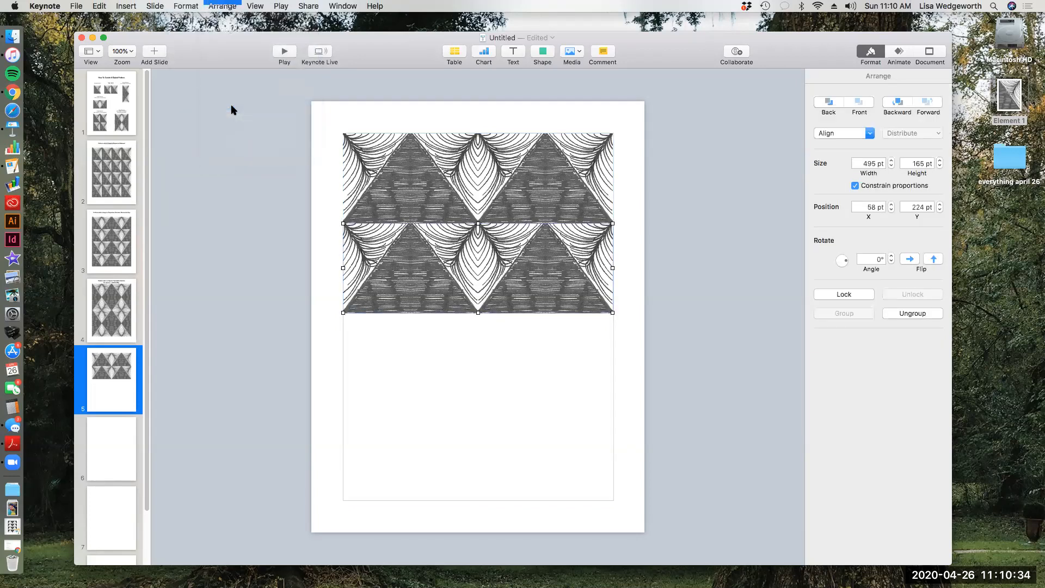
{"action": "left_click", "coordinate": [534, 335]}
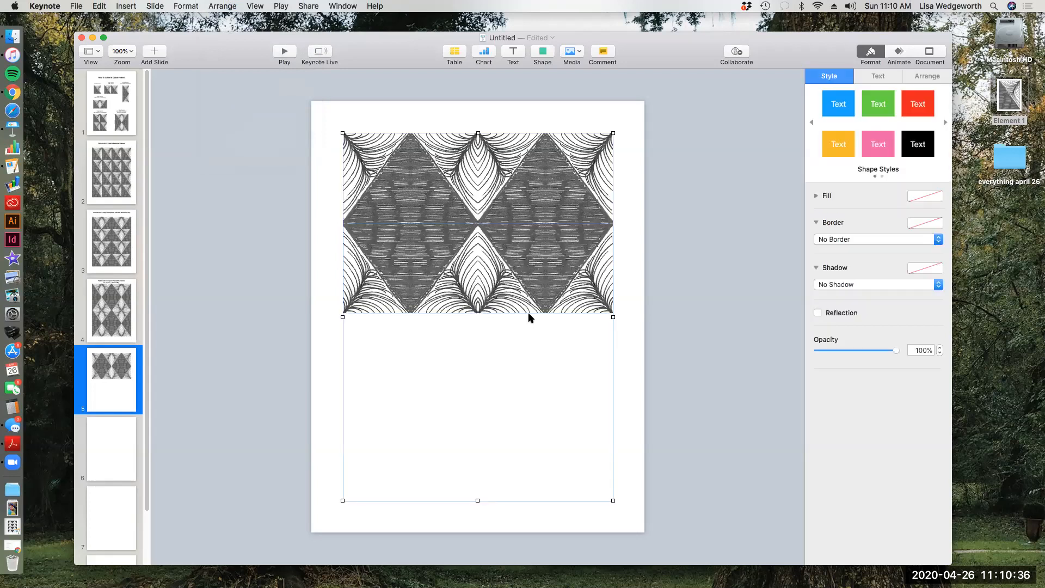
Nudge the flipped lower row up and down until it meets the upper row without a gap
{"action": "left_click", "coordinate": [516, 282]}
{"action": "key", "text": "Up"}
{"action": "key", "text": "Up"}
{"action": "left_click", "coordinate": [641, 345]}
{"action": "left_click", "coordinate": [581, 284]}
{"action": "key", "text": "Down"}
{"action": "key", "text": "Down"}
{"action": "key", "text": "Down"}
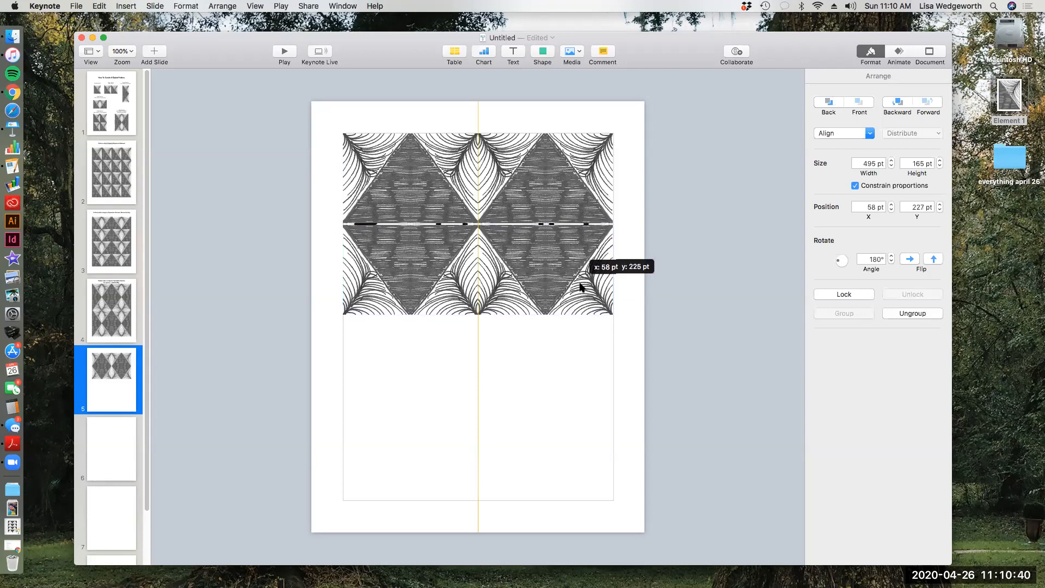
{"action": "key", "text": "Up"}
{"action": "left_click", "coordinate": [569, 341]}
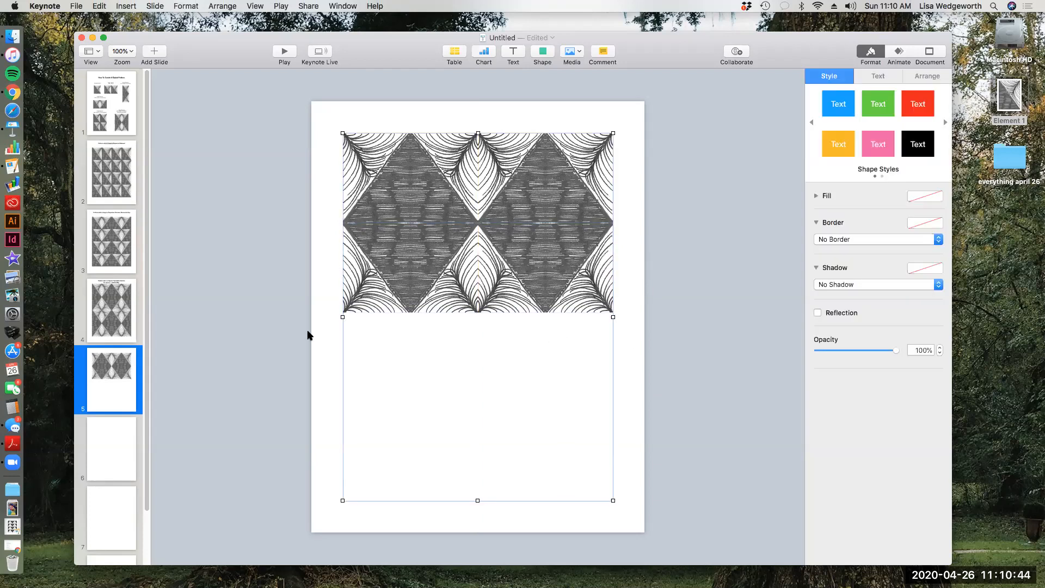
Group the upper row and its mirrored lower row on slide 5 into one block
{"action": "left_click", "coordinate": [362, 283]}
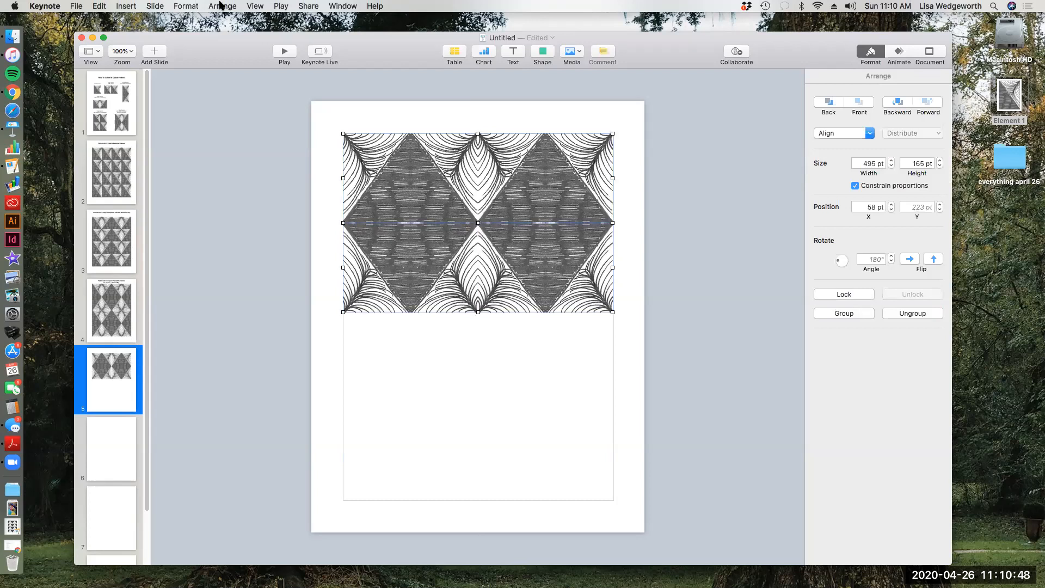
{"action": "left_click", "coordinate": [420, 279]}
{"action": "left_click", "coordinate": [429, 326]}
{"action": "left_click", "coordinate": [412, 281]}
{"action": "left_click", "coordinate": [409, 209], "text": "shift"}
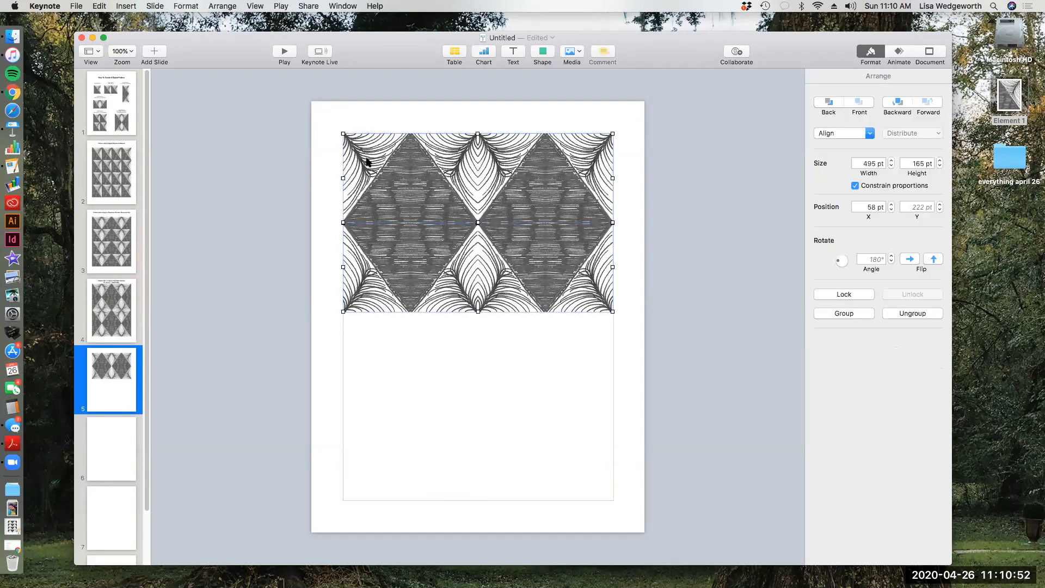
{"action": "left_click", "coordinate": [222, 7]}
{"action": "left_click", "coordinate": [238, 149]}
Duplicate the grouped block directly beneath the first at a Y position of 387 pt and group both blocks together
{"action": "left_click_drag", "start_coordinate": [477, 217], "coordinate": [469, 380]}
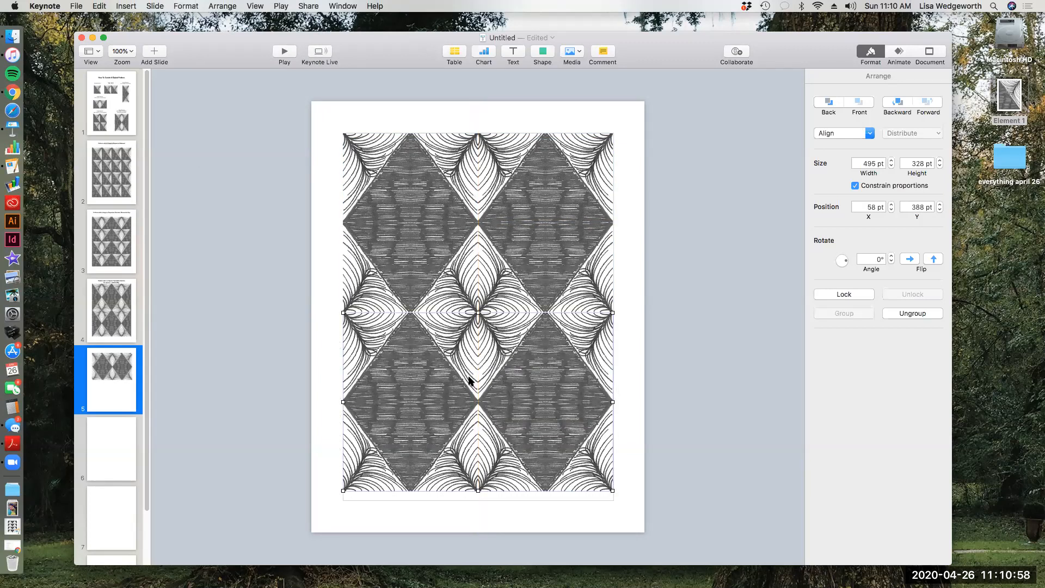
{"action": "left_click", "coordinate": [623, 350]}
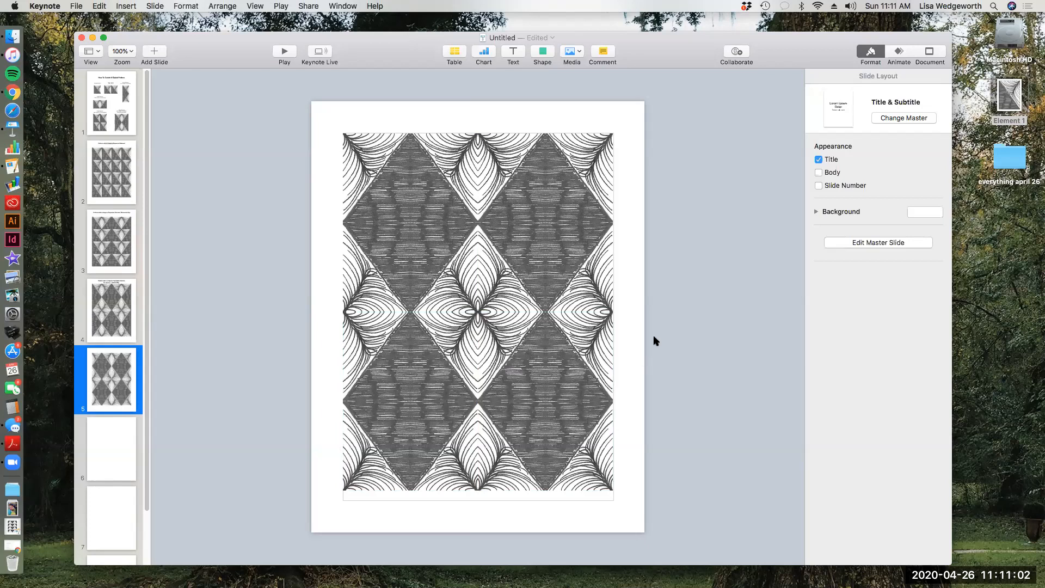
{"action": "left_click", "coordinate": [577, 367]}
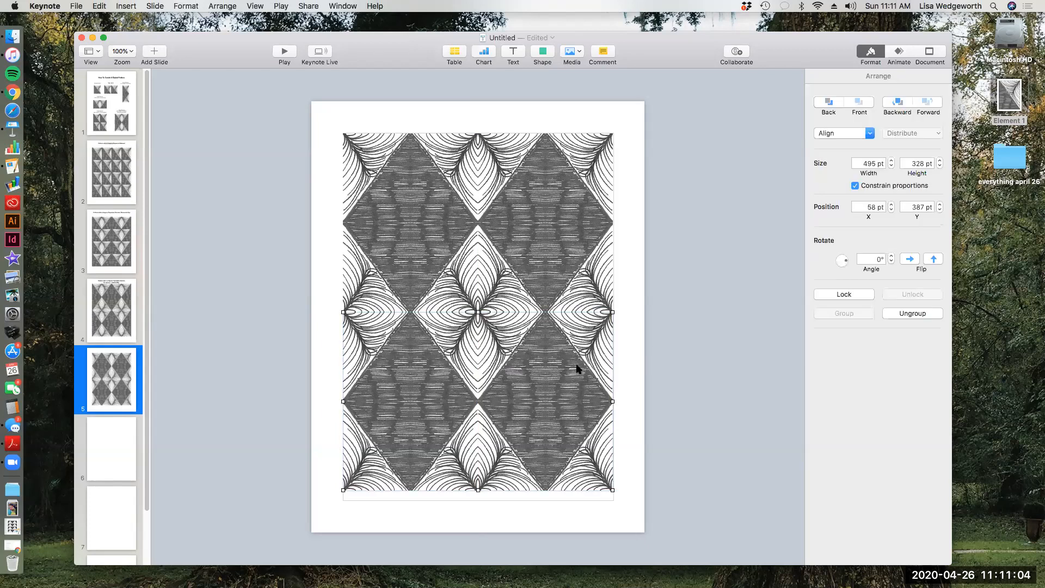
{"action": "left_click", "coordinate": [223, 6]}
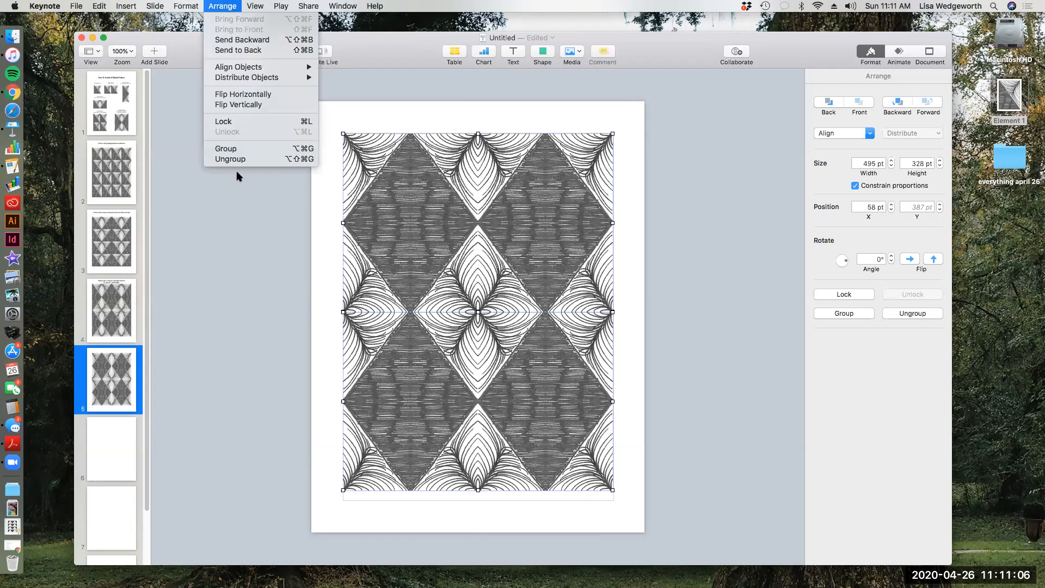
{"action": "left_click", "coordinate": [245, 147]}
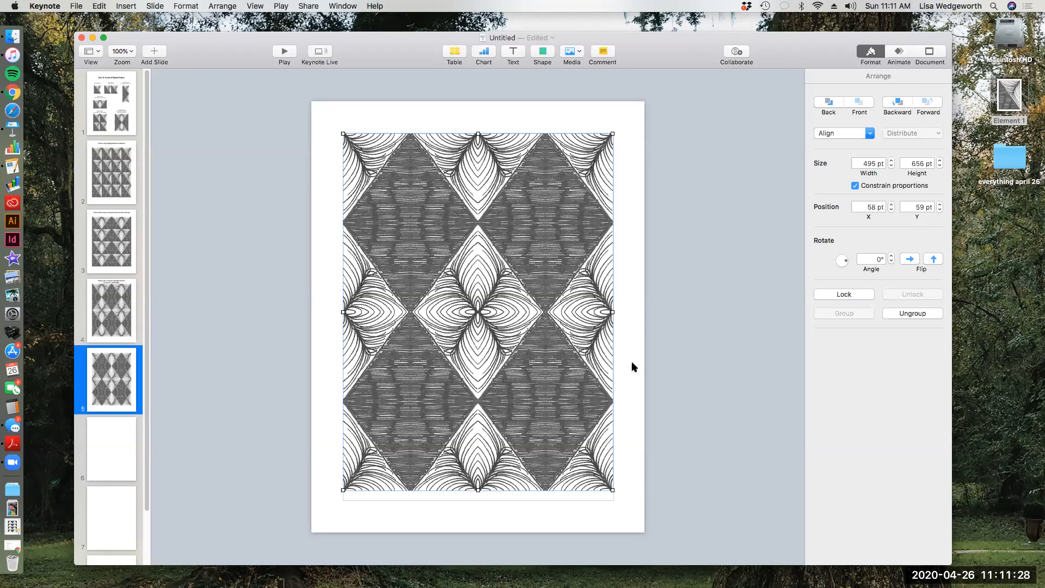
Copy the caption from slide 4 onto slide 5
{"action": "left_click", "coordinate": [117, 321]}
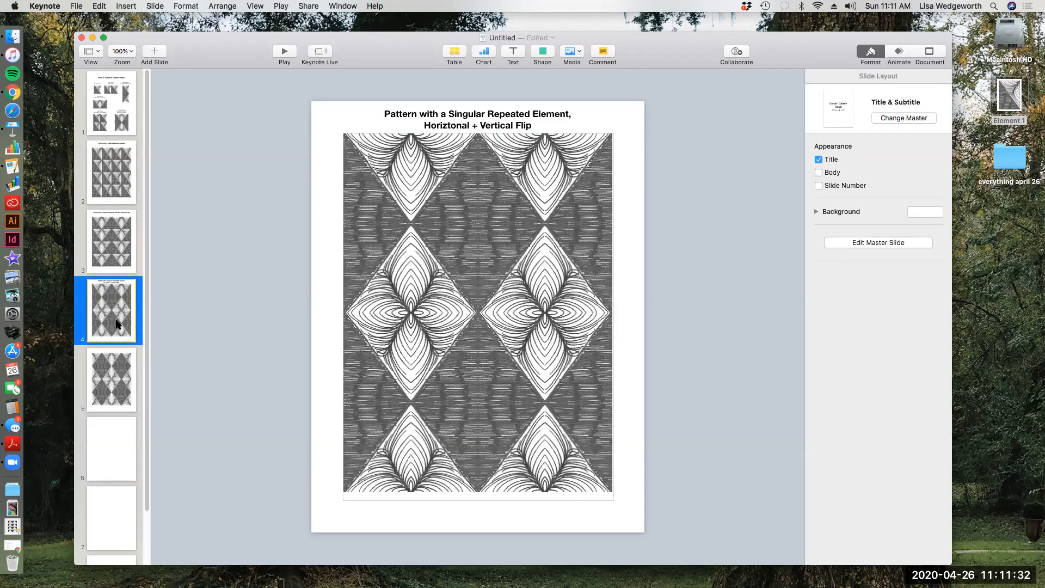
{"action": "left_click", "coordinate": [512, 116]}
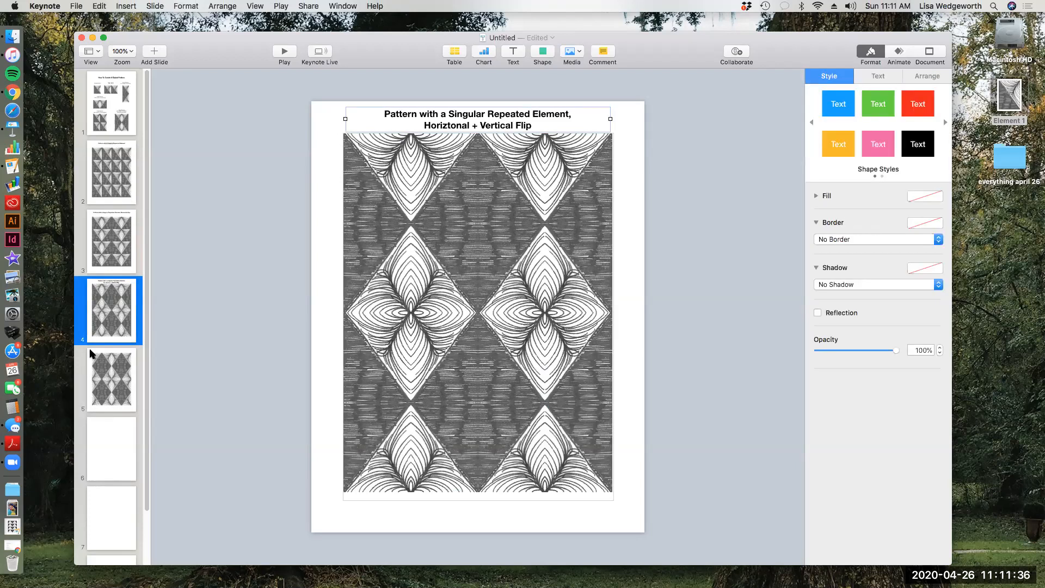
{"action": "left_click", "coordinate": [96, 372]}
{"action": "key", "text": "super+v"}
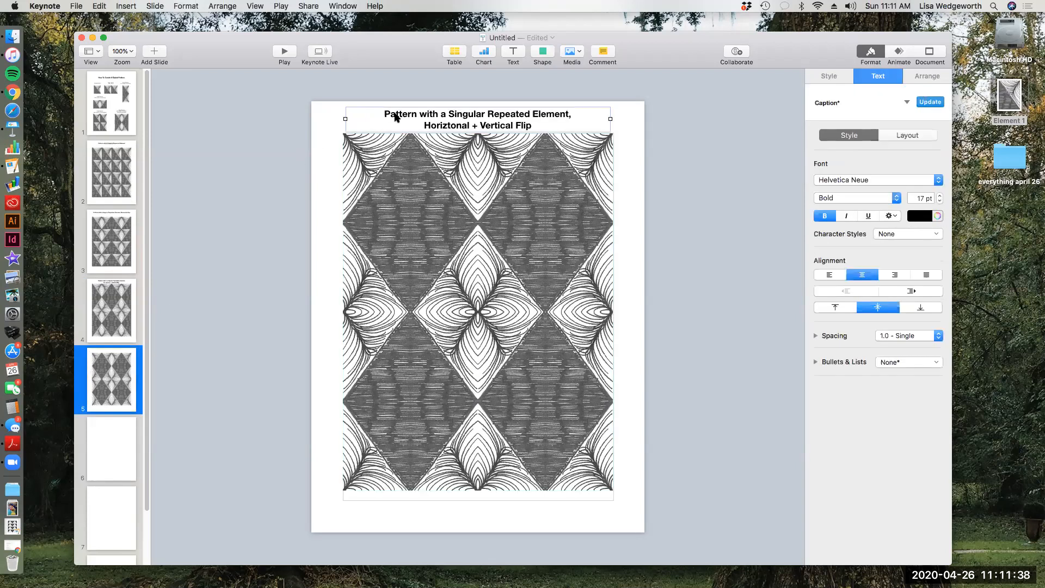
Extend the second line of the slide 5 caption with ", Extending Beyond the Edge"
{"action": "left_click", "coordinate": [539, 124]}
{"action": "type", "text": ", Extending Bey"}
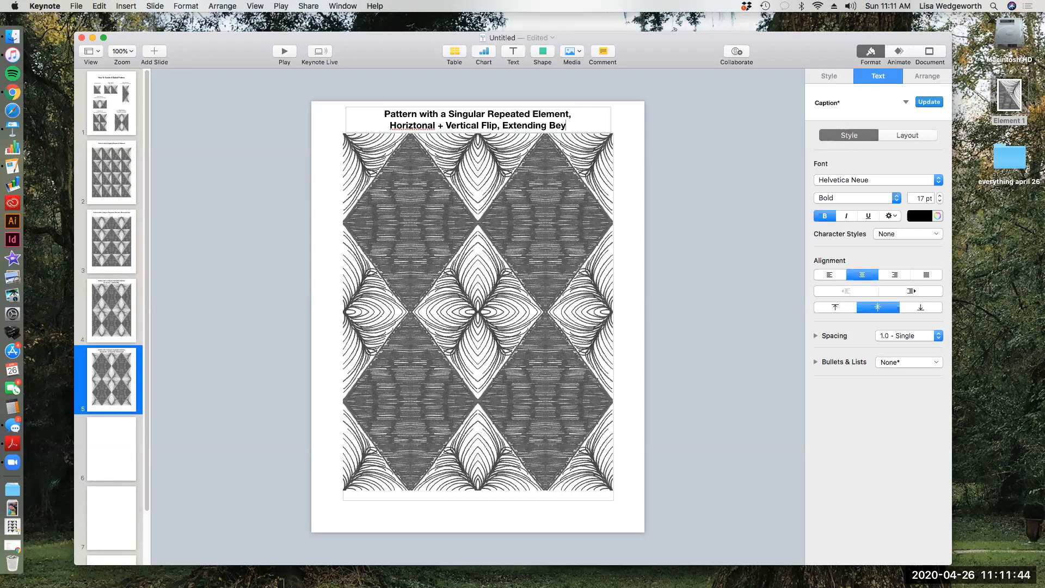
{"action": "type", "text": "ond the Frame"}
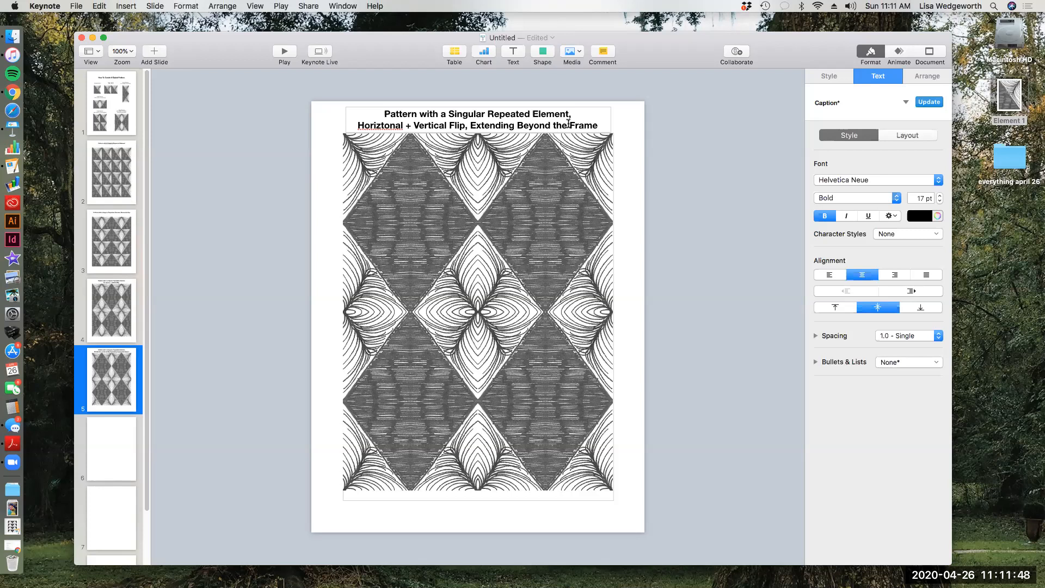
{"action": "key", "text": "shift+alt+Left"}
{"action": "type", "text": "Edge"}
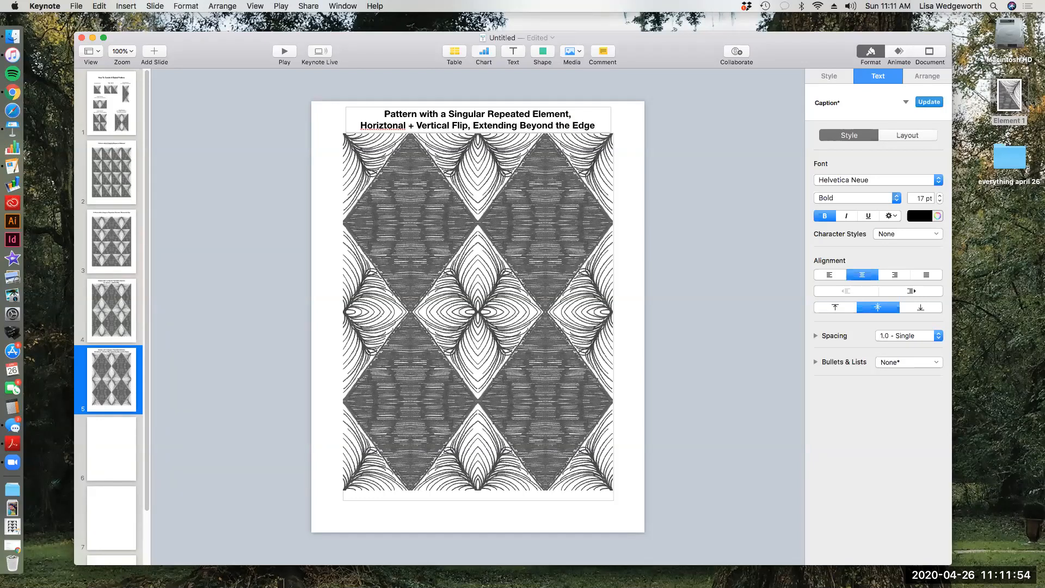
{"action": "left_click", "coordinate": [625, 171]}
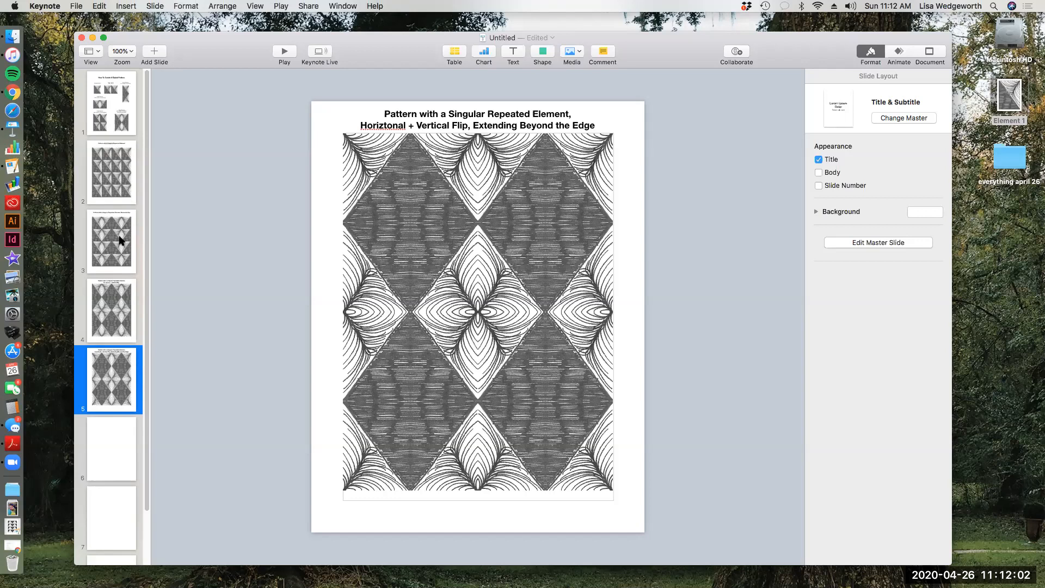
Look through the finished pattern slides and the empty slides 6 and 7
{"action": "scroll", "coordinate": [117, 391], "scroll_direction": "down", "scroll_amount": 3}
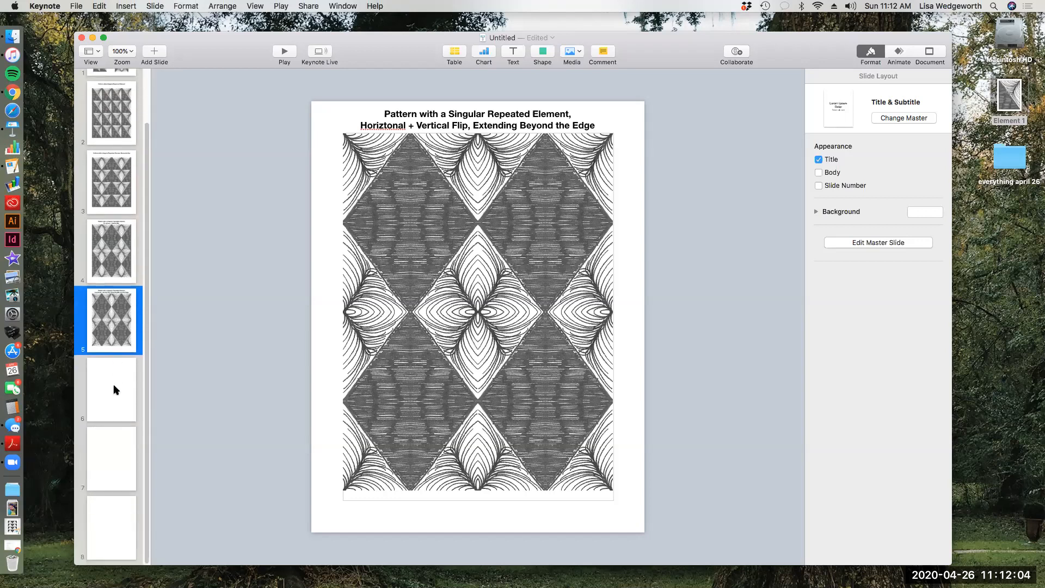
{"action": "scroll", "coordinate": [116, 390], "scroll_direction": "up", "scroll_amount": 3}
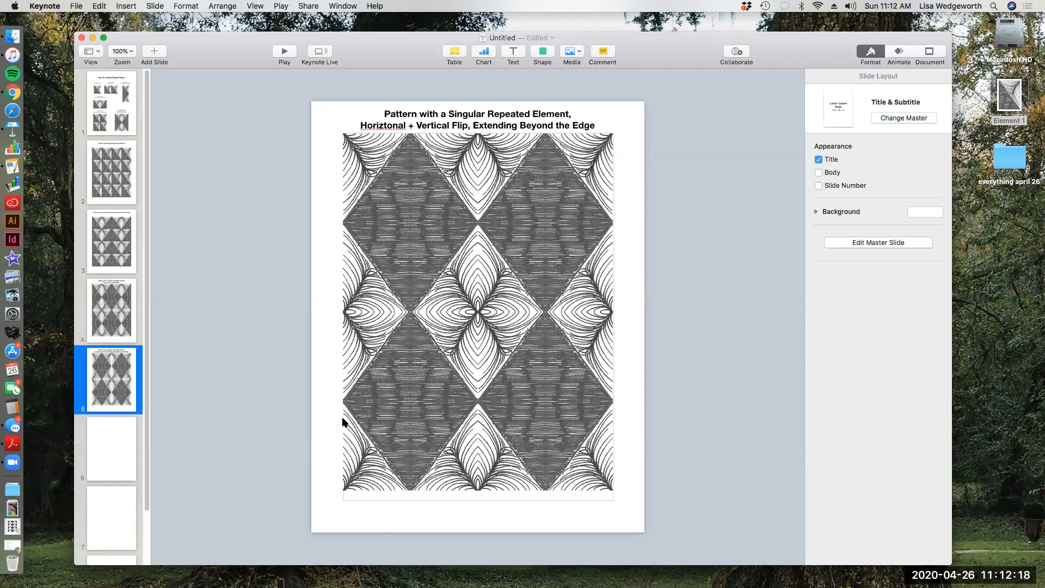
{"action": "left_click", "coordinate": [104, 426]}
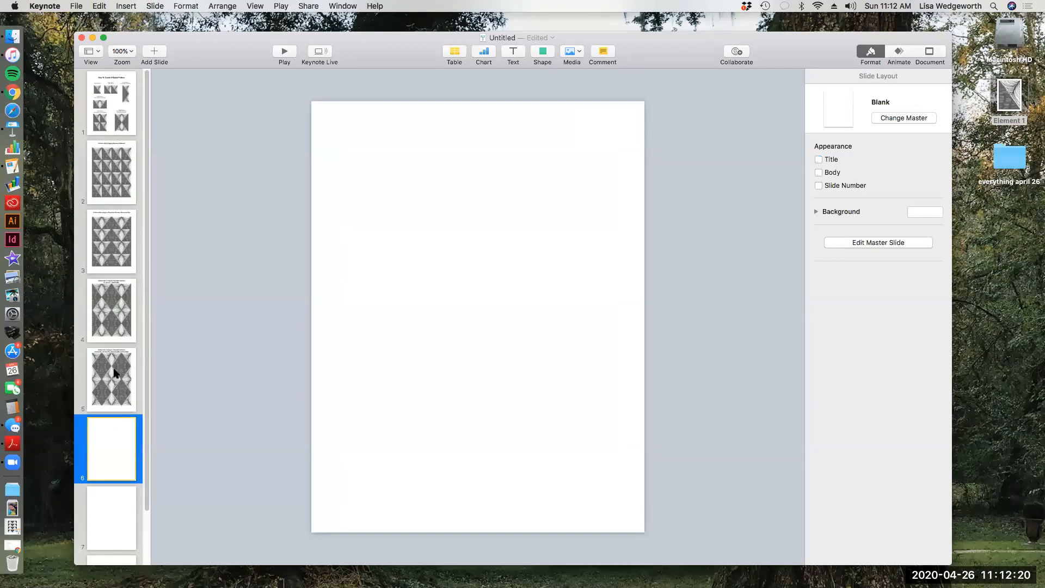
{"action": "left_click", "coordinate": [116, 171]}
{"action": "left_click", "coordinate": [115, 250]}
{"action": "left_click", "coordinate": [107, 172]}
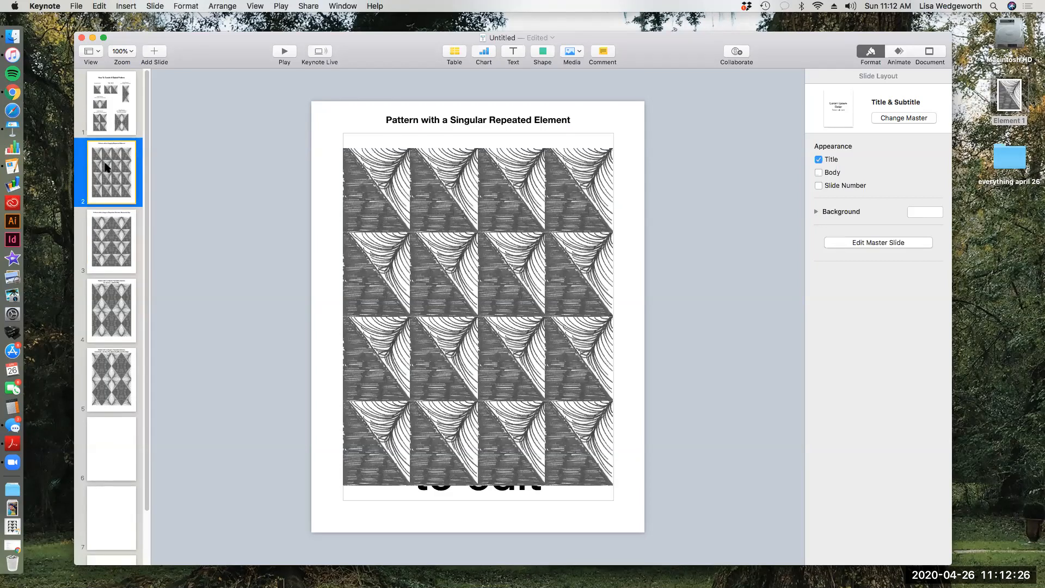
{"action": "left_click", "coordinate": [107, 440]}
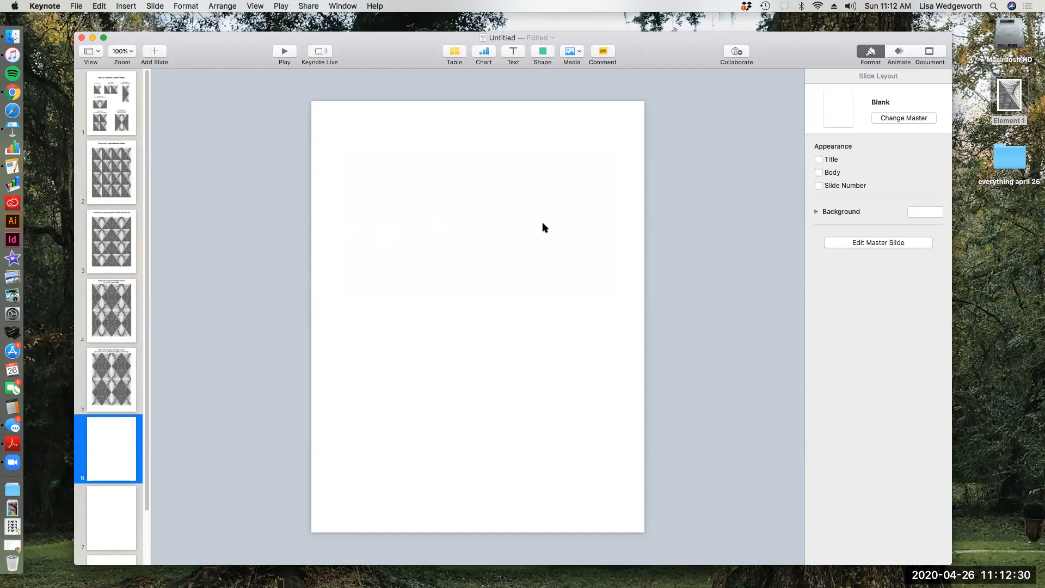
{"action": "left_click", "coordinate": [129, 444]}
{"action": "left_click", "coordinate": [114, 524]}
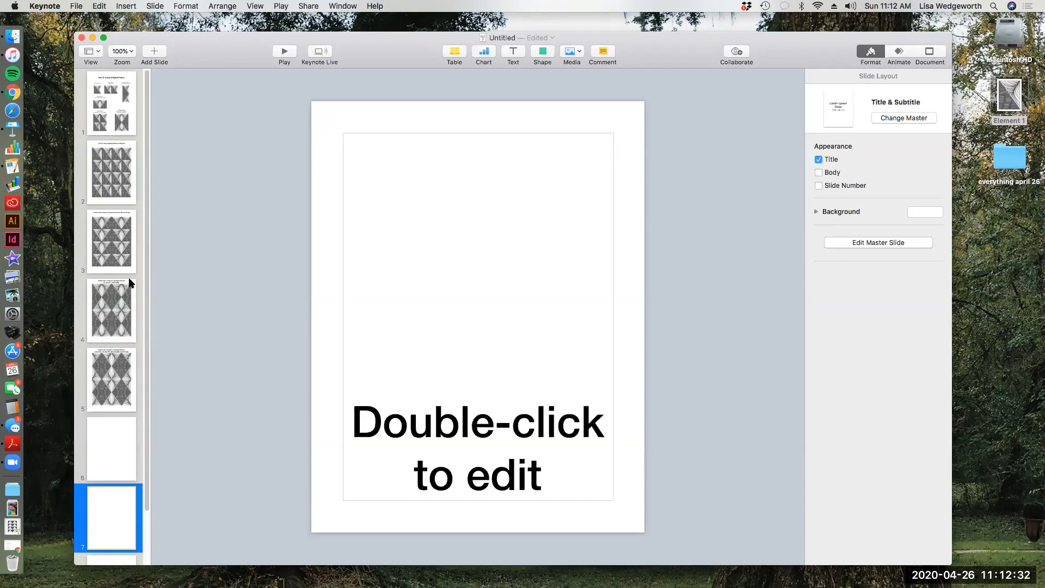
Copy the pattern group from slide 2 onto blank slide 6 and shrink it proportionally to about 258 by 323 pt
{"action": "left_click", "coordinate": [117, 186]}
{"action": "left_click", "coordinate": [441, 246]}
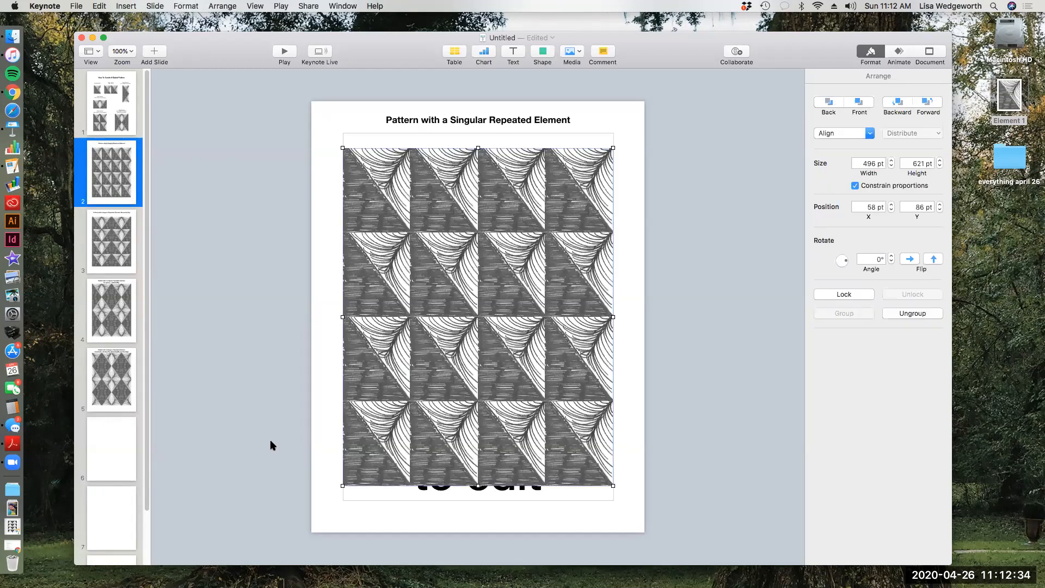
{"action": "left_click", "coordinate": [121, 442]}
{"action": "key", "text": "super+v"}
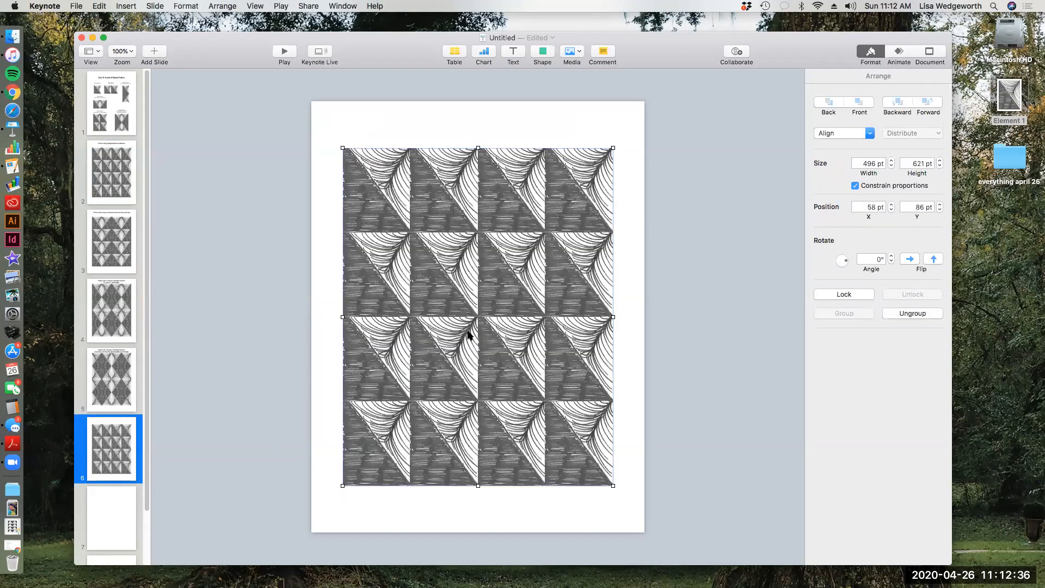
{"action": "left_click_drag", "start_coordinate": [612, 486], "coordinate": [452, 353]}
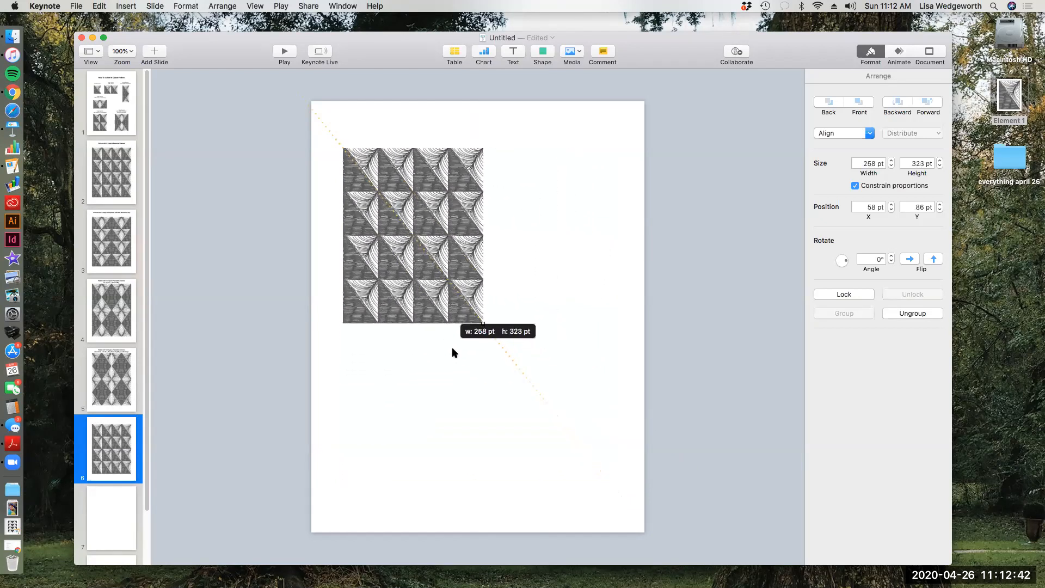
{"action": "left_click", "coordinate": [426, 363]}
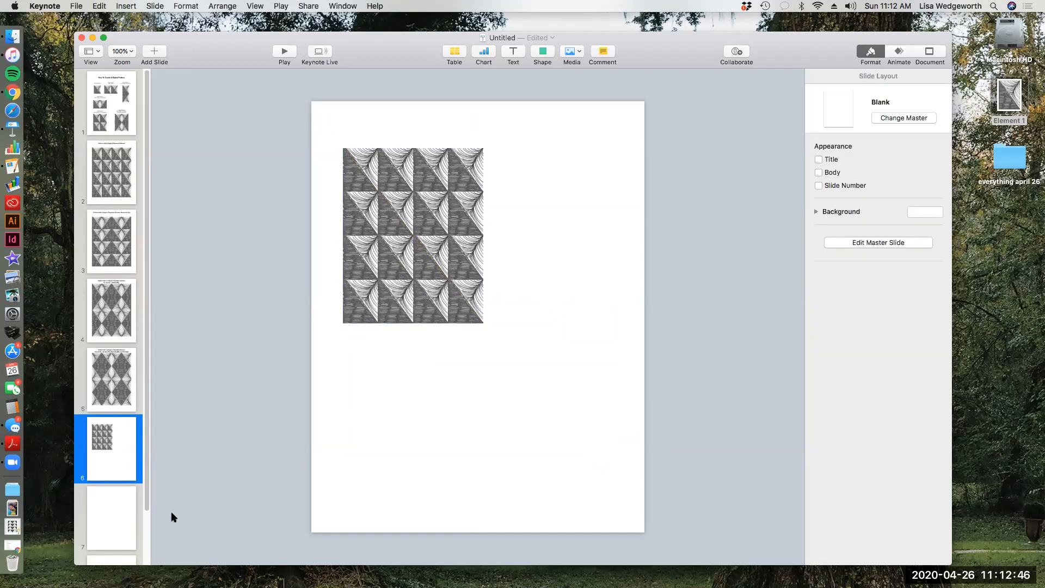
Move the reduced pattern from slide 6 to slide 7 by cutting and pasting it
{"action": "left_click", "coordinate": [93, 516]}
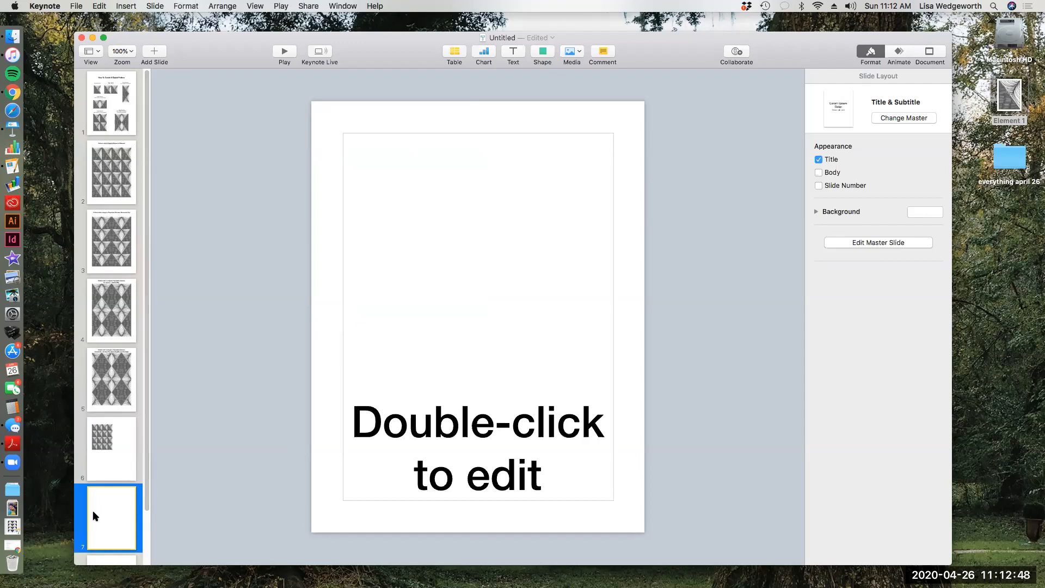
{"action": "left_click", "coordinate": [103, 444]}
{"action": "left_click", "coordinate": [360, 299]}
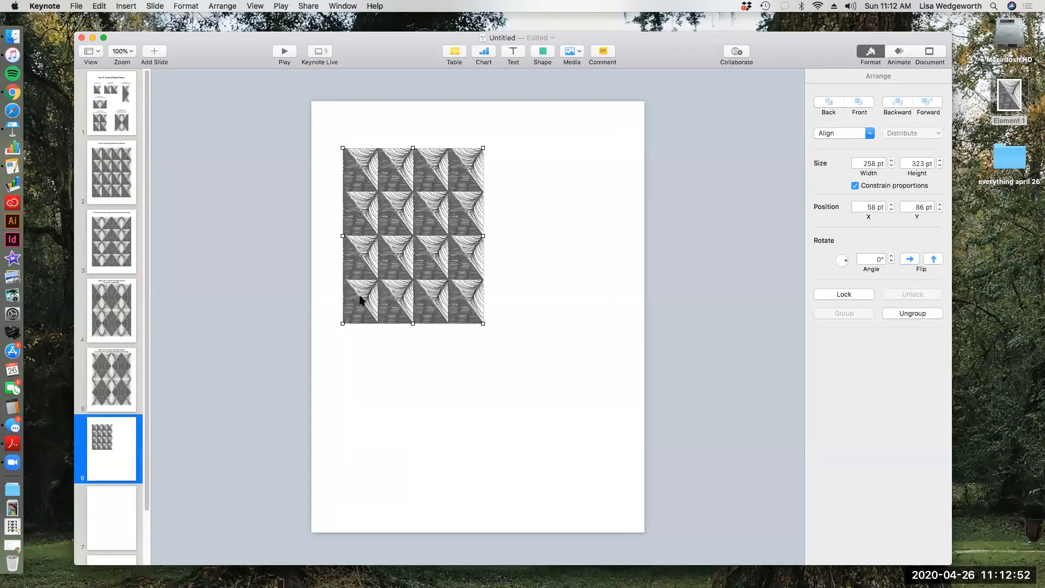
{"action": "key", "text": "Delete"}
{"action": "left_click", "coordinate": [109, 498]}
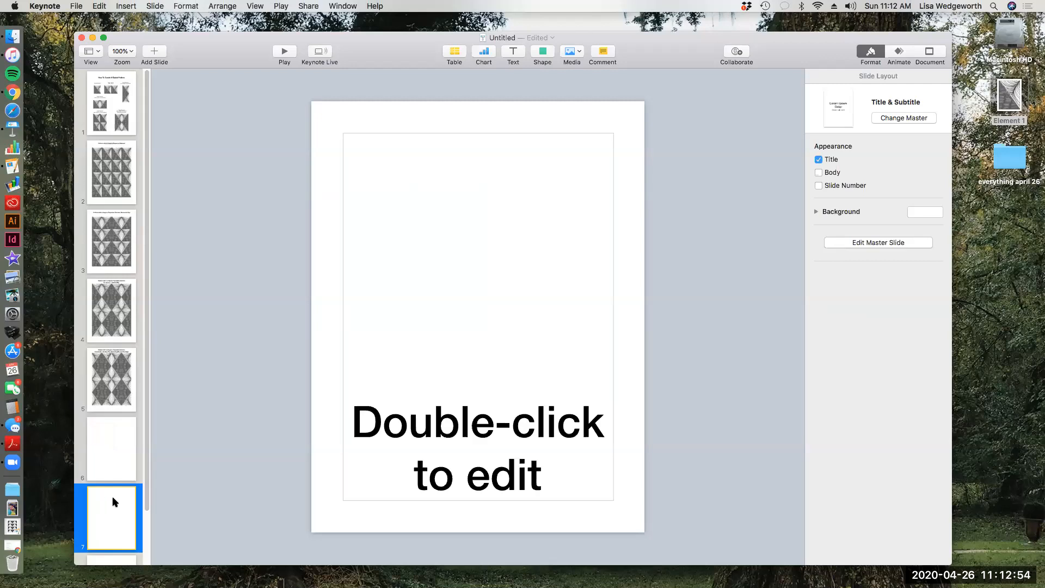
{"action": "left_click", "coordinate": [366, 393]}
{"action": "key", "text": "super+v"}
Align the pattern with the placeholder's upper-left corner and set a copy flush beside it at X 316 pt, Y 59 pt
{"action": "left_click_drag", "start_coordinate": [414, 209], "coordinate": [549, 195]}
{"action": "key", "text": "super+v"}
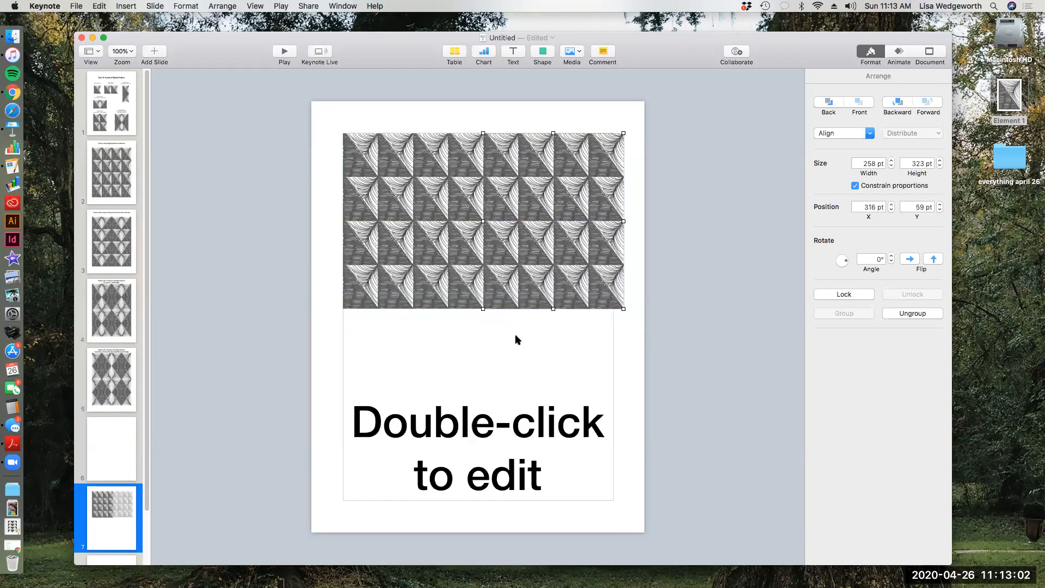
{"action": "left_click", "coordinate": [515, 339]}
{"action": "left_click", "coordinate": [526, 288]}
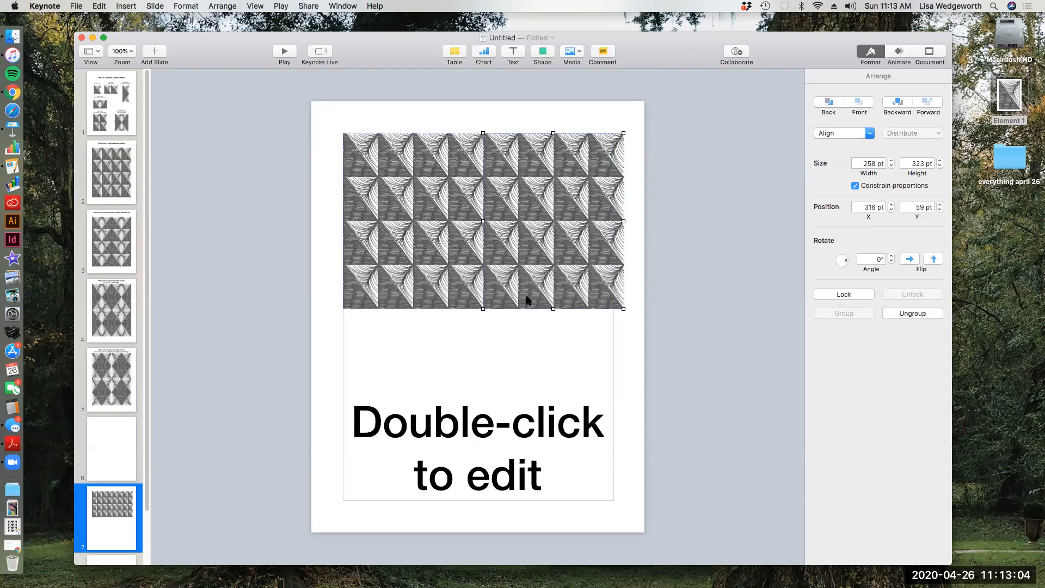
{"action": "left_click", "coordinate": [518, 333]}
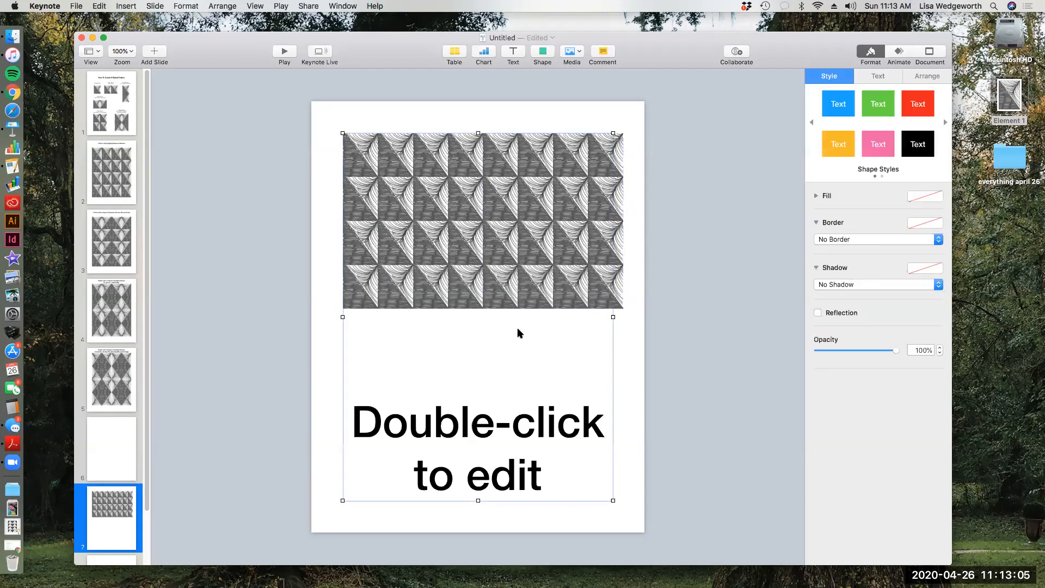
Group the two side-by-side patterns on slide 7 and scale the group down to about 496 by 311 pt to fit the placeholder
{"action": "left_click", "coordinate": [457, 250]}
{"action": "left_click", "coordinate": [564, 274], "text": "shift"}
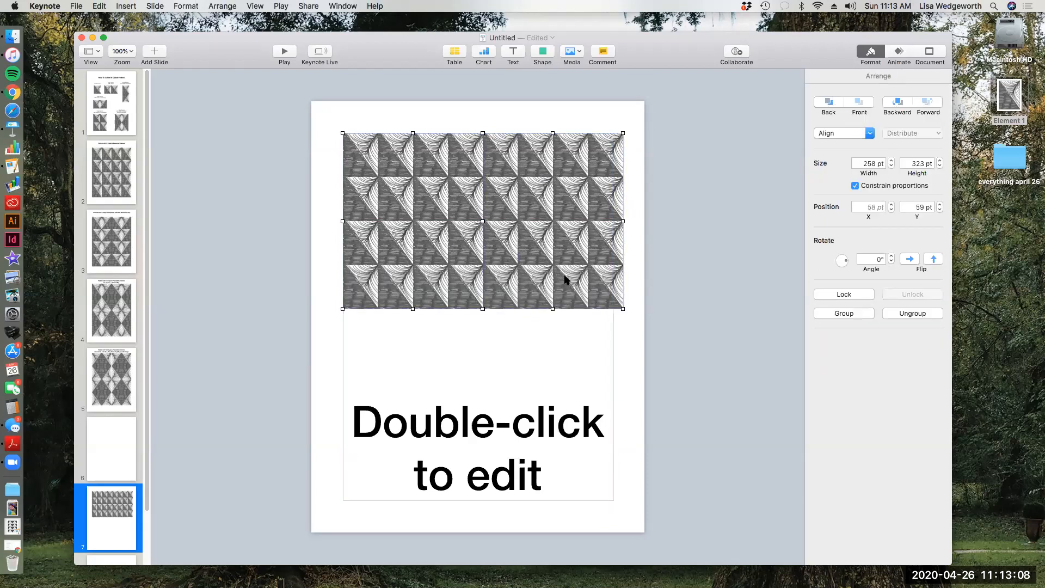
{"action": "left_click", "coordinate": [540, 329]}
{"action": "left_click", "coordinate": [511, 294]}
{"action": "left_click", "coordinate": [461, 283], "text": "shift"}
{"action": "left_click", "coordinate": [222, 6]}
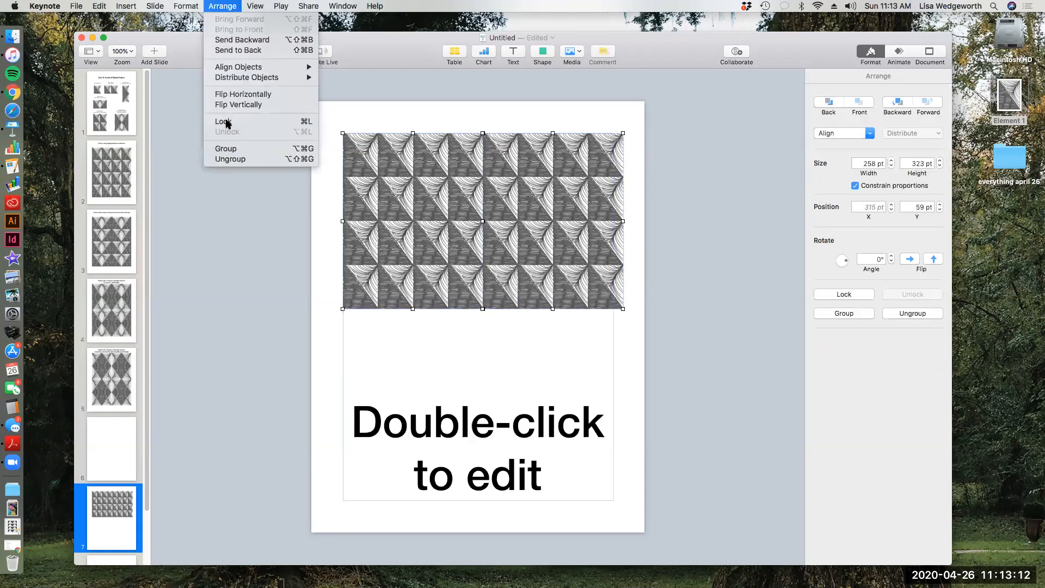
{"action": "left_click", "coordinate": [229, 151]}
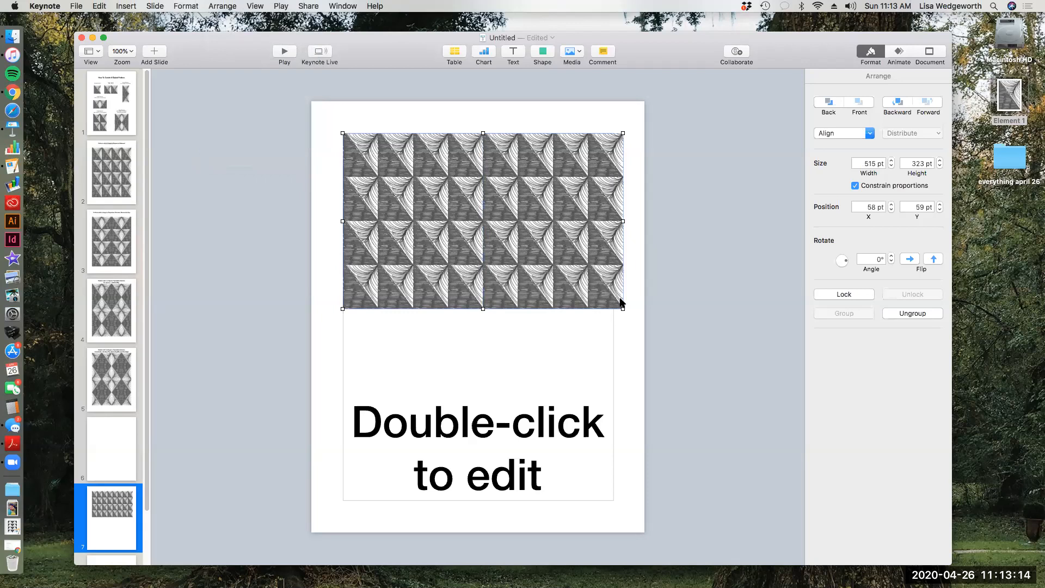
{"action": "left_click_drag", "start_coordinate": [621, 303], "coordinate": [608, 305]}
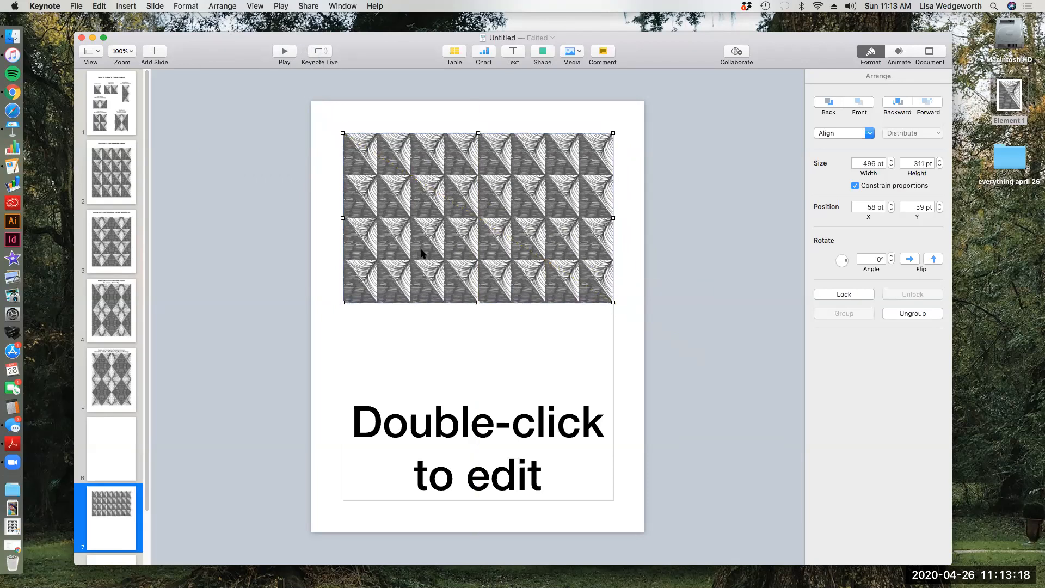
Duplicate the grouped pattern directly beneath the first one and nudge the copy up until the two meet
{"action": "key", "text": "super+d"}
{"action": "left_click_drag", "start_coordinate": [456, 225], "coordinate": [455, 396]}
{"action": "key", "text": "Up"}
{"action": "left_click", "coordinate": [634, 332]}
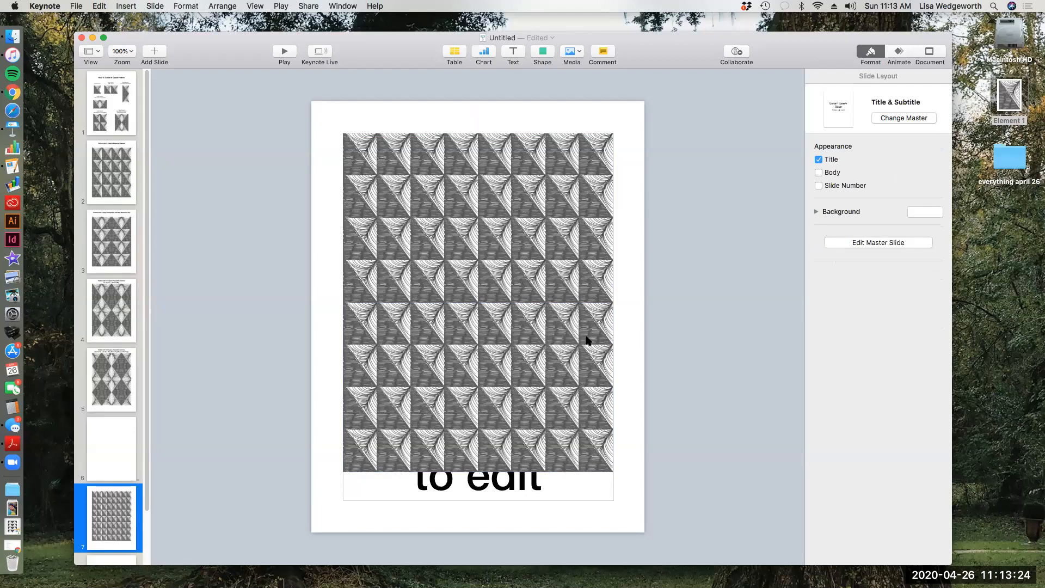
Group the two stacked patterns on slide 7 and centre the group vertically in the placeholder at Y 85 pt
{"action": "left_click", "coordinate": [585, 341]}
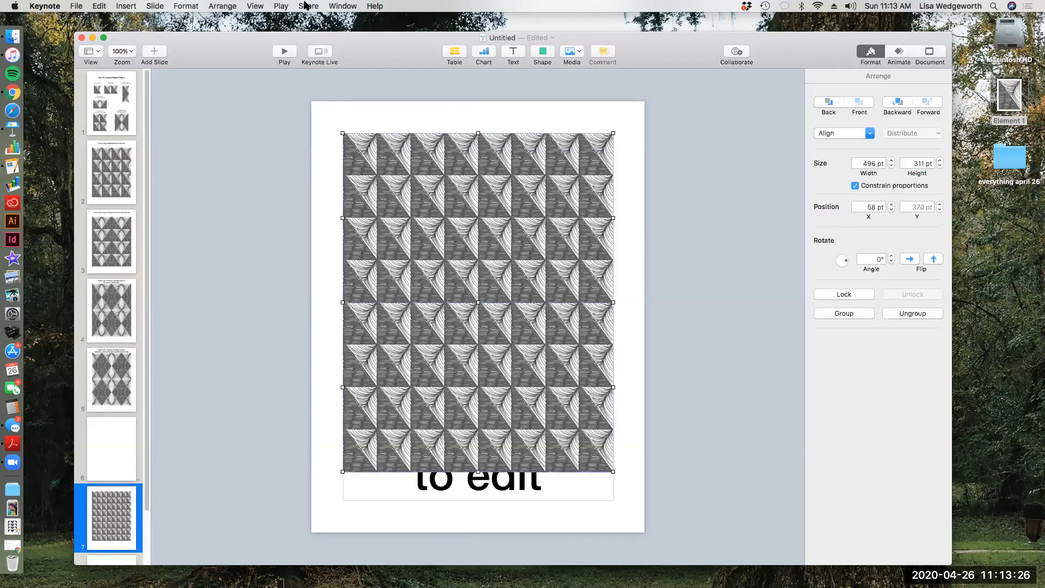
{"action": "left_click", "coordinate": [224, 5]}
{"action": "left_click", "coordinate": [228, 149]}
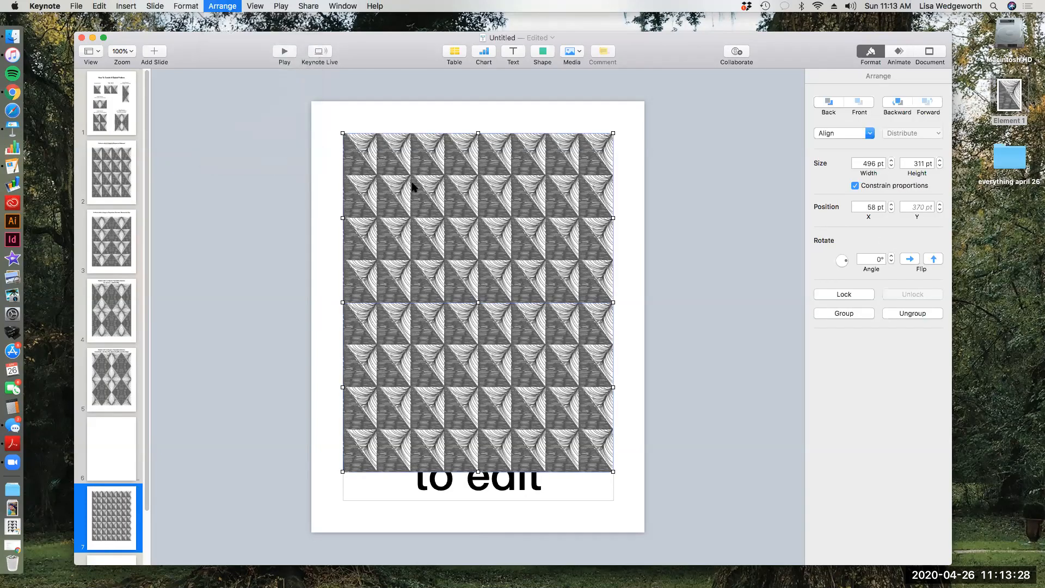
{"action": "left_click_drag", "start_coordinate": [439, 213], "coordinate": [438, 227]}
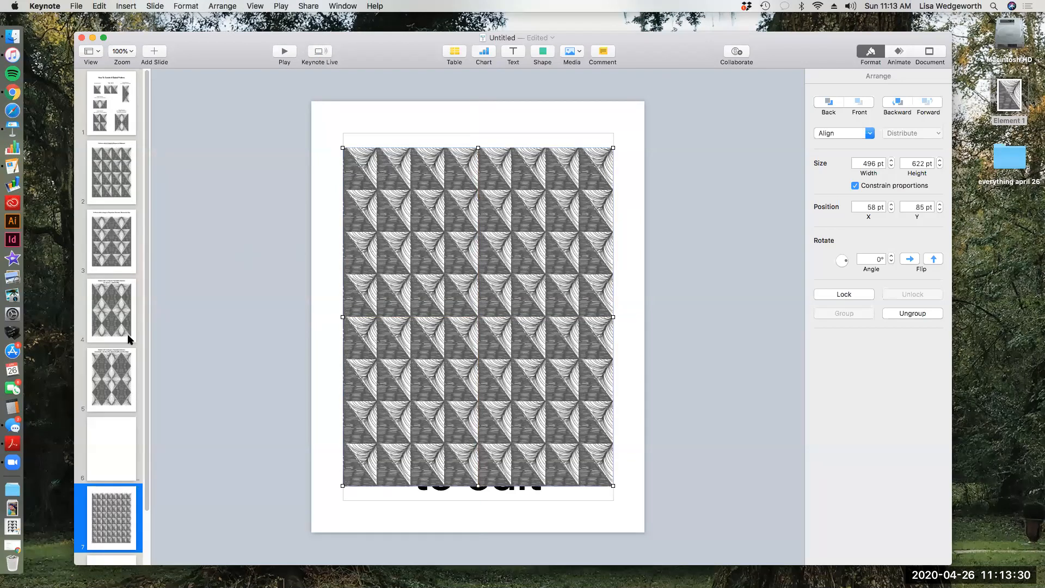
Move the slide with the reduced 8-by-8 pattern ahead of the blank slide so it directly follows slide 5
{"action": "left_click", "coordinate": [116, 368]}
{"action": "mouse_move", "coordinate": [448, 265]}
{"action": "left_mouse_down"}
{"action": "mouse_move", "coordinate": [408, 282]}
{"action": "mouse_move", "coordinate": [429, 264]}
{"action": "left_mouse_up"}
{"action": "left_click", "coordinate": [110, 289]}
{"action": "left_click", "coordinate": [136, 262]}
{"action": "left_click", "coordinate": [128, 388]}
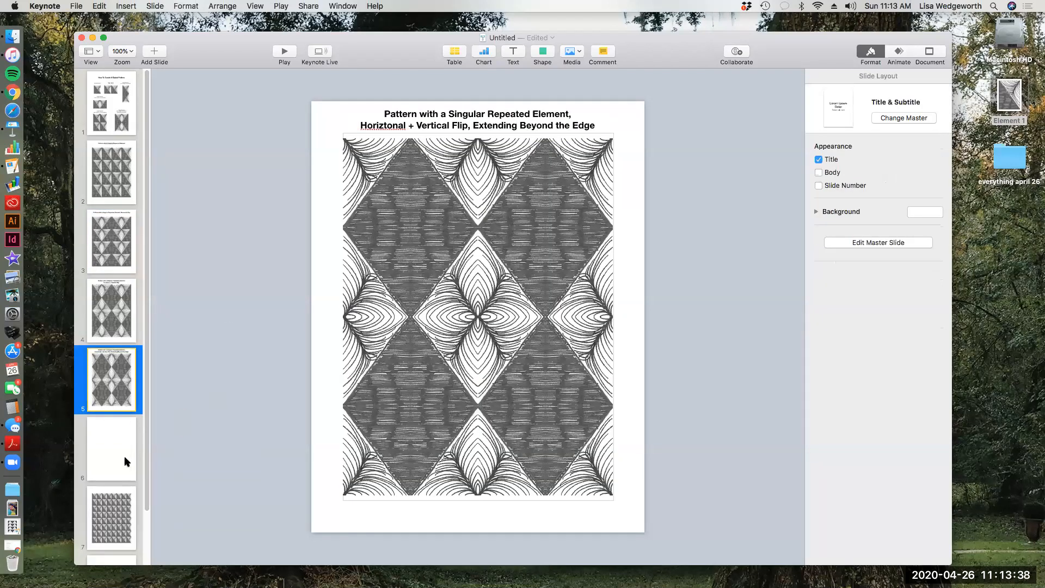
{"action": "left_click_drag", "start_coordinate": [118, 498], "coordinate": [124, 436]}
{"action": "left_click", "coordinate": [412, 396]}
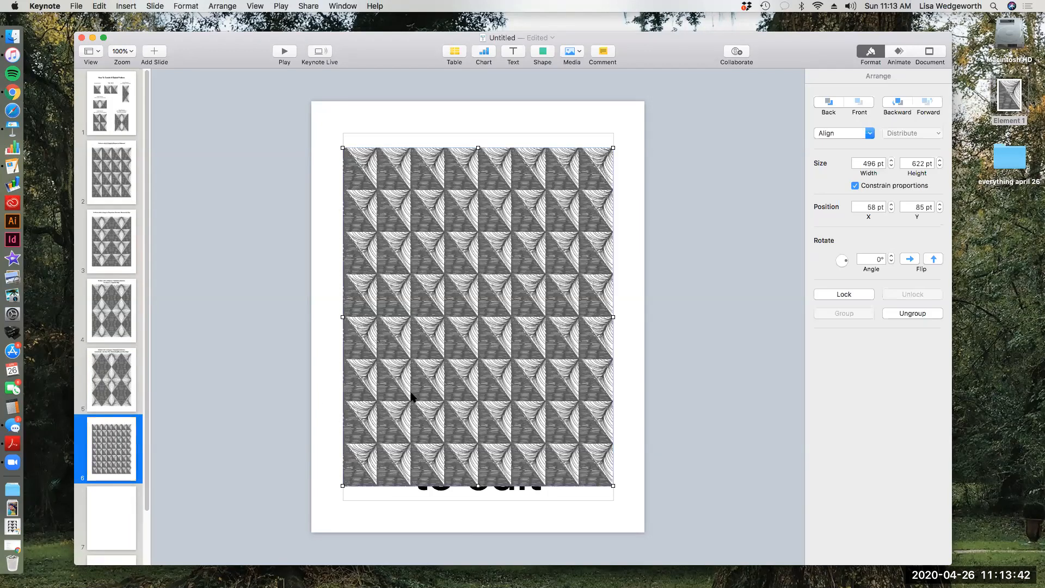
{"action": "left_click", "coordinate": [263, 412]}
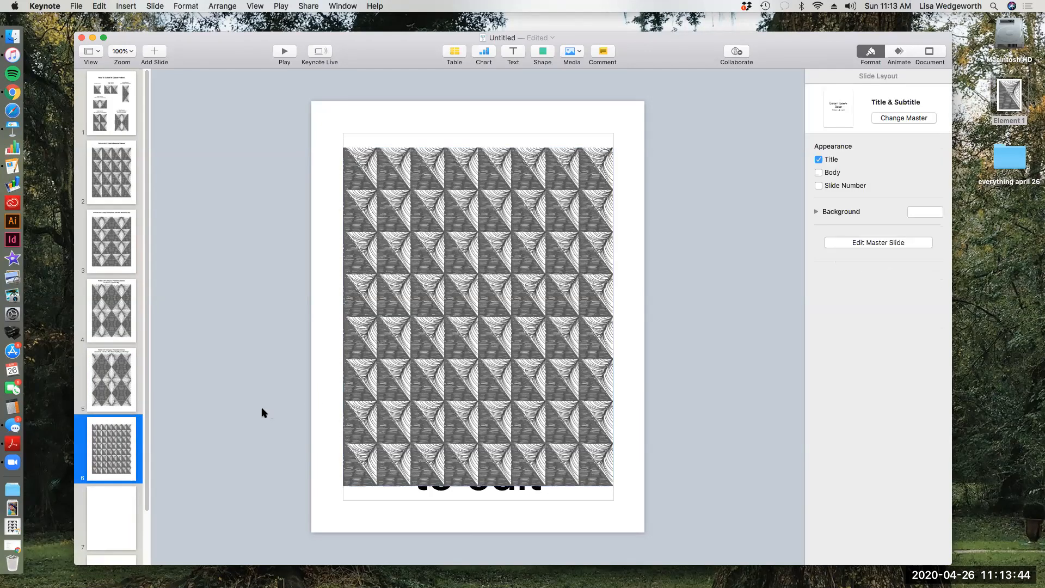
Copy the caption "Pattern with a Singular Repeated Element" from slide 2 and paste it onto slide 6
{"action": "left_click", "coordinate": [121, 361]}
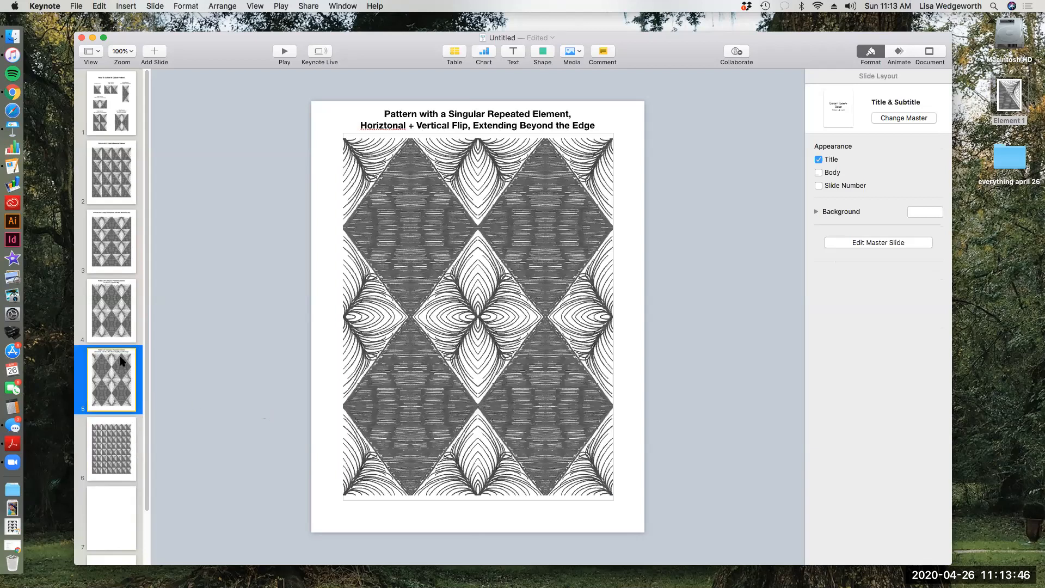
{"action": "left_click", "coordinate": [483, 125]}
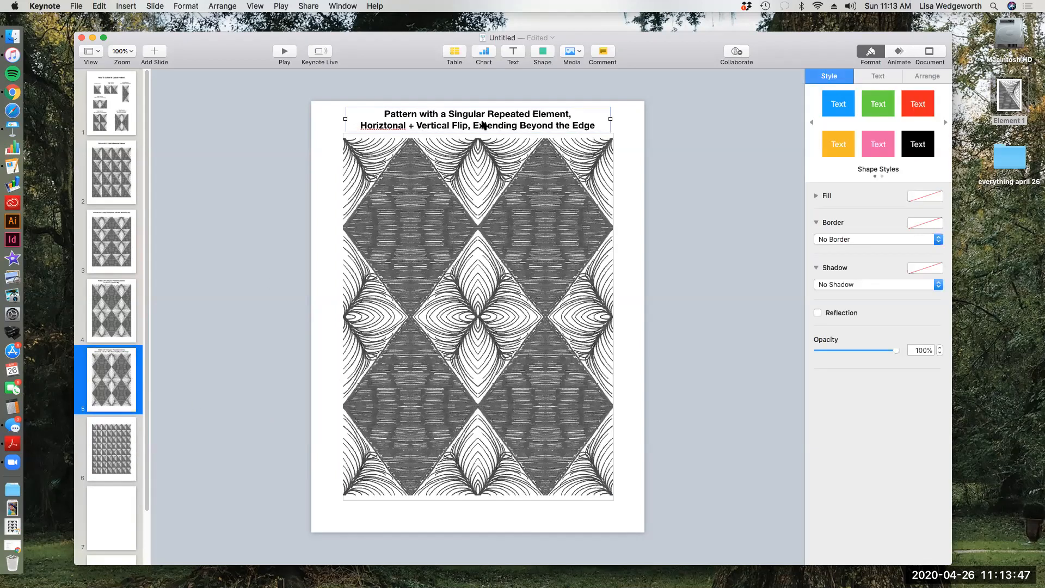
{"action": "left_click", "coordinate": [128, 155]}
{"action": "left_click", "coordinate": [414, 122]}
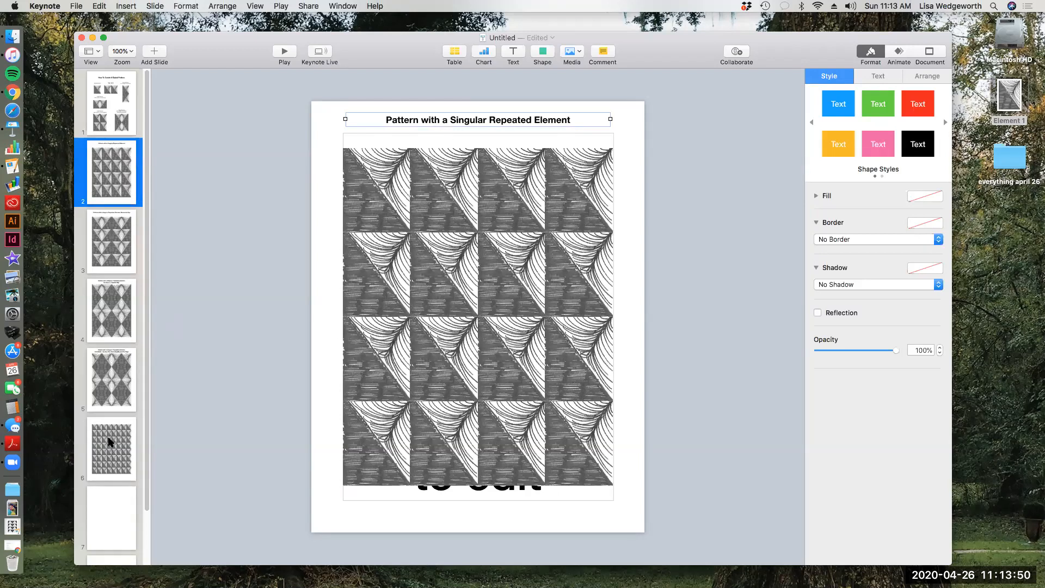
{"action": "left_click", "coordinate": [111, 441]}
{"action": "key", "text": "super+v"}
Extend the slide 6 caption with ", Reduced Scale (64 Rectangles)" and put the part after "Element," on a second line
{"action": "left_click", "coordinate": [412, 118]}
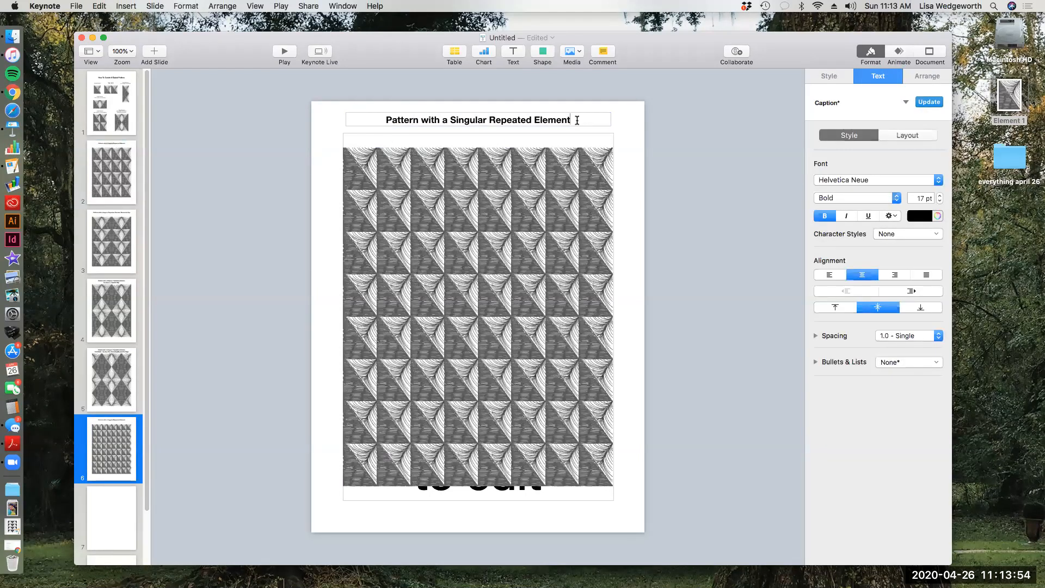
{"action": "type", "text": ", Reduced S"}
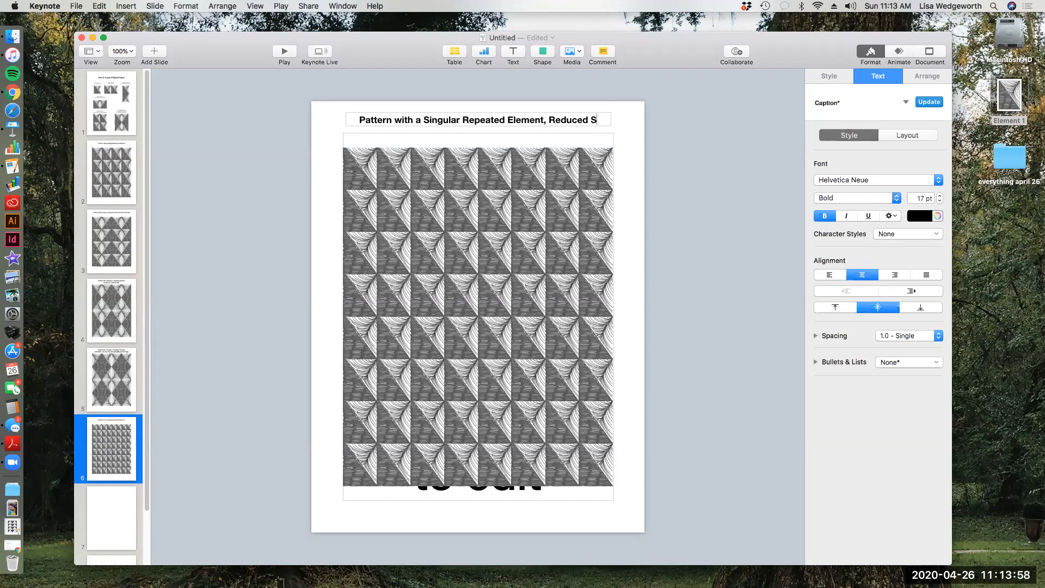
{"action": "type", "text": "aale"}
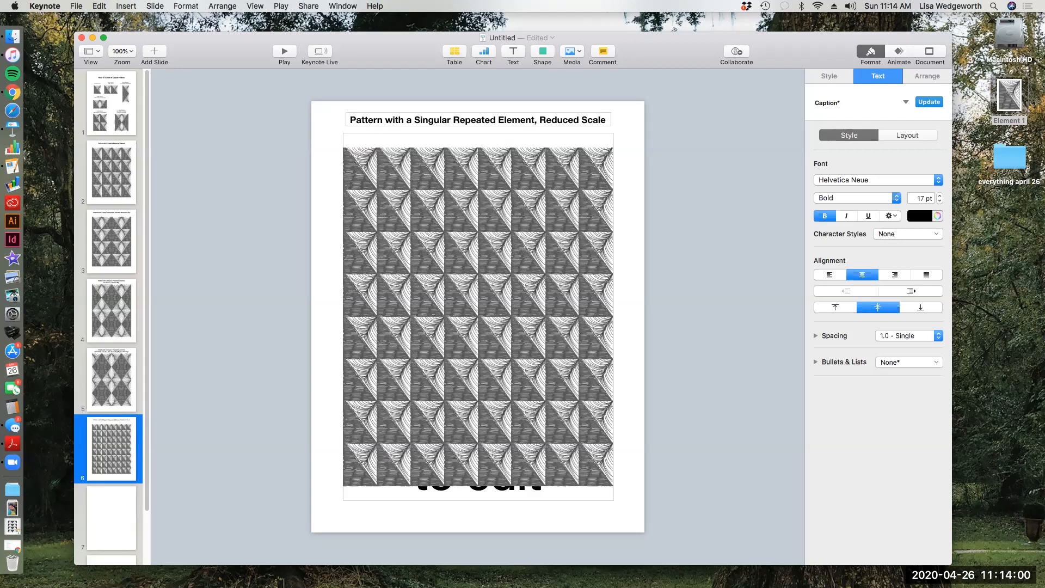
{"action": "type", "text": " (64"}
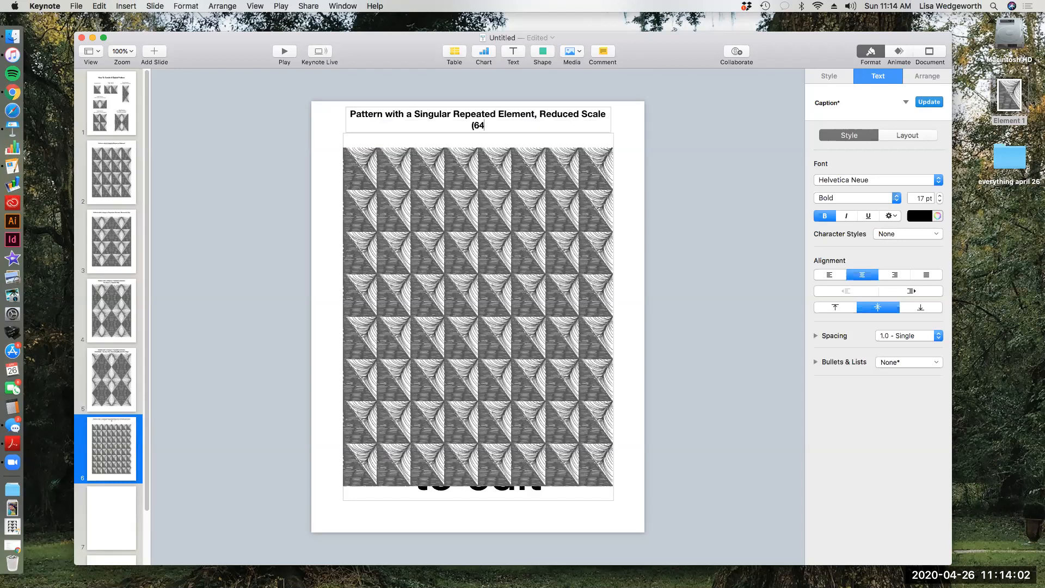
{"action": "type", "text": " Rectangles)"}
{"action": "left_click", "coordinate": [539, 112]}
{"action": "key", "text": "Return"}
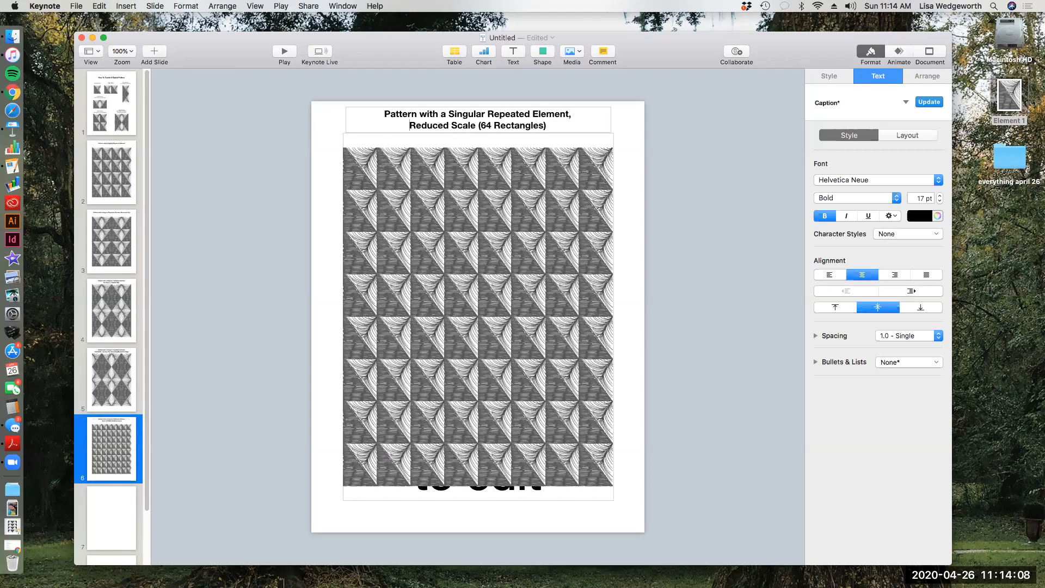
{"action": "left_click", "coordinate": [632, 235]}
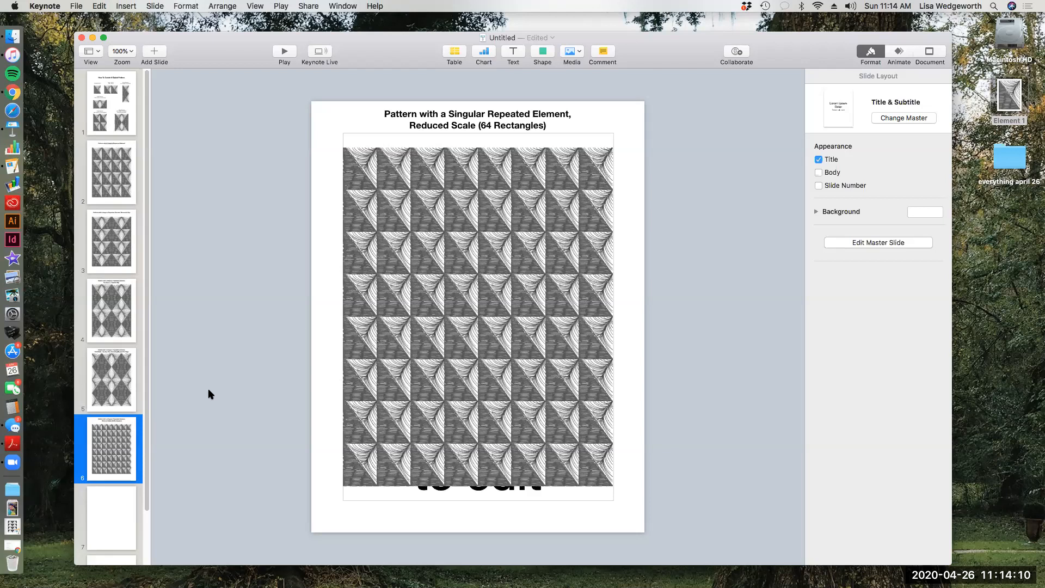
Copy the horizontal-flip pattern from slide 3 and move the empty placeholder slide ahead of the blank slide 7
{"action": "scroll", "coordinate": [122, 460], "scroll_direction": "down", "scroll_amount": 3}
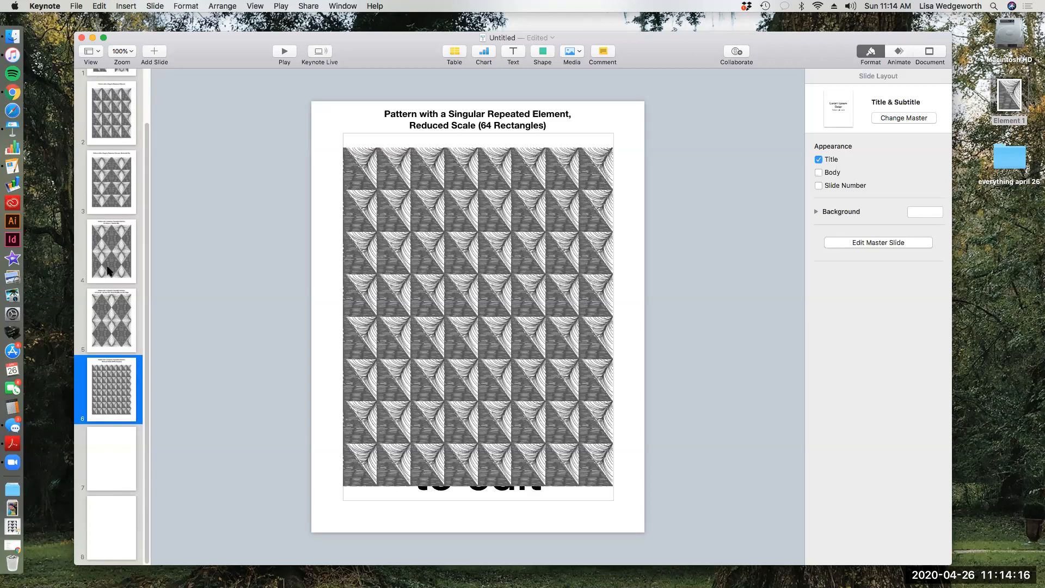
{"action": "left_click", "coordinate": [111, 182]}
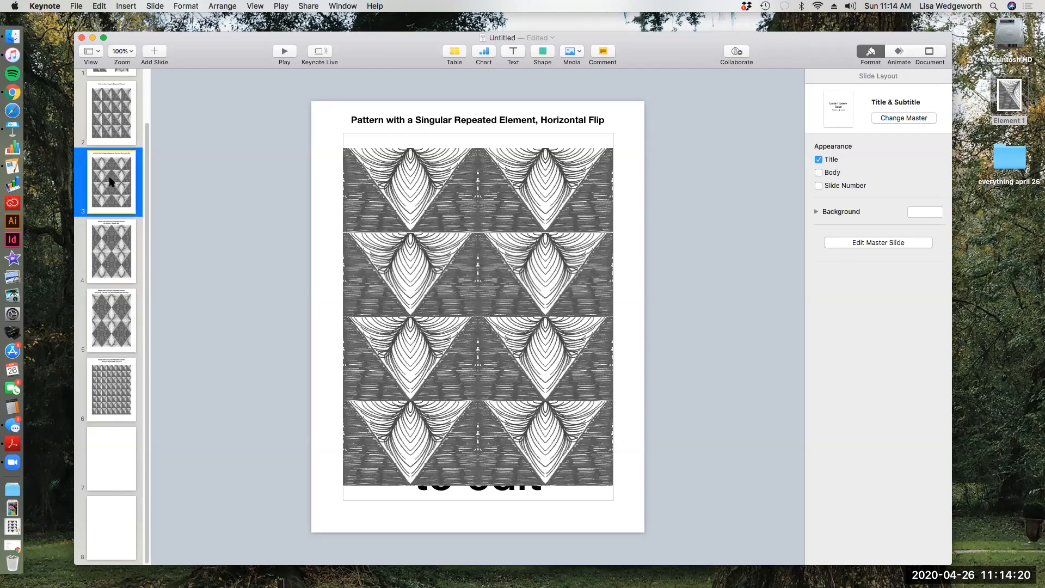
{"action": "left_click", "coordinate": [97, 251]}
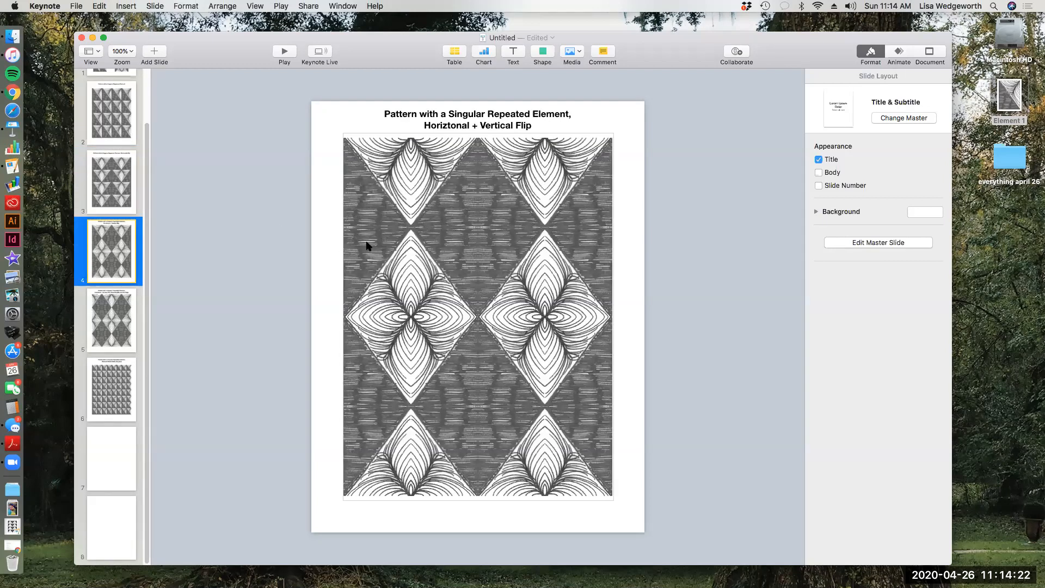
{"action": "left_click", "coordinate": [112, 180]}
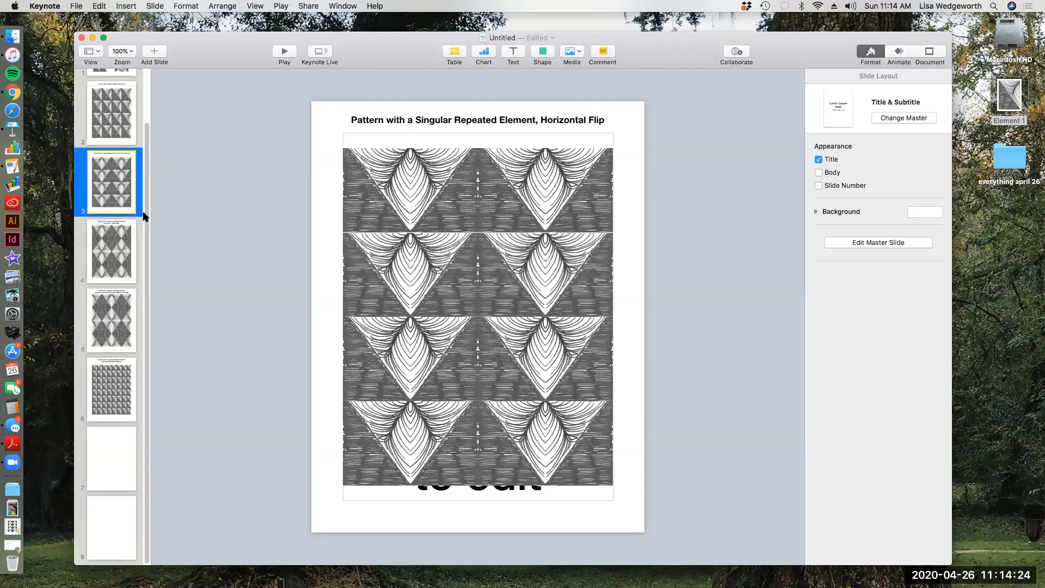
{"action": "left_click", "coordinate": [475, 273]}
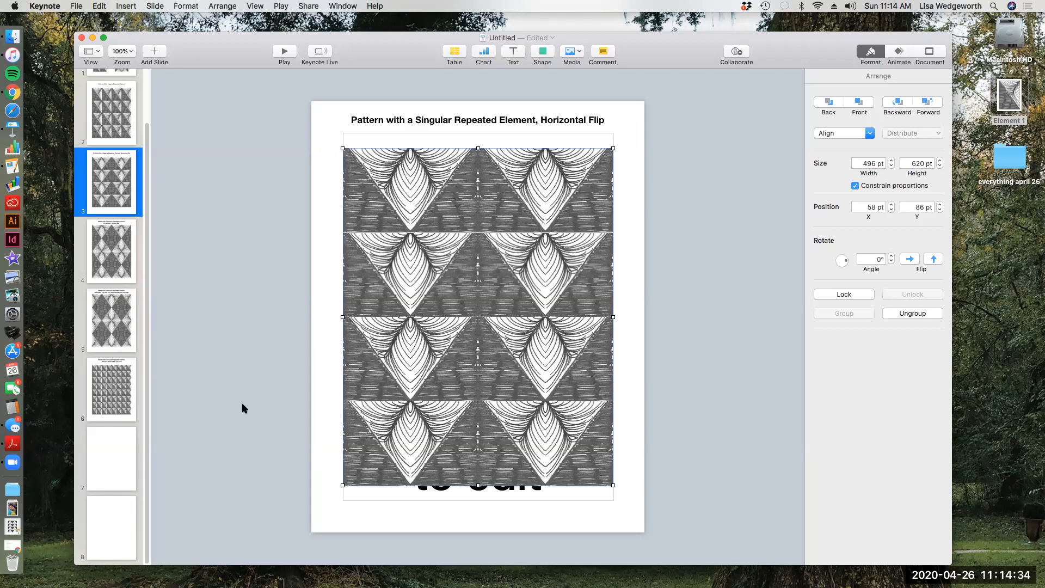
{"action": "left_click", "coordinate": [121, 452]}
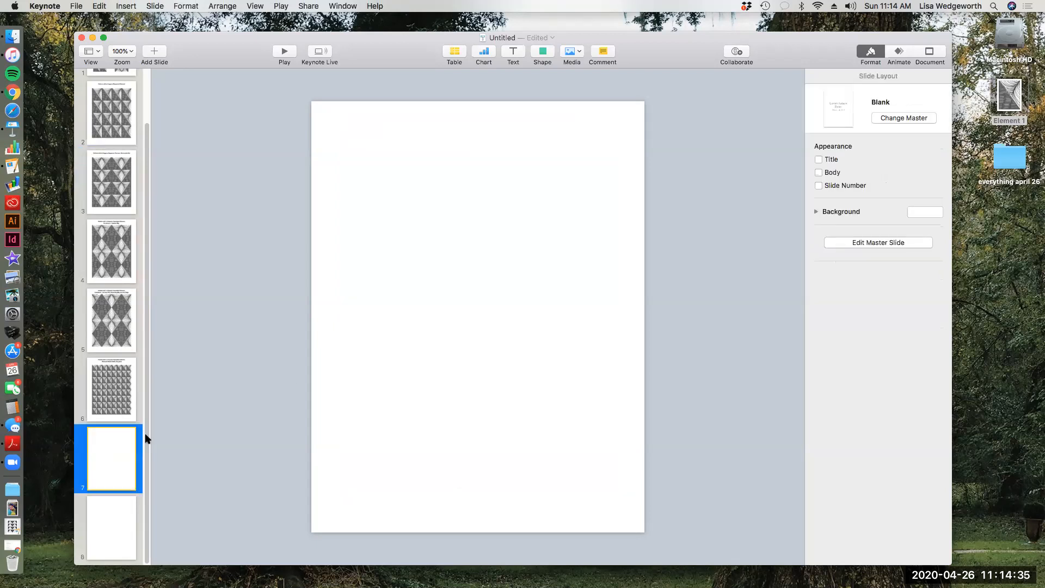
{"action": "left_click", "coordinate": [124, 509]}
{"action": "left_click", "coordinate": [114, 454]}
Try building slide 7 from the pasted horizontal-flip pattern reduced to 256 by 320 pt, with a duplicate beside it
{"action": "left_click", "coordinate": [450, 259]}
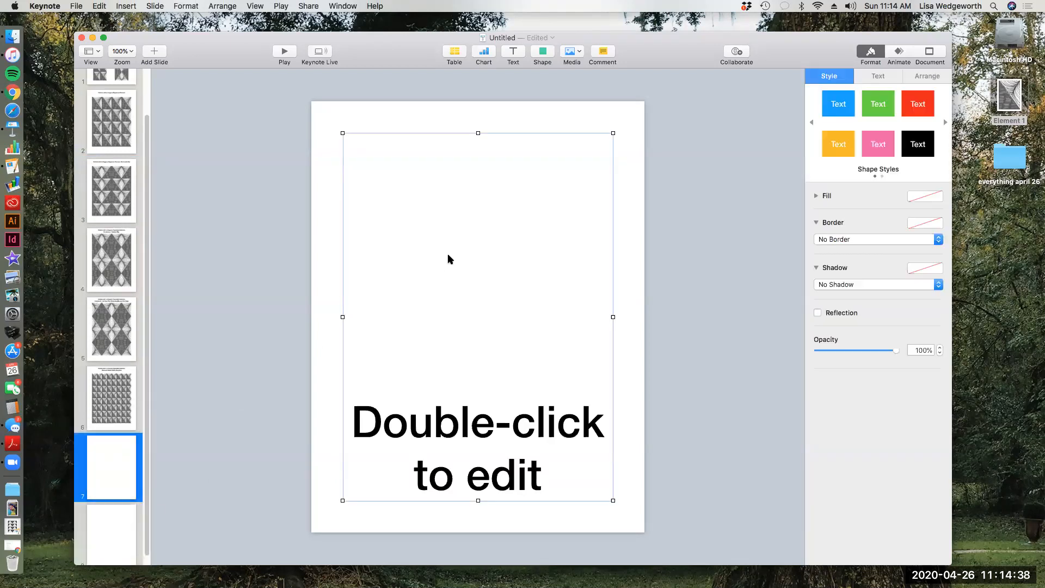
{"action": "key", "text": "super+v"}
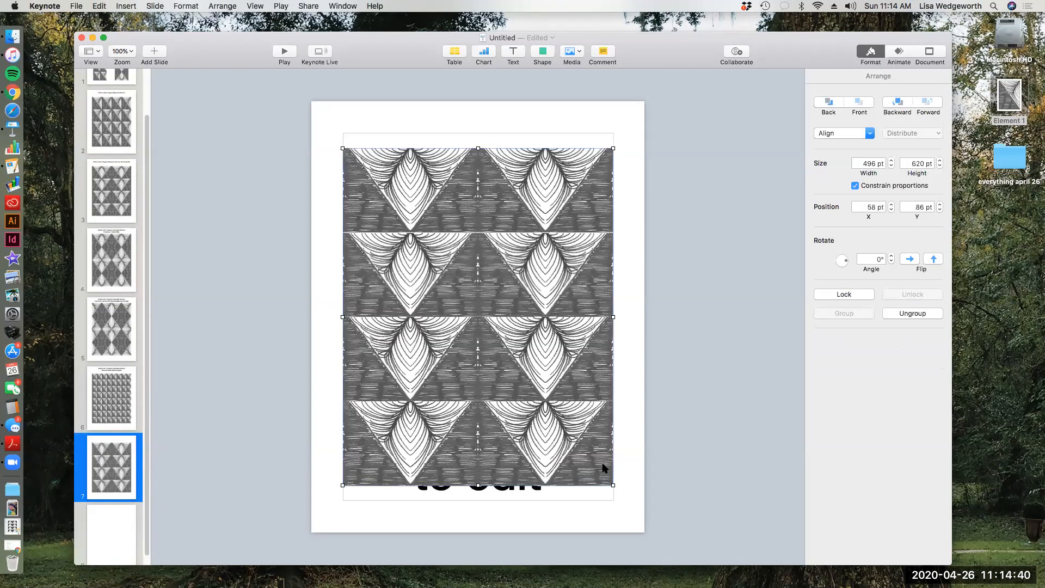
{"action": "left_click_drag", "start_coordinate": [613, 484], "coordinate": [483, 322]}
{"action": "left_click_drag", "start_coordinate": [447, 272], "coordinate": [579, 267]}
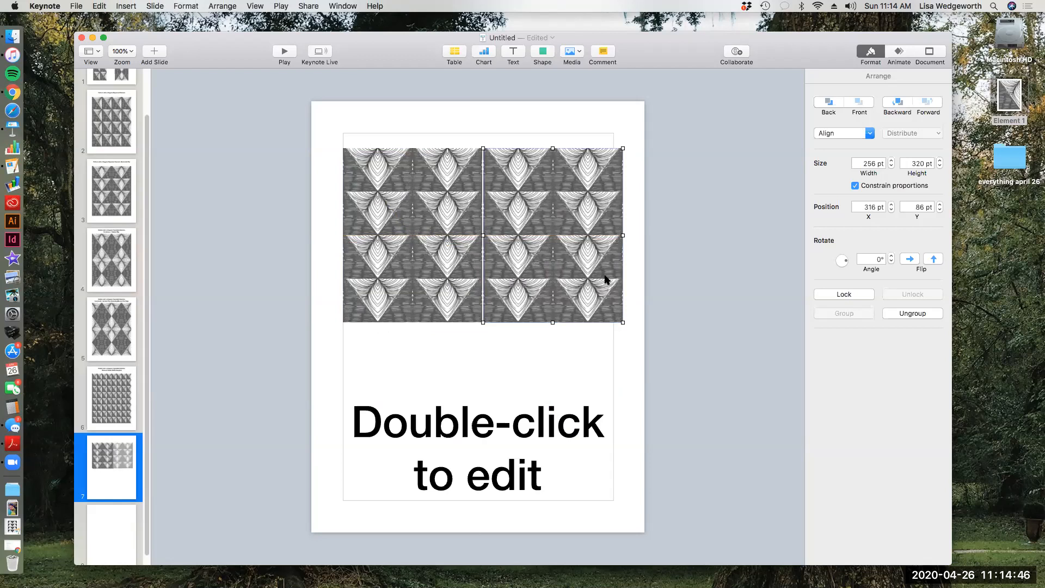
Delete both reduced horizontal-flip patterns from slide 7
{"action": "left_click", "coordinate": [540, 280]}
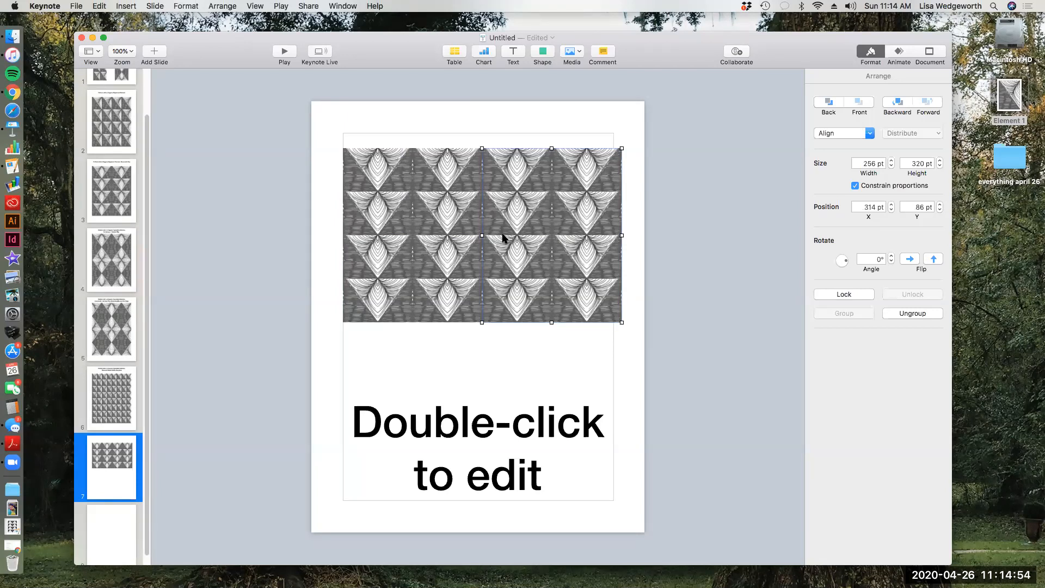
{"action": "key", "text": "Delete"}
{"action": "left_click", "coordinate": [471, 228]}
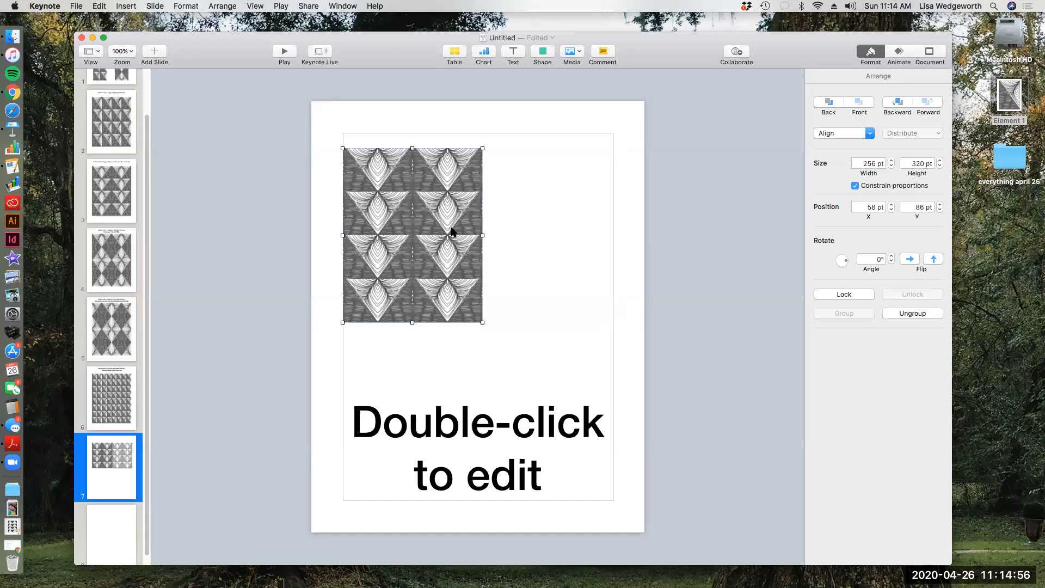
{"action": "key", "text": "Delete"}
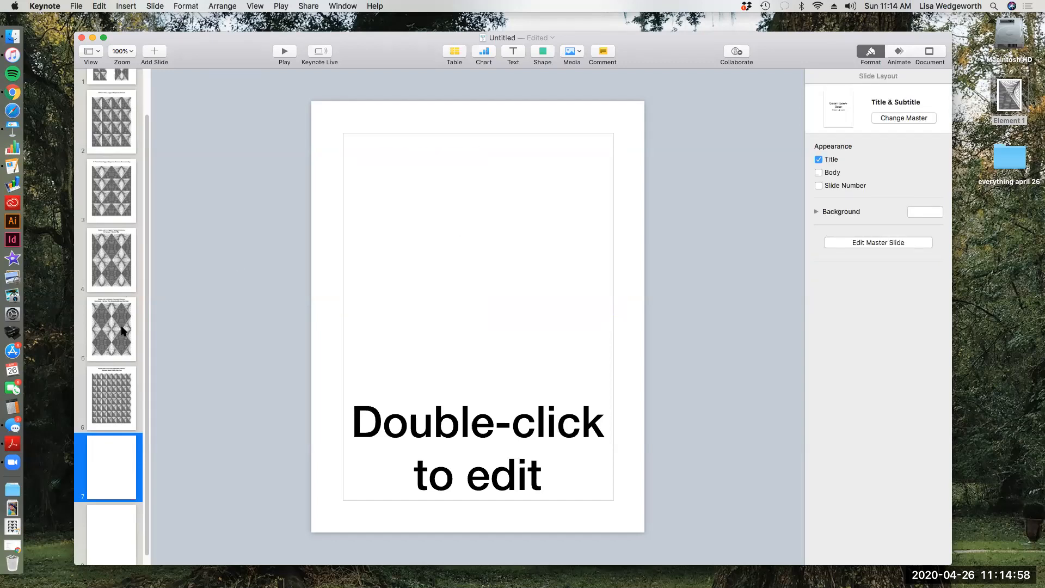
Copy the horizontal-flip pattern from slide 3 again and paste it onto the emptied slide 7
{"action": "left_click", "coordinate": [123, 330]}
{"action": "left_click", "coordinate": [114, 246]}
{"action": "left_click", "coordinate": [416, 246]}
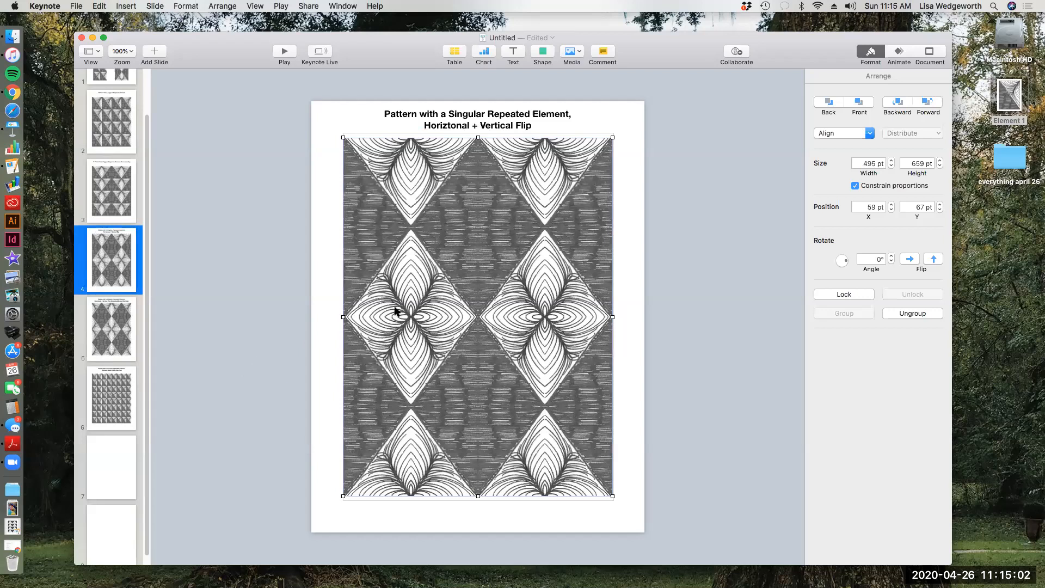
{"action": "left_click", "coordinate": [107, 169]}
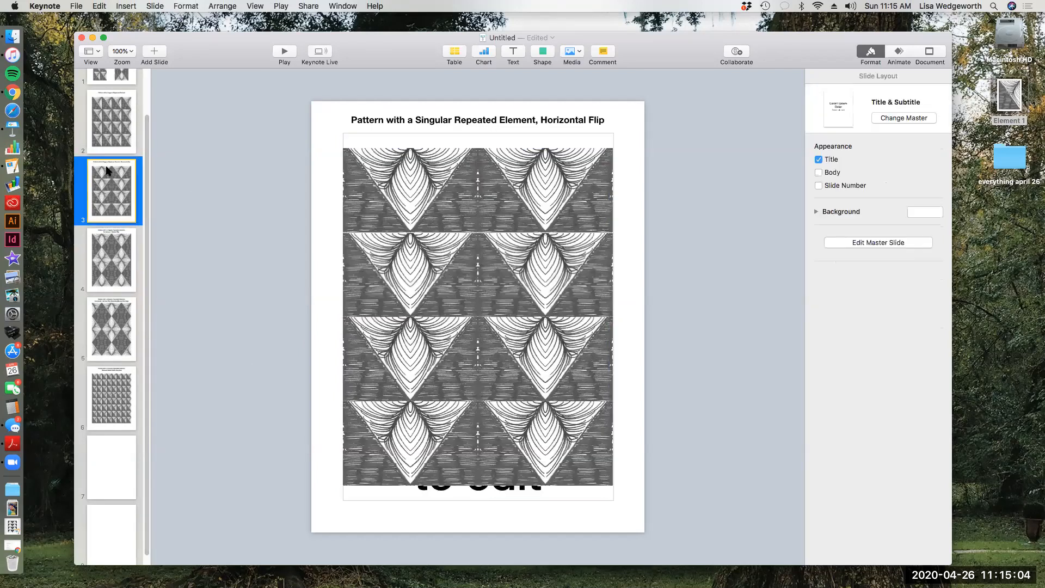
{"action": "left_click", "coordinate": [534, 278]}
{"action": "left_click", "coordinate": [123, 459]}
{"action": "left_click", "coordinate": [378, 327]}
{"action": "key", "text": "super+v"}
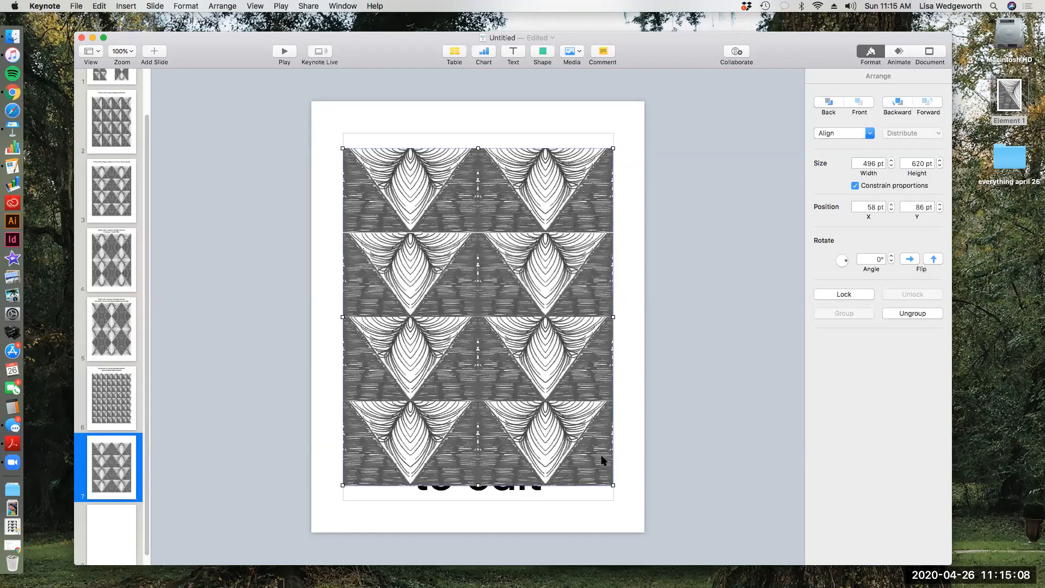
Scale the pasted pattern down to 289 by 361 pt and nudge a duplicate beside it until their edges meet
{"action": "left_click_drag", "start_coordinate": [613, 485], "coordinate": [506, 353]}
{"action": "left_click_drag", "start_coordinate": [427, 303], "coordinate": [578, 297], "text": "alt"}
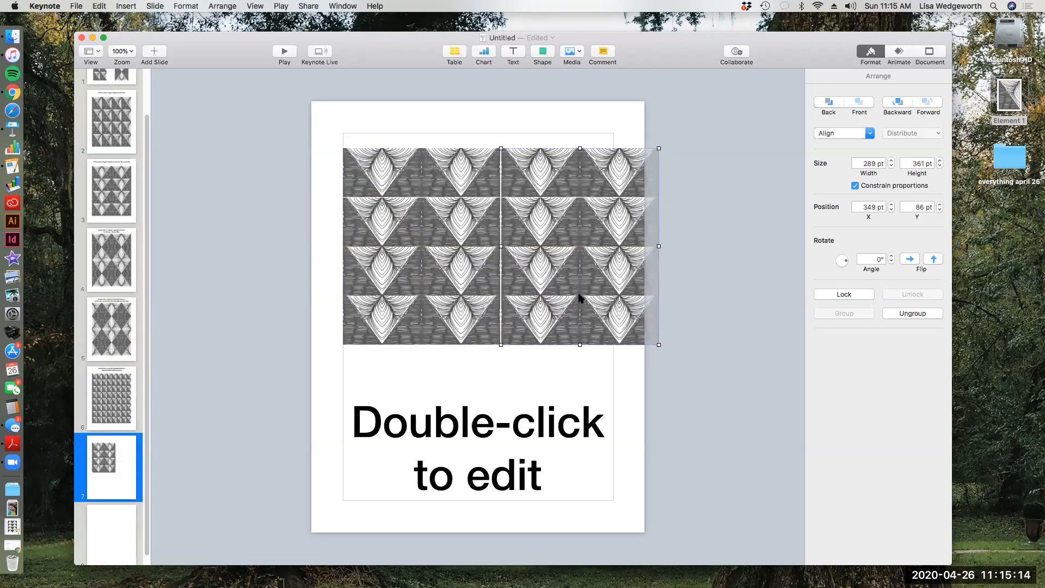
{"action": "key", "text": "Left"}
{"action": "key", "text": "Left"}
{"action": "left_click", "coordinate": [567, 377]}
{"action": "left_click", "coordinate": [563, 316]}
{"action": "left_click", "coordinate": [562, 360]}
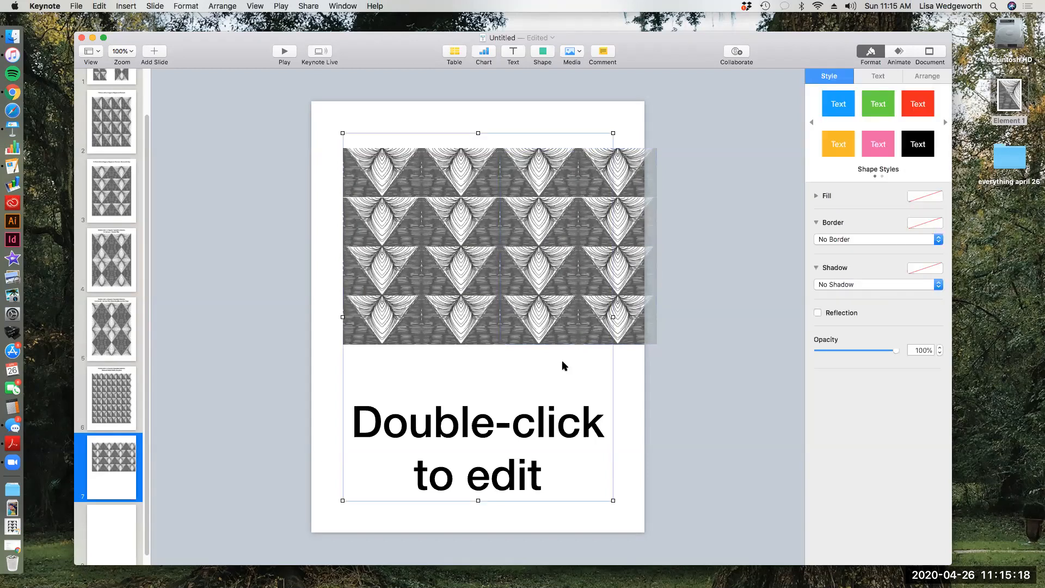
{"action": "key", "text": "Right"}
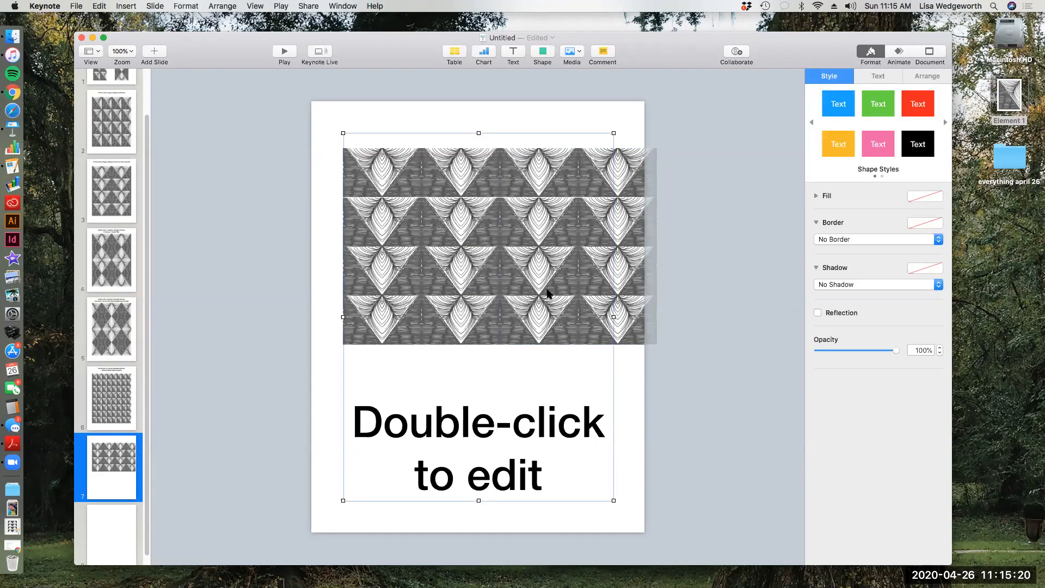
{"action": "left_click", "coordinate": [548, 295]}
{"action": "left_click", "coordinate": [547, 370]}
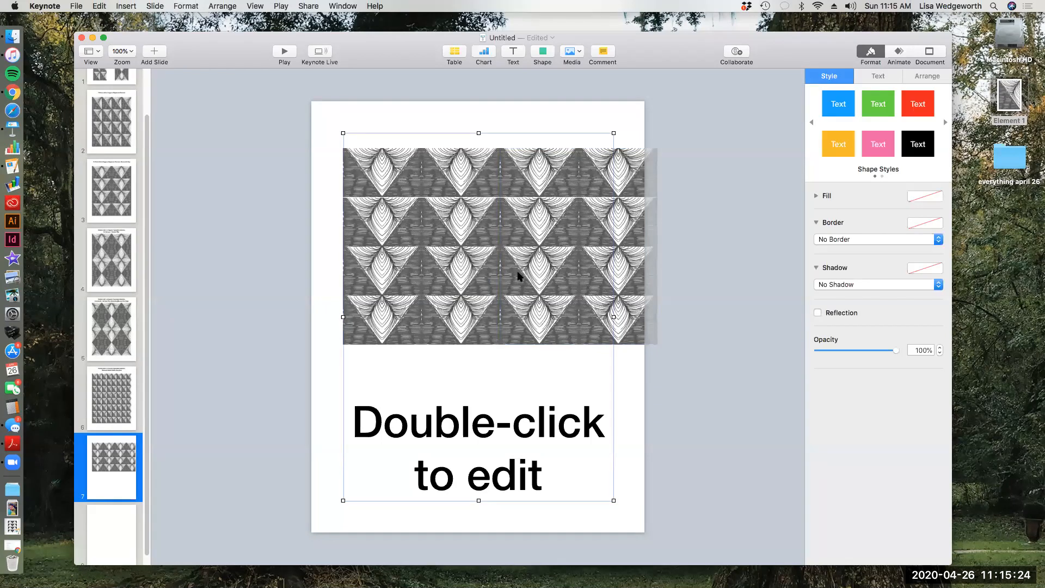
{"action": "left_click", "coordinate": [532, 276]}
{"action": "left_click", "coordinate": [539, 368]}
Group the two side-by-side horizontal-flip patterns on slide 7 and scale the group down to 498 by 312 pt
{"action": "left_click", "coordinate": [453, 271]}
{"action": "left_click", "coordinate": [554, 272], "text": "shift"}
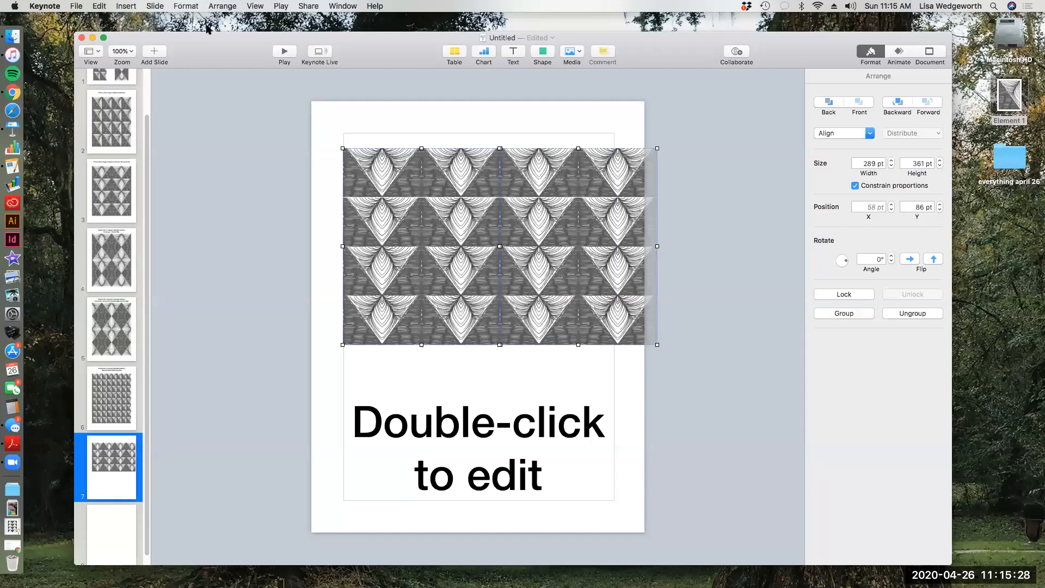
{"action": "left_click", "coordinate": [213, 7]}
{"action": "left_click", "coordinate": [231, 147]}
{"action": "left_click_drag", "start_coordinate": [654, 344], "coordinate": [614, 318]}
Duplicate the grouped pattern directly below the original and nudge the copy until their edges meet
{"action": "left_click_drag", "start_coordinate": [553, 306], "coordinate": [556, 424]}
{"action": "key", "text": "super+c"}
{"action": "key", "text": "super+v"}
{"action": "key", "text": "Up"}
{"action": "left_click", "coordinate": [620, 333]}
Align the upper and lower pattern groups on slide 7 to each other by their centers
{"action": "left_click", "coordinate": [592, 341]}
{"action": "left_click", "coordinate": [570, 263], "text": "shift"}
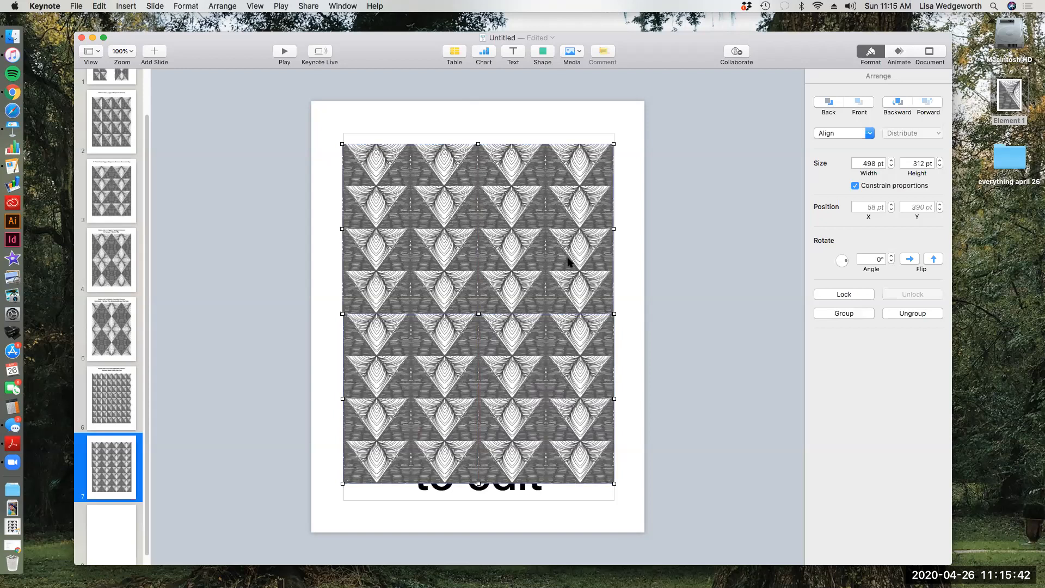
{"action": "left_click", "coordinate": [224, 6]}
{"action": "mouse_move", "coordinate": [225, 68]}
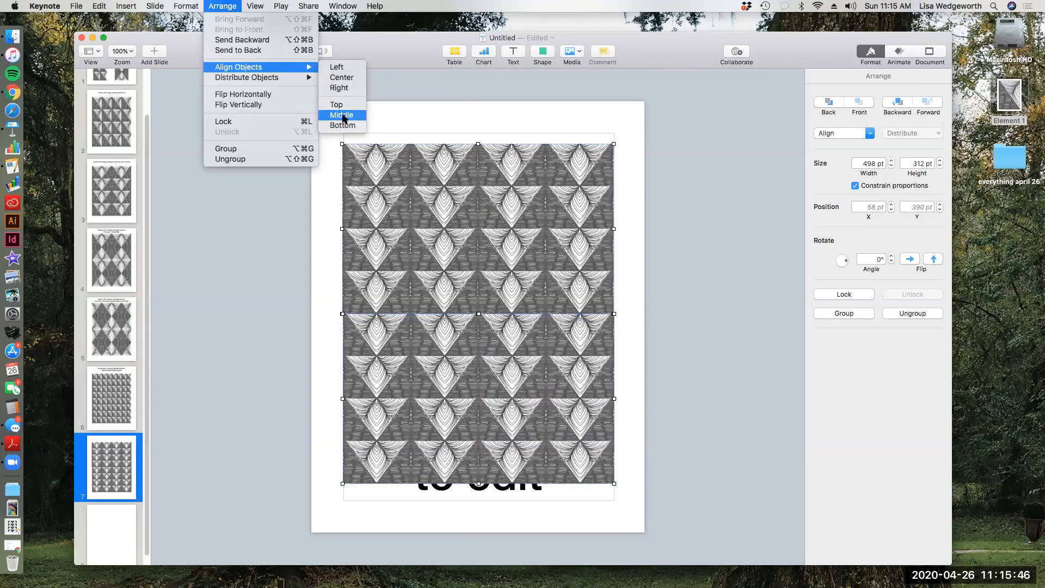
{"action": "left_click", "coordinate": [342, 78]}
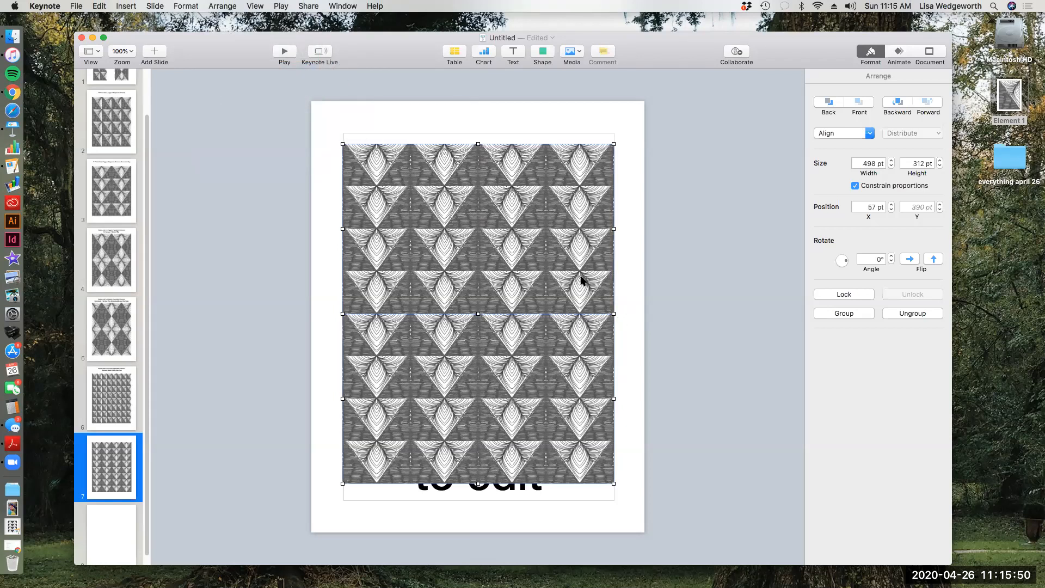
Group the upper and lower patterns into one object and center it on slide 7
{"action": "left_click", "coordinate": [630, 314]}
{"action": "left_click", "coordinate": [592, 343]}
{"action": "left_click", "coordinate": [574, 277], "text": "shift"}
{"action": "left_click", "coordinate": [224, 5]}
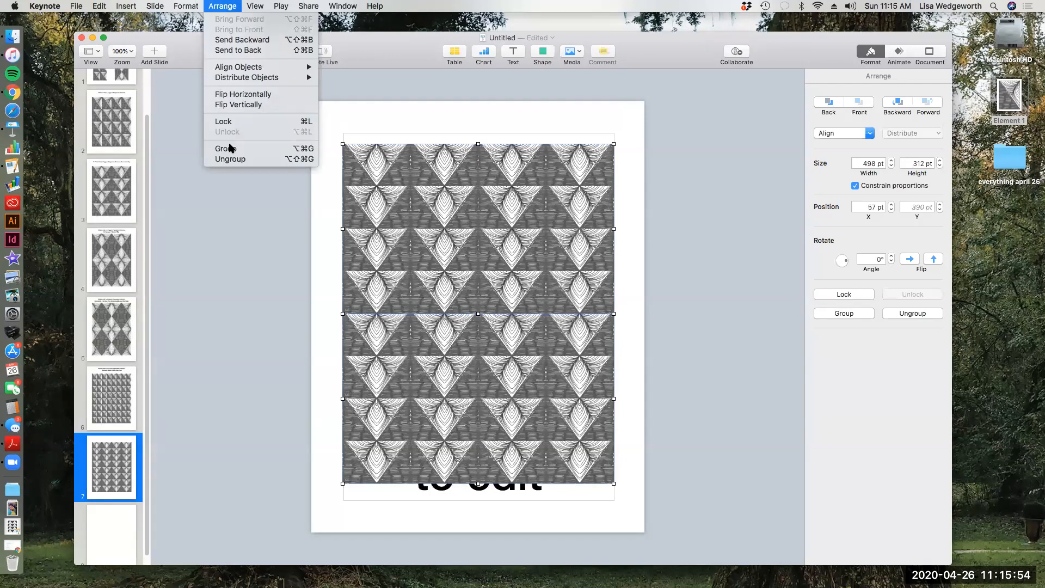
{"action": "left_click", "coordinate": [228, 150]}
{"action": "left_click_drag", "start_coordinate": [494, 265], "coordinate": [496, 269]}
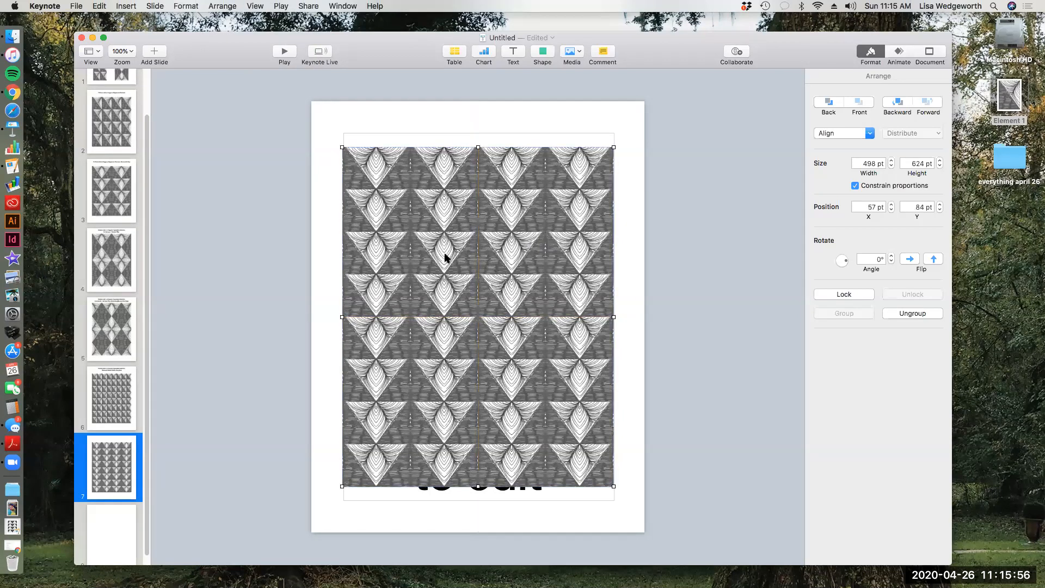
{"action": "left_click", "coordinate": [125, 373]}
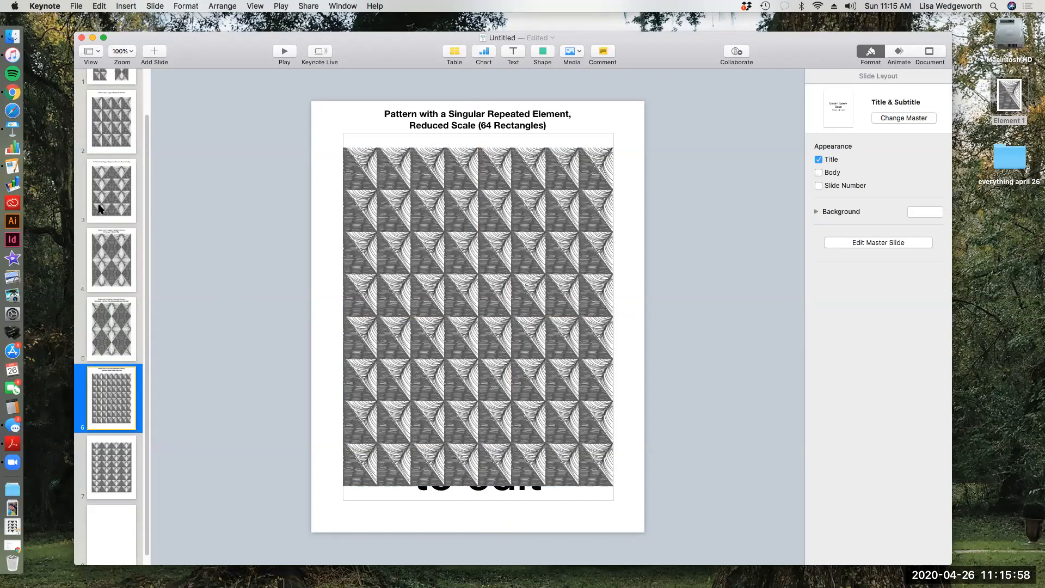
{"action": "left_click", "coordinate": [111, 139]}
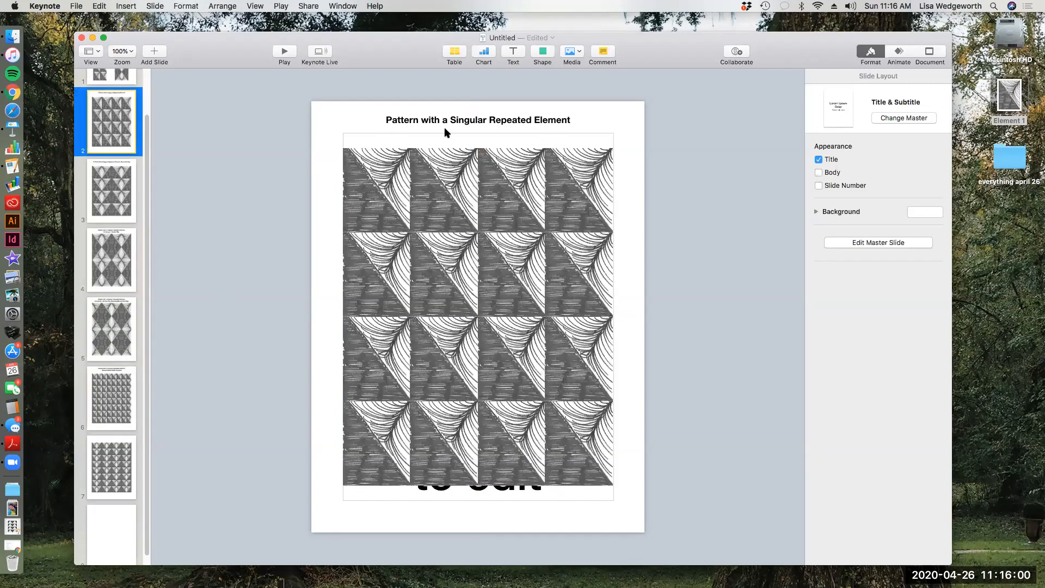
{"action": "left_click", "coordinate": [445, 130]}
{"action": "left_click", "coordinate": [435, 133]}
{"action": "left_click", "coordinate": [439, 125]}
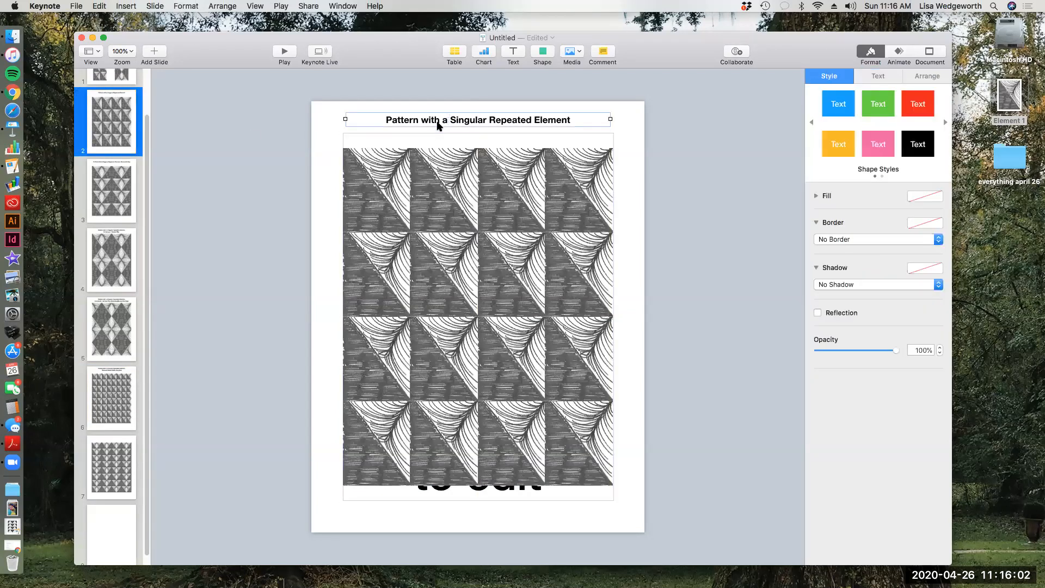
{"action": "left_click", "coordinate": [117, 480]}
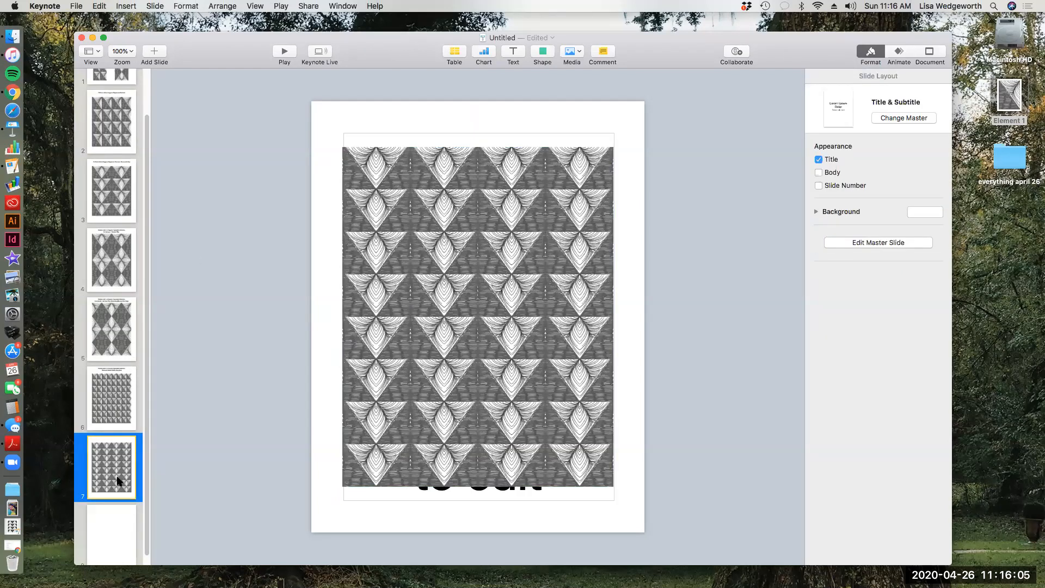
Copy the caption "Pattern with a Singular Repeated Element, Horizontal Flip" from slide 3 onto slide 7
{"action": "left_click", "coordinate": [118, 204]}
{"action": "left_click", "coordinate": [427, 129]}
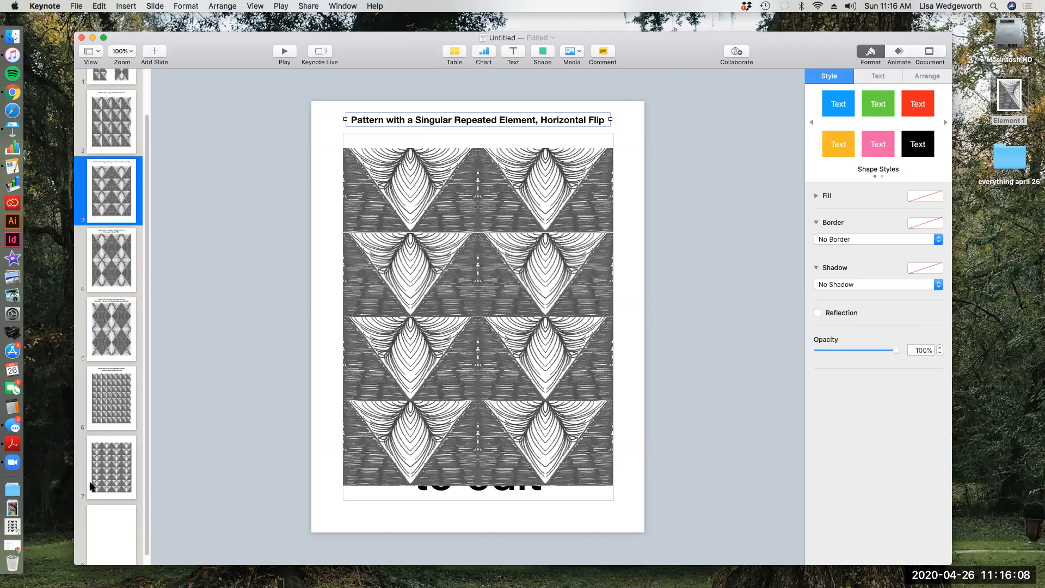
{"action": "left_click", "coordinate": [116, 471]}
{"action": "type", "text": "Pattern with a Singular Repeated Element, Horizontal Flip"}
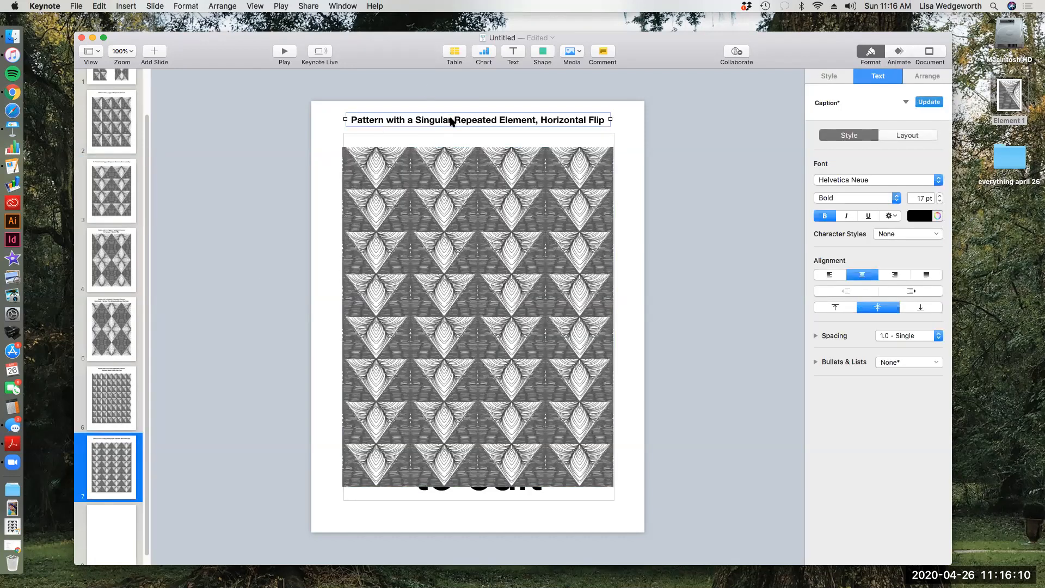
Break slide 7's caption so that "Horizontal Flip" starts a second line
{"action": "left_click", "coordinate": [514, 119]}
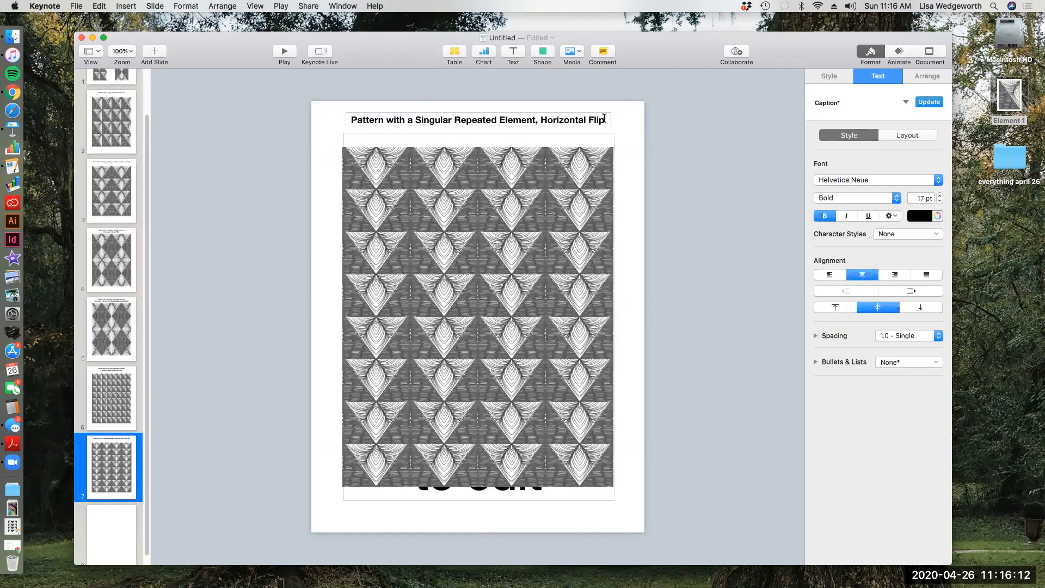
{"action": "left_click", "coordinate": [605, 118]}
{"action": "left_click", "coordinate": [540, 117]}
{"action": "key", "text": "Return"}
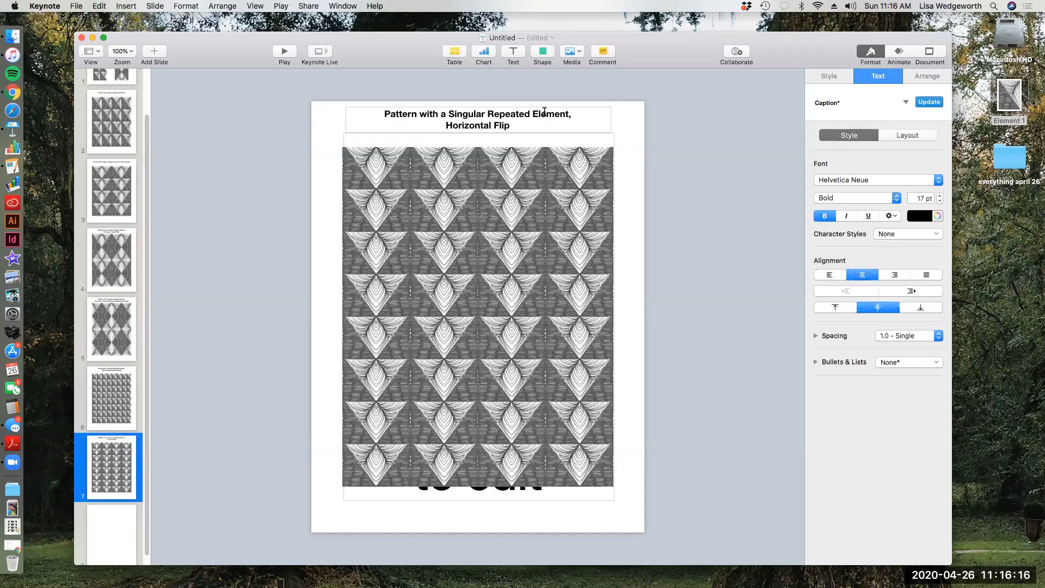
{"action": "left_click", "coordinate": [550, 125]}
Check slide 6's caption wording and extend slide 7's second caption line with ", Reduced Scale (64 Rectangles)"
{"action": "left_click", "coordinate": [131, 377]}
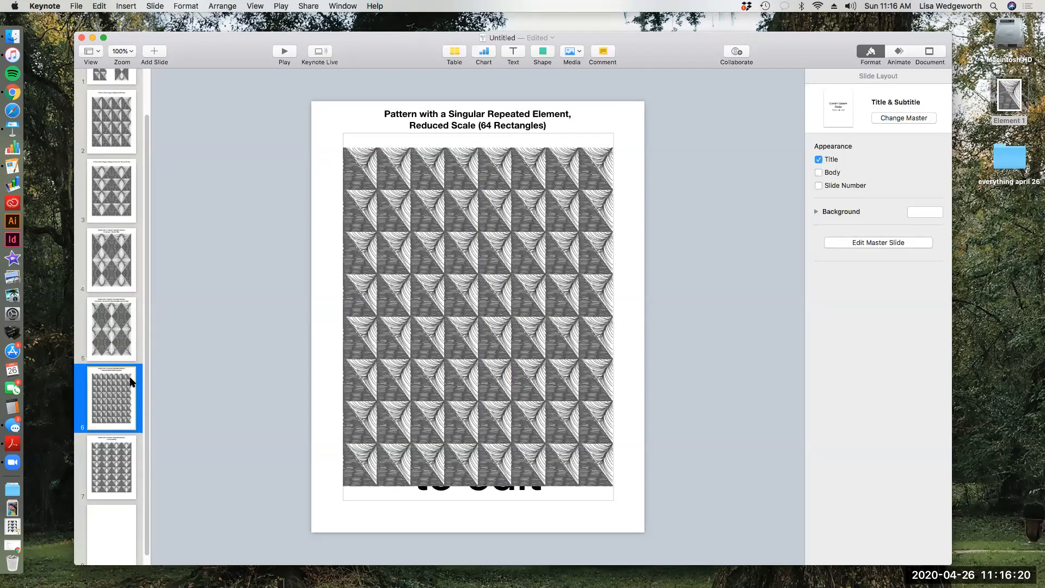
{"action": "left_click", "coordinate": [108, 492]}
{"action": "left_click", "coordinate": [564, 123]}
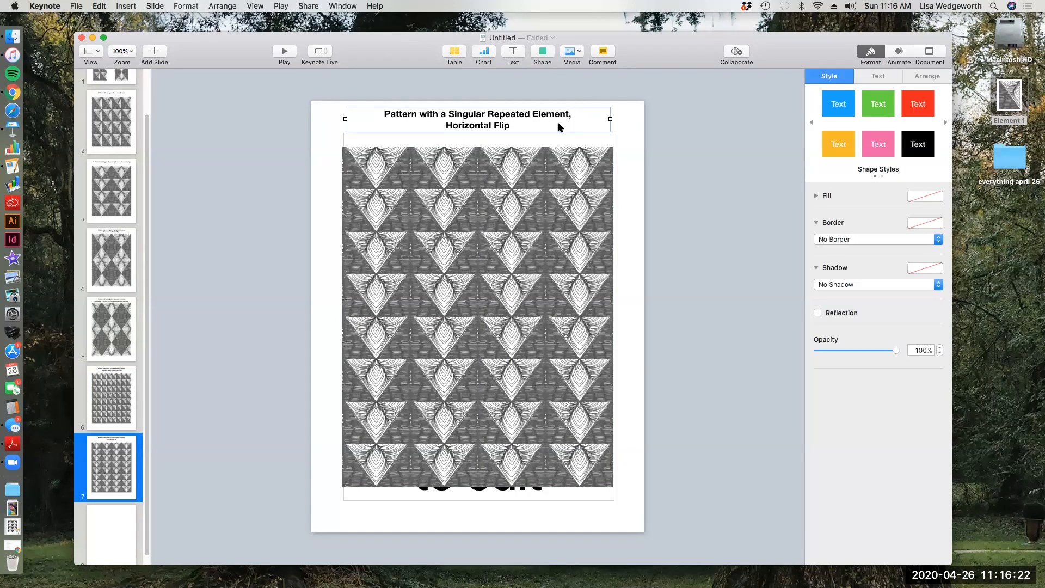
{"action": "left_click", "coordinate": [555, 124]}
{"action": "type", "text": ", Redcuced Sca"}
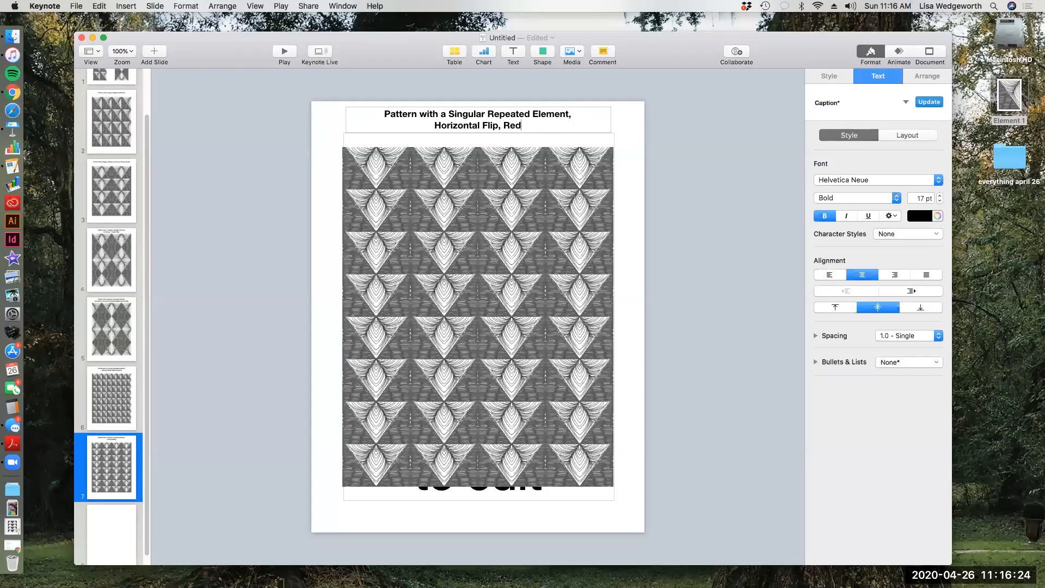
{"action": "key", "text": "BackSpace"}
{"action": "key", "text": "BackSpace"}
{"action": "key", "text": "BackSpace"}
{"action": "key", "text": "BackSpace"}
{"action": "key", "text": "BackSpace"}
{"action": "key", "text": "BackSpace"}
{"action": "key", "text": "BackSpace"}
{"action": "key", "text": "BackSpace"}
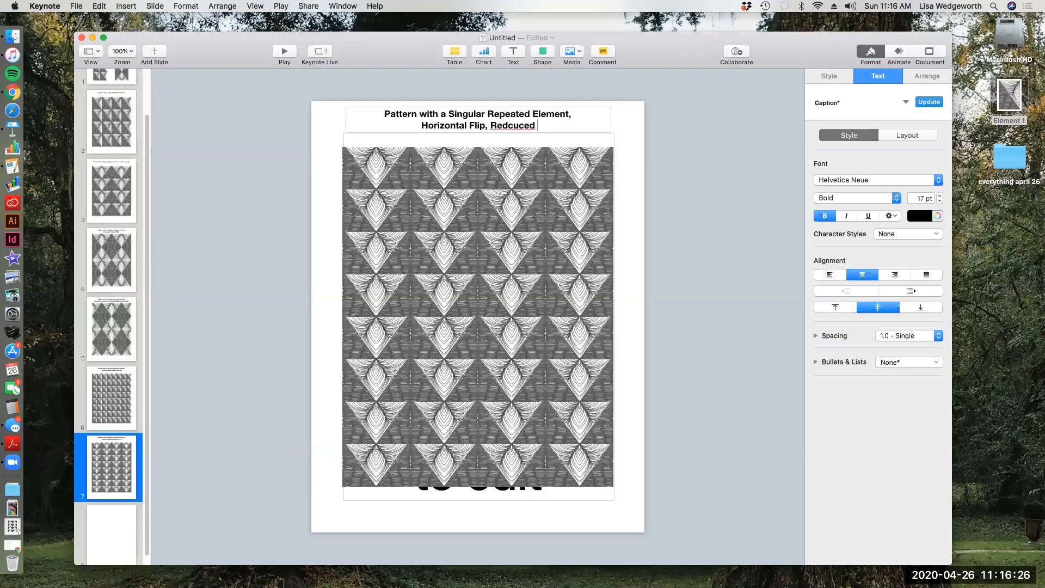
{"action": "key", "text": "BackSpace"}
{"action": "type", "text": "uced Scale "}
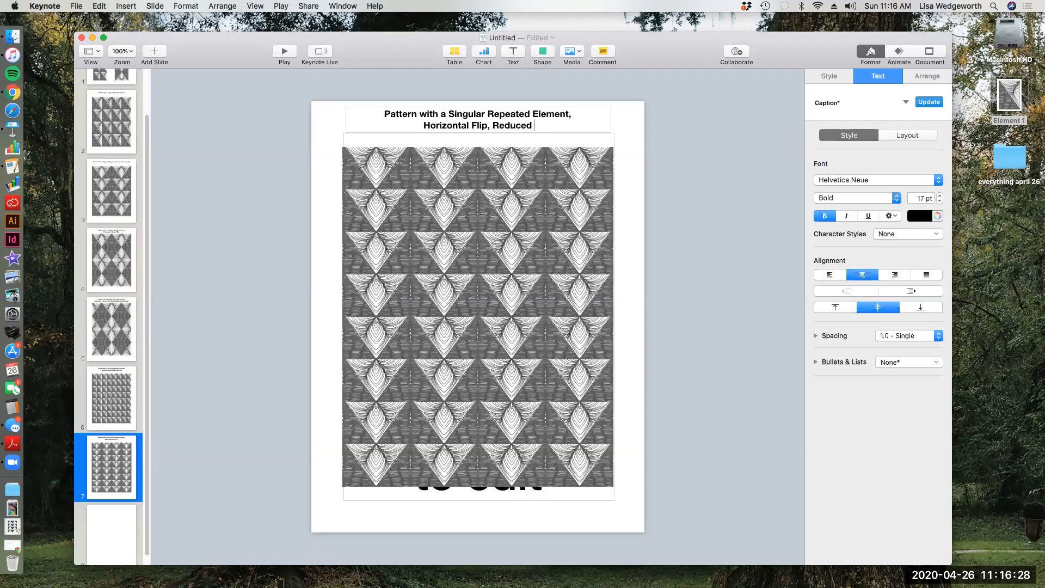
{"action": "type", "text": "(6"}
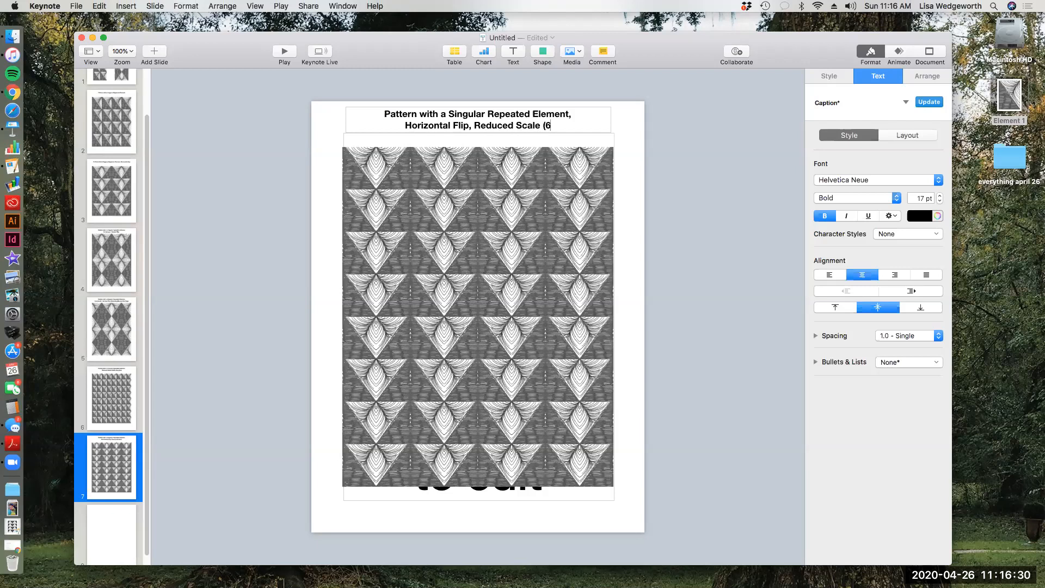
{"action": "type", "text": "4 Rectangles)"}
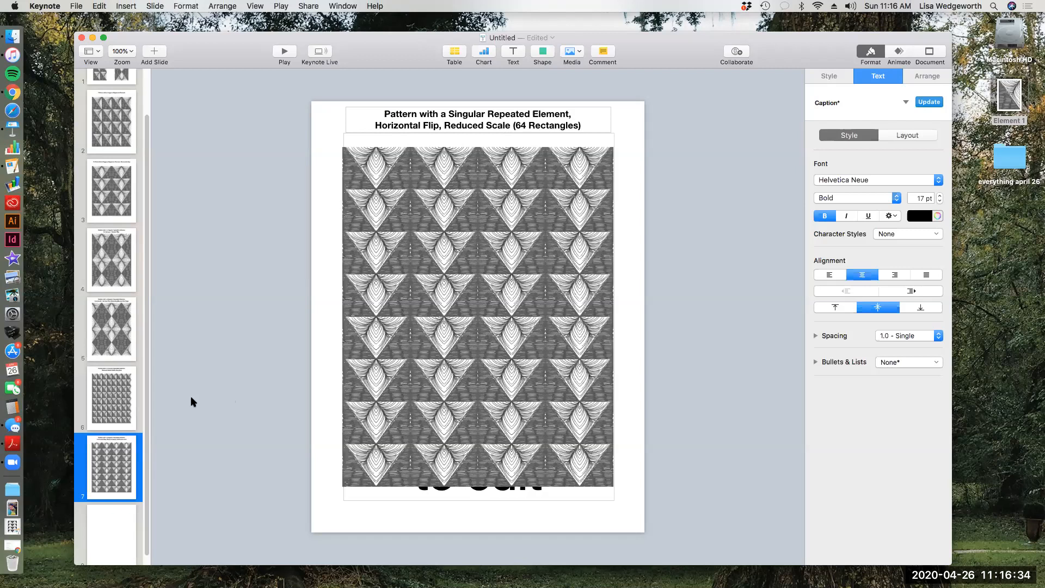
Copy the horizontal and vertical flip pattern from slide 5 and paste it onto the blank slide 8
{"action": "left_click", "coordinate": [123, 517]}
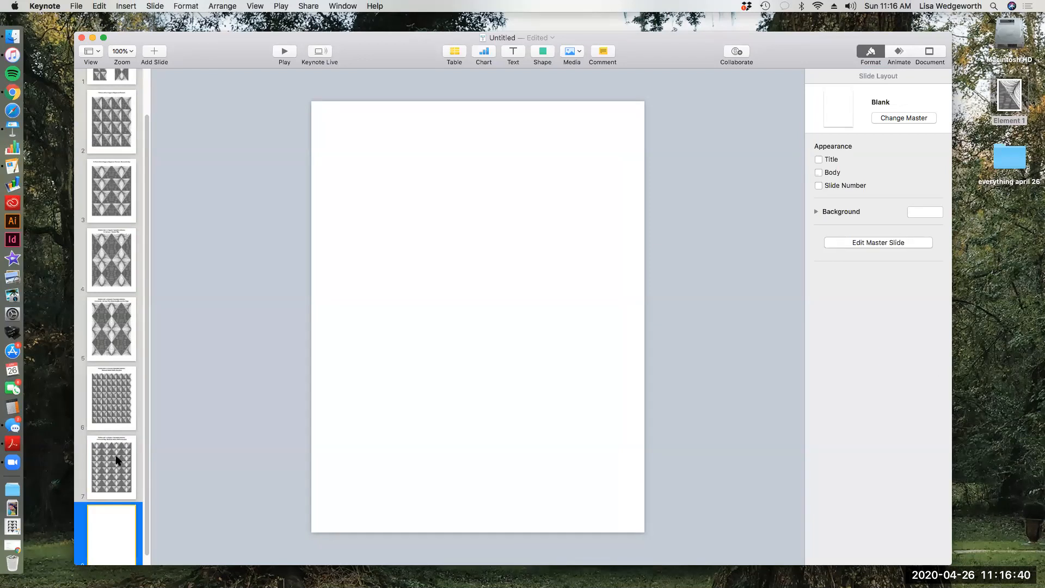
{"action": "left_click", "coordinate": [115, 316]}
{"action": "left_click", "coordinate": [449, 260]}
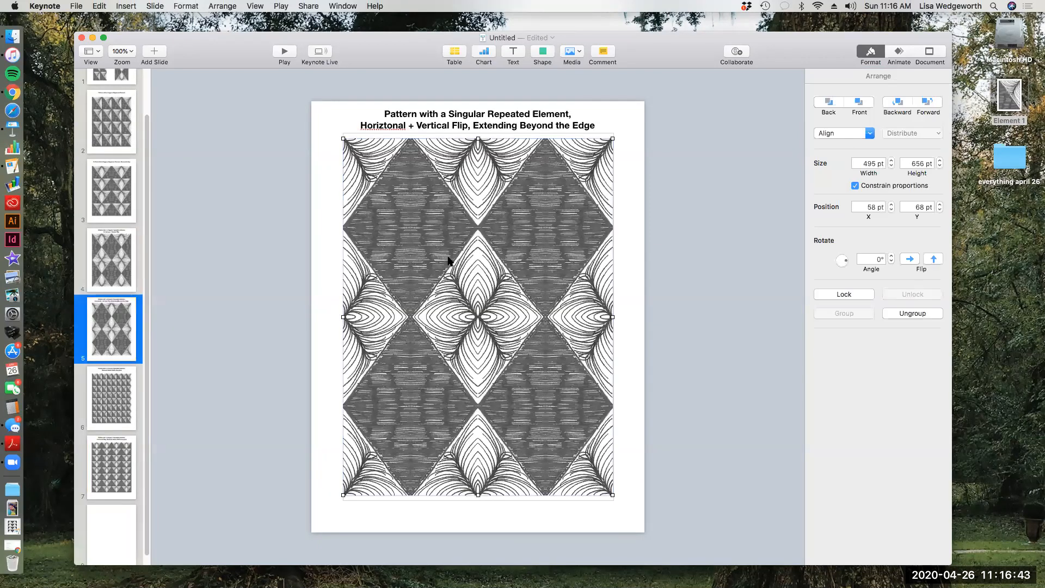
{"action": "left_click", "coordinate": [125, 531]}
{"action": "key", "text": "super+v"}
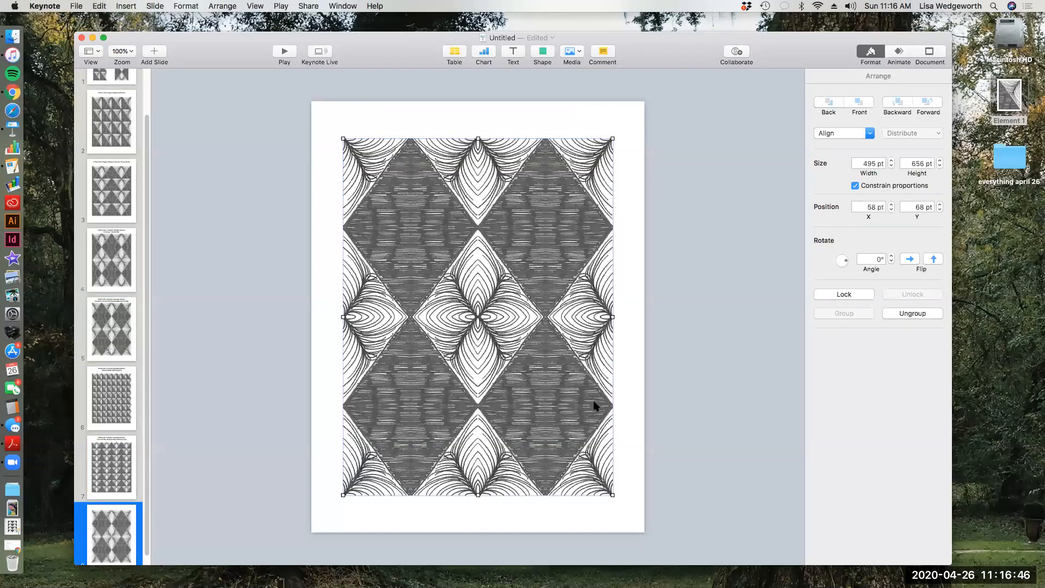
Scale the pasted pattern down to 259 by 343 pt and place a duplicate beside it with edges meeting
{"action": "left_click_drag", "start_coordinate": [560, 394], "coordinate": [491, 316]}
{"action": "left_click_drag", "start_coordinate": [430, 298], "coordinate": [555, 279]}
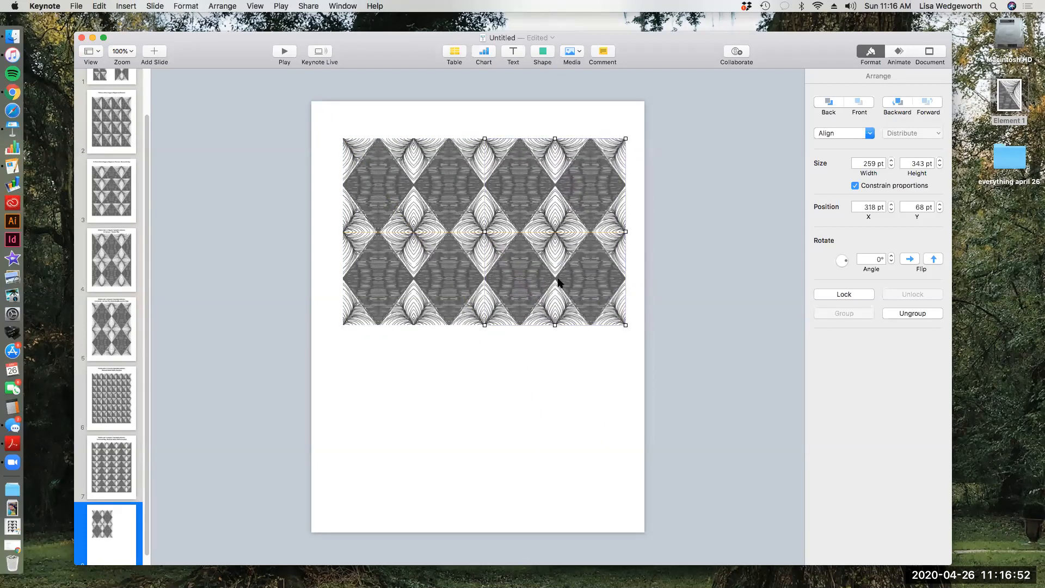
{"action": "left_click", "coordinate": [562, 387]}
Group the two side-by-side patterns on slide 8 and center the group horizontally on the page
{"action": "left_click", "coordinate": [428, 256]}
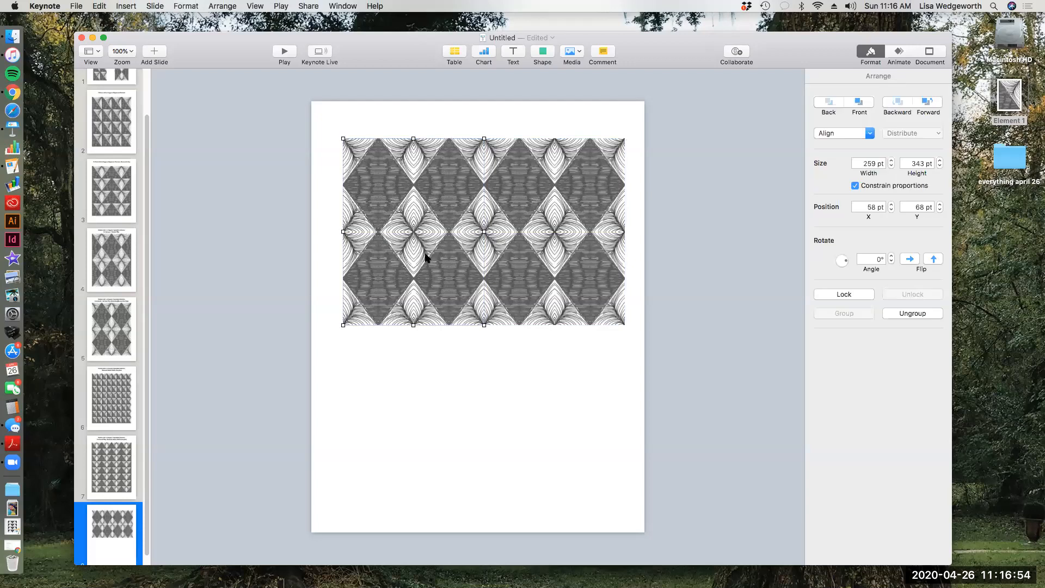
{"action": "left_click", "coordinate": [554, 277], "text": "shift"}
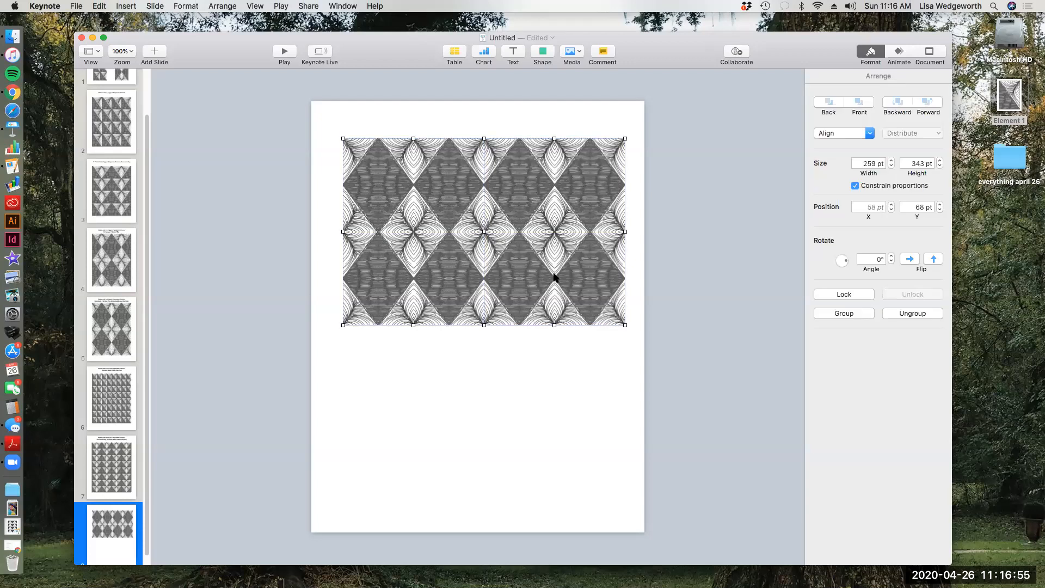
{"action": "left_click", "coordinate": [220, 6]}
{"action": "left_click", "coordinate": [244, 148]}
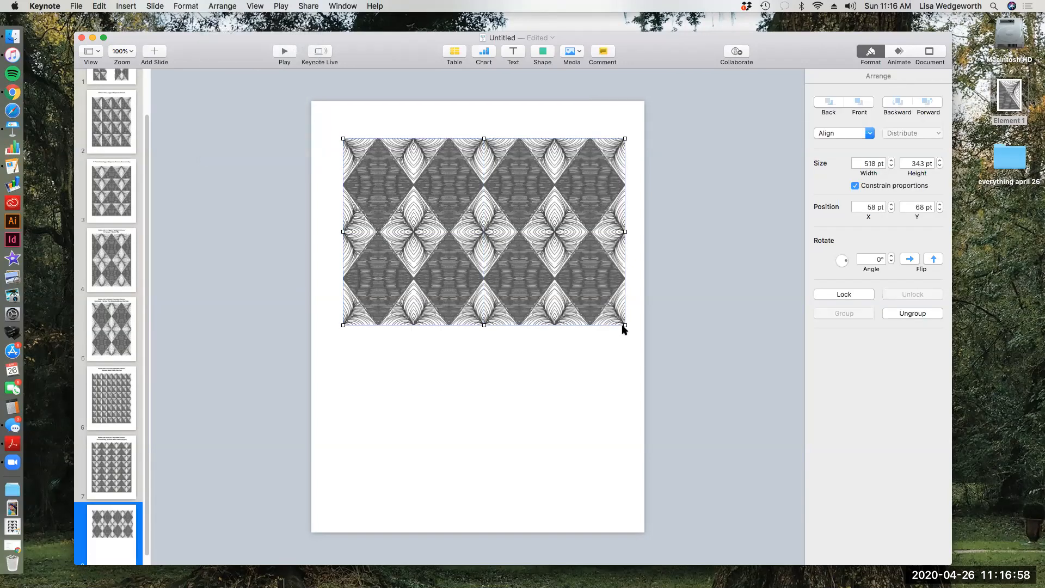
{"action": "left_click_drag", "start_coordinate": [578, 291], "coordinate": [572, 285]}
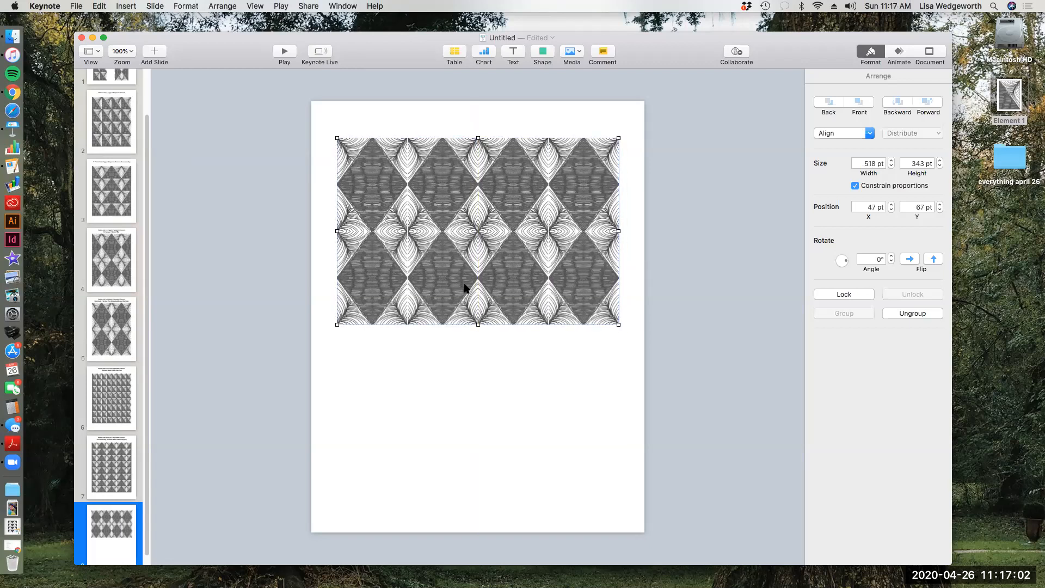
Duplicate the grouped pattern on slide 8 and place the copy directly below the original
{"action": "key", "text": "cmd+d"}
{"action": "left_click_drag", "start_coordinate": [480, 275], "coordinate": [475, 451]}
{"action": "left_click", "coordinate": [625, 352]}
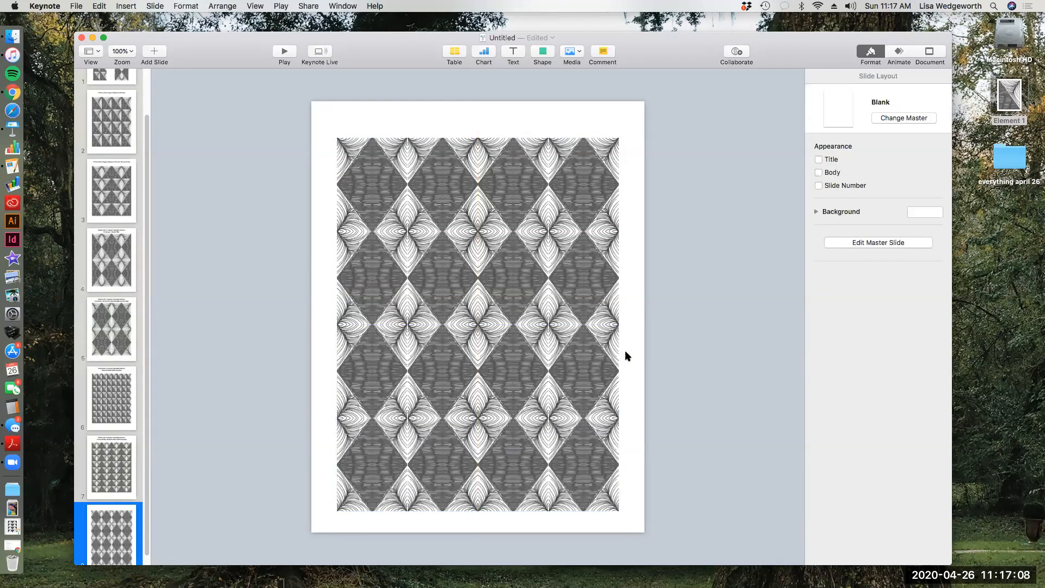
Group the upper and lower patterns on slide 8 and center the finished pattern vertically on the page
{"action": "left_click", "coordinate": [583, 375]}
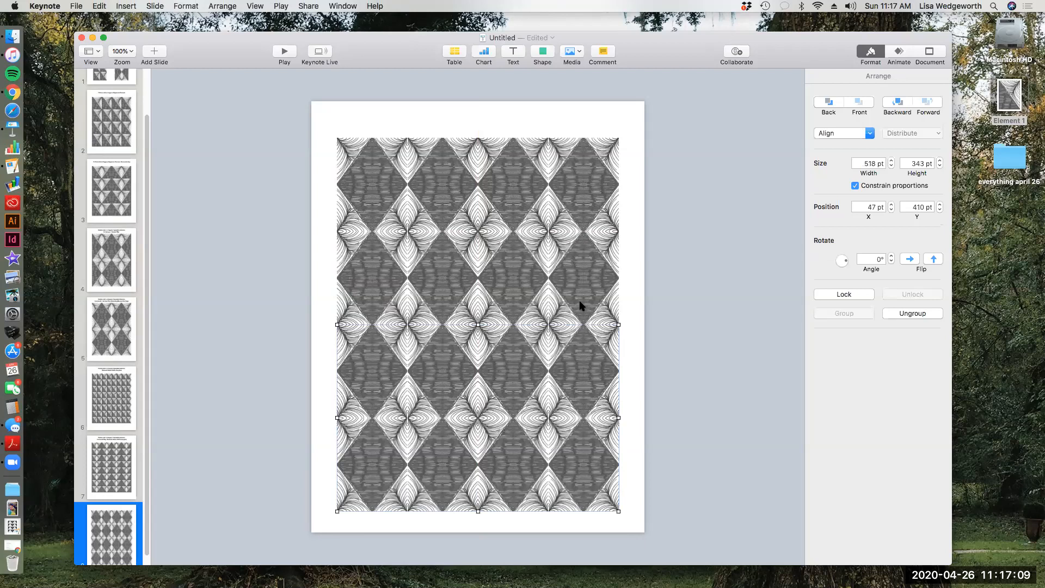
{"action": "left_click", "coordinate": [255, 6]}
{"action": "mouse_move", "coordinate": [222, 6]}
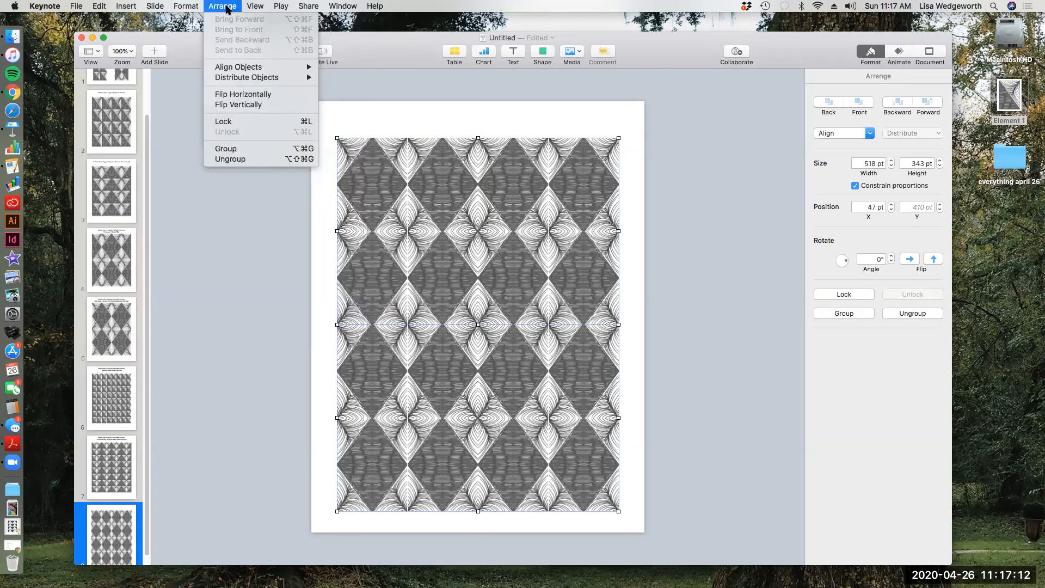
{"action": "left_click", "coordinate": [227, 152]}
{"action": "left_click_drag", "start_coordinate": [484, 241], "coordinate": [487, 251]}
{"action": "left_click", "coordinate": [625, 144]}
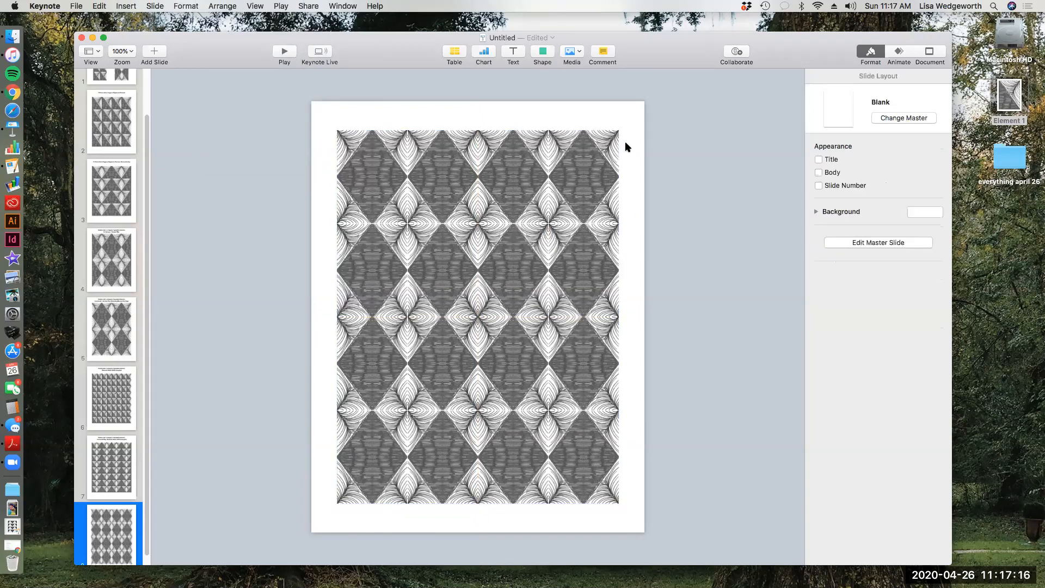
{"action": "left_click", "coordinate": [123, 458]}
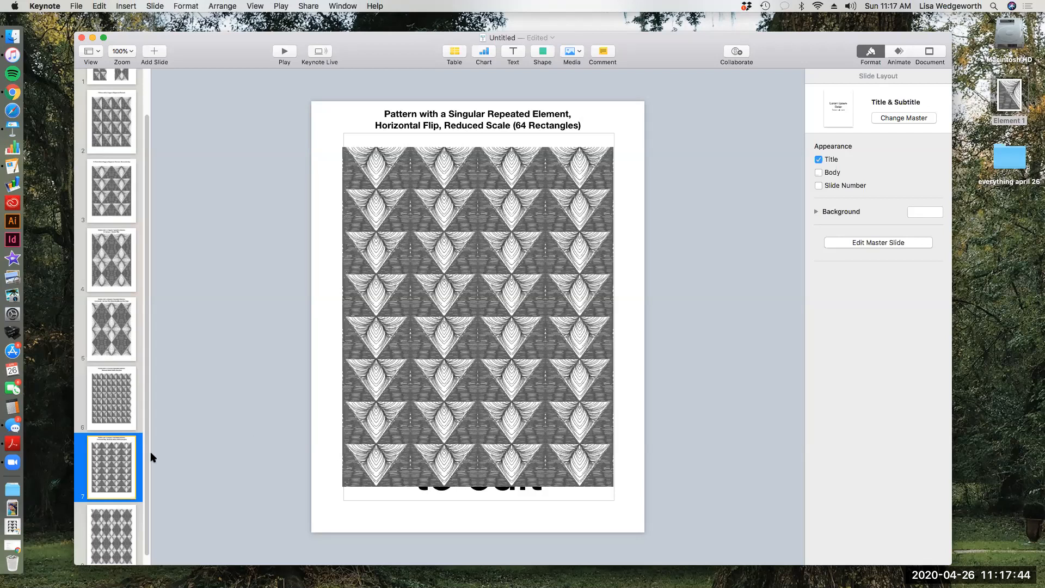
{"action": "left_click", "coordinate": [100, 531]}
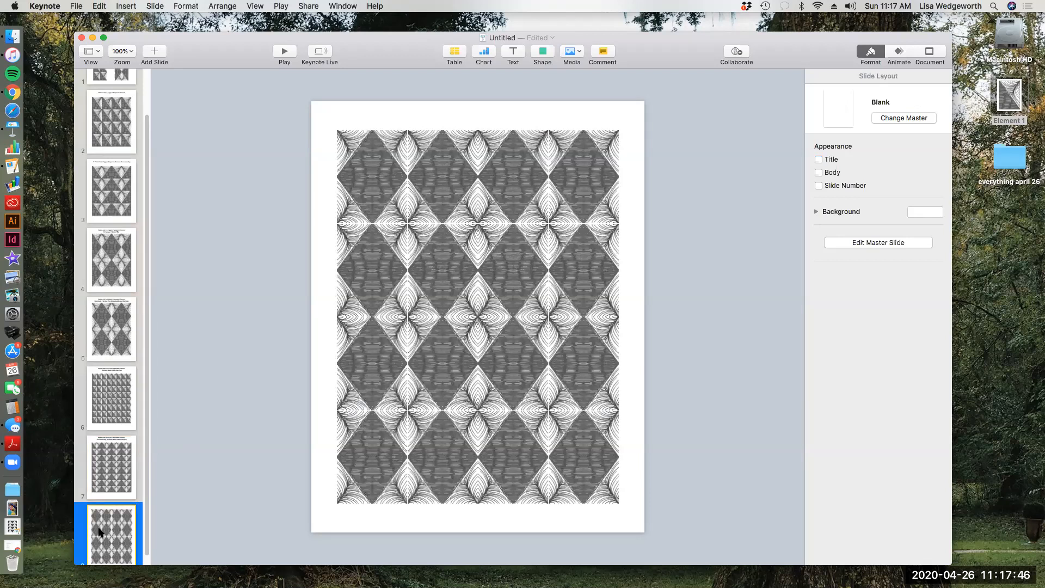
Copy the caption from slide 5 and paste it onto slide 8 above the pattern
{"action": "left_click", "coordinate": [117, 305]}
{"action": "triple_click", "coordinate": [421, 118]}
{"action": "left_click", "coordinate": [427, 123]}
{"action": "left_click", "coordinate": [312, 123]}
{"action": "left_click", "coordinate": [356, 125]}
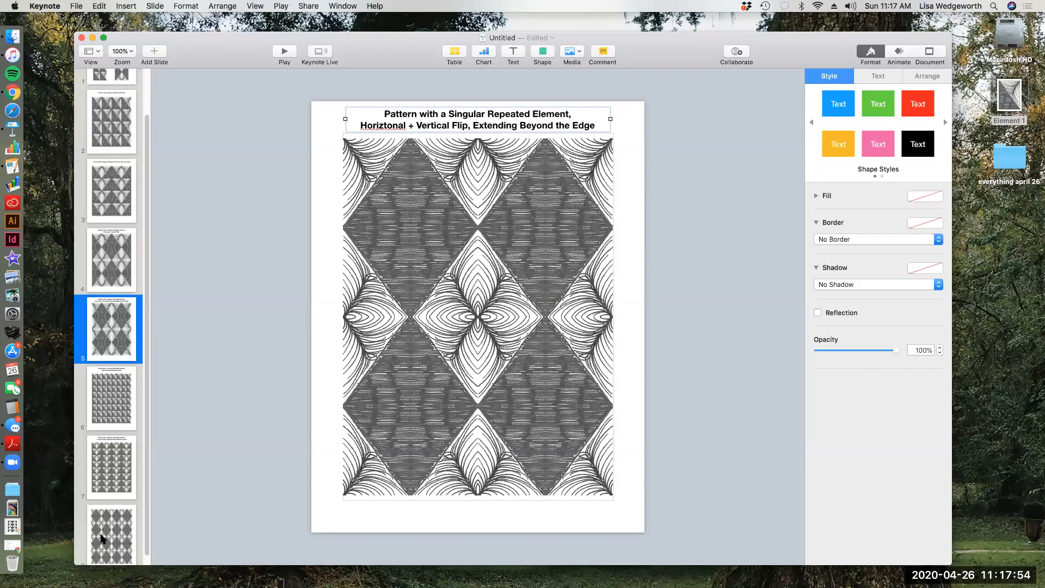
{"action": "left_click", "coordinate": [101, 539]}
{"action": "key", "text": "super+v"}
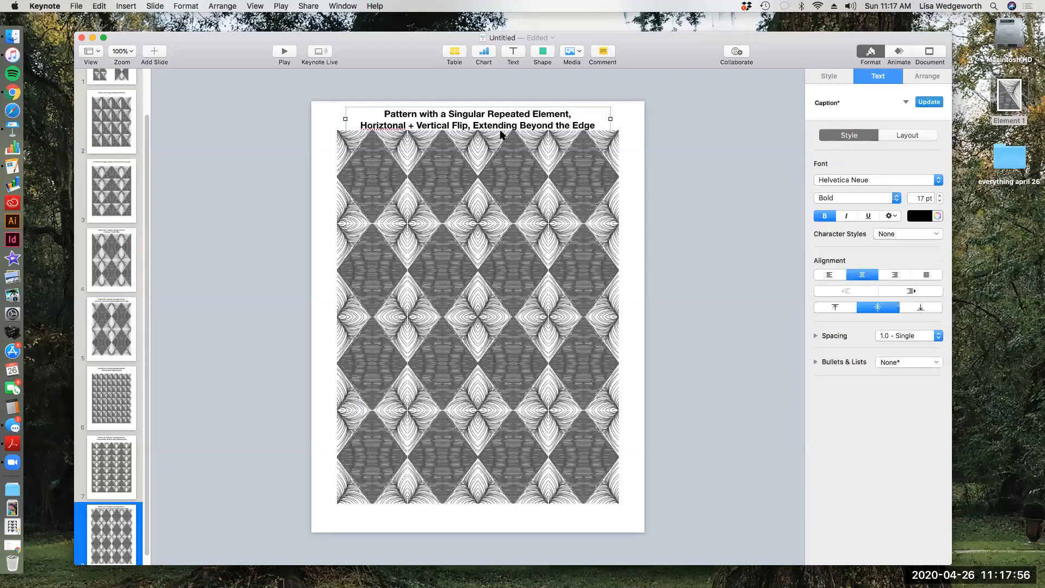
Reduce the font size of the whole slide 8 caption to 12 pt
{"action": "left_click", "coordinate": [401, 109]}
{"action": "left_click_drag", "start_coordinate": [384, 112], "coordinate": [609, 131]}
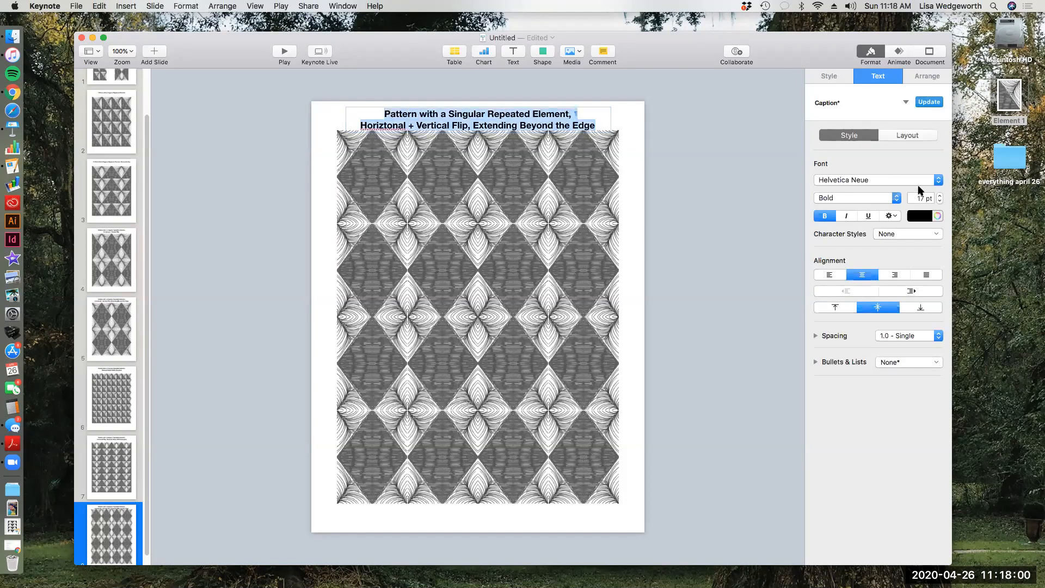
{"action": "left_click", "coordinate": [940, 202]}
{"action": "left_click", "coordinate": [940, 201]}
{"action": "left_click", "coordinate": [940, 201]}
{"action": "left_click", "coordinate": [940, 202]}
{"action": "left_click", "coordinate": [940, 201]}
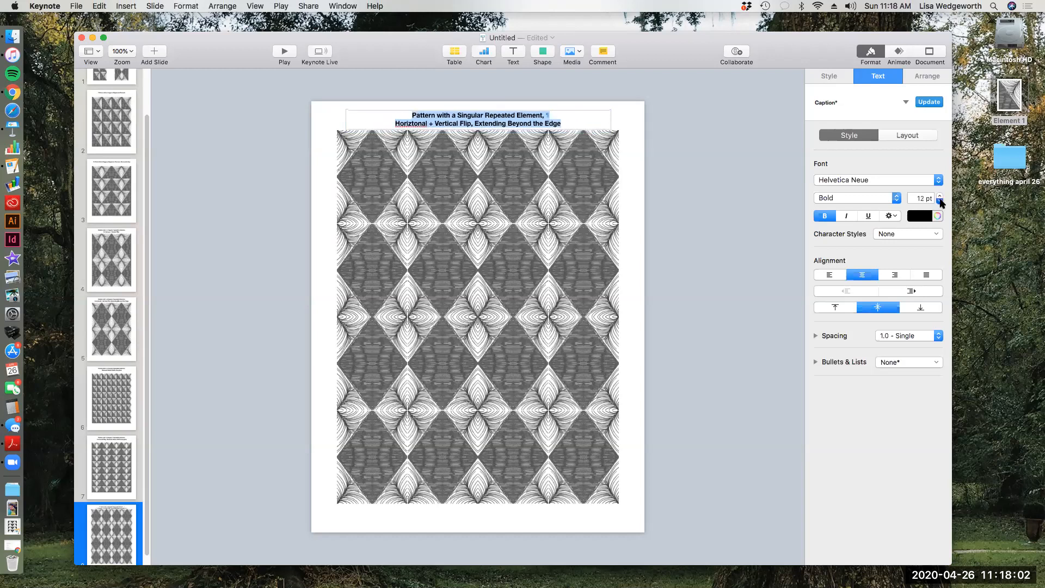
Append ", Reduced Scale (64 Rectangles)" to the end of the slide 8 caption
{"action": "left_click", "coordinate": [577, 122]}
{"action": "type", "text": ", "}
{"action": "type", "text": "Reduced"}
{"action": "type", "text": "cale"}
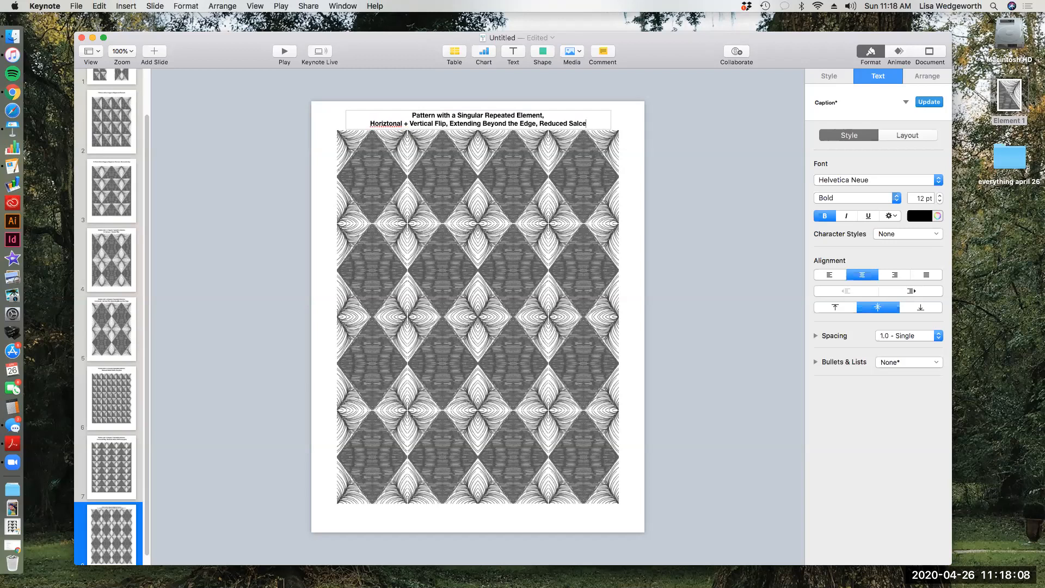
{"action": "type", "text": " (64 Rectangles)"}
Enlarge the grouped pattern on slide 8 to 587 by 777 pt and align it with the page's left edge
{"action": "left_click", "coordinate": [569, 180]}
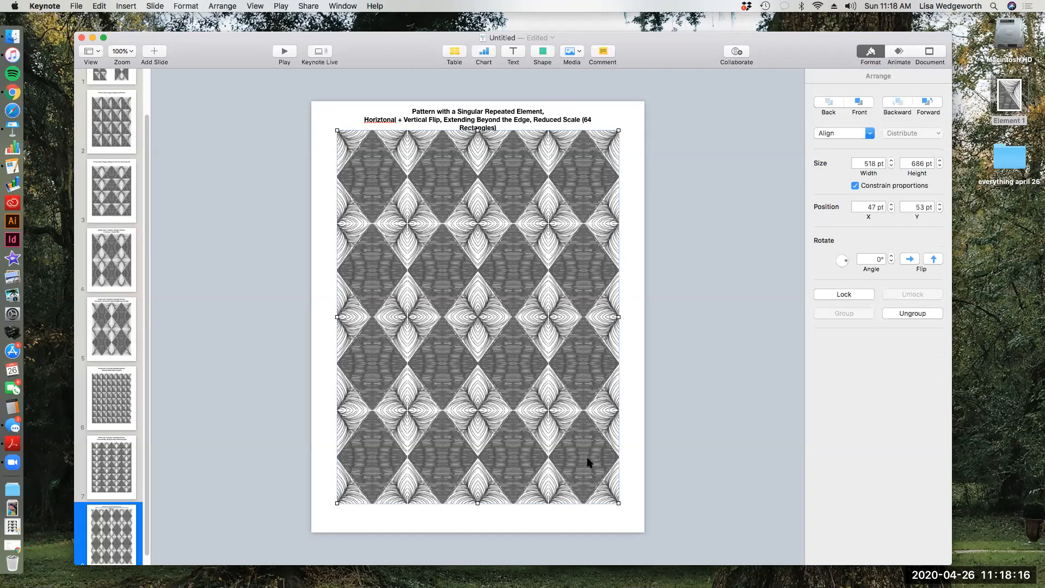
{"action": "left_click_drag", "start_coordinate": [618, 501], "coordinate": [601, 479]}
{"action": "left_click_drag", "start_coordinate": [548, 436], "coordinate": [572, 448]}
{"action": "left_click", "coordinate": [628, 425]}
{"action": "left_click_drag", "start_coordinate": [629, 510], "coordinate": [687, 532]}
{"action": "left_click_drag", "start_coordinate": [560, 419], "coordinate": [527, 402]}
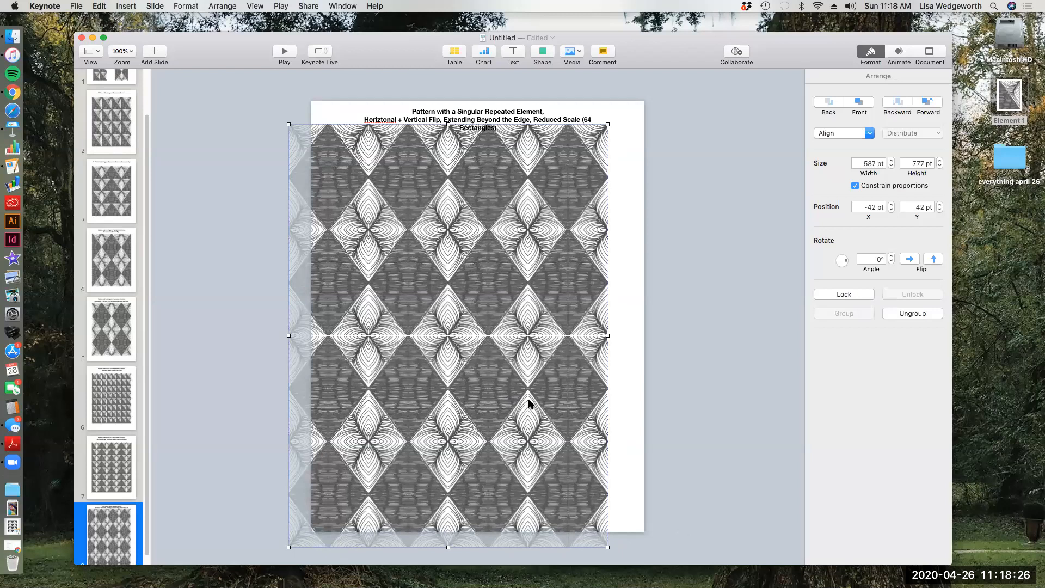
{"action": "left_click_drag", "start_coordinate": [492, 361], "coordinate": [513, 366]}
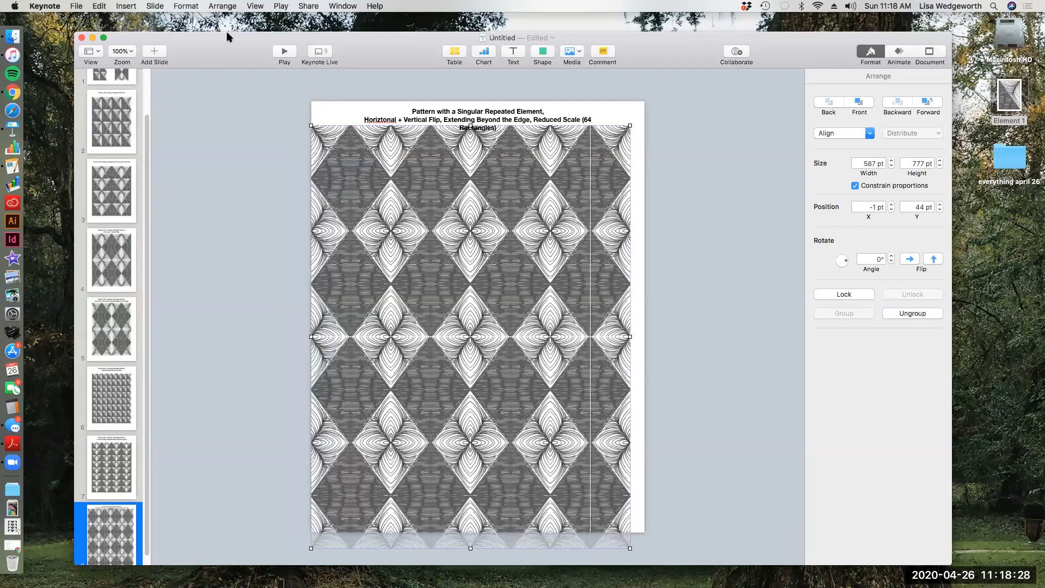
Ungroup the pattern into halves, offset the upper half, and ungroup that half into four 293 by 194 pt blocks
{"action": "left_click", "coordinate": [215, 7]}
{"action": "left_click", "coordinate": [237, 159]}
{"action": "left_click", "coordinate": [635, 182]}
{"action": "mouse_move", "coordinate": [556, 189]}
{"action": "left_mouse_down"}
{"action": "mouse_move", "coordinate": [596, 191]}
{"action": "mouse_move", "coordinate": [569, 191]}
{"action": "left_mouse_up"}
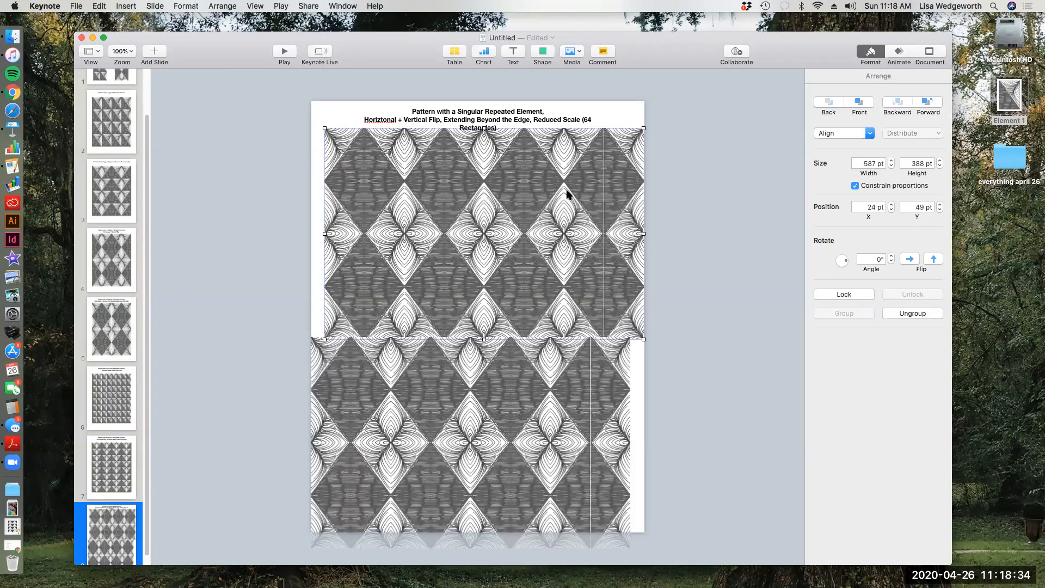
{"action": "left_click", "coordinate": [220, 6]}
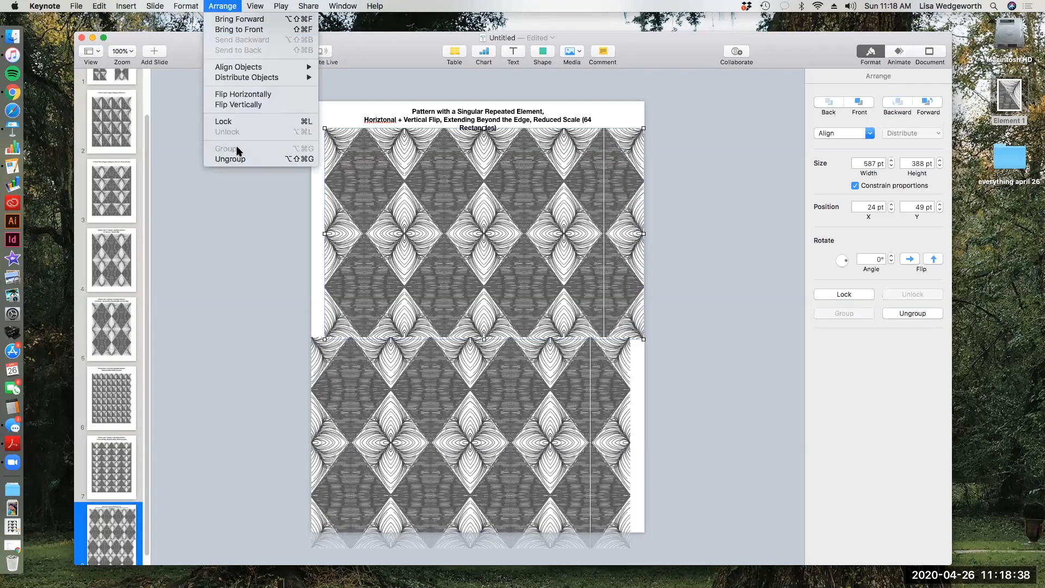
{"action": "left_click", "coordinate": [238, 159]}
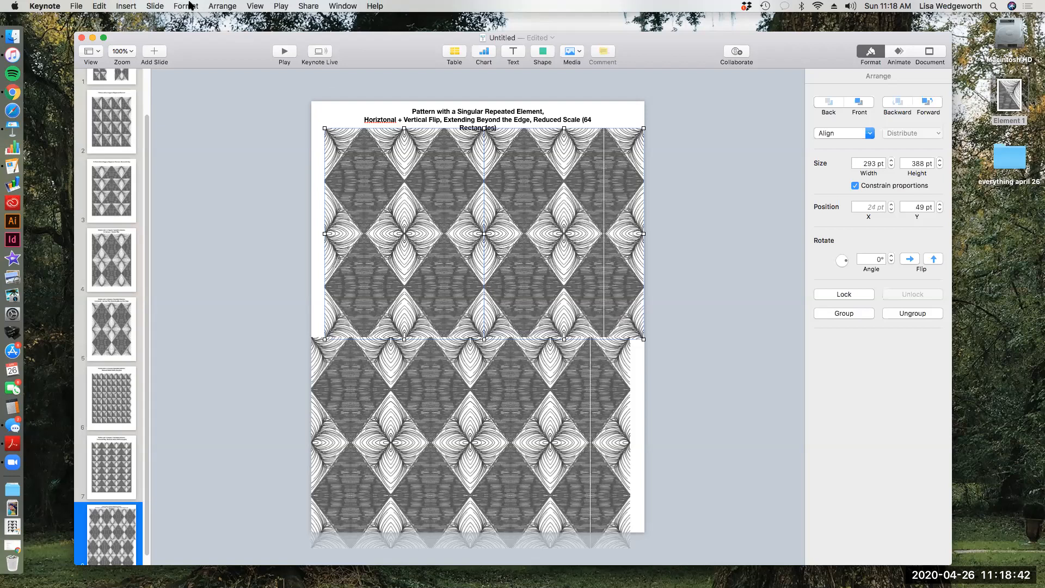
{"action": "left_click", "coordinate": [217, 7]}
{"action": "left_click", "coordinate": [243, 160]}
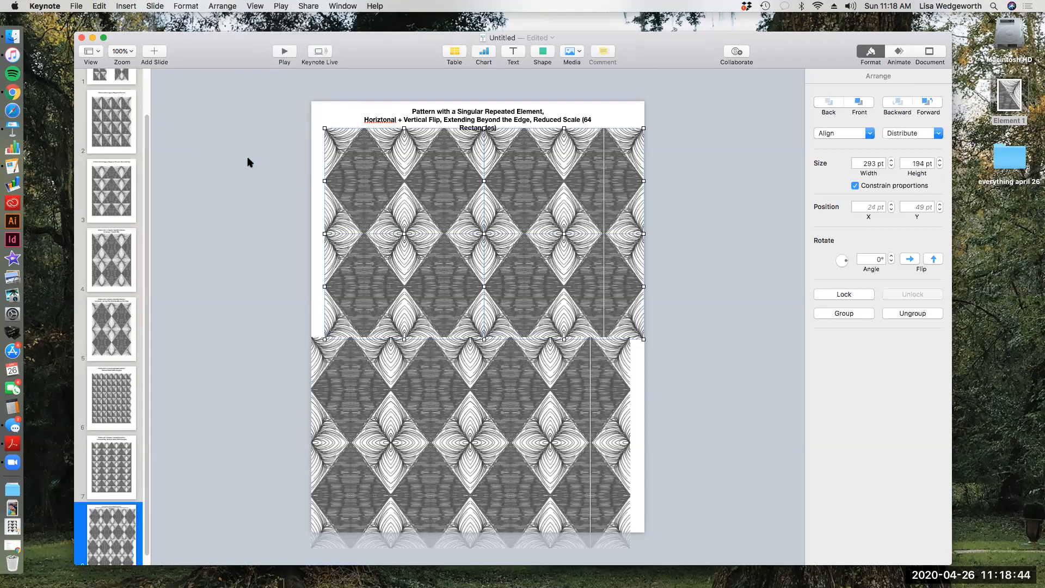
Delete the two right-hand blocks of the upper half and the entire lower half of the pattern
{"action": "left_click", "coordinate": [595, 133]}
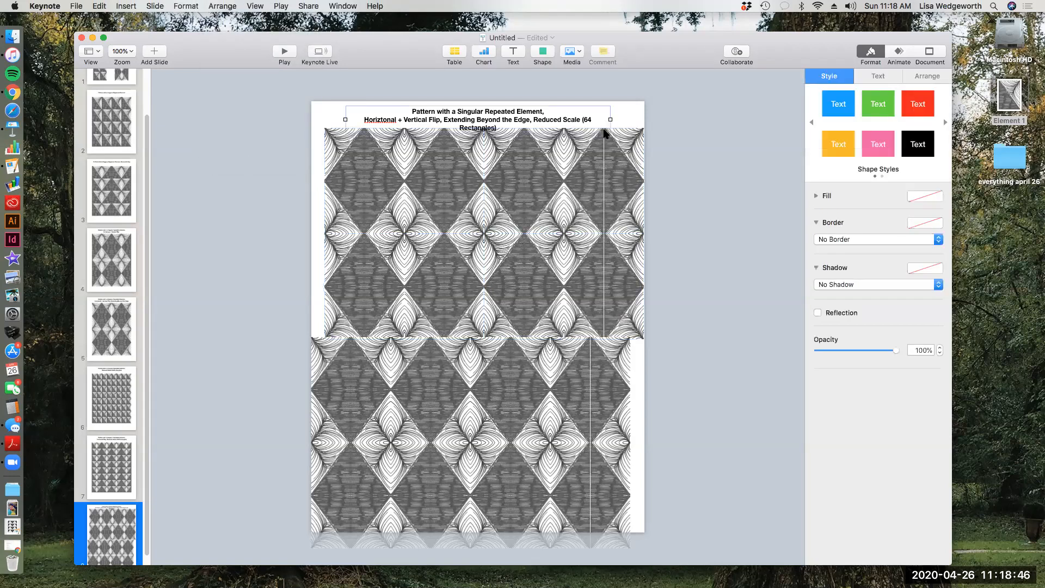
{"action": "key", "text": "Delete"}
{"action": "left_click", "coordinate": [594, 245]}
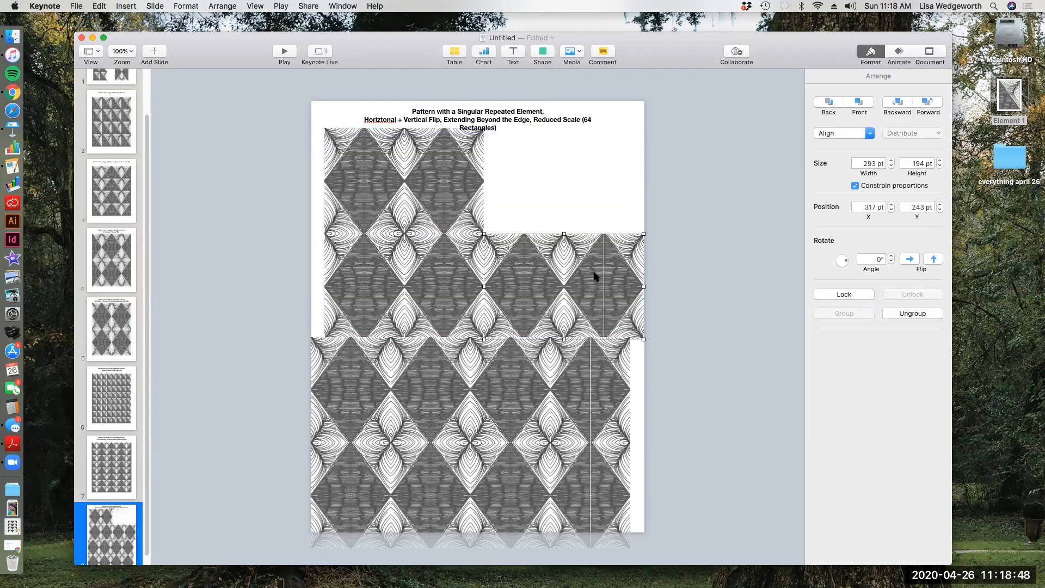
{"action": "key", "text": "Delete"}
{"action": "left_click", "coordinate": [589, 398]}
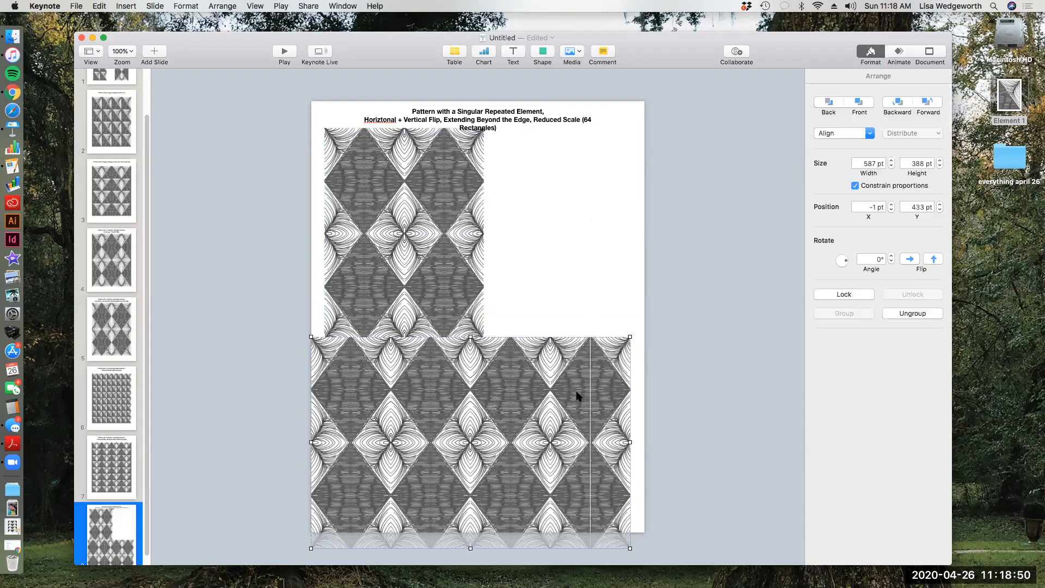
{"action": "key", "text": "Delete"}
Separate the two remaining blocks, scale the upper one to 224 by 148 pt and delete the larger one
{"action": "left_click_drag", "start_coordinate": [427, 229], "coordinate": [434, 364]}
{"action": "left_click_drag", "start_coordinate": [430, 238], "coordinate": [432, 258]}
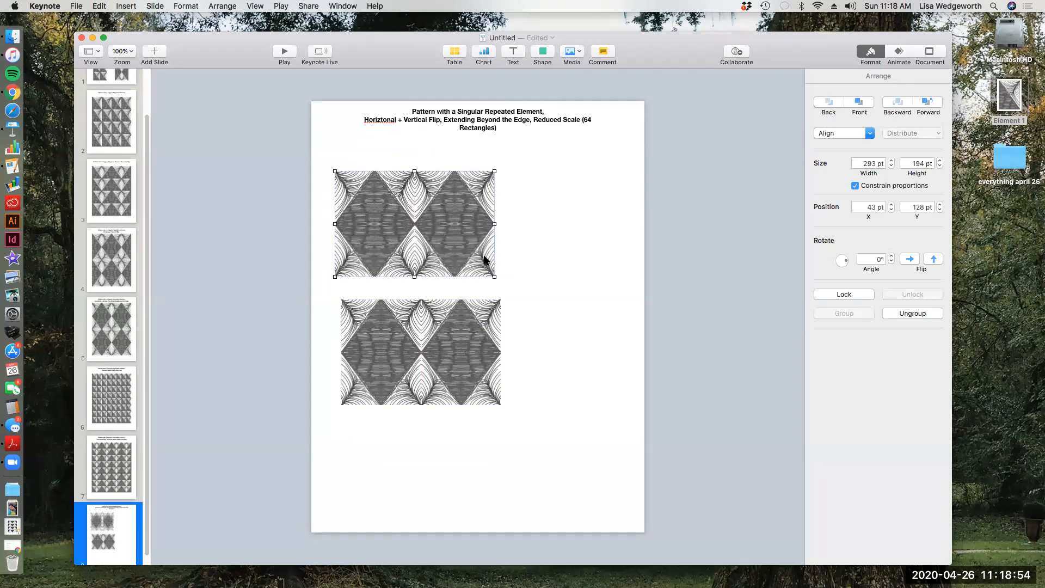
{"action": "left_click_drag", "start_coordinate": [493, 276], "coordinate": [448, 227]}
{"action": "left_click_drag", "start_coordinate": [452, 313], "coordinate": [460, 275]}
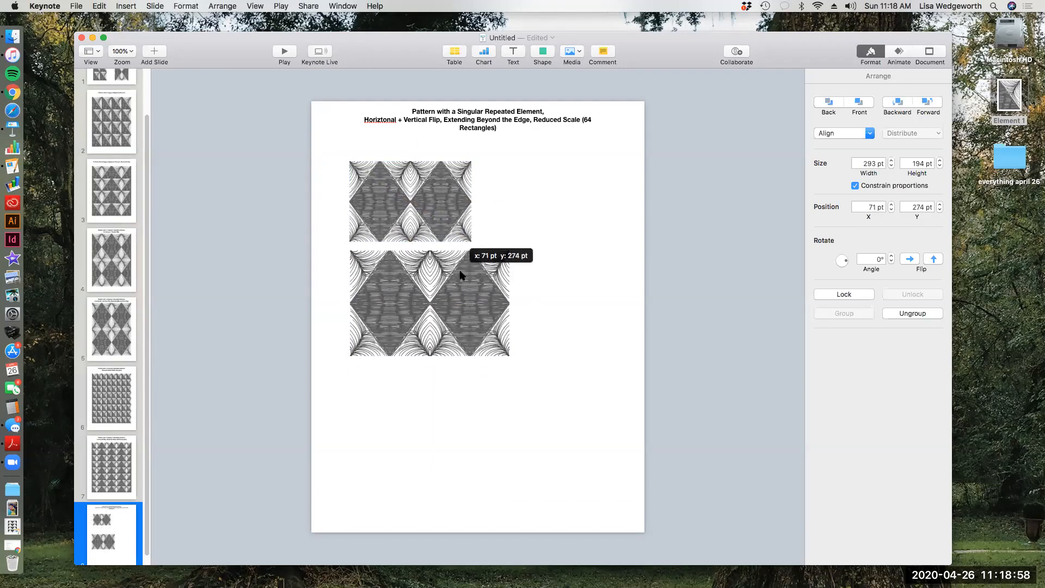
{"action": "key", "text": "Delete"}
Duplicate the 224 by 148 pt block and place the copy to its right
{"action": "left_click", "coordinate": [436, 207]}
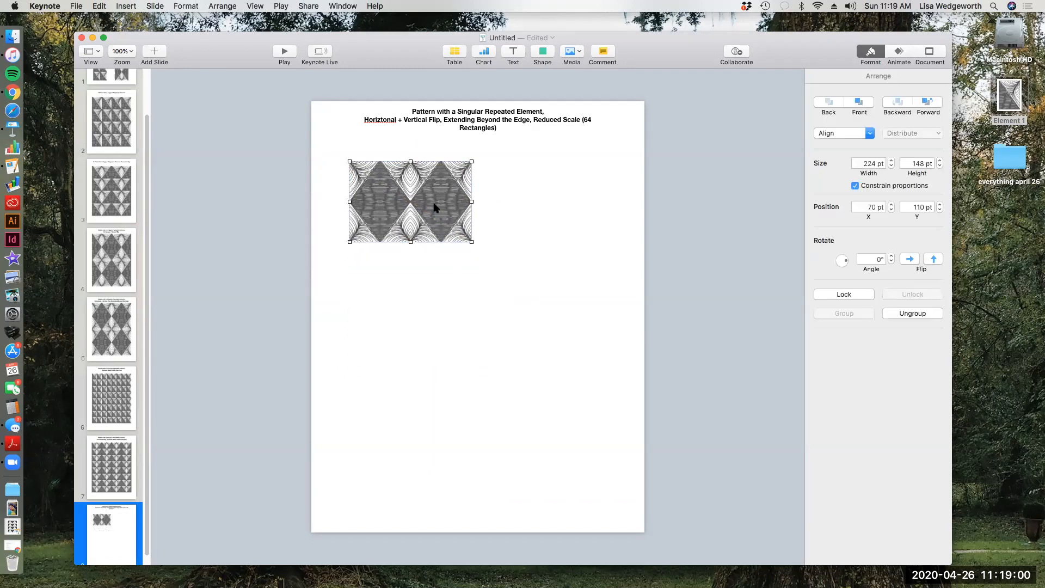
{"action": "left_click_drag", "start_coordinate": [440, 216], "coordinate": [567, 224]}
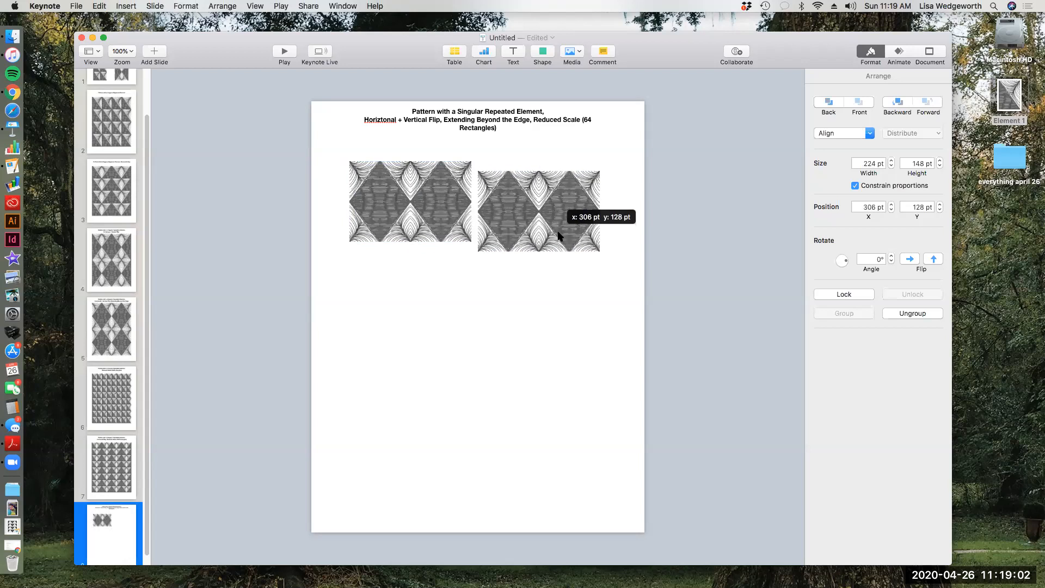
Move the caption lower on slide 8 and start a new line before "Reduced Scale (64 Rectangles)"
{"action": "left_click", "coordinate": [481, 128]}
{"action": "left_click_drag", "start_coordinate": [481, 129], "coordinate": [482, 149]}
{"action": "left_click_drag", "start_coordinate": [445, 192], "coordinate": [444, 250]}
{"action": "left_click", "coordinate": [541, 141]}
{"action": "left_click", "coordinate": [534, 140]}
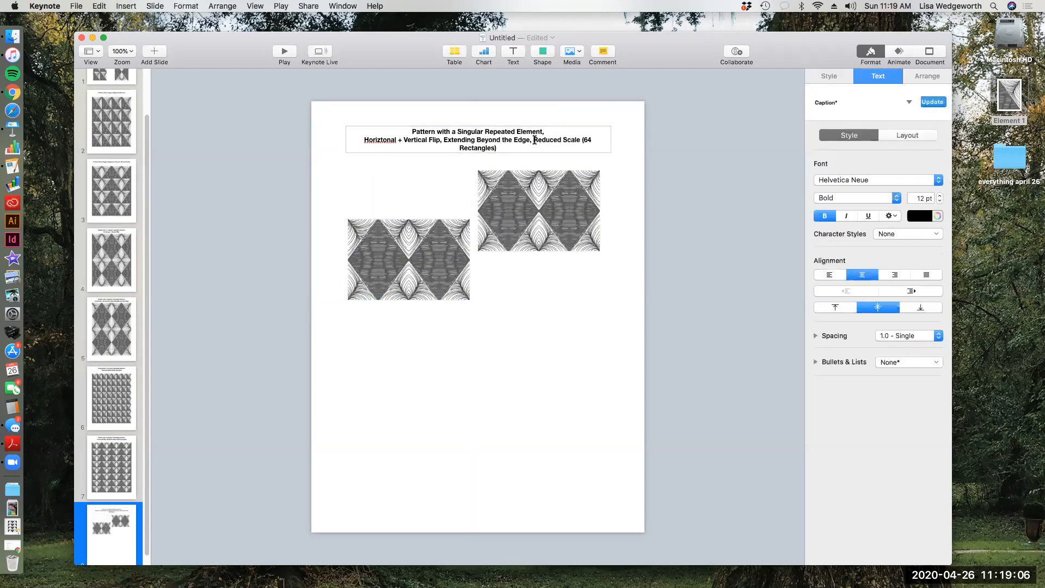
{"action": "key", "text": "Return"}
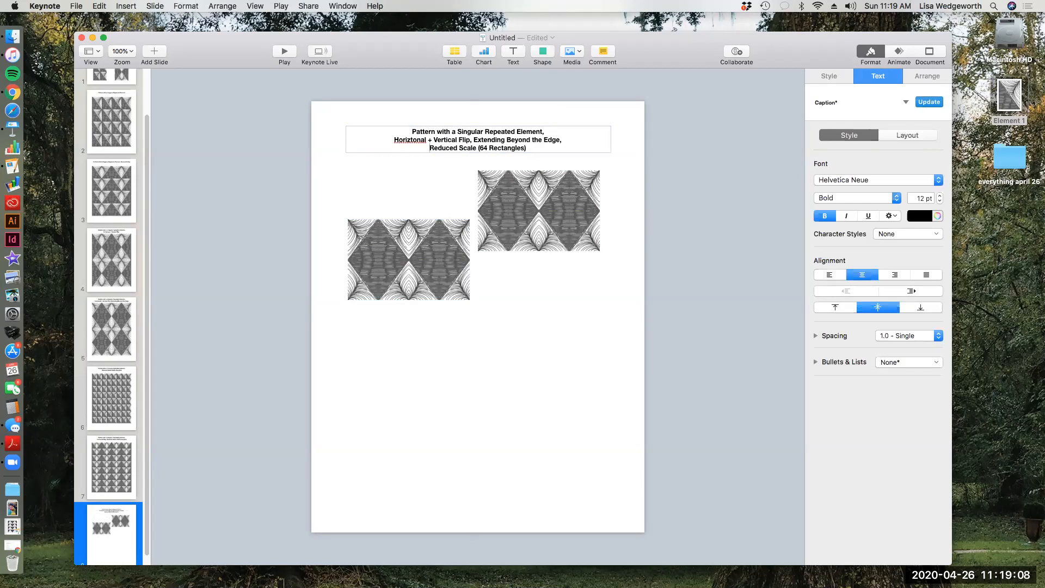
Align the two small blocks on slide 8 side by side so their edges meet in one row
{"action": "left_click", "coordinate": [113, 327]}
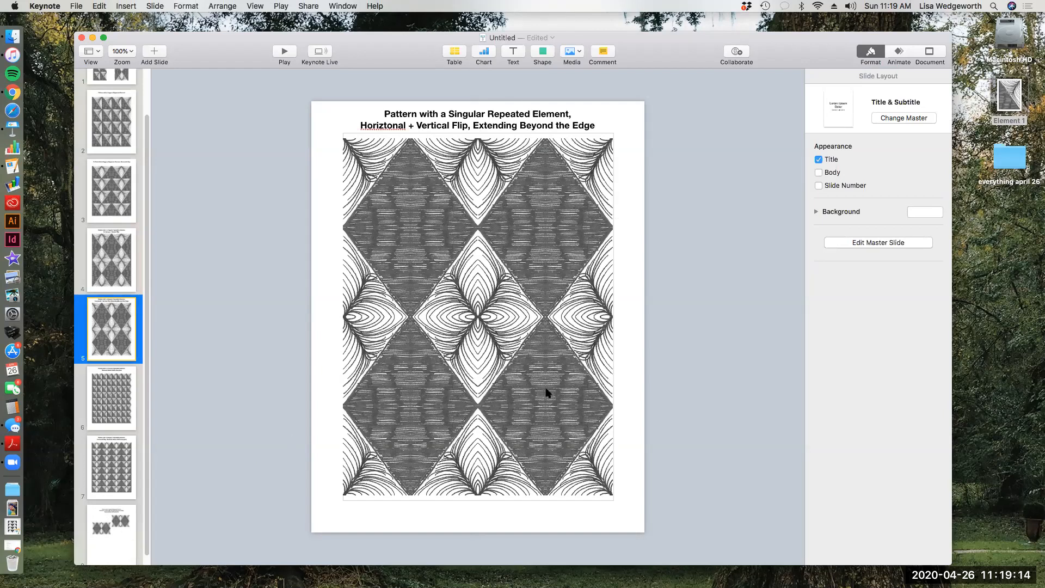
{"action": "left_click", "coordinate": [115, 524]}
{"action": "left_click_drag", "start_coordinate": [420, 264], "coordinate": [439, 238]}
{"action": "left_click_drag", "start_coordinate": [542, 217], "coordinate": [557, 243]}
{"action": "left_click", "coordinate": [552, 300]}
{"action": "left_click", "coordinate": [529, 263]}
{"action": "left_click", "coordinate": [469, 322]}
{"action": "left_click", "coordinate": [451, 245]}
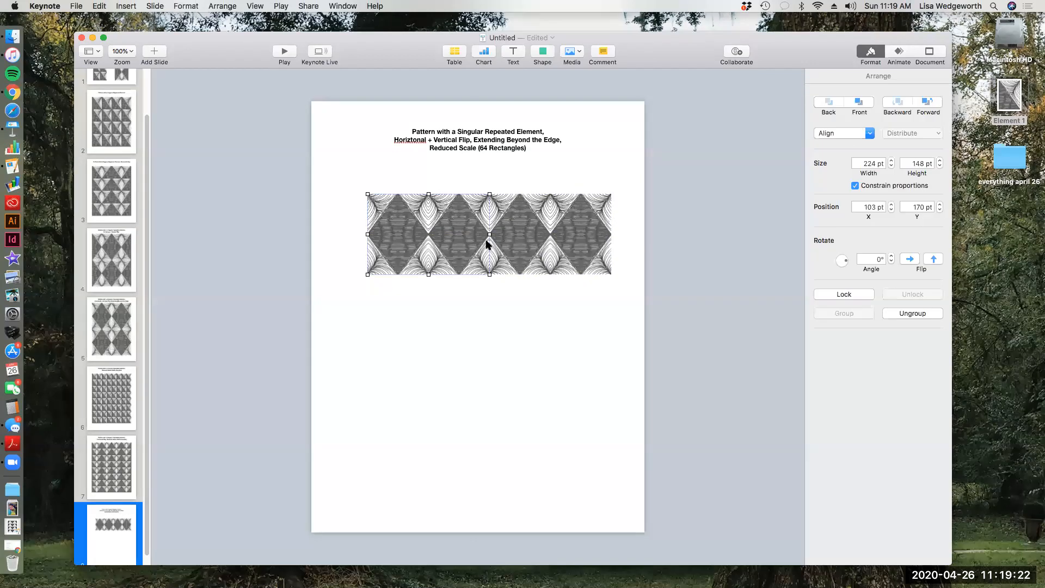
Center the pair of blocks below the caption at X 82 pt, Y 135 pt and group them
{"action": "left_click_drag", "start_coordinate": [530, 244], "coordinate": [515, 224]}
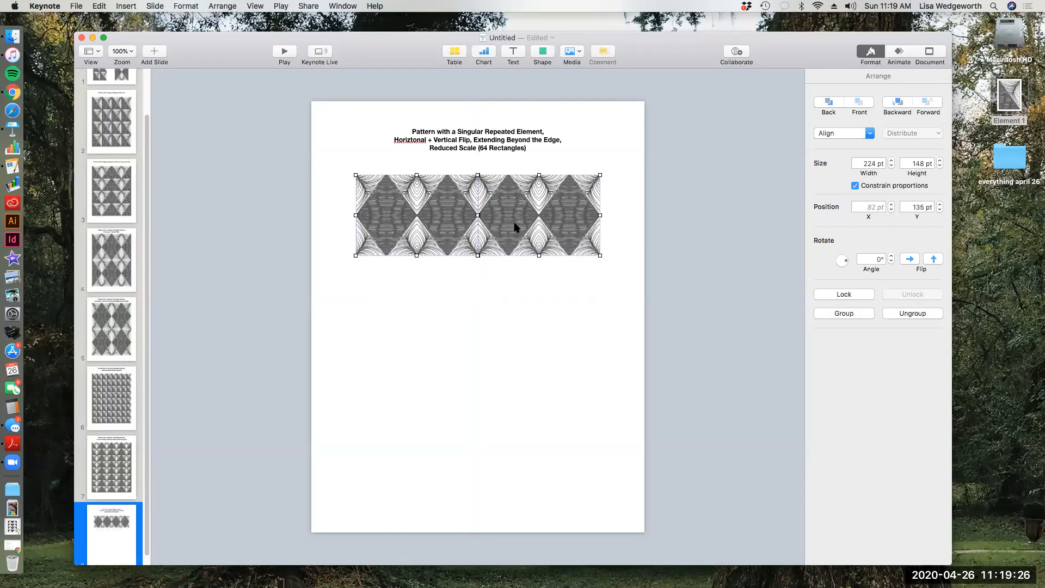
{"action": "left_click", "coordinate": [231, 6]}
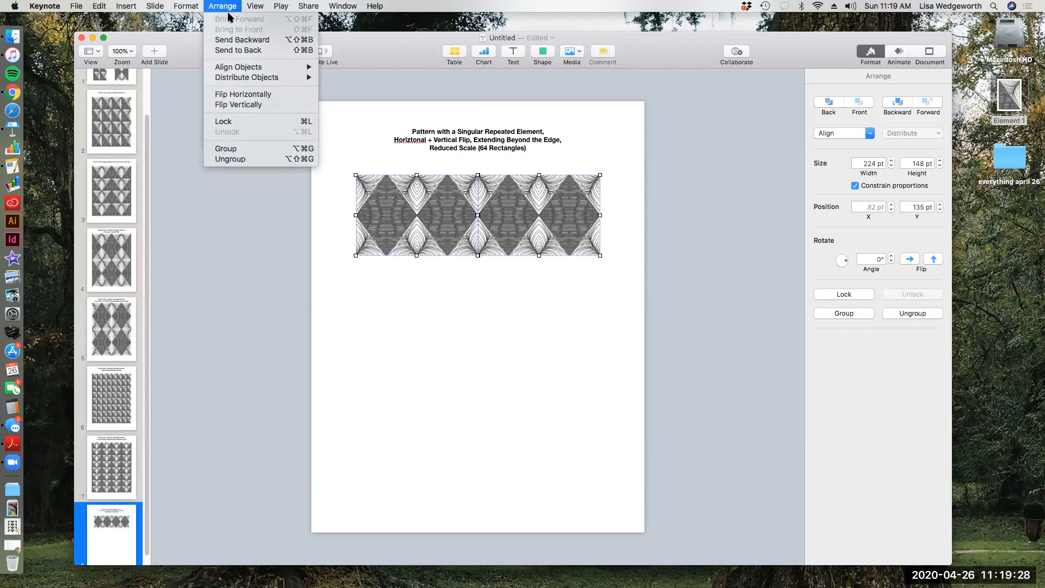
{"action": "left_click", "coordinate": [228, 148]}
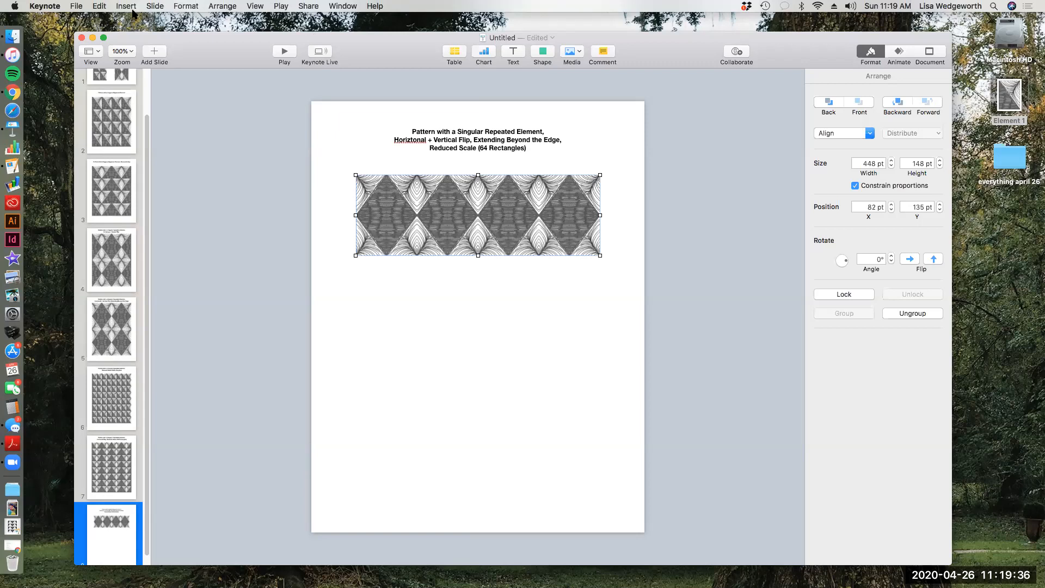
Ungroup the row of blocks and group it again
{"action": "left_click", "coordinate": [223, 6]}
{"action": "left_click", "coordinate": [227, 158]}
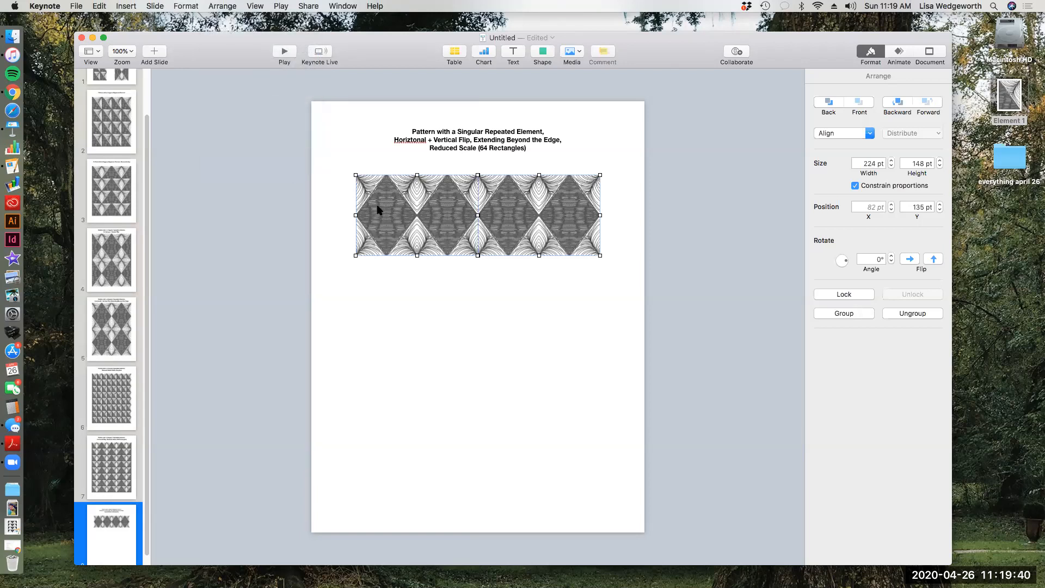
{"action": "left_click", "coordinate": [220, 6]}
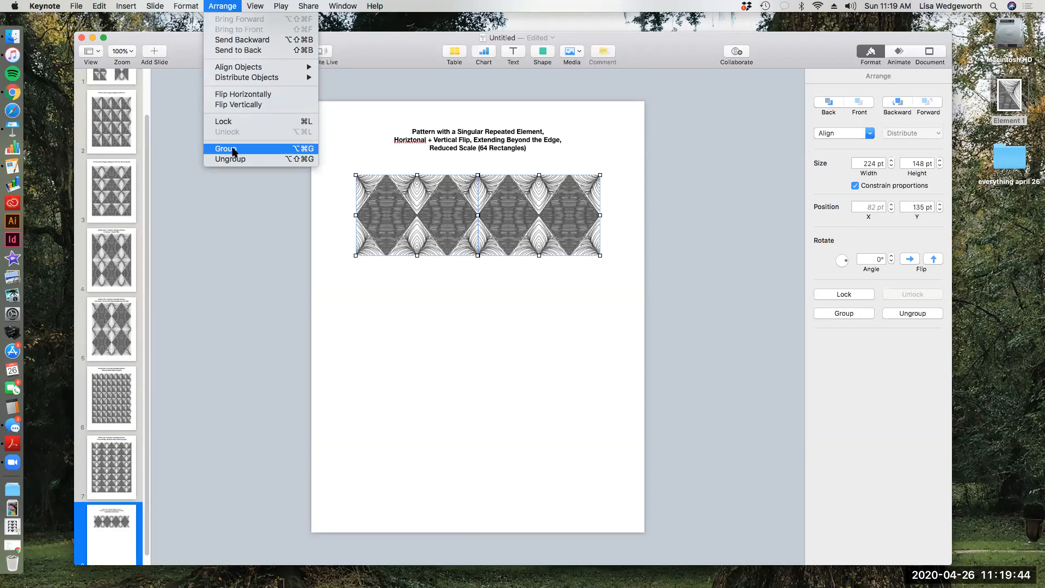
{"action": "left_click", "coordinate": [233, 148]}
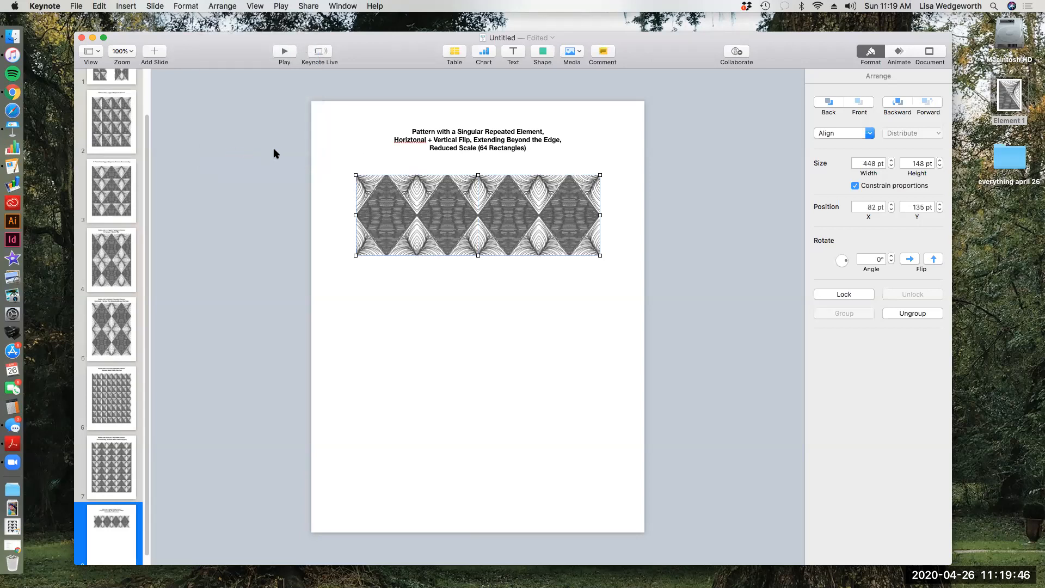
Stack three duplicates of the grouped row below it at Y 282, 430 and 578 pt with edges meeting
{"action": "left_click_drag", "start_coordinate": [405, 241], "coordinate": [425, 298]}
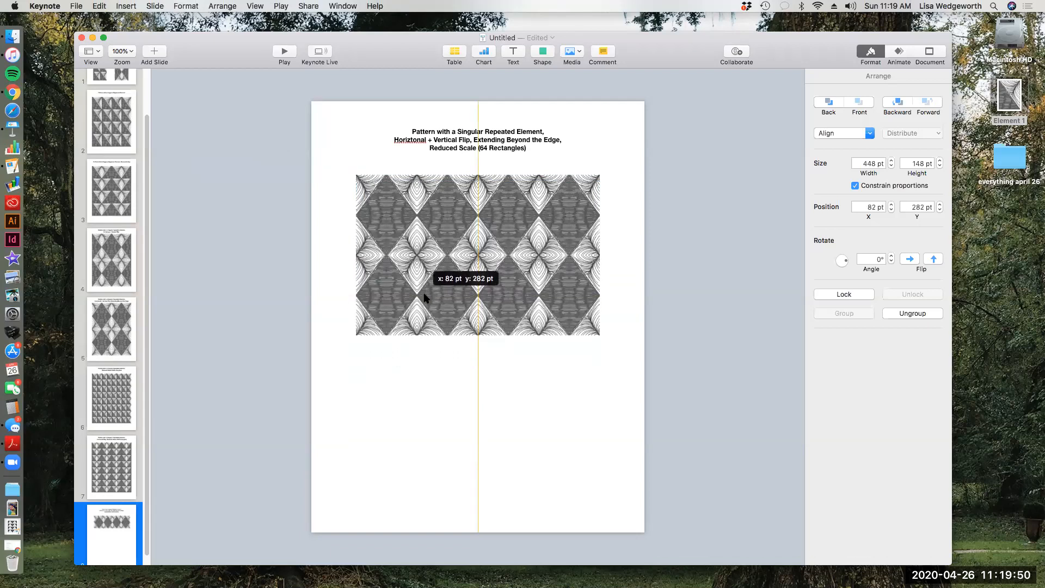
{"action": "left_click_drag", "start_coordinate": [425, 298], "coordinate": [427, 366]}
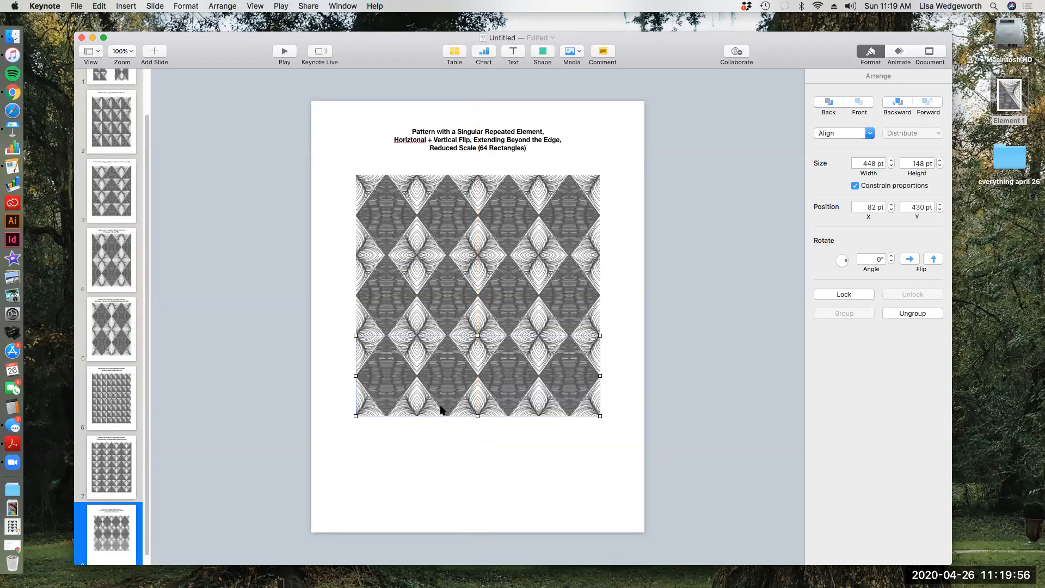
{"action": "left_click", "coordinate": [455, 418]}
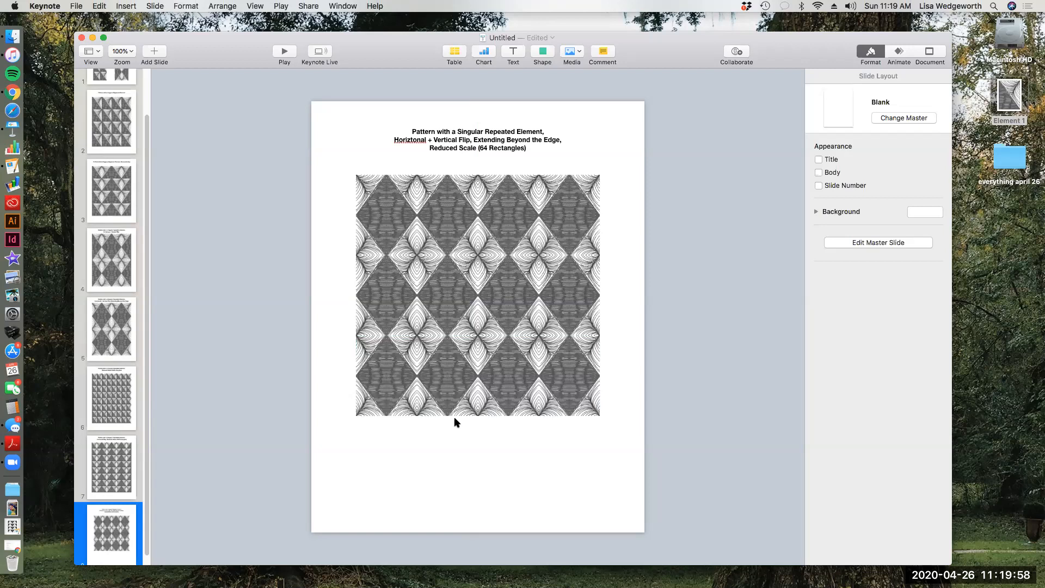
{"action": "left_click", "coordinate": [441, 382]}
{"action": "left_click_drag", "start_coordinate": [442, 383], "coordinate": [435, 444]}
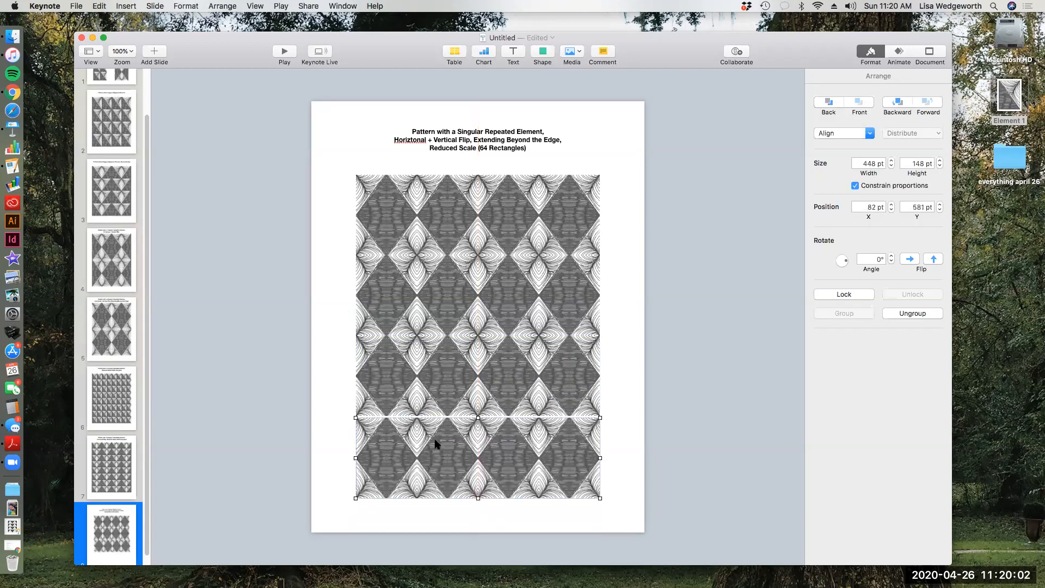
{"action": "key", "text": "Up"}
{"action": "key", "text": "Up"}
{"action": "key", "text": "Up"}
Group the four rows and center the finished pattern vertically on the page at Y 100 pt
{"action": "left_click", "coordinate": [609, 416]}
{"action": "left_click", "coordinate": [574, 448]}
{"action": "left_click", "coordinate": [541, 374], "text": "shift"}
{"action": "left_click", "coordinate": [533, 313], "text": "shift"}
{"action": "left_click", "coordinate": [522, 231], "text": "shift"}
{"action": "left_click", "coordinate": [222, 6]}
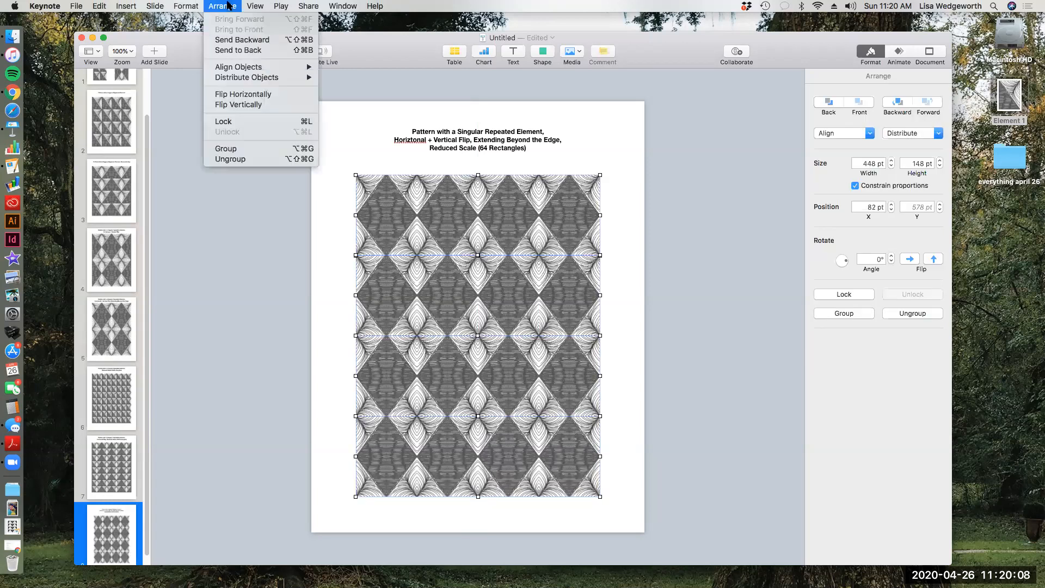
{"action": "left_click", "coordinate": [226, 148]}
{"action": "left_click_drag", "start_coordinate": [508, 240], "coordinate": [510, 225]}
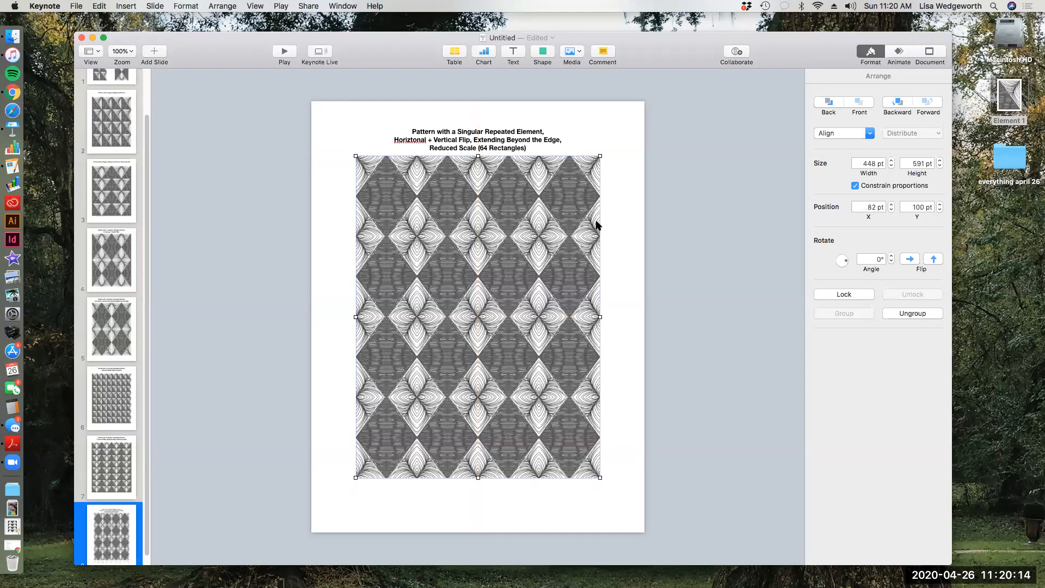
Review the first four slides, from the digital pattern overview through the horizontal and vertical flip pattern
{"action": "left_click", "coordinate": [635, 225]}
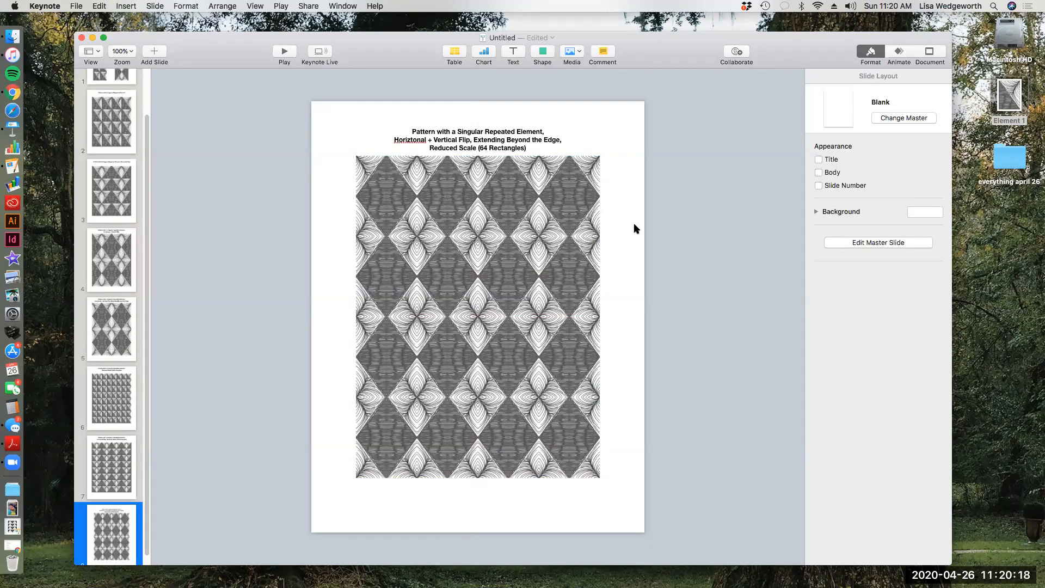
{"action": "scroll", "coordinate": [118, 283], "scroll_direction": "up", "scroll_amount": 2}
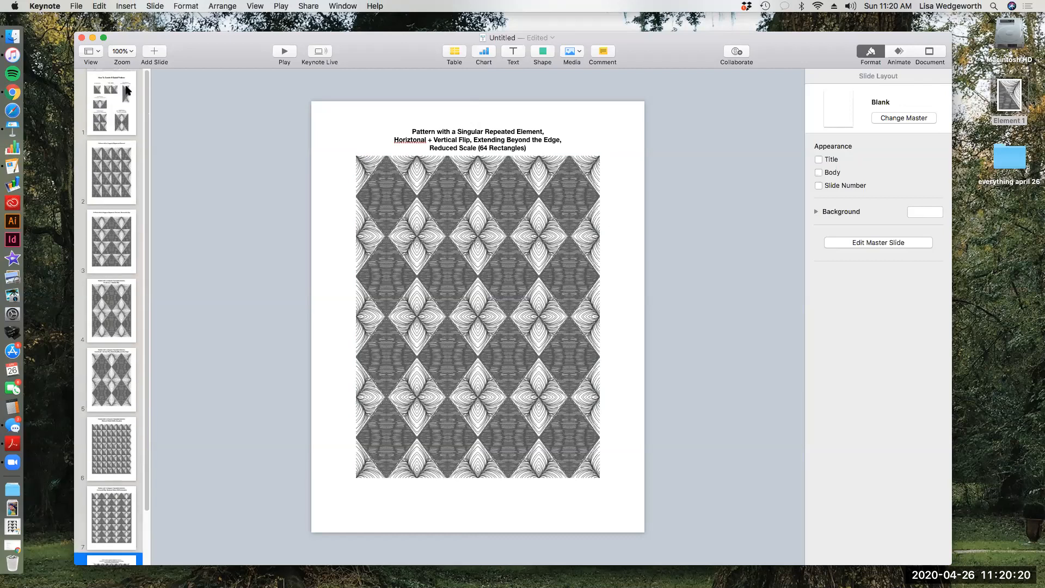
{"action": "left_click", "coordinate": [113, 98]}
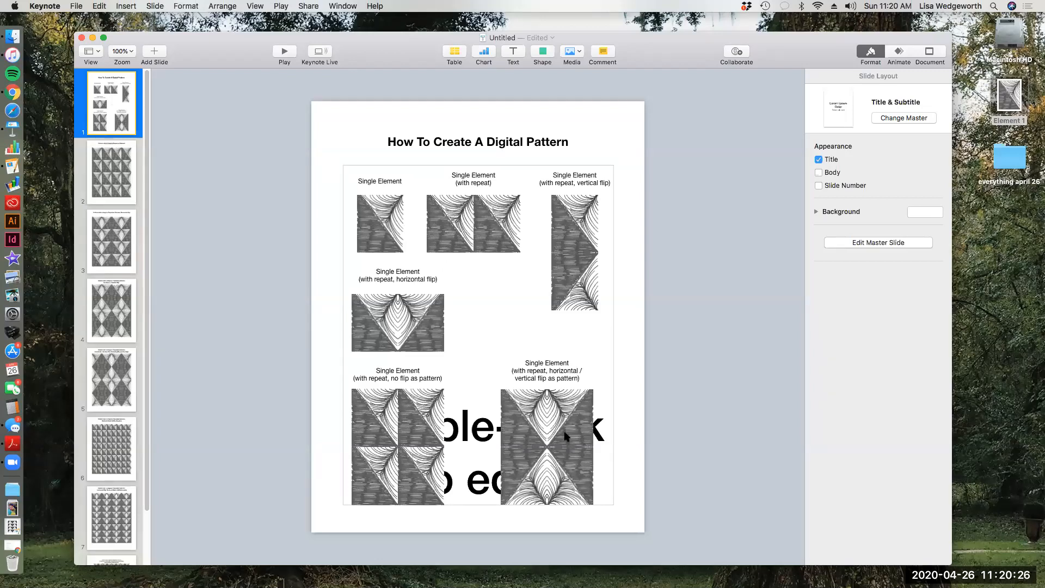
{"action": "left_click", "coordinate": [106, 194]}
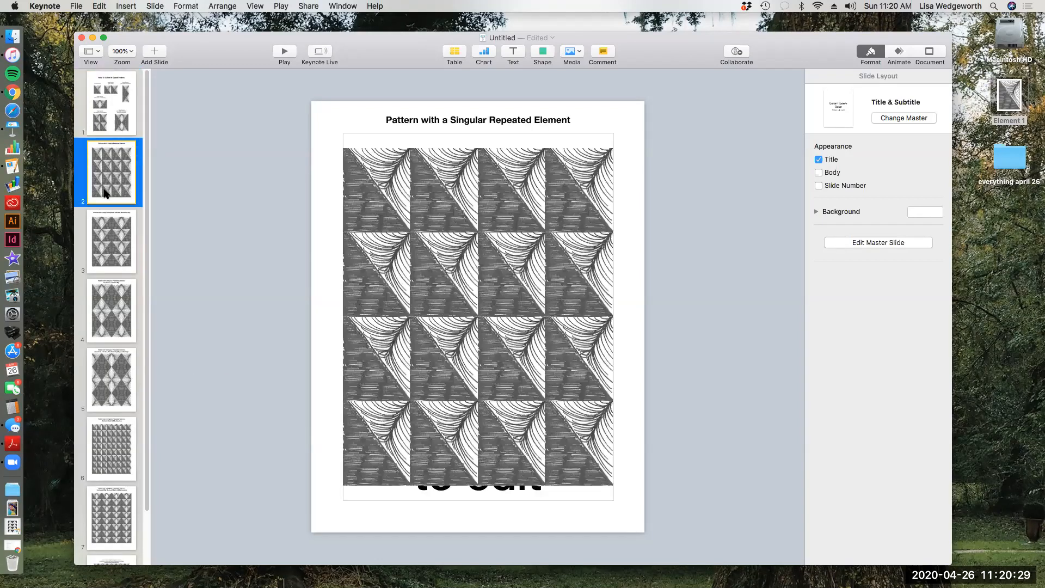
{"action": "left_click", "coordinate": [106, 258]}
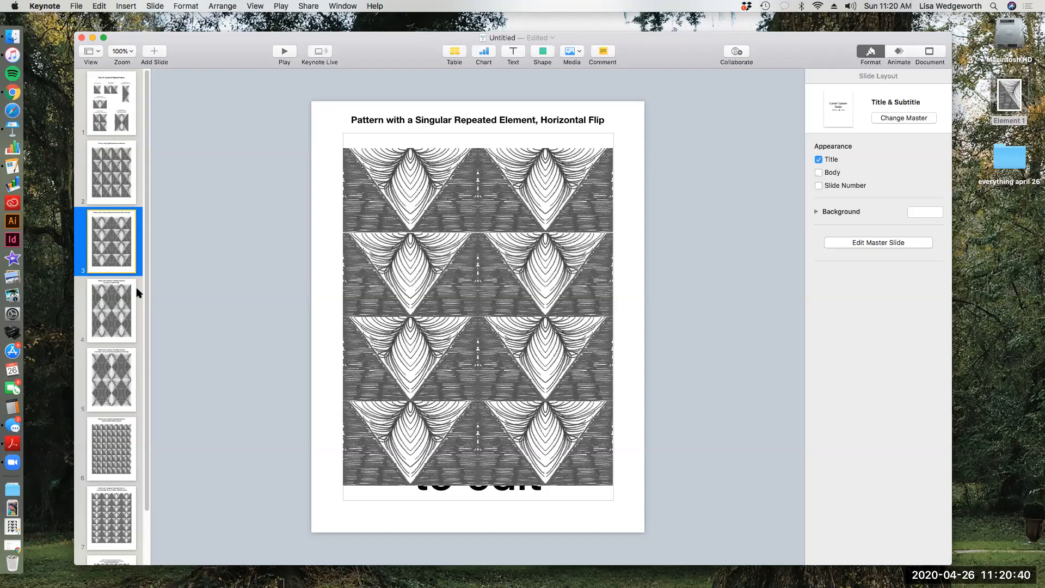
{"action": "left_click", "coordinate": [123, 299]}
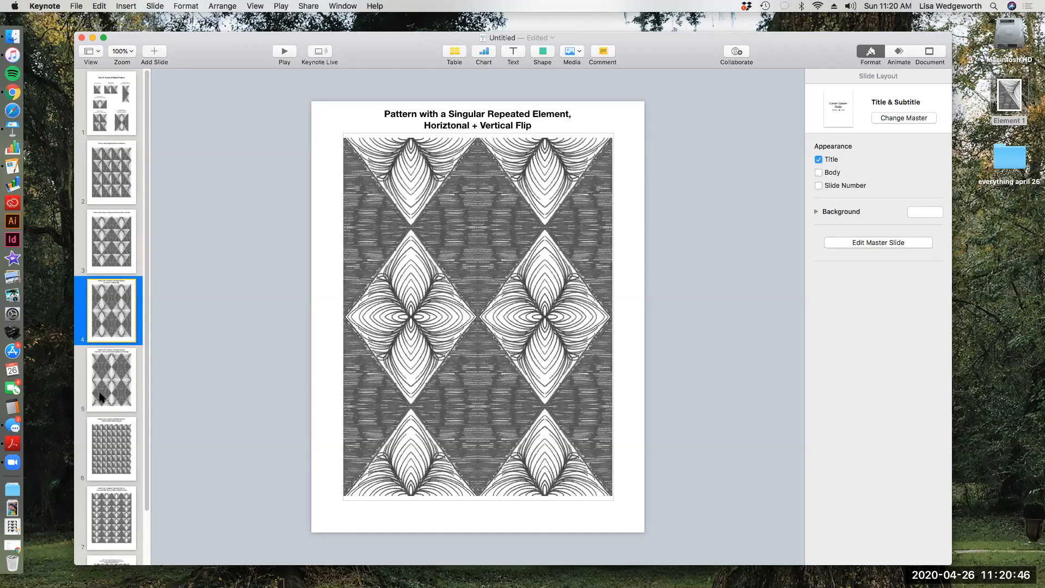
Correct the misspelled word "Horiztonal" to "Horizontal" in the caption of slide 5
{"action": "left_click", "coordinate": [115, 384]}
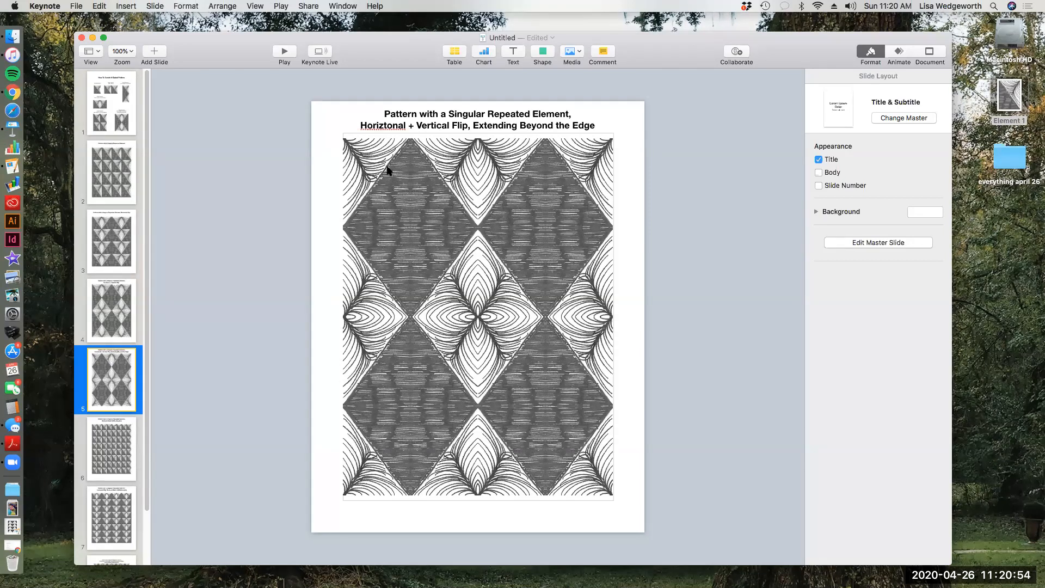
{"action": "double_click", "coordinate": [385, 125]}
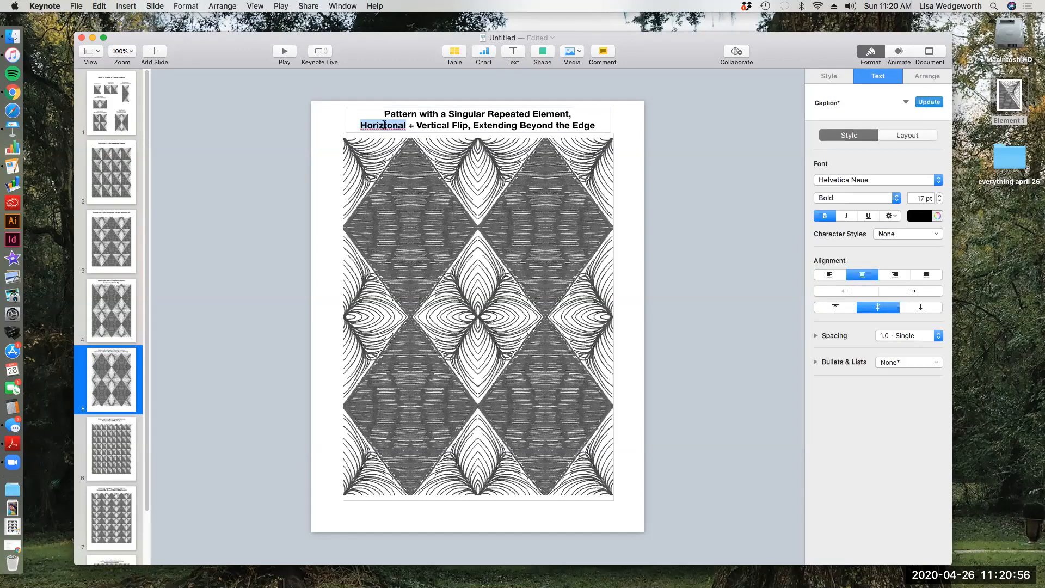
{"action": "left_click", "coordinate": [386, 126]}
{"action": "key", "text": "BackSpace"}
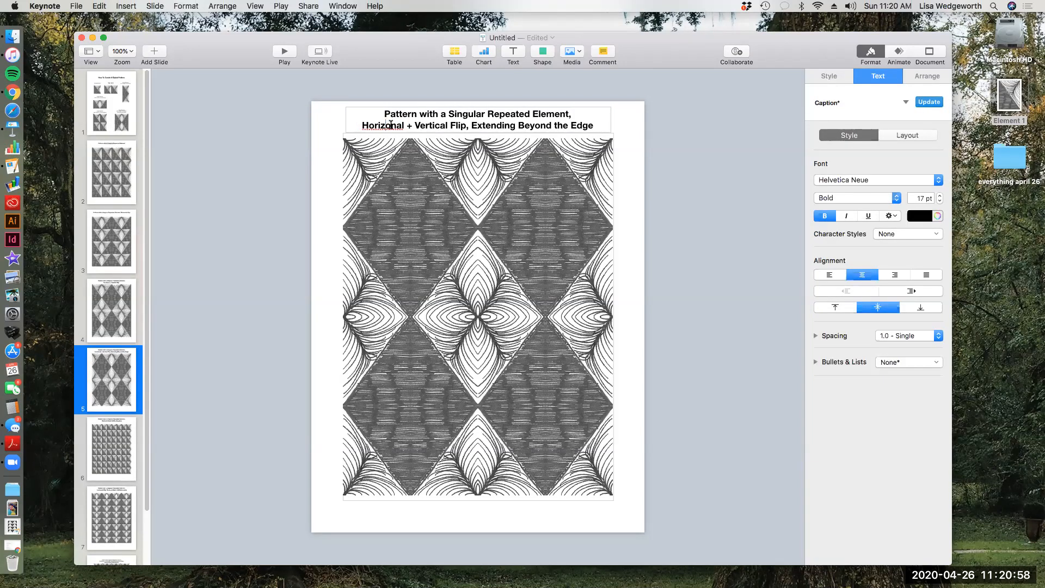
{"action": "left_click", "coordinate": [396, 126]}
{"action": "type", "text": "t"}
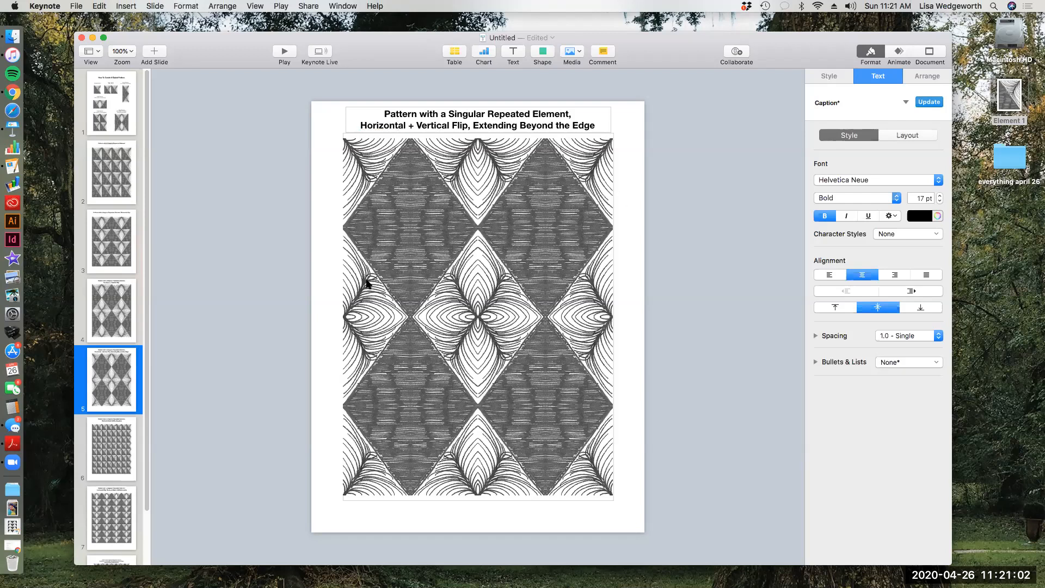
Check slides 6 and 7, and correct "Horiztonal" to "Horizontal" in the caption of slide 8
{"action": "left_click", "coordinate": [115, 446]}
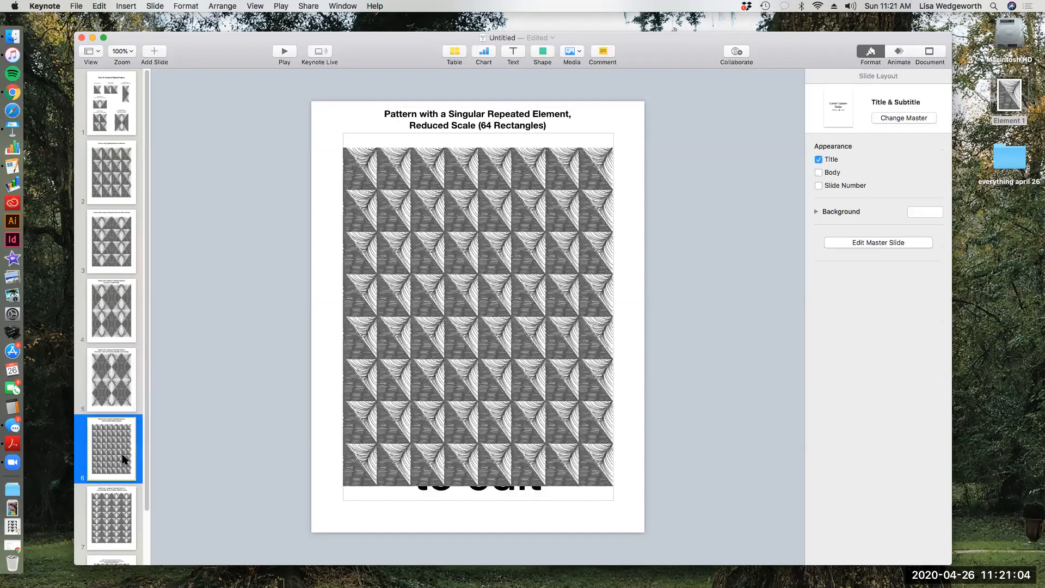
{"action": "scroll", "coordinate": [120, 455], "scroll_direction": "down", "scroll_amount": 2}
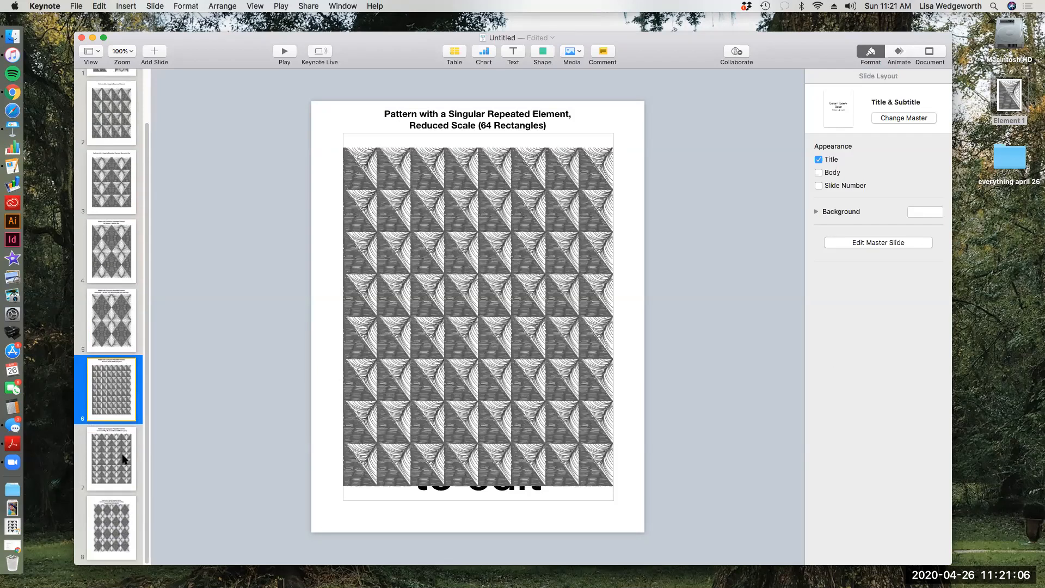
{"action": "left_click", "coordinate": [121, 441]}
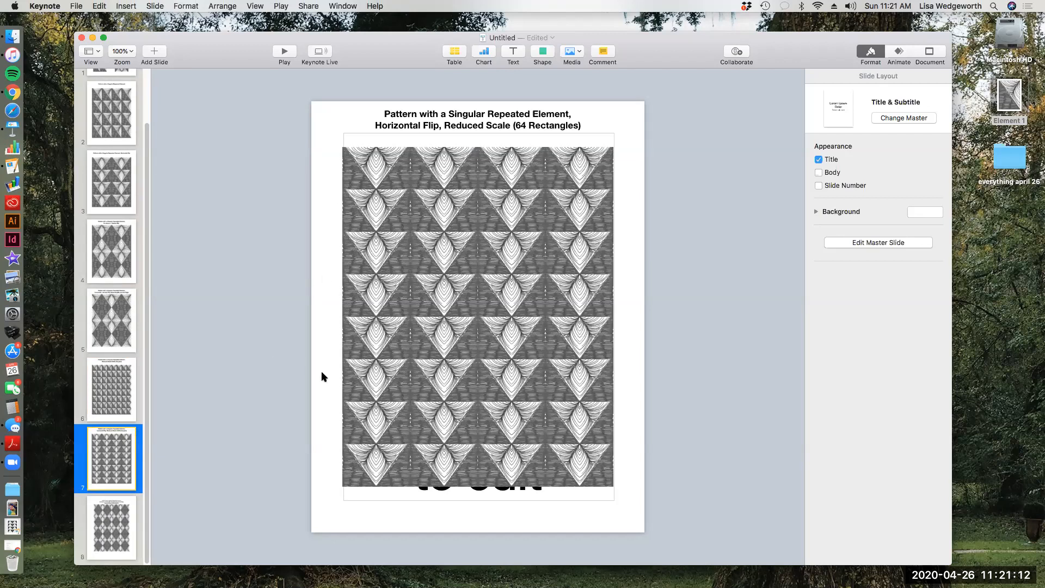
{"action": "left_click", "coordinate": [125, 524]}
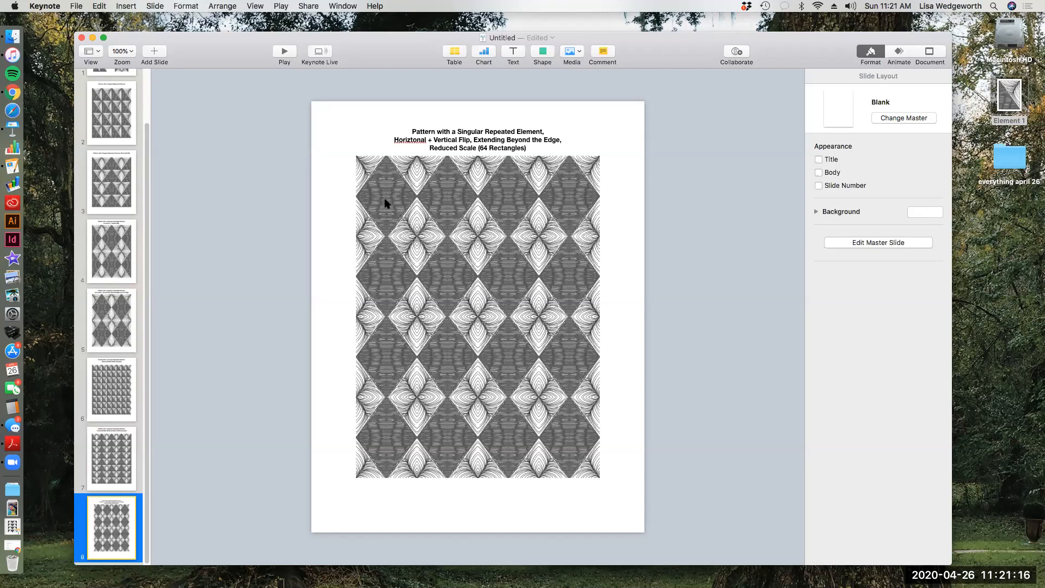
{"action": "left_click", "coordinate": [403, 142]}
{"action": "double_click", "coordinate": [403, 141]}
{"action": "left_click", "coordinate": [416, 140]}
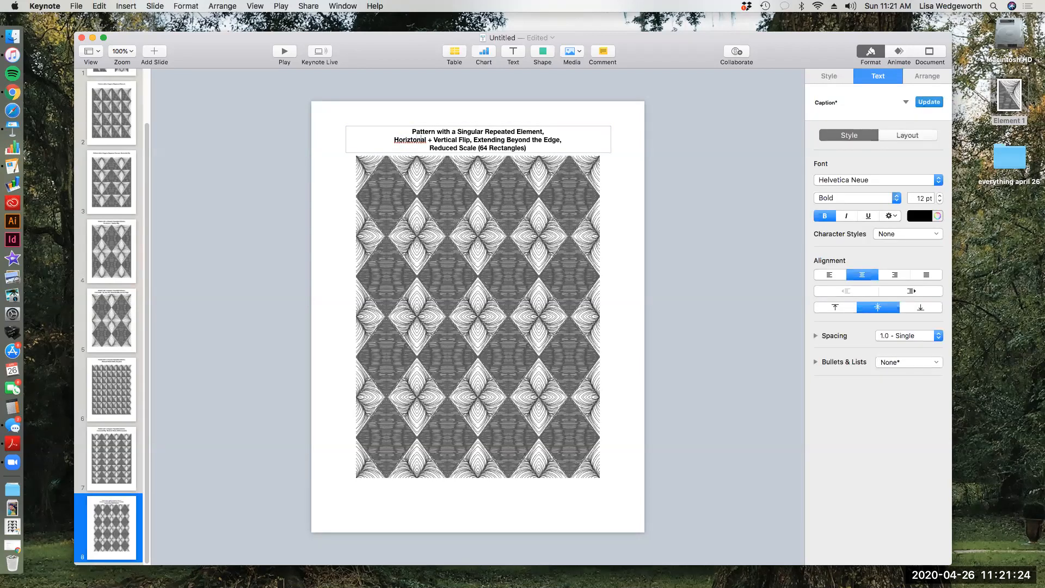
{"action": "key", "text": "BackSpace"}
{"action": "key", "text": "BackSpace"}
{"action": "key", "text": "BackSpace"}
{"action": "type", "text": "ont"}
Return to slide 1 and hide the Format sidebar to give the slide more room
{"action": "scroll", "coordinate": [143, 142], "scroll_direction": "up", "scroll_amount": 4}
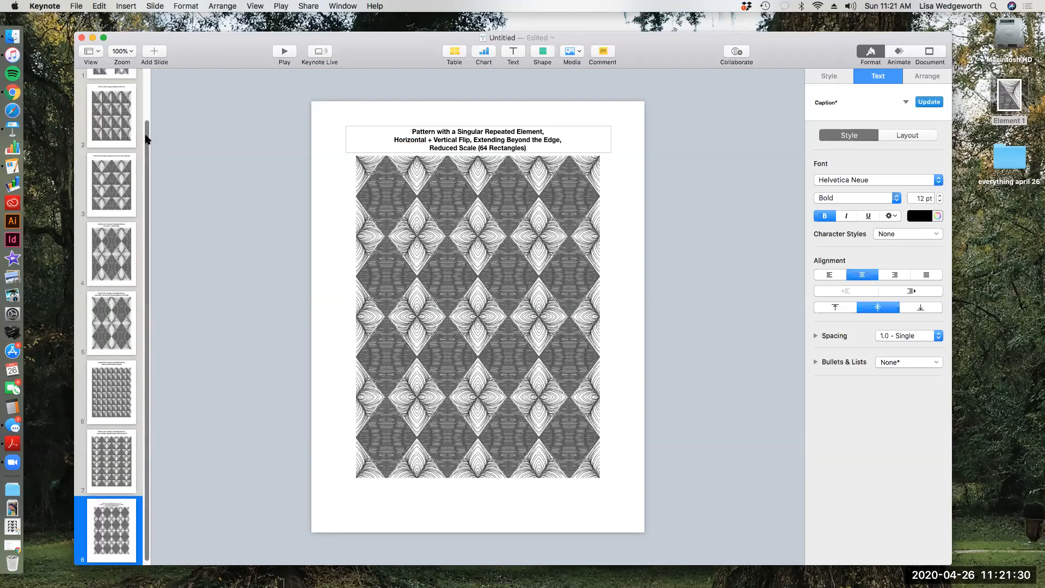
{"action": "left_click", "coordinate": [115, 110]}
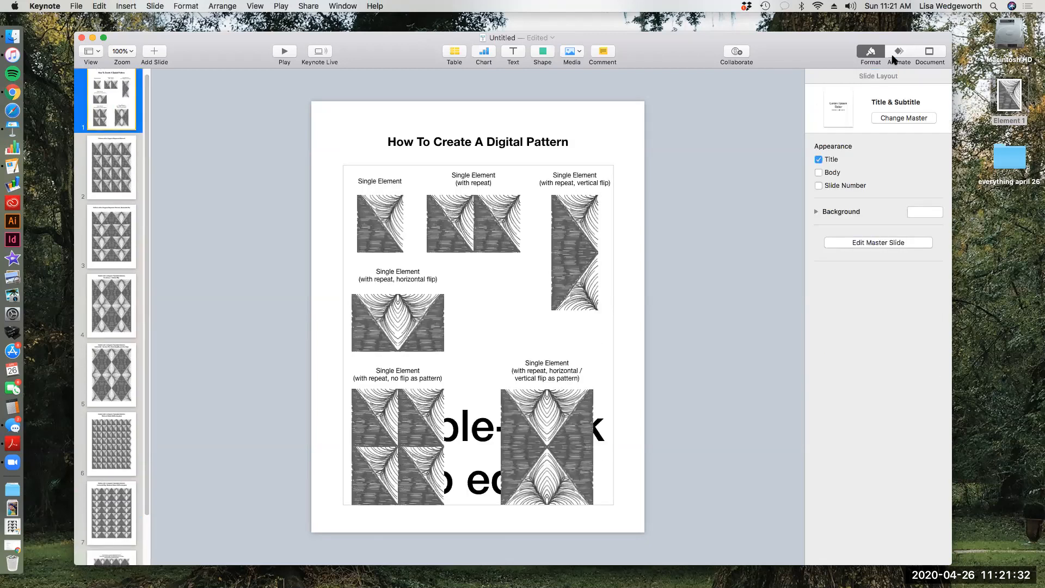
{"action": "left_click", "coordinate": [870, 54]}
{"action": "left_click_drag", "start_coordinate": [825, 51], "coordinate": [821, 49]}
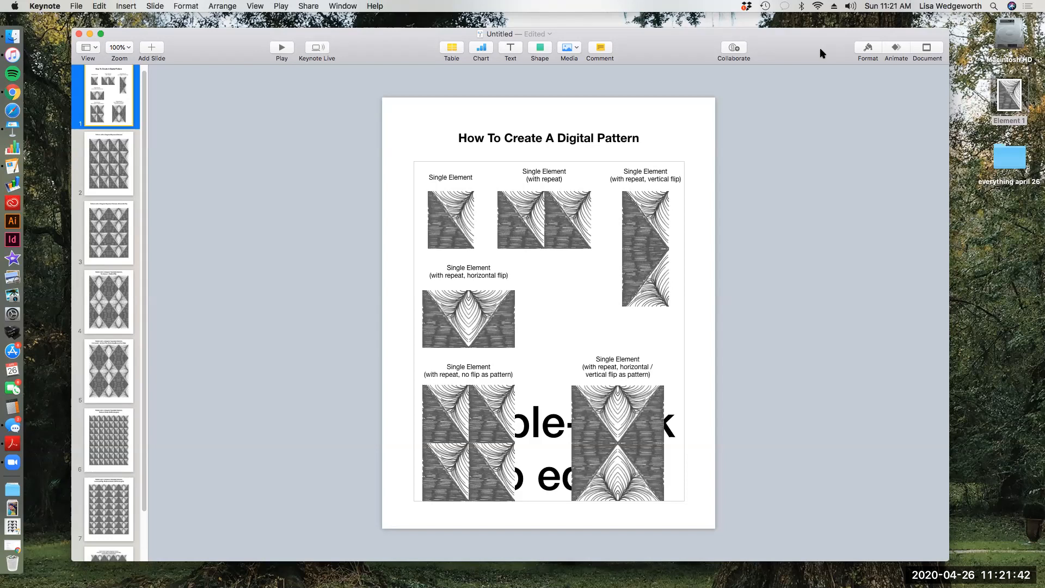
Review the finished pattern slides one after another, from slide 2 through slide 8
{"action": "left_click", "coordinate": [112, 152]}
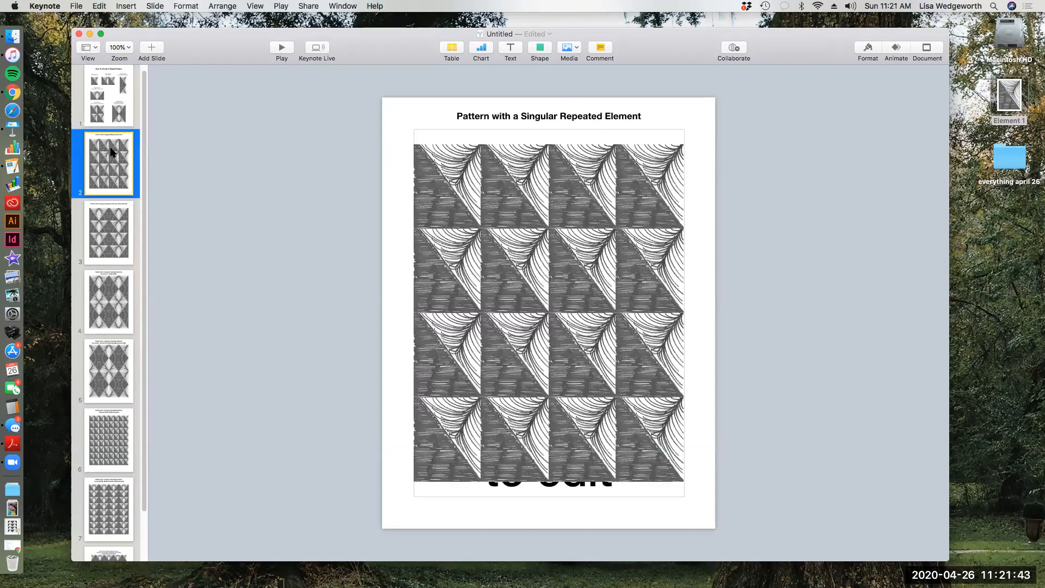
{"action": "left_click", "coordinate": [101, 259]}
{"action": "left_click", "coordinate": [100, 313]}
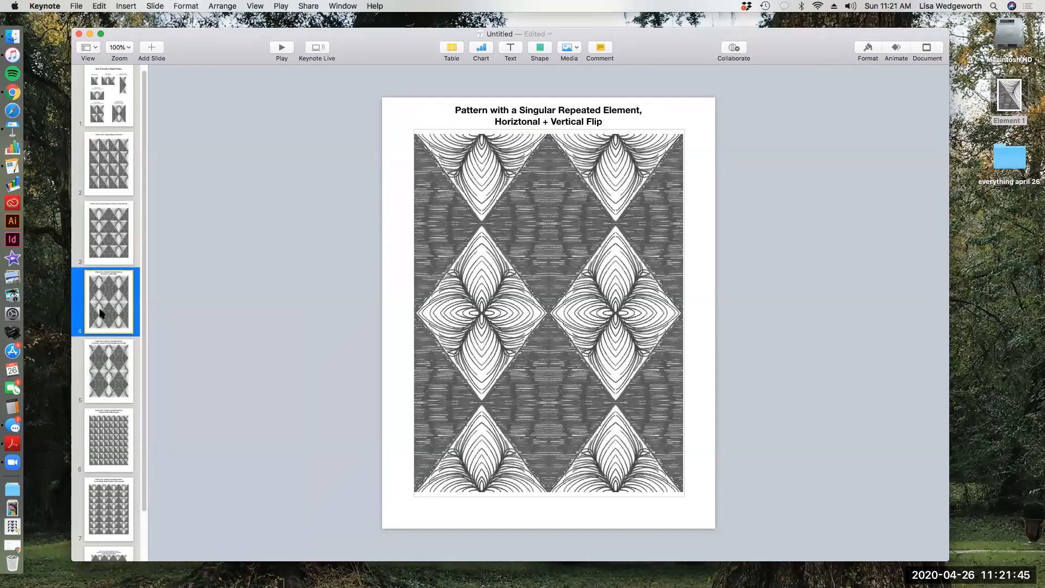
{"action": "left_click", "coordinate": [102, 366]}
{"action": "left_click", "coordinate": [105, 442]}
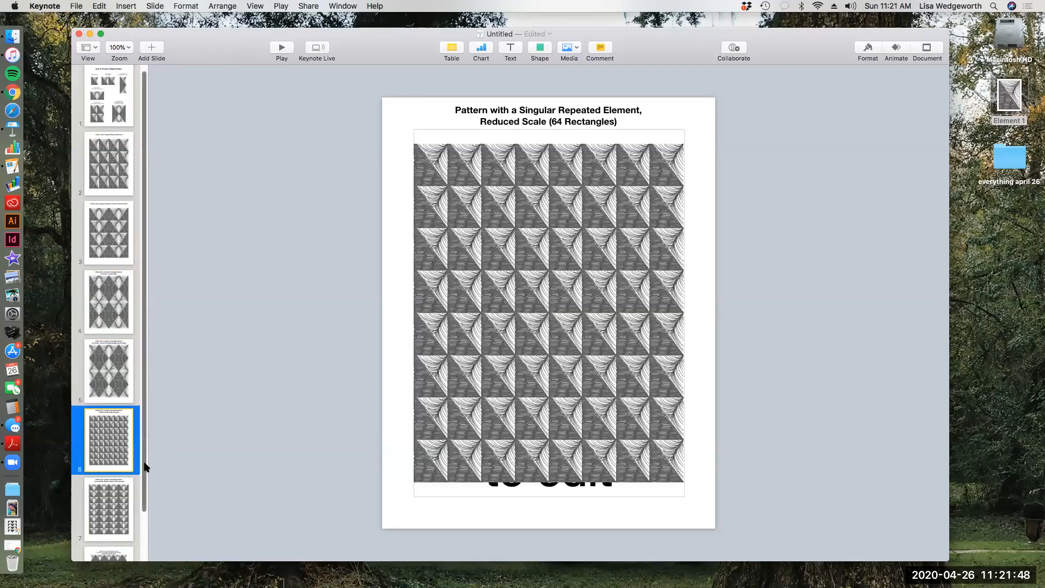
{"action": "scroll", "coordinate": [131, 466], "scroll_direction": "down", "scroll_amount": 2}
{"action": "left_click", "coordinate": [123, 463]}
{"action": "left_click", "coordinate": [116, 520]}
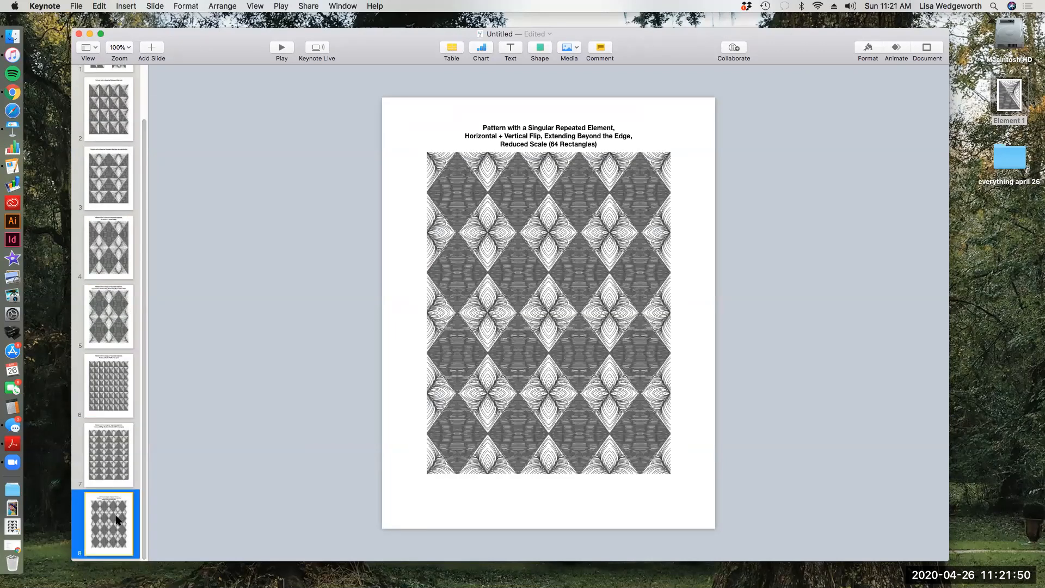
{"action": "left_click_drag", "start_coordinate": [144, 460], "coordinate": [147, 378]}
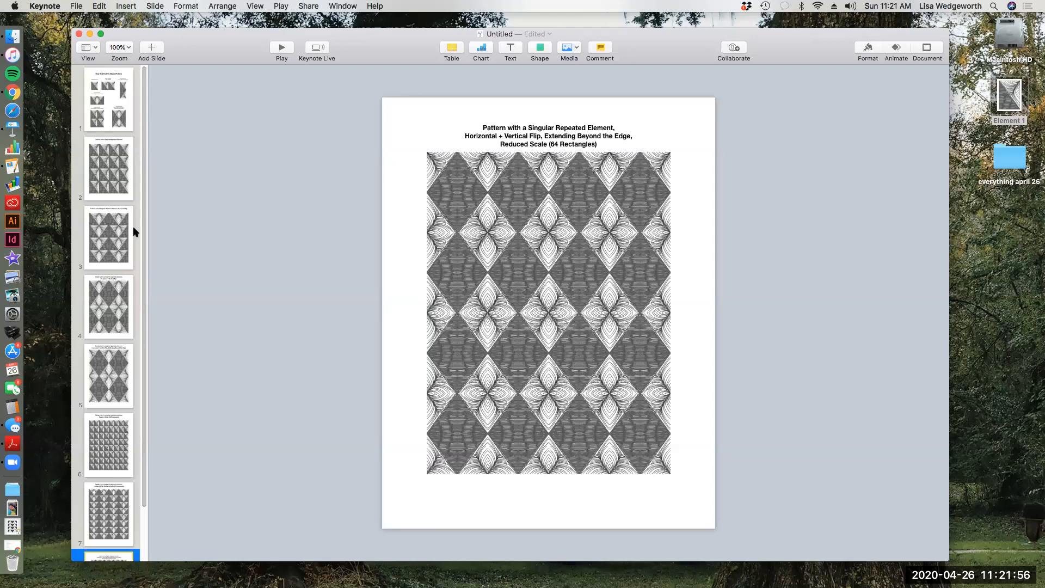
{"action": "left_click", "coordinate": [590, 21]}
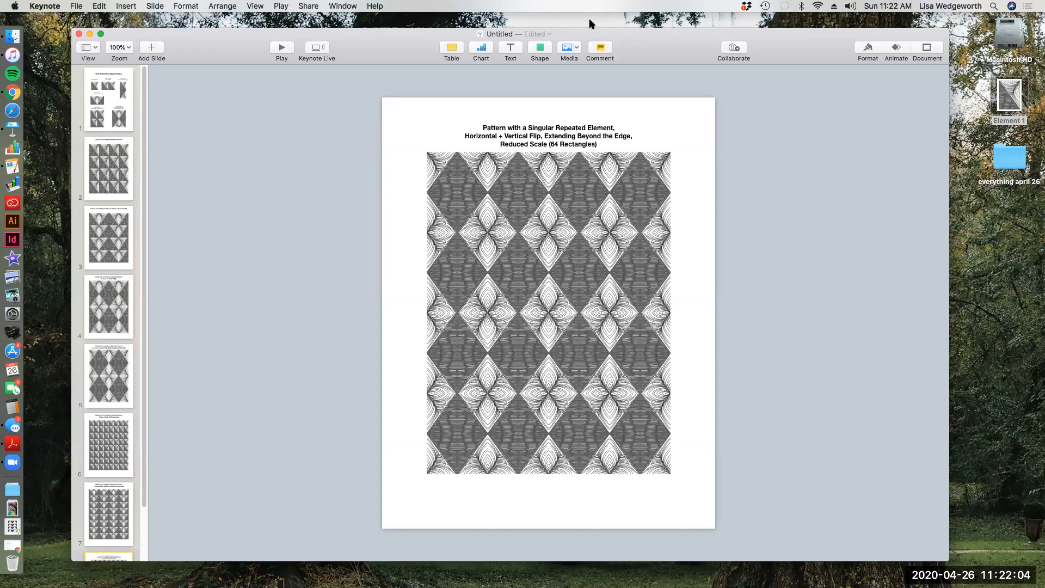